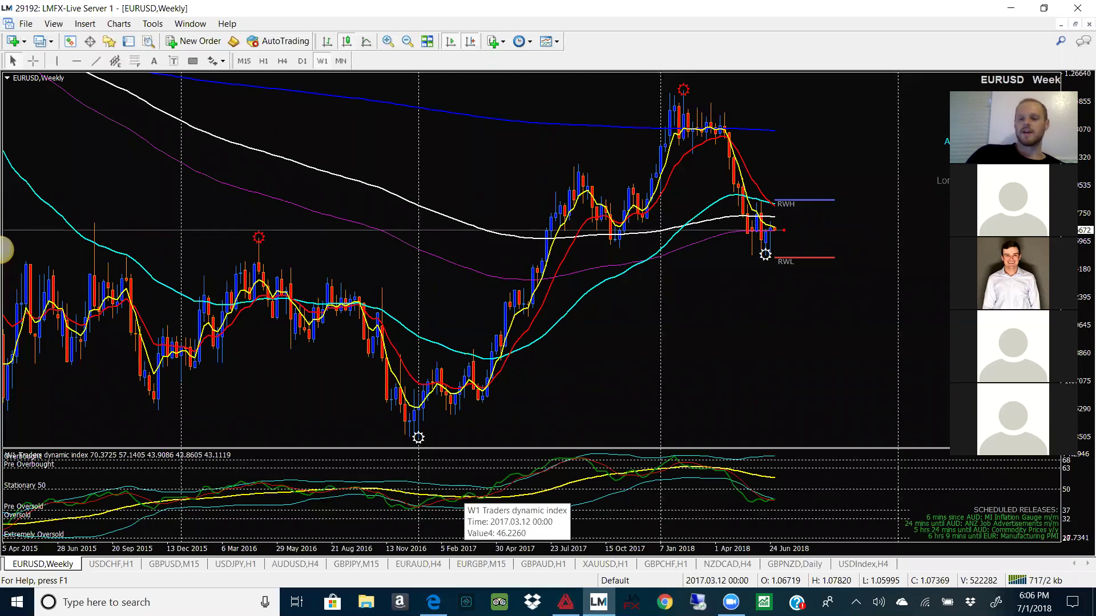
# Step: Zoom the EURUSD weekly chart in once, then out twice to show history from late 2011
pyautogui.click(387, 42)
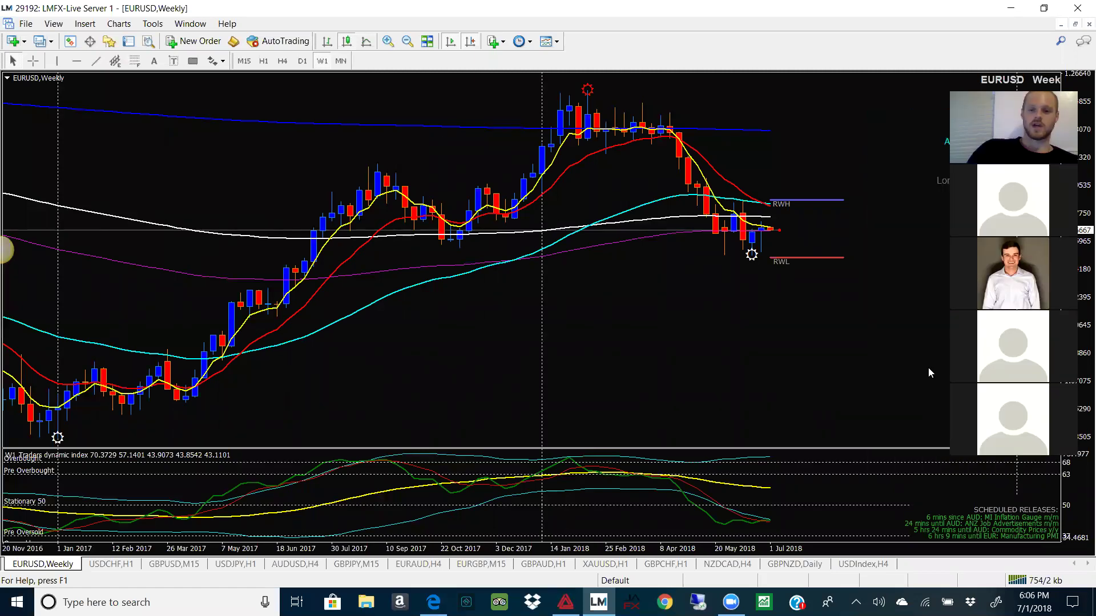
pyautogui.click(407, 41)
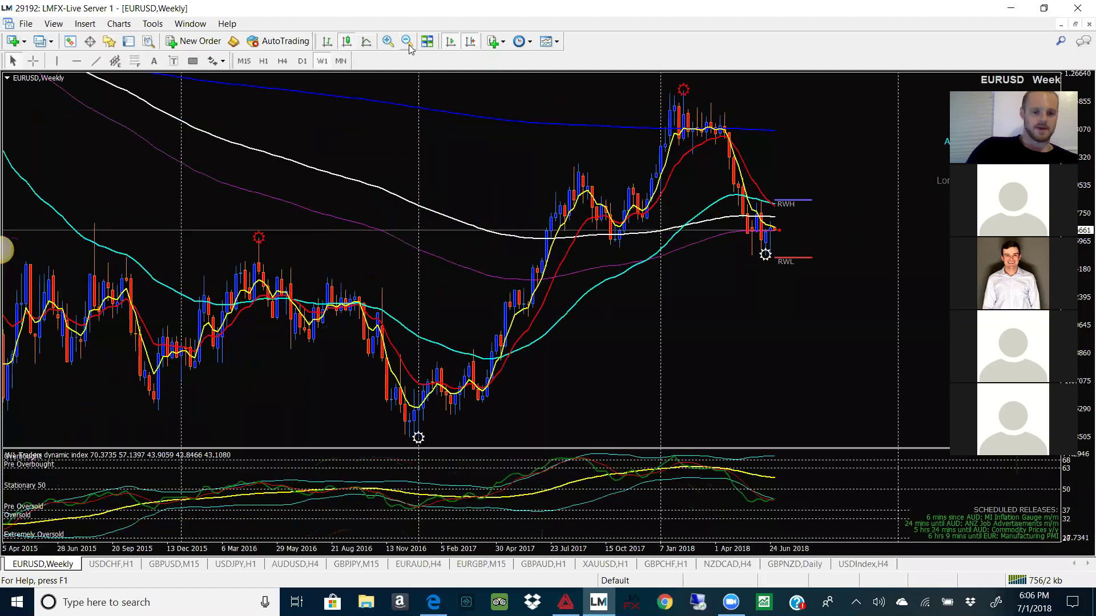
pyautogui.click(407, 42)
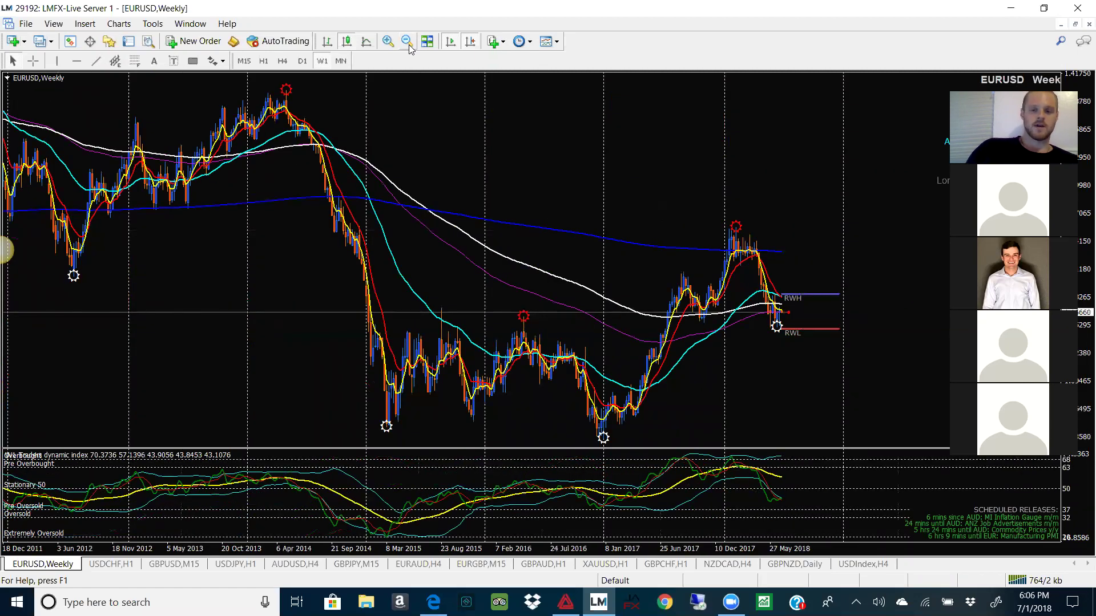
# Step: Switch EURUSD to the monthly chart and draw a rising trendline from the 2000 low
pyautogui.click(341, 61)
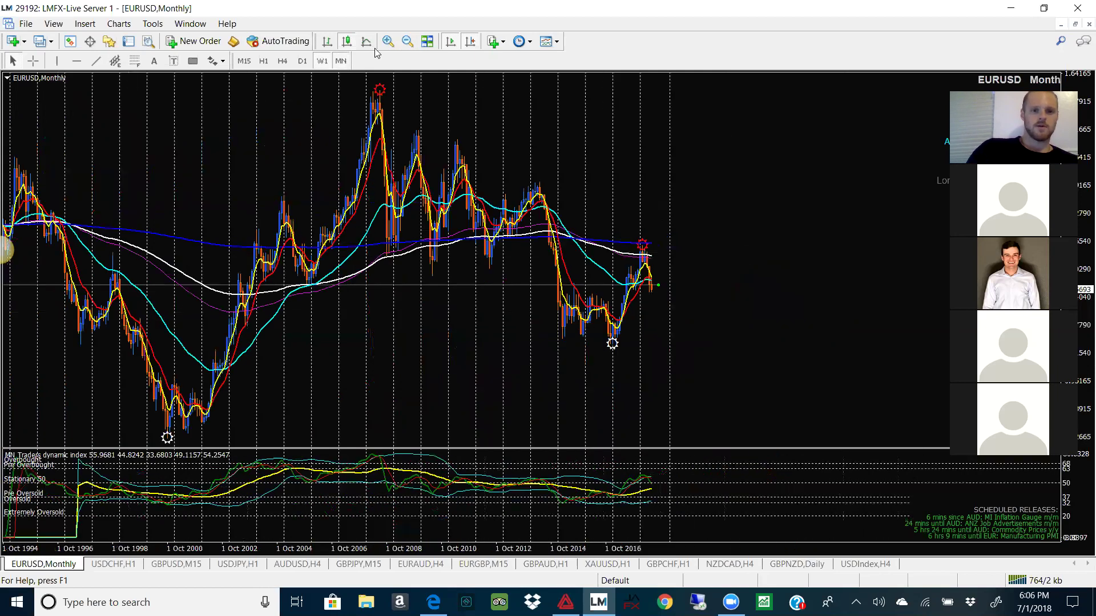
pyautogui.click(387, 42)
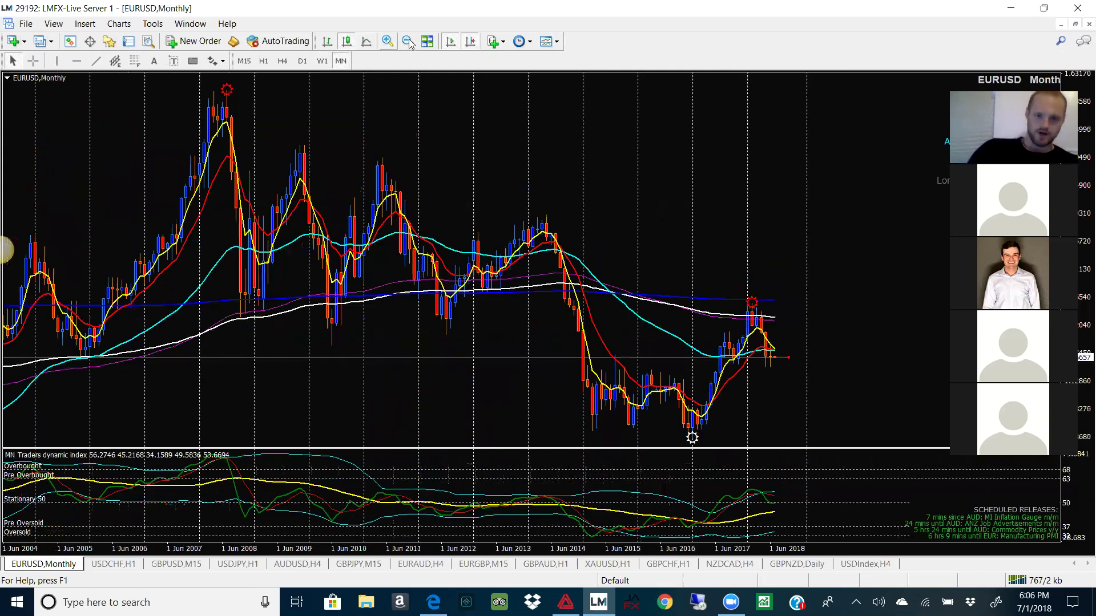
pyautogui.click(408, 41)
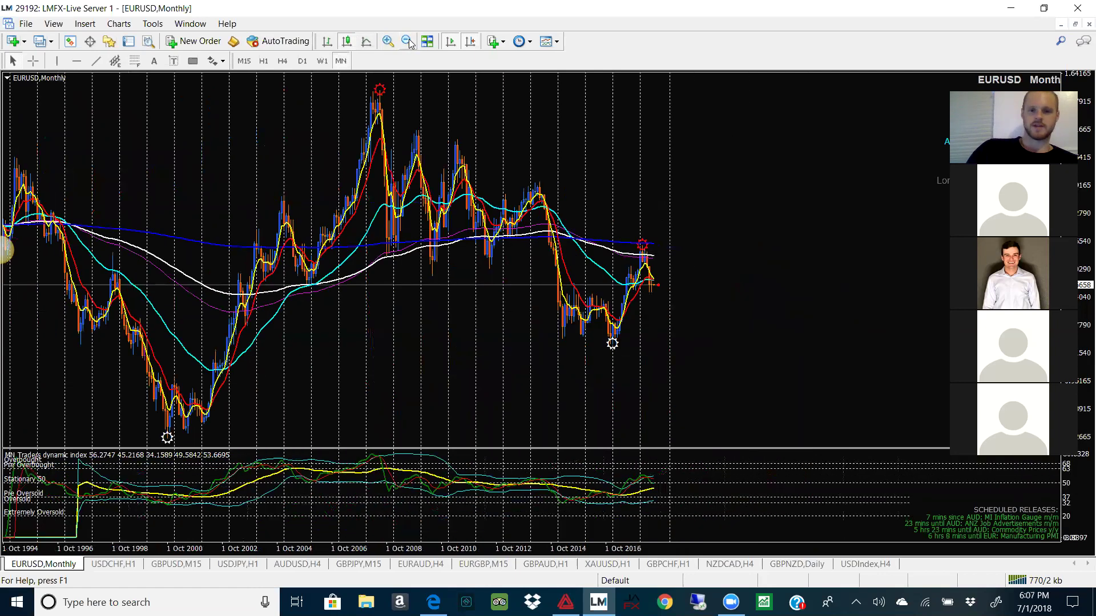
pyautogui.click(97, 62)
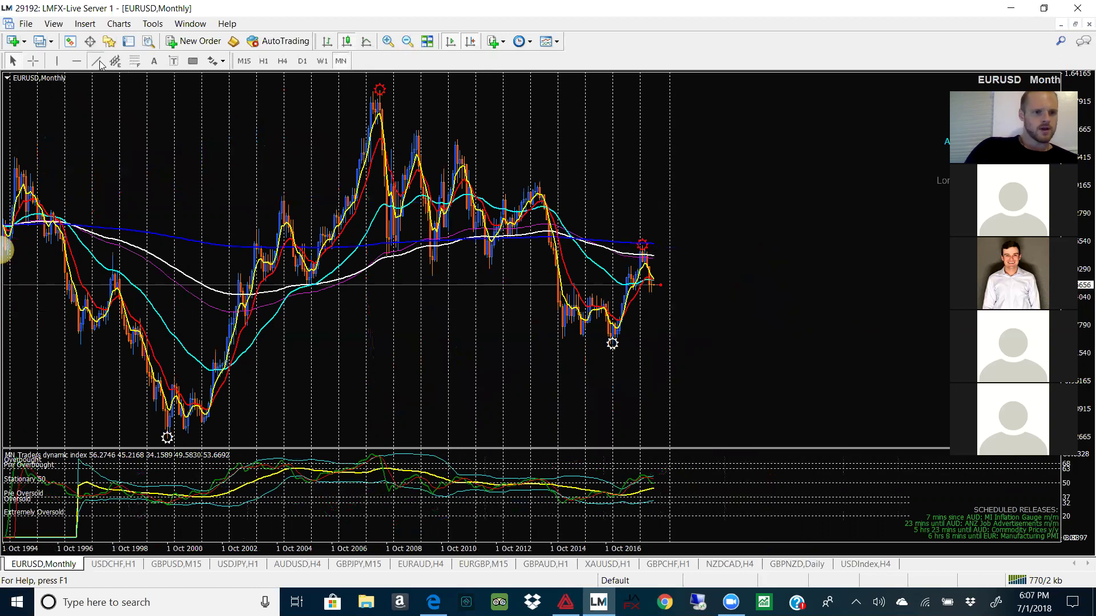
pyautogui.moveTo(170, 437); pyautogui.dragTo(740, 313)
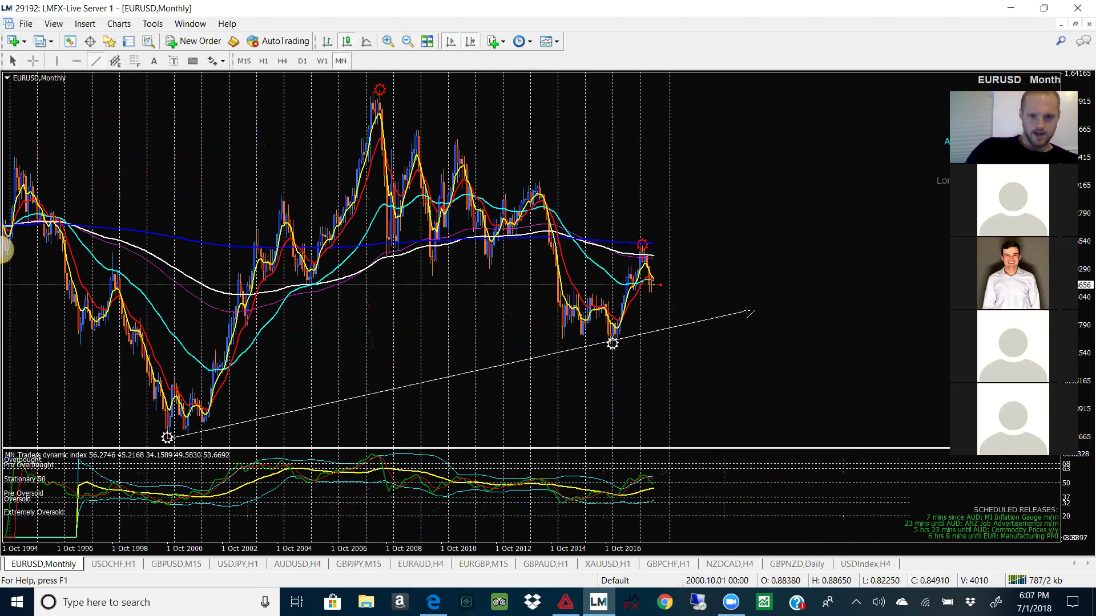
# Step: Draw a falling trendline from the 2008 high to the 2018 high, then return to weekly
pyautogui.click(97, 62)
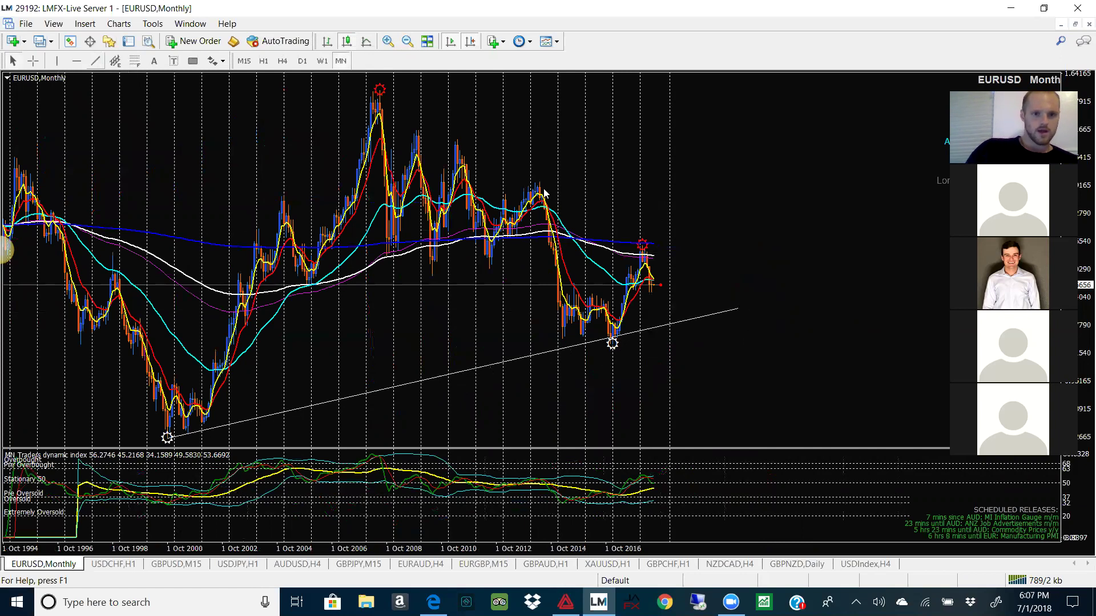
pyautogui.moveTo(380, 90); pyautogui.dragTo(694, 221)
pyautogui.moveTo(706, 266); pyautogui.dragTo(690, 273)
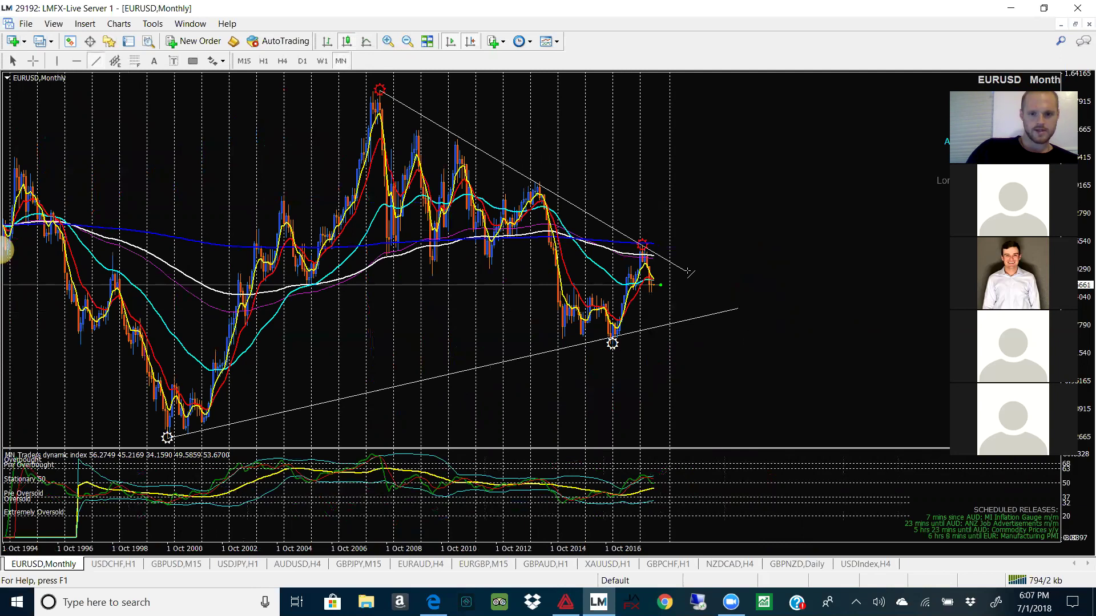
pyautogui.click(322, 61)
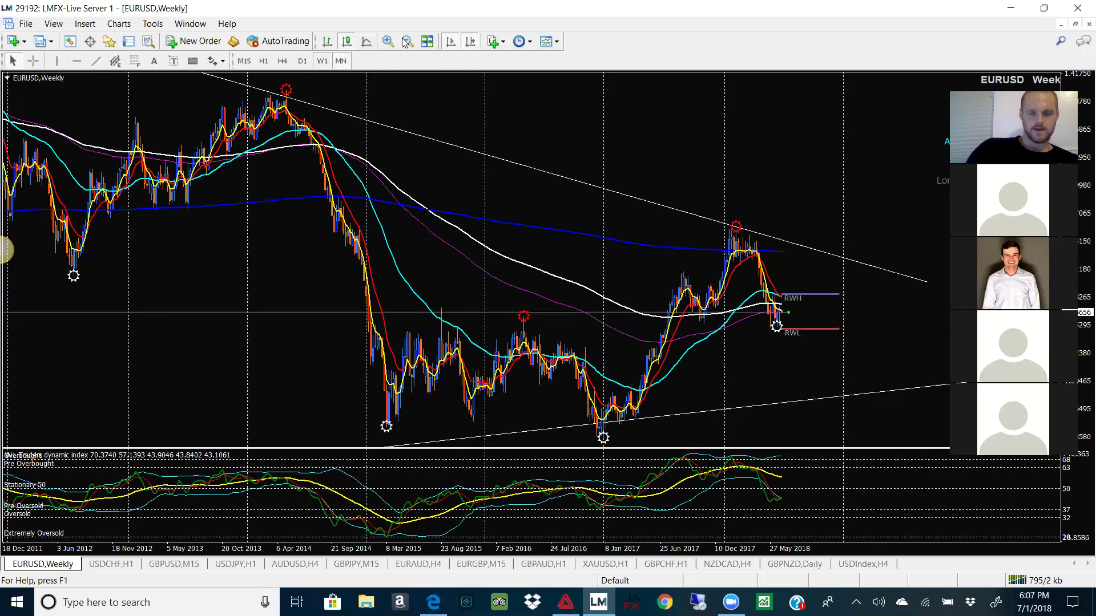
# Step: Trim the upper trendline's right end back and zoom out to history from 1996
pyautogui.doubleClick(921, 285)
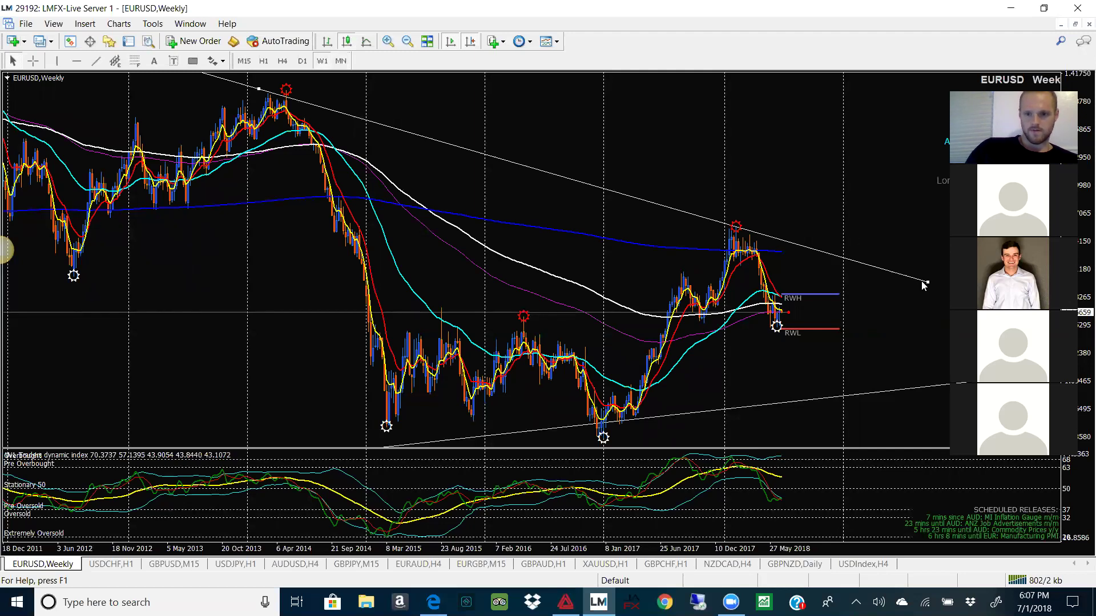
pyautogui.moveTo(798, 254); pyautogui.dragTo(793, 246)
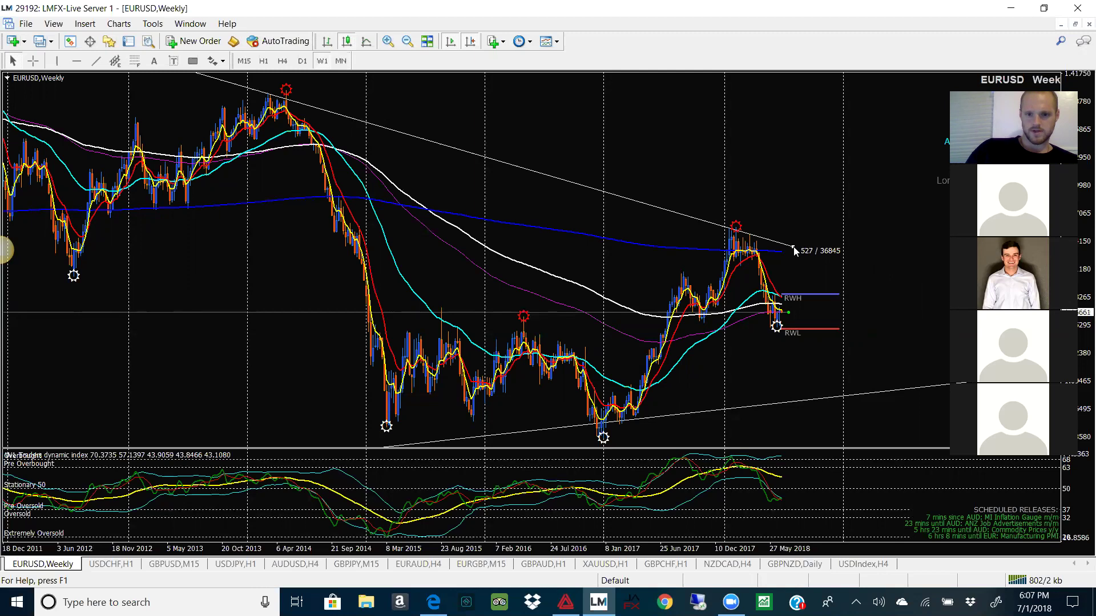
pyautogui.click(407, 41)
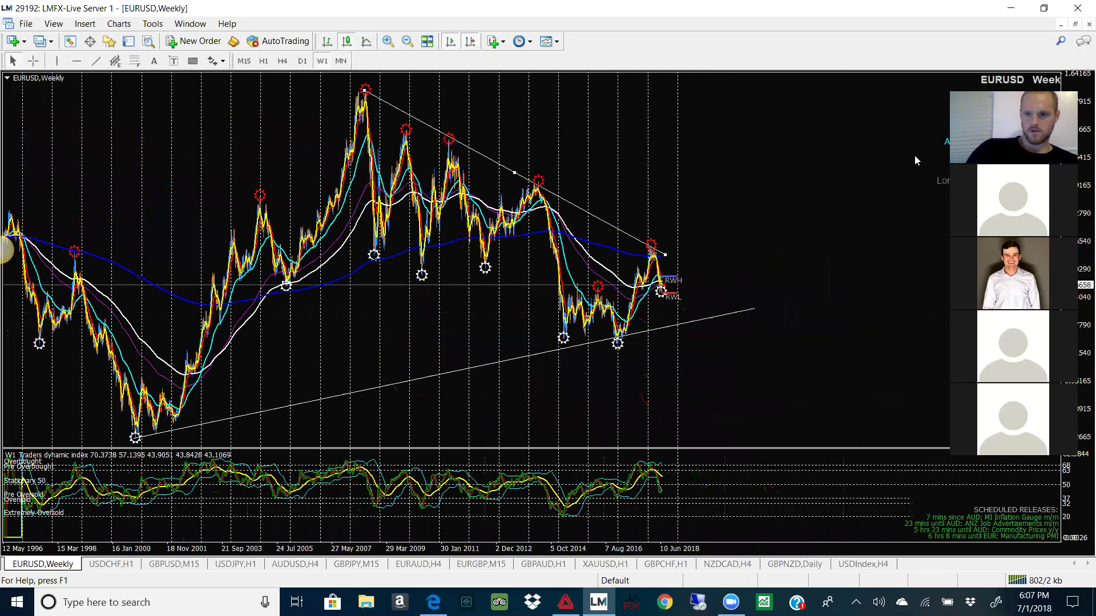
# Step: Trim the lower trendline's right end to mid-2018 and switch to the daily chart
pyautogui.doubleClick(756, 308)
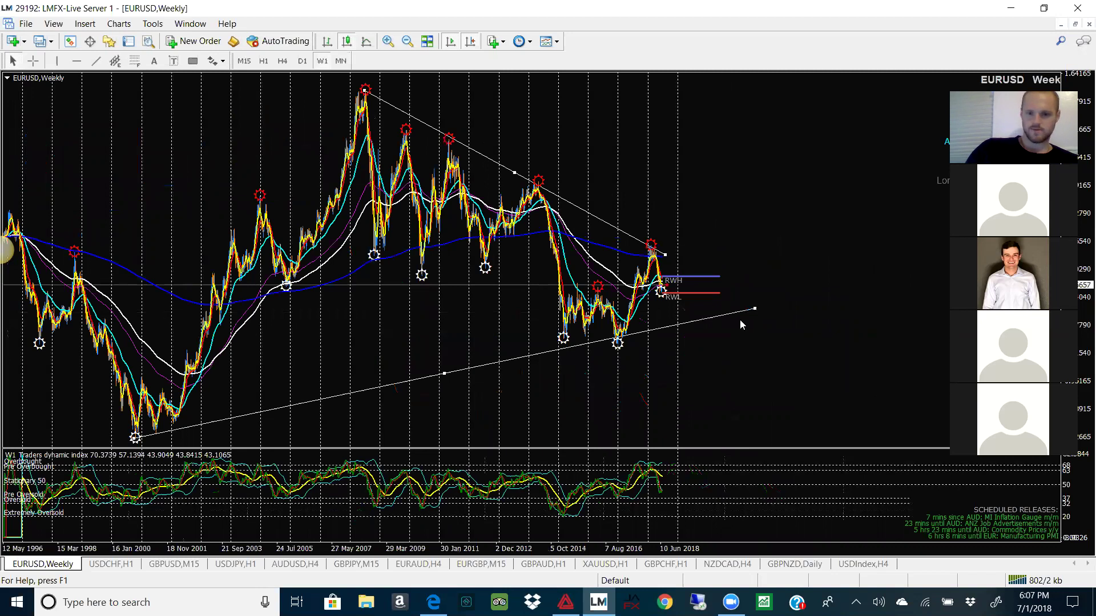
pyautogui.moveTo(755, 308); pyautogui.dragTo(697, 313)
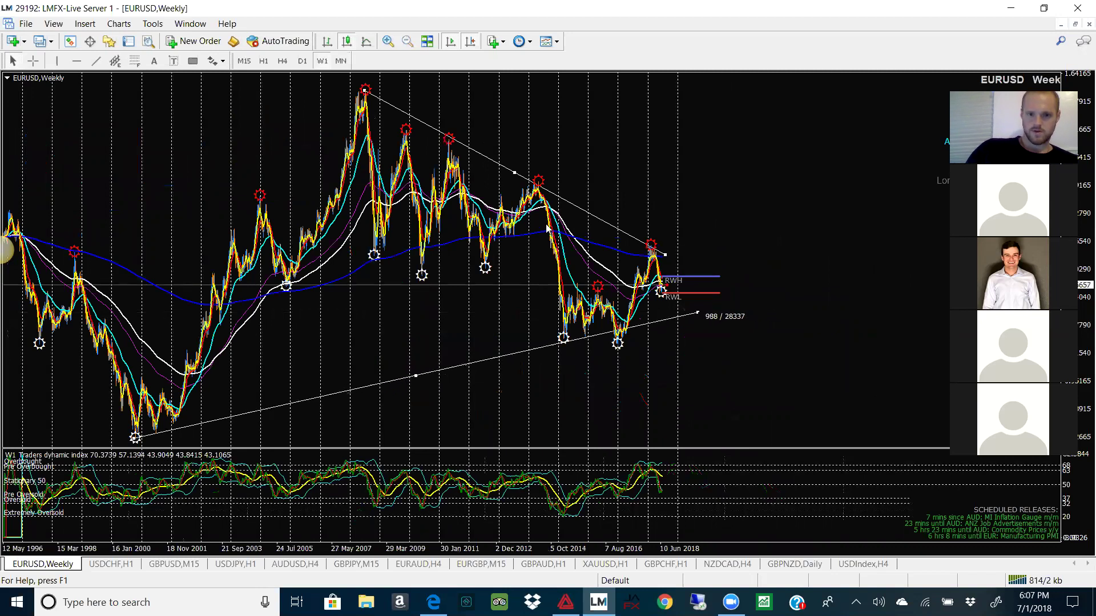
pyautogui.click(303, 61)
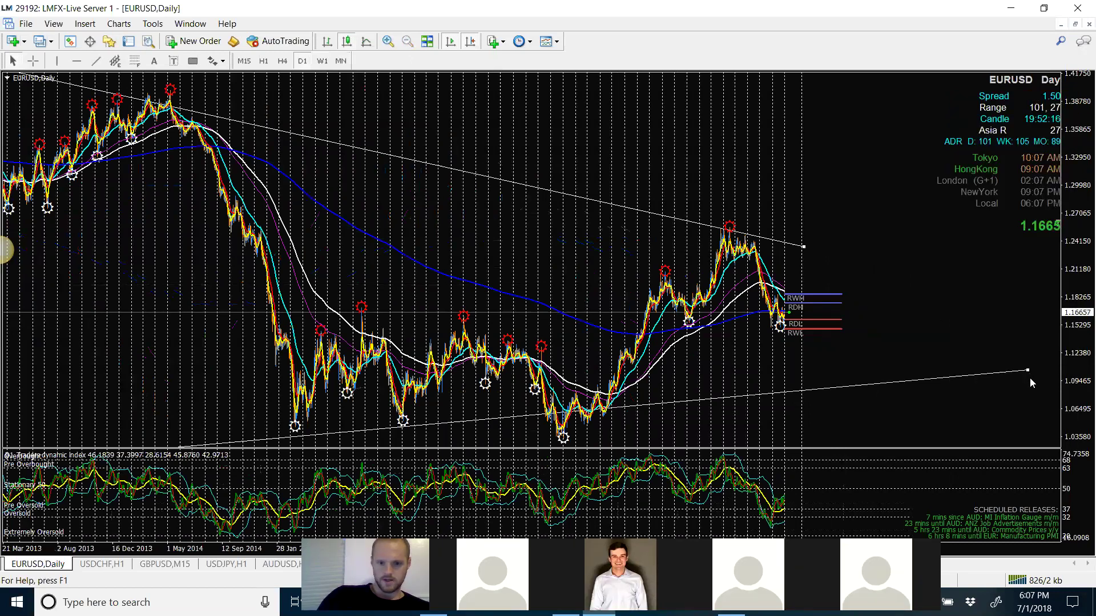
# Step: Pull the lower trendline's right end further left and widen the daily view to several months
pyautogui.moveTo(1029, 371); pyautogui.dragTo(974, 384)
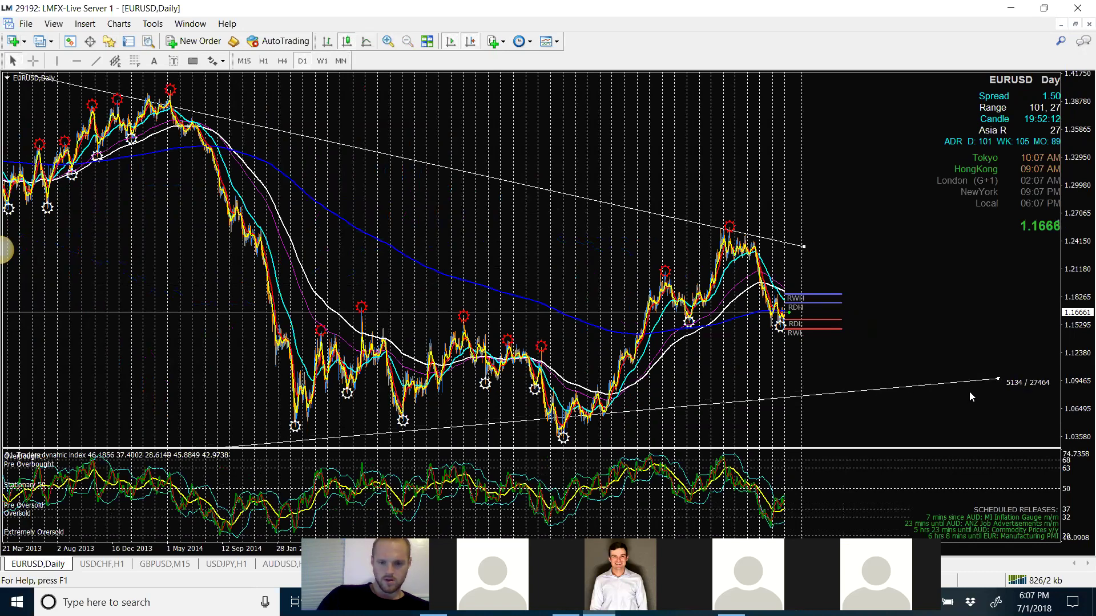
pyautogui.moveTo(969, 394); pyautogui.dragTo(970, 392)
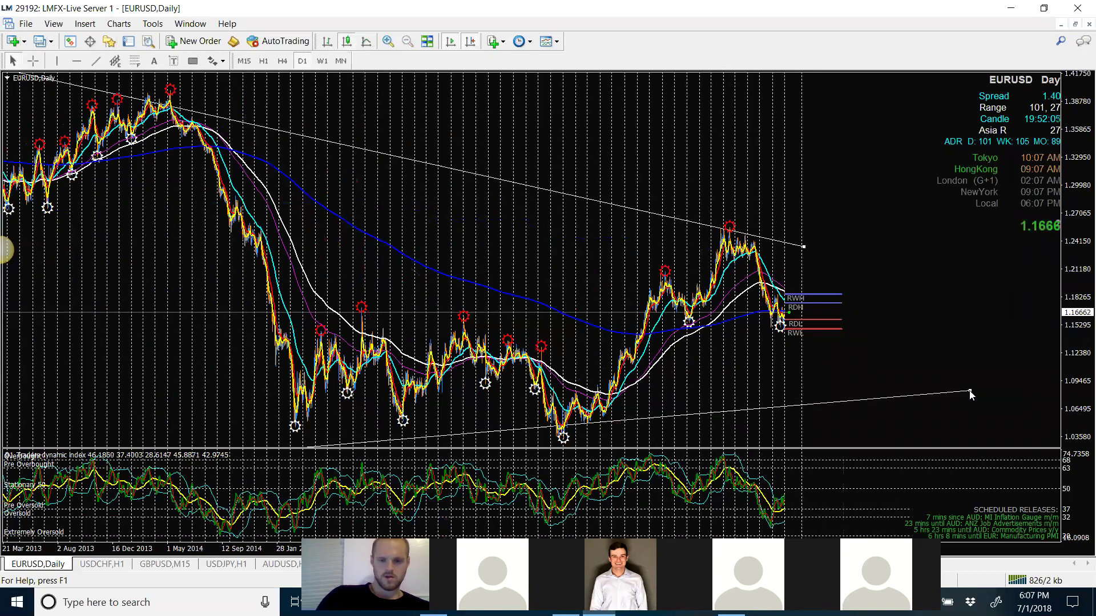
pyautogui.click(391, 41)
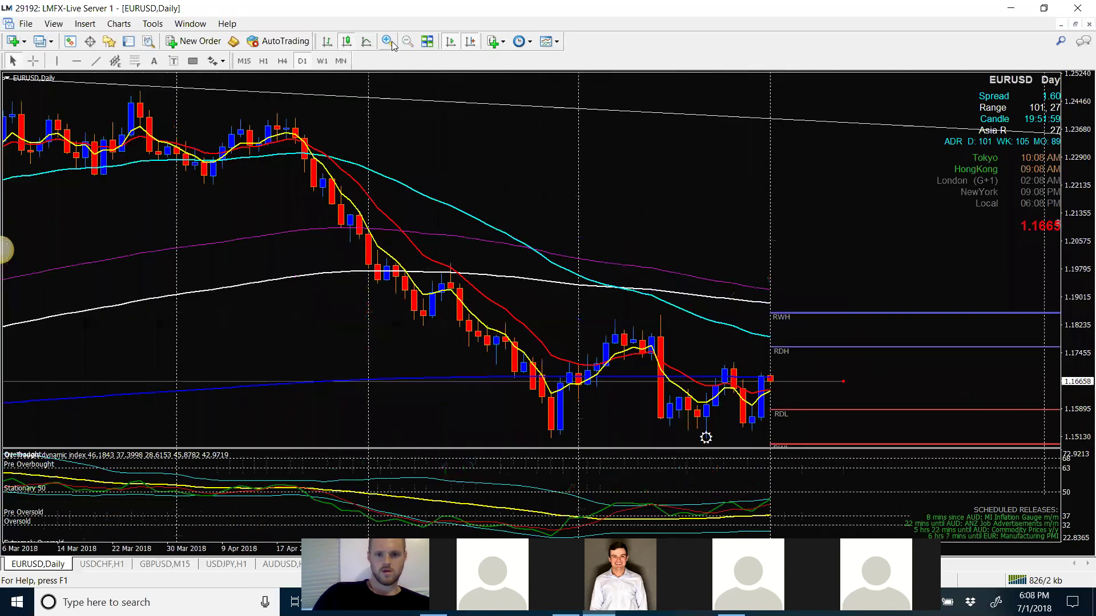
pyautogui.click(414, 41)
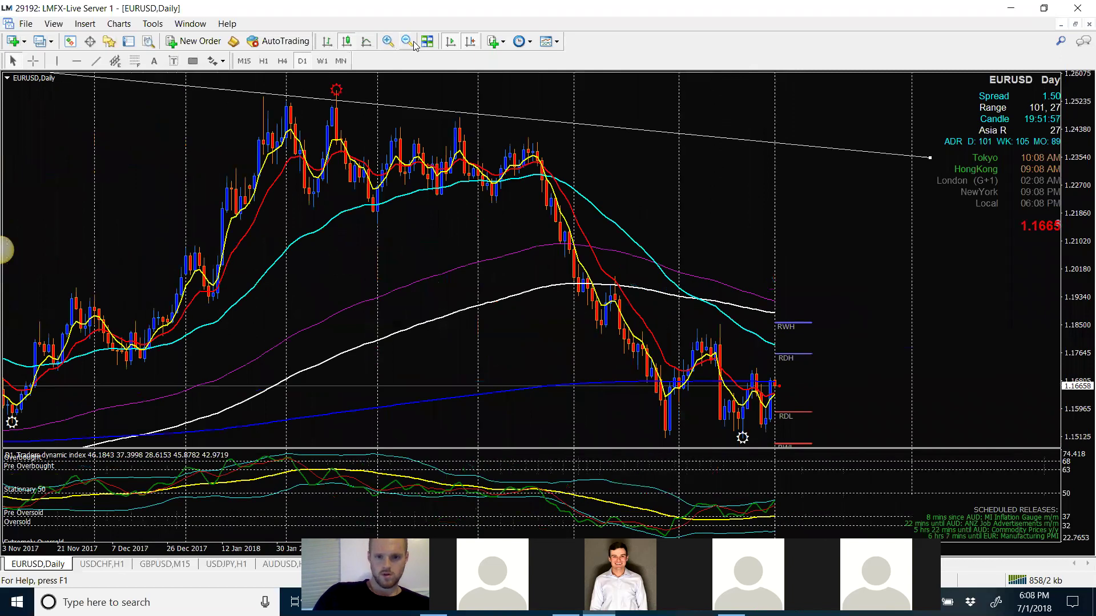
pyautogui.click(413, 41)
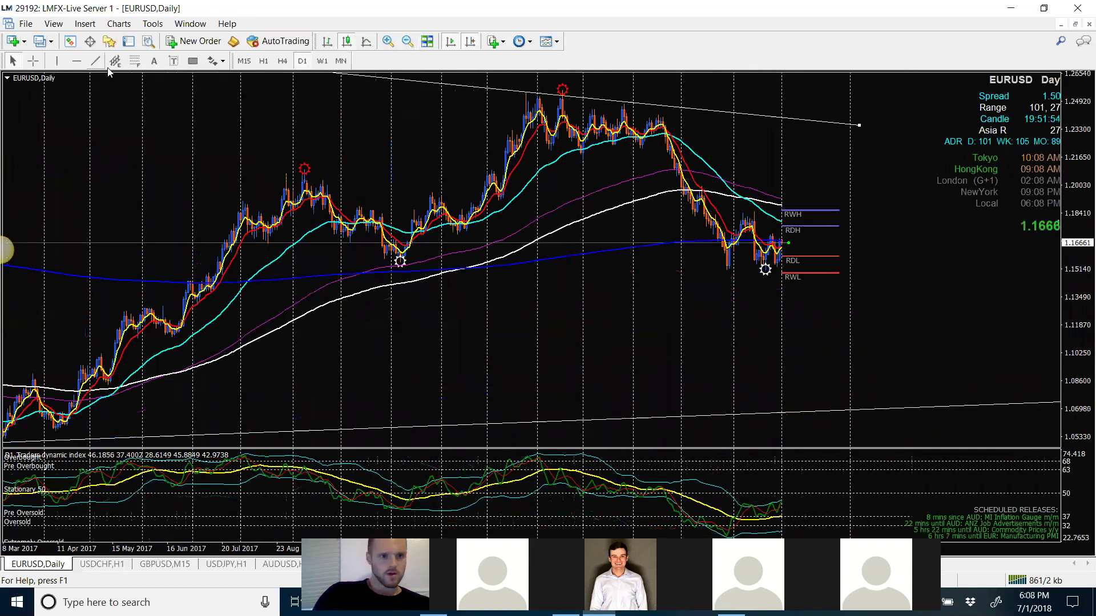
# Step: Draw a falling trendline from the 2018 peak and shorten its lower end
pyautogui.press('t')
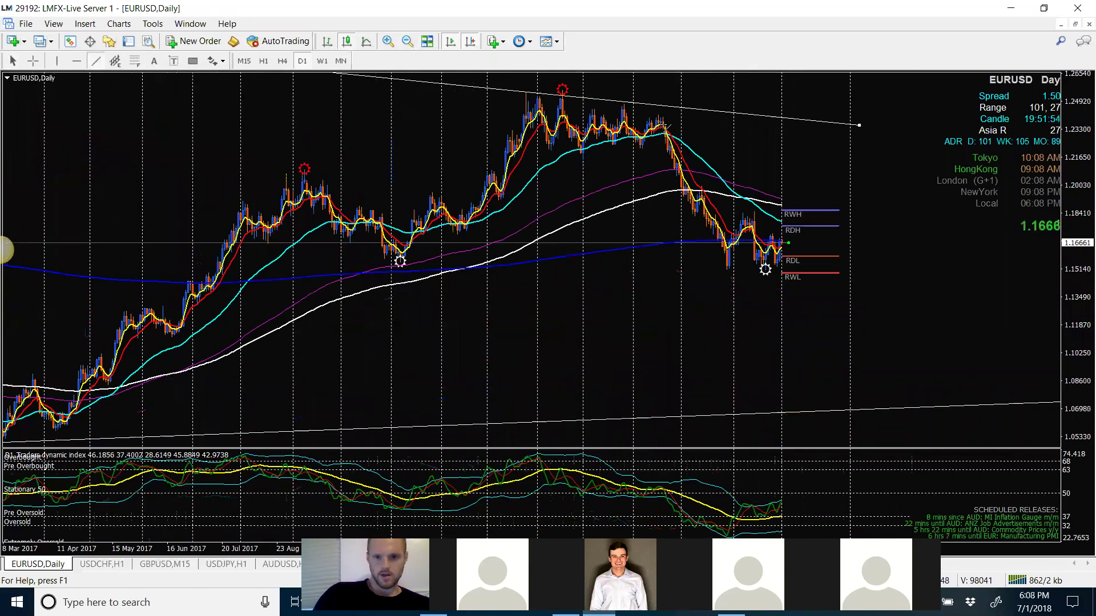
pyautogui.moveTo(662, 118); pyautogui.dragTo(868, 321)
pyautogui.moveTo(832, 289); pyautogui.dragTo(798, 257)
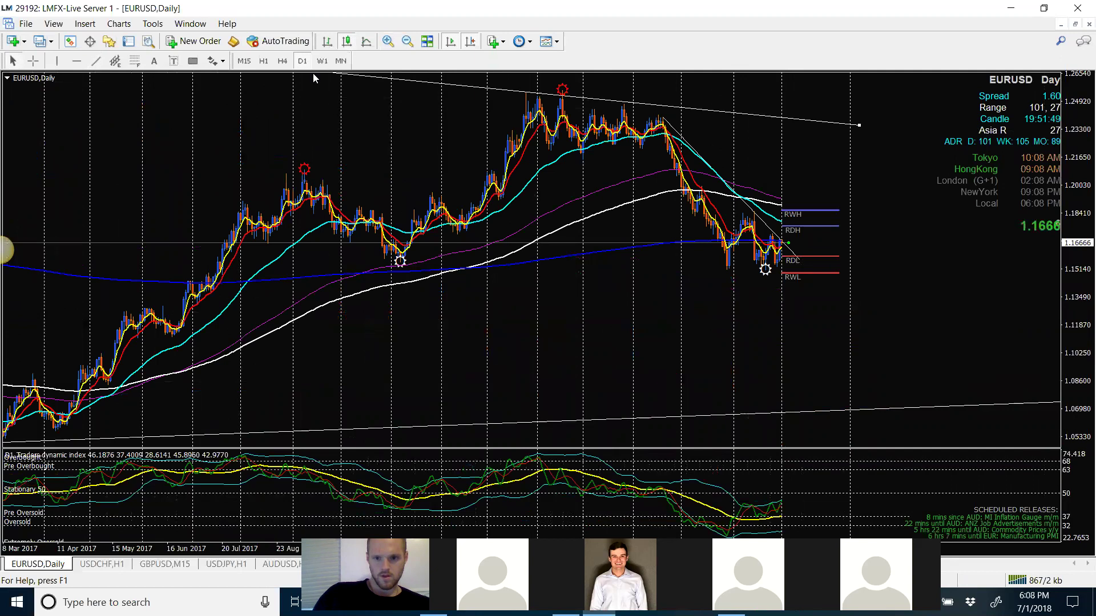
# Step: Draw a rising trendline from the late-2016 low, then switch EURUSD to H4
pyautogui.click(100, 63)
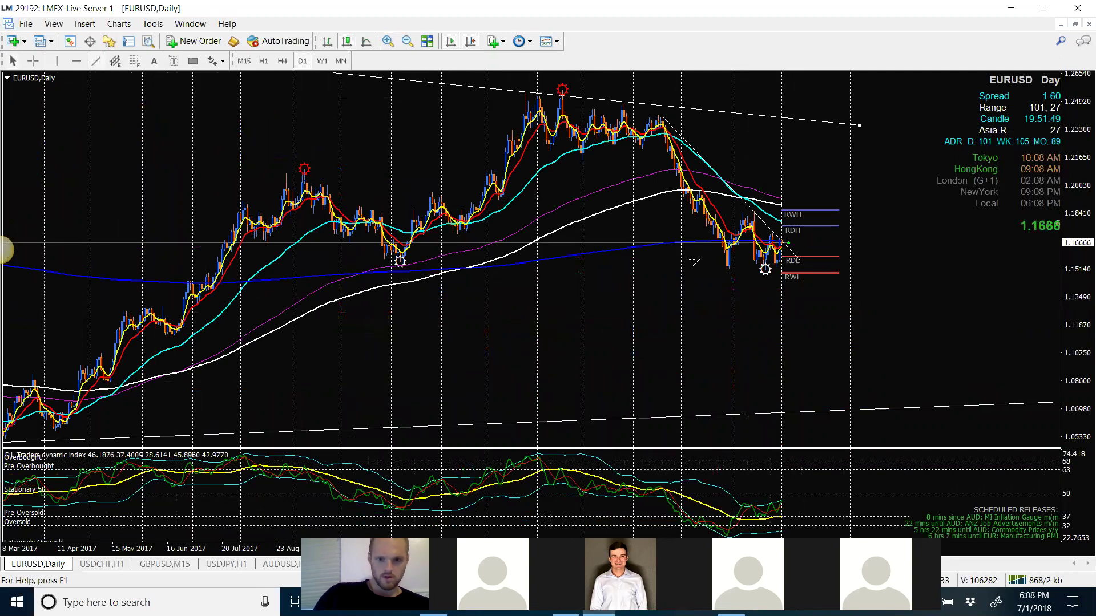
pyautogui.click(407, 41)
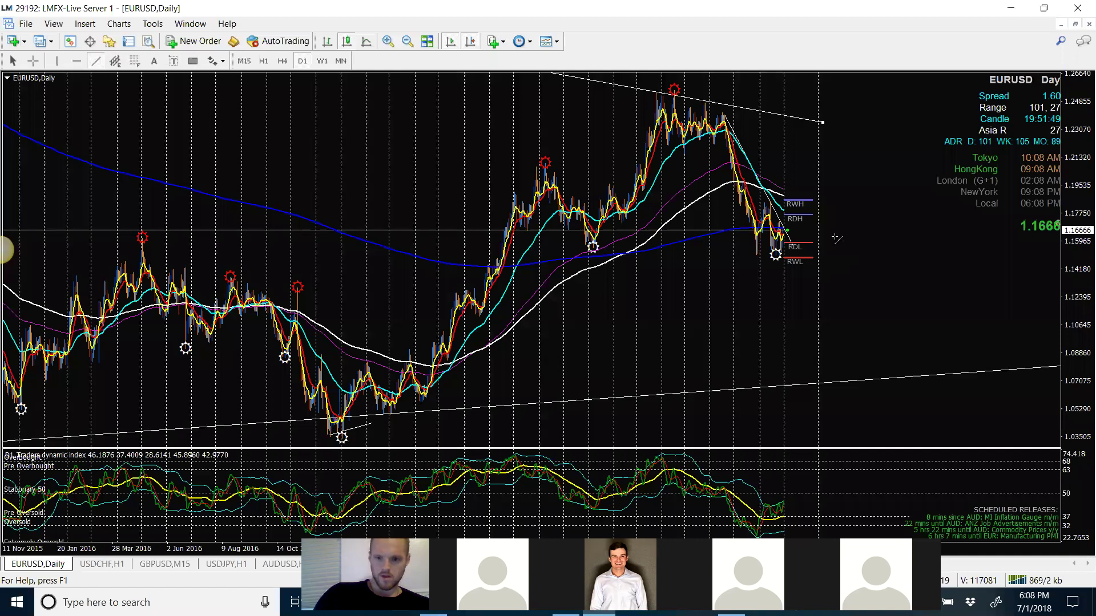
pyautogui.moveTo(835, 232); pyautogui.dragTo(831, 234)
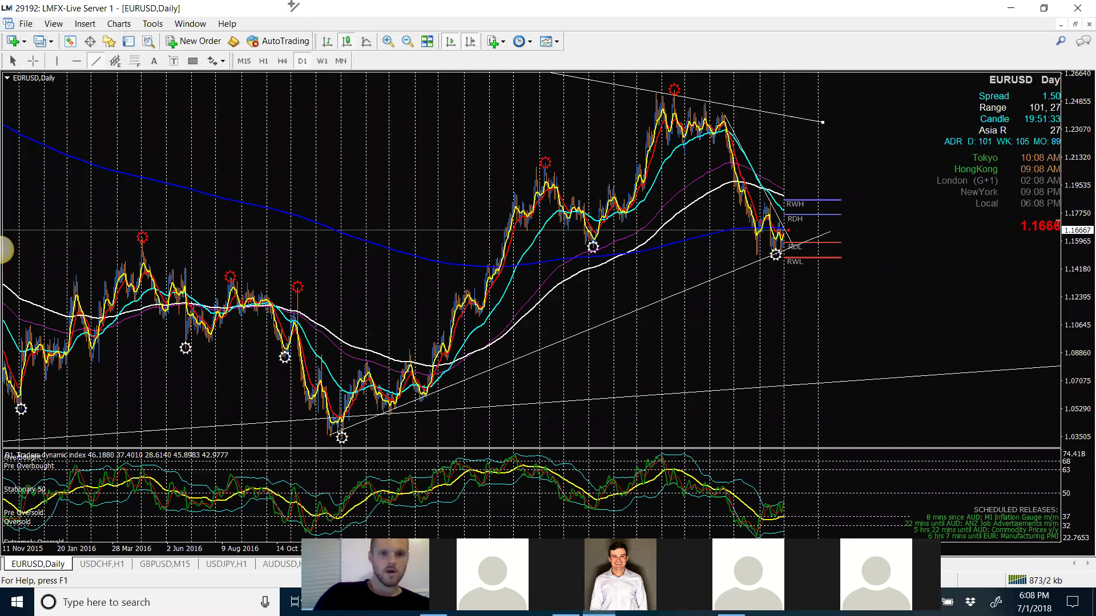
pyautogui.click(289, 66)
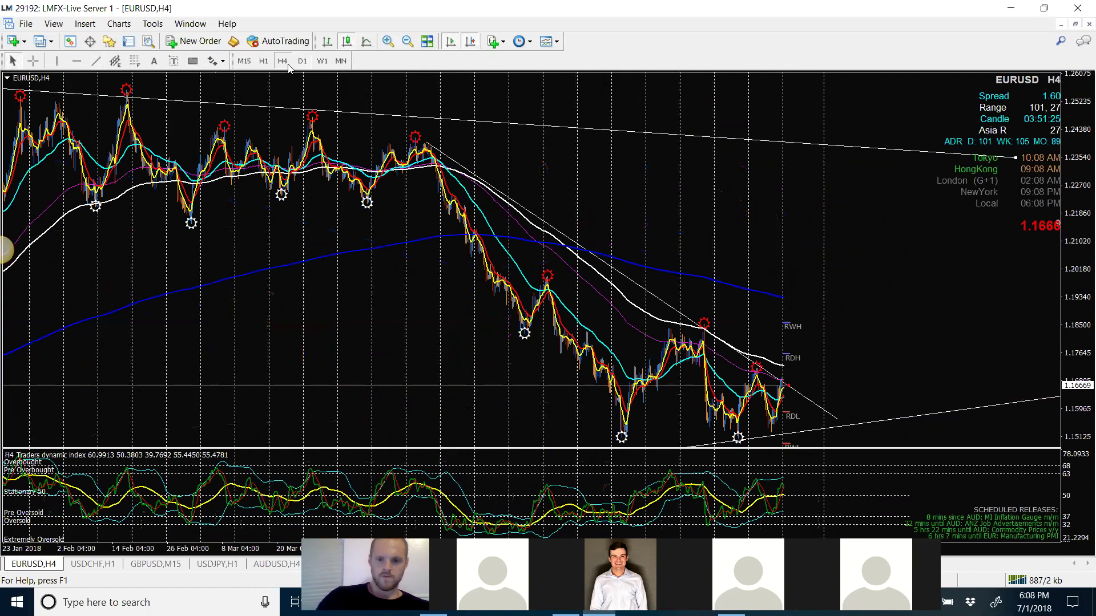
# Step: Raise the falling H4 trendline's right end slightly so it clears the latest candles
pyautogui.click(388, 42)
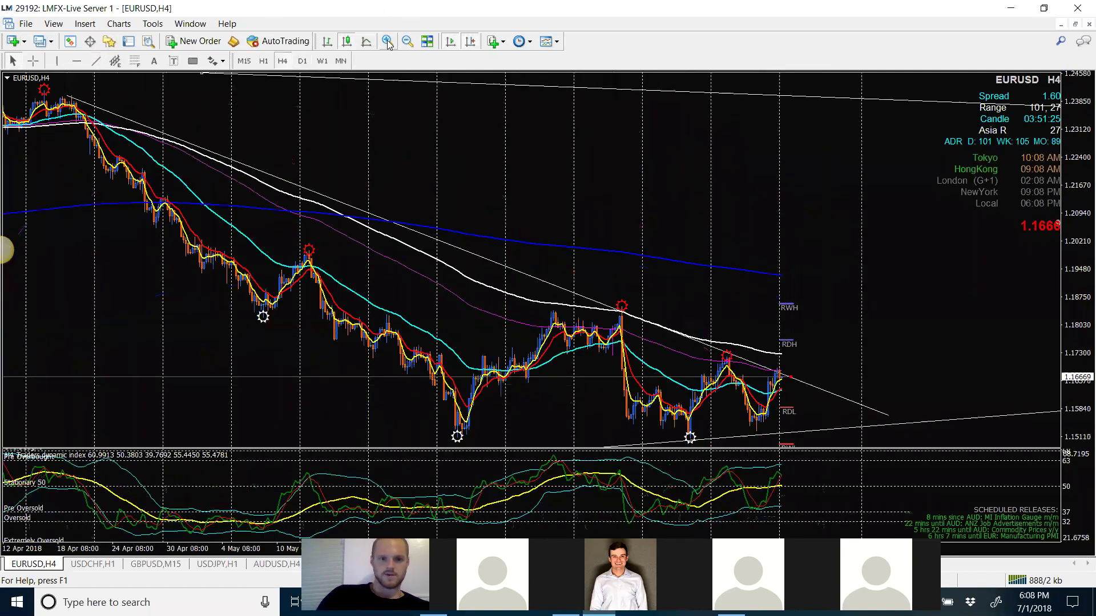
pyautogui.click(388, 42)
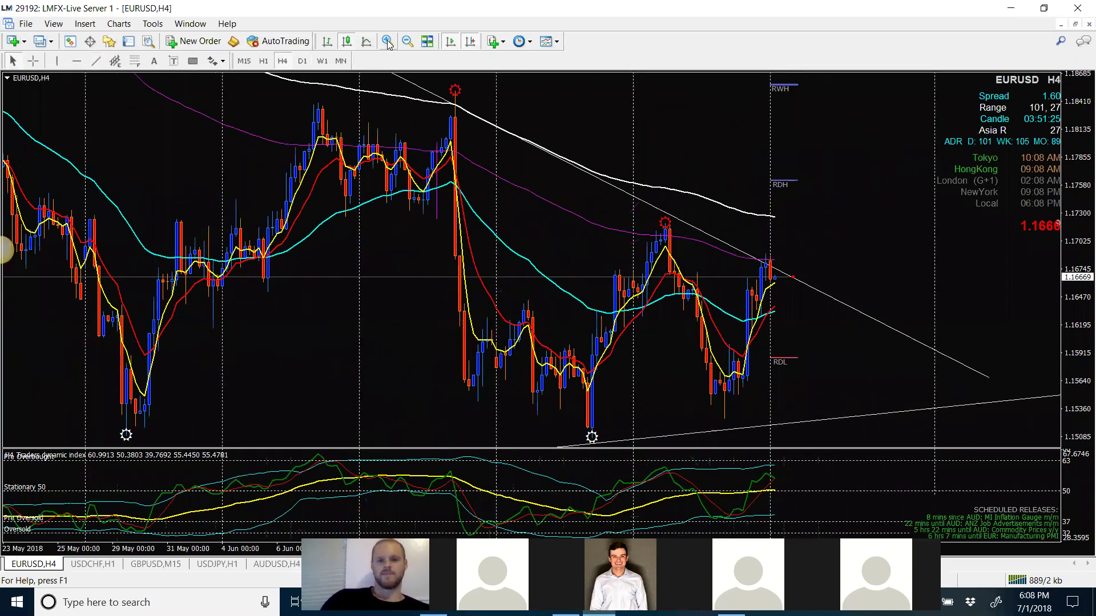
pyautogui.click(408, 42)
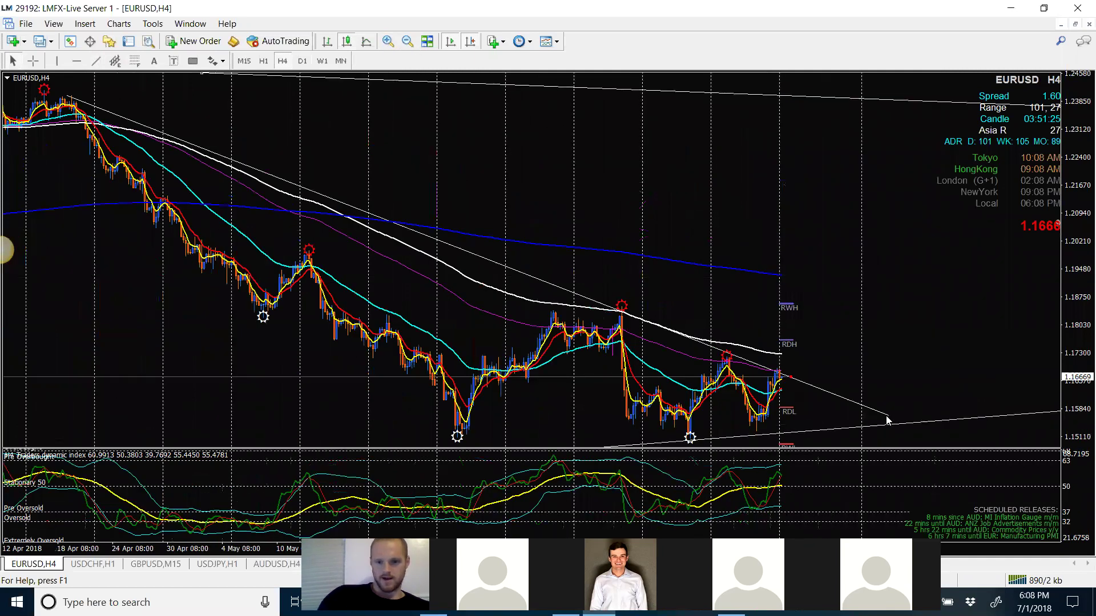
pyautogui.moveTo(889, 417); pyautogui.dragTo(894, 416)
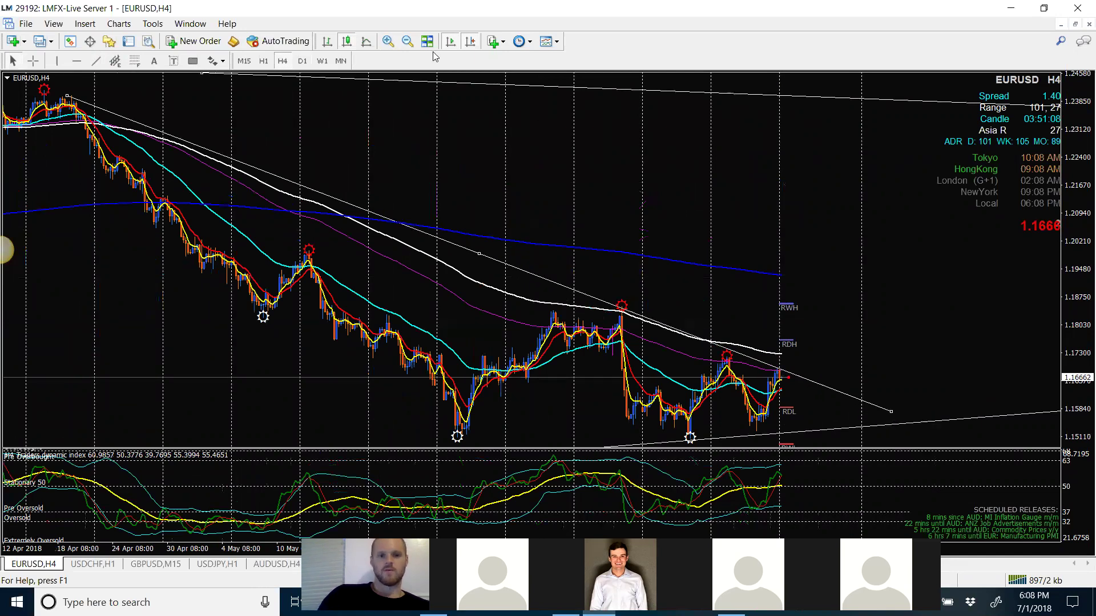
pyautogui.click(393, 43)
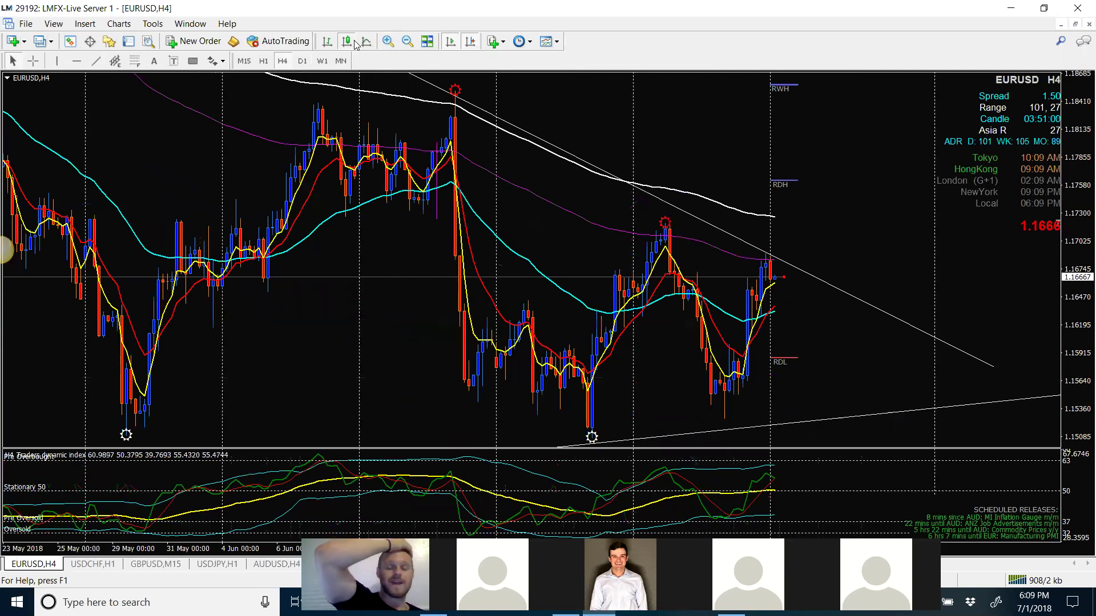
pyautogui.click(408, 41)
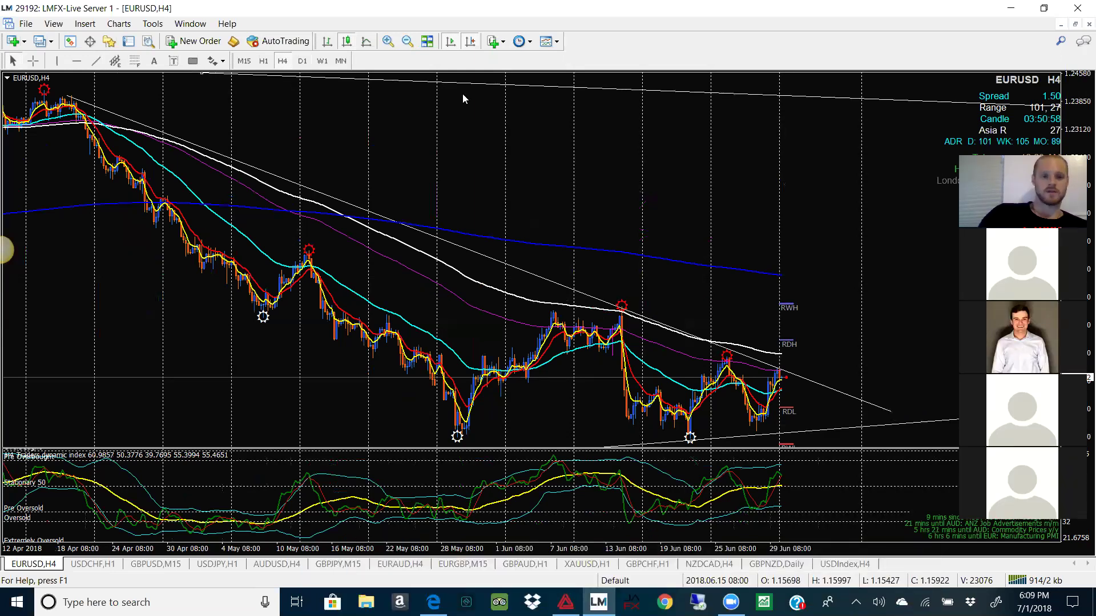
# Step: Sketch a projected dip-and-recover price path with the red screen pen, then erase it
pyautogui.click(294, 595)
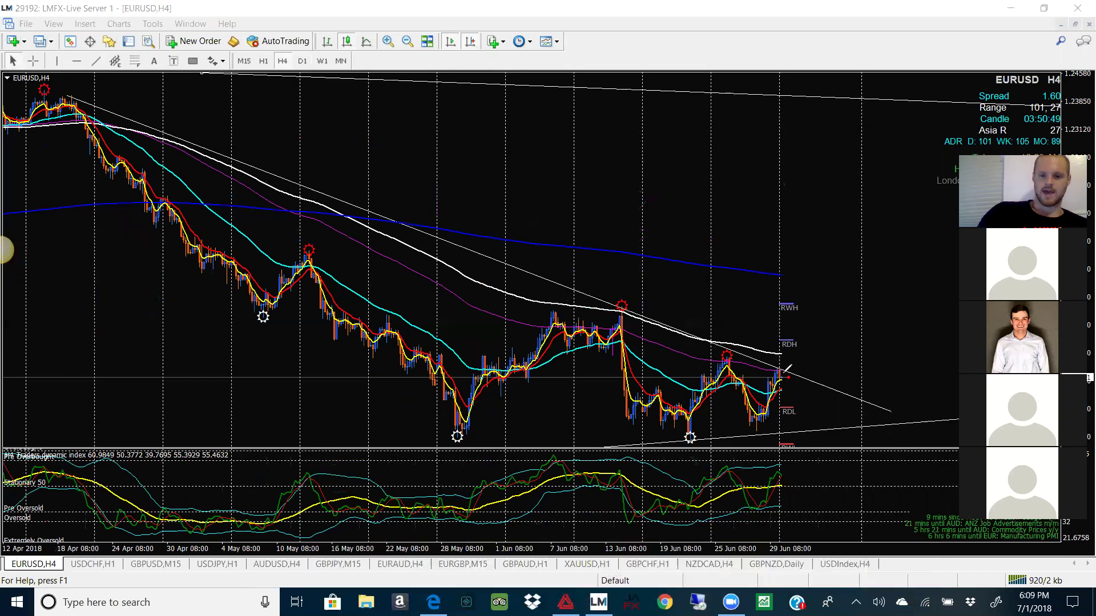
pyautogui.moveTo(788, 377)
pyautogui.mouseDown()
pyautogui.moveTo(813, 423)
pyautogui.moveTo(835, 393)
pyautogui.mouseUp()
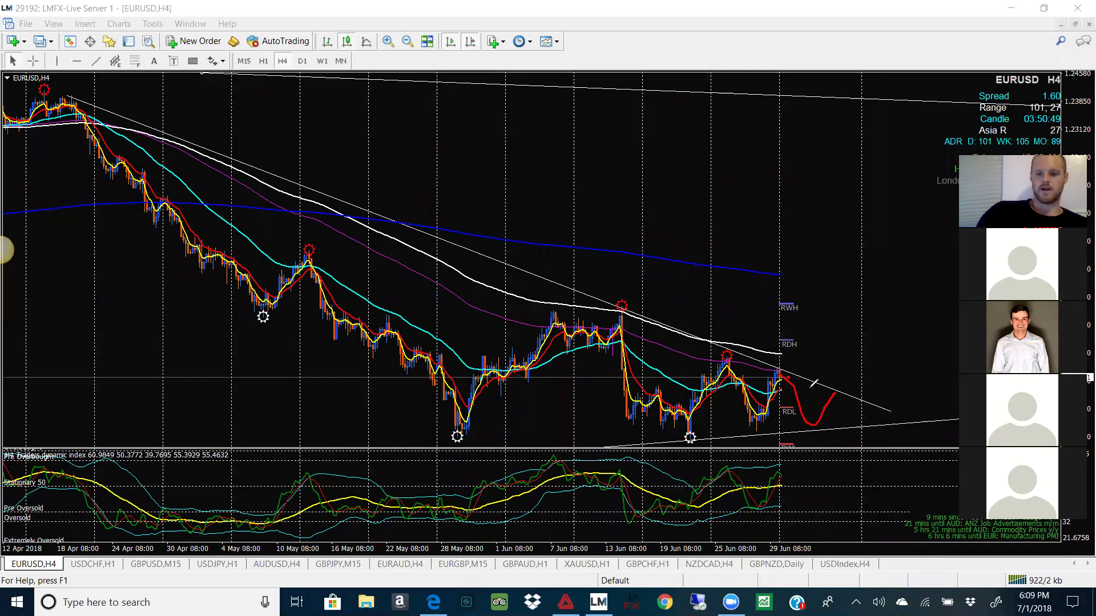
pyautogui.moveTo(796, 427)
pyautogui.mouseDown()
pyautogui.moveTo(834, 392)
pyautogui.moveTo(857, 416)
pyautogui.moveTo(878, 407)
pyautogui.mouseUp()
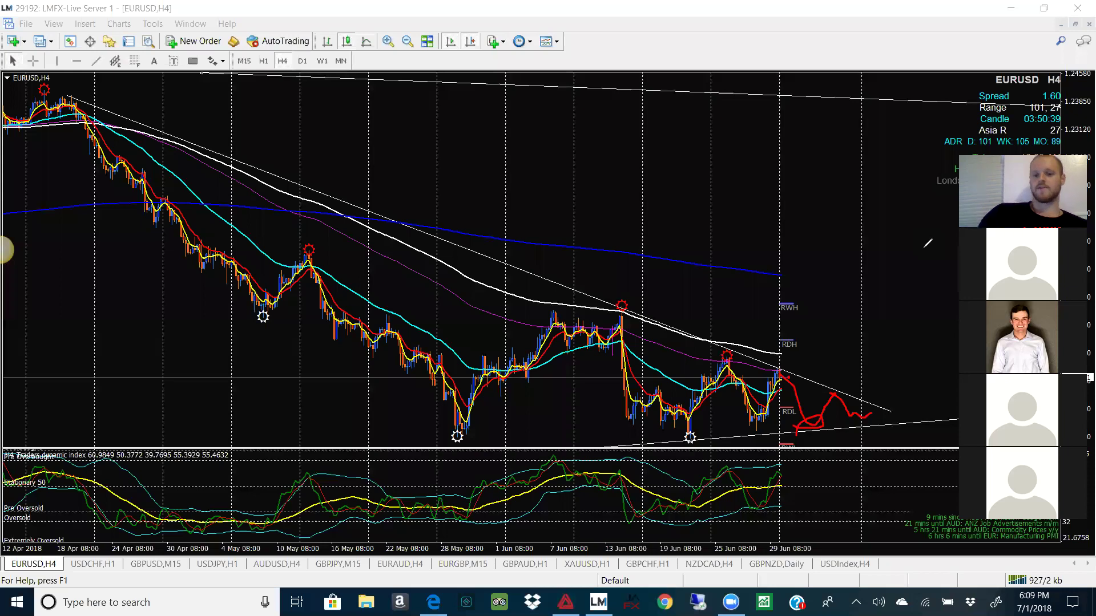
pyautogui.press('e')
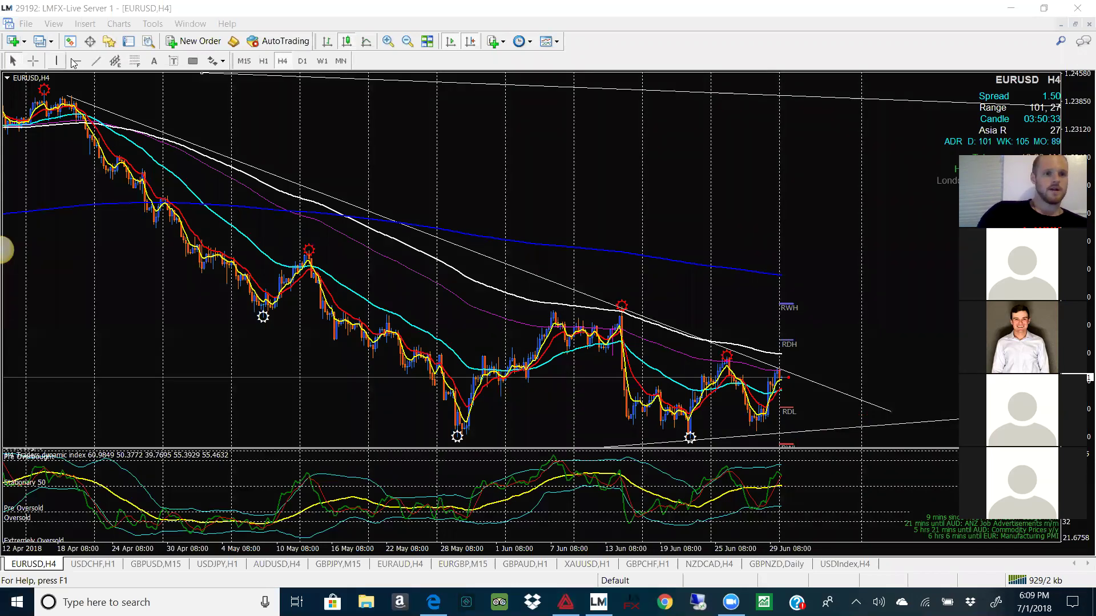
# Step: Place a dashed horizontal line at 1.15167 along the lows, then circle and clear the June peaks
pyautogui.click(553, 435)
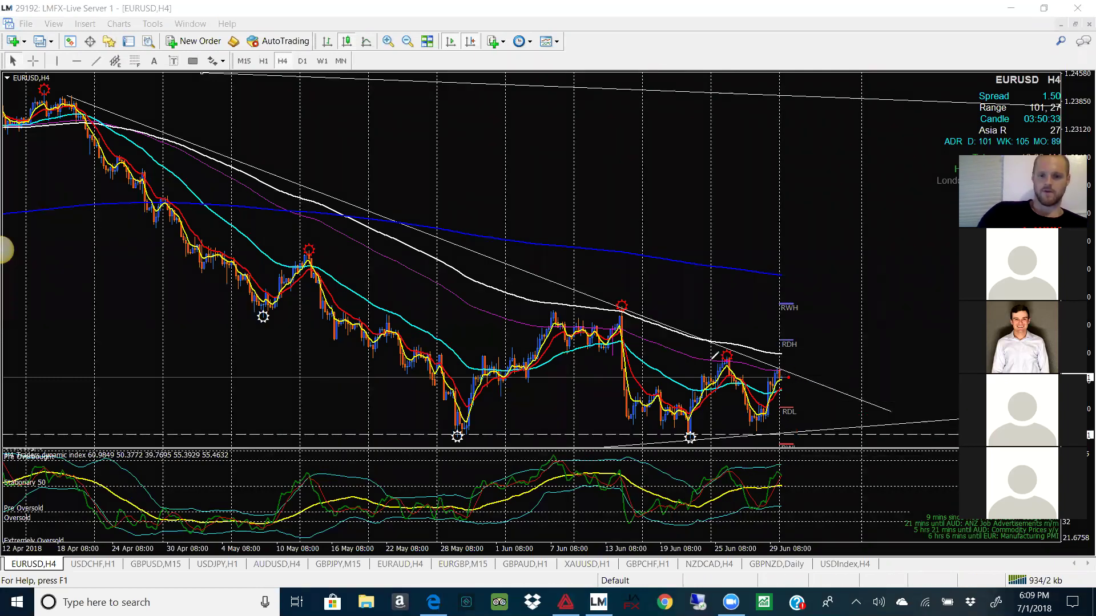
pyautogui.moveTo(723, 371); pyautogui.dragTo(738, 355)
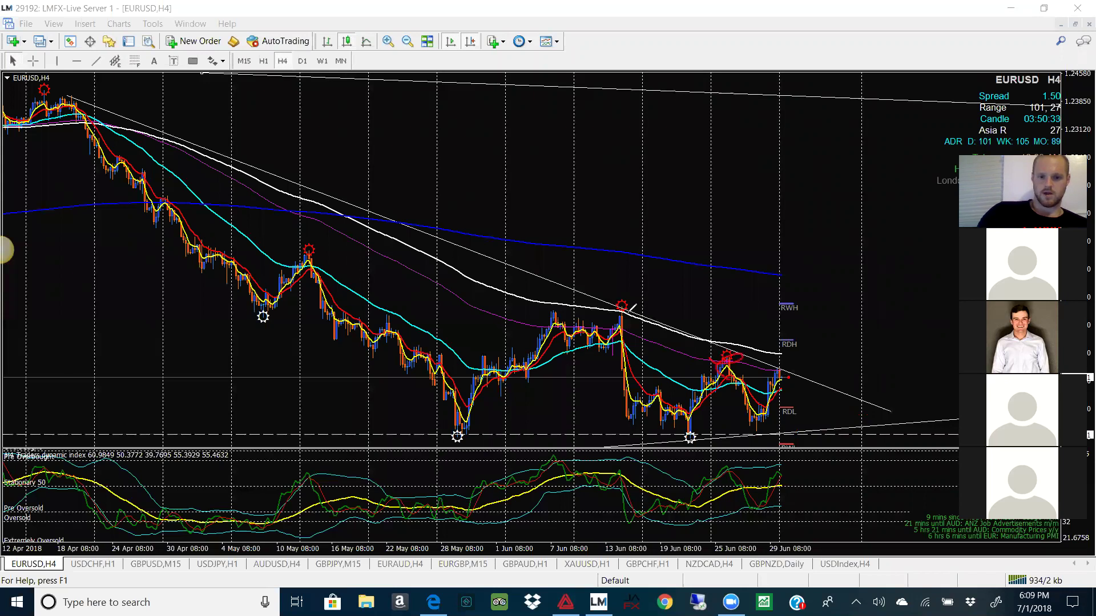
pyautogui.moveTo(560, 337)
pyautogui.mouseDown()
pyautogui.moveTo(547, 328)
pyautogui.moveTo(554, 312)
pyautogui.mouseUp()
pyautogui.moveTo(622, 336)
pyautogui.mouseDown()
pyautogui.moveTo(619, 315)
pyautogui.moveTo(603, 325)
pyautogui.mouseUp()
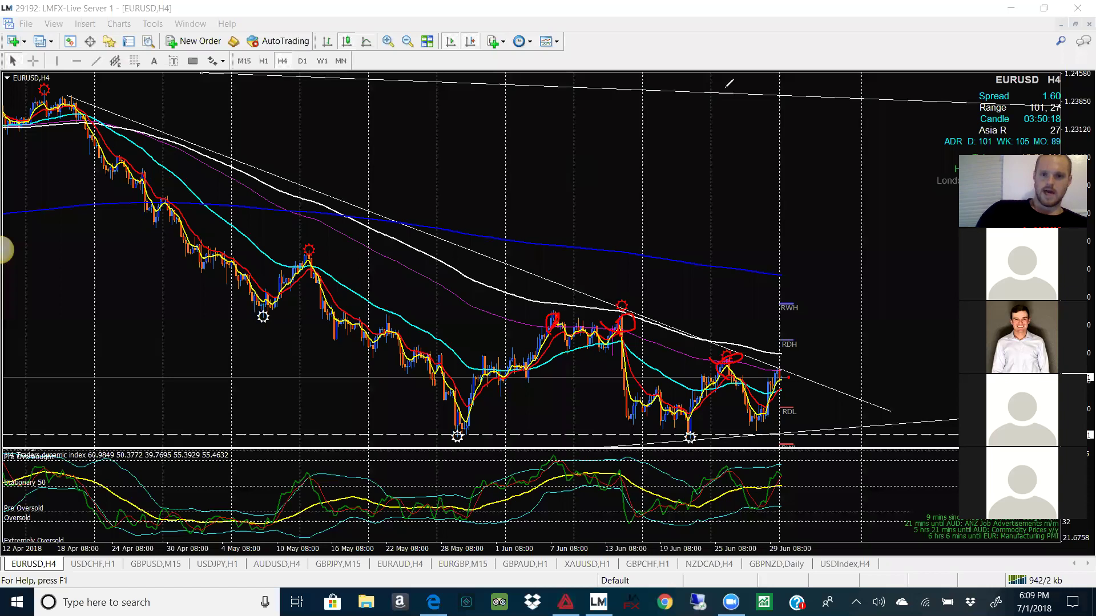
pyautogui.press('Escape')
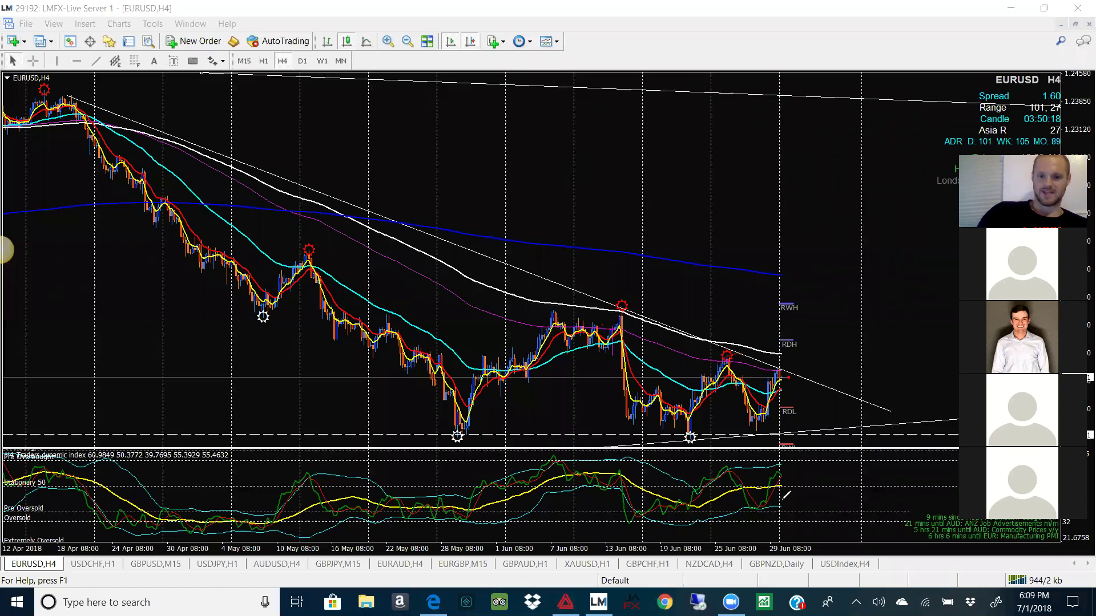
# Step: Sketch an oscillator swing and trial price paths in red, undoing the V-shaped and upward ones
pyautogui.moveTo(609, 488)
pyautogui.mouseDown()
pyautogui.moveTo(690, 500)
pyautogui.moveTo(735, 474)
pyautogui.moveTo(759, 505)
pyautogui.moveTo(796, 480)
pyautogui.moveTo(813, 516)
pyautogui.mouseUp()
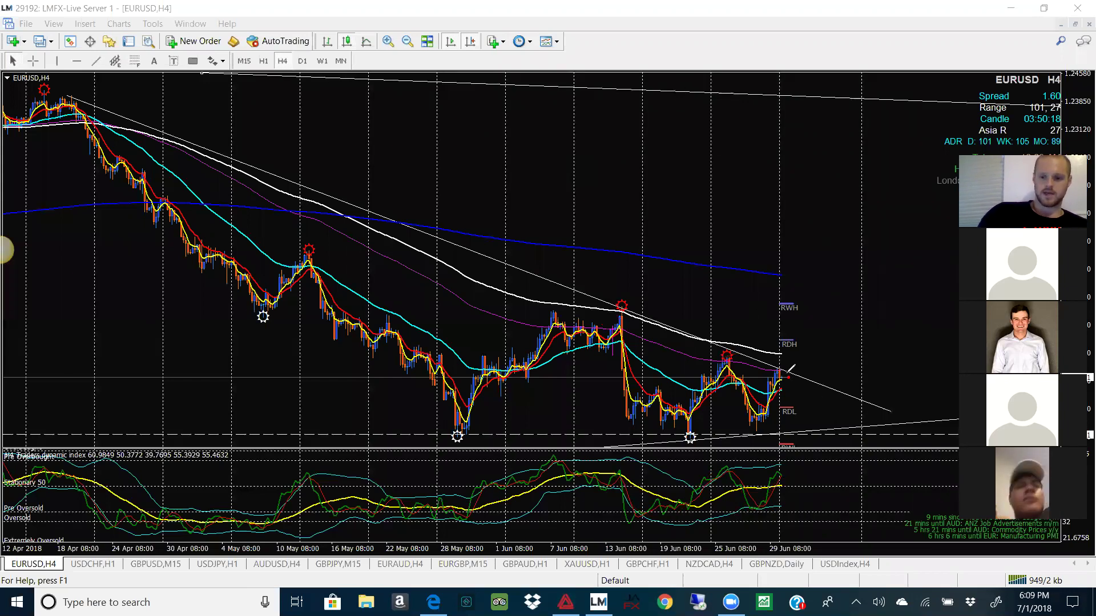
pyautogui.moveTo(786, 374); pyautogui.dragTo(795, 413)
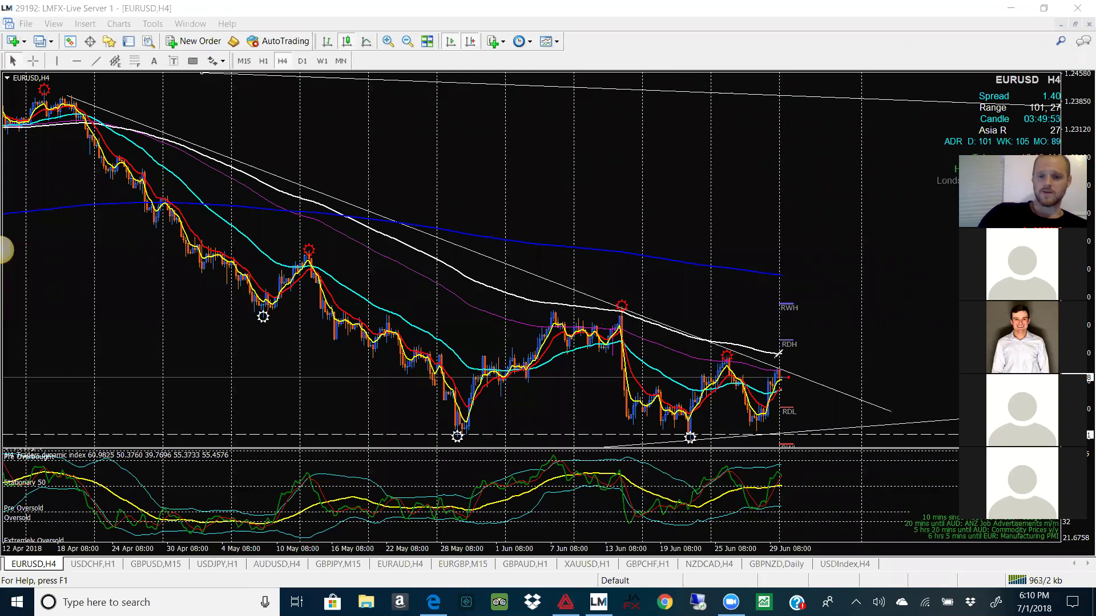
pyautogui.moveTo(786, 371)
pyautogui.mouseDown()
pyautogui.moveTo(789, 388)
pyautogui.moveTo(810, 344)
pyautogui.moveTo(818, 365)
pyautogui.moveTo(854, 319)
pyautogui.mouseUp()
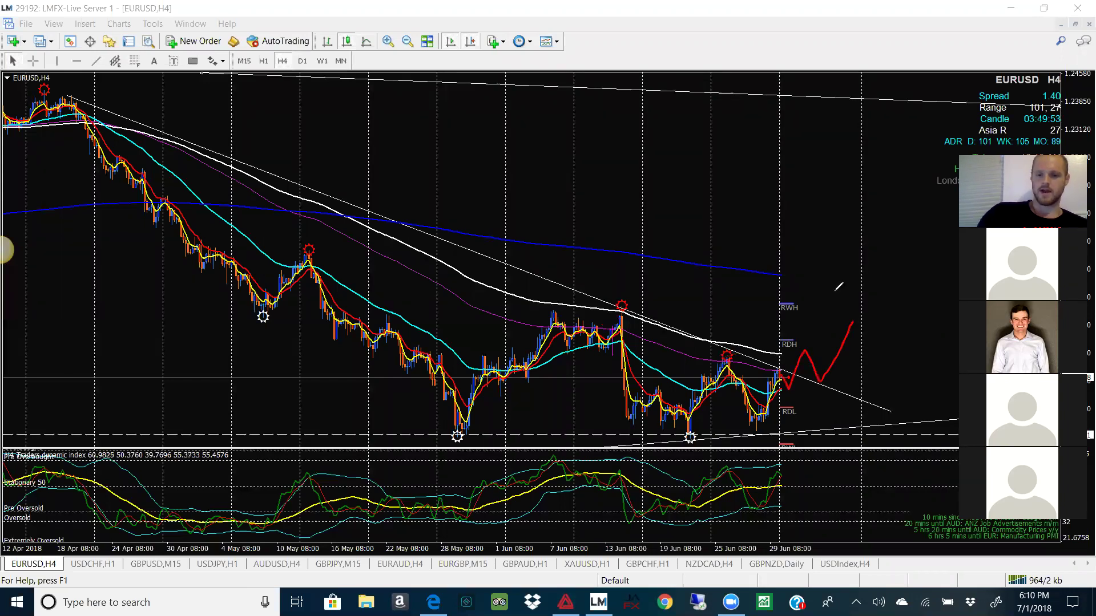
pyautogui.hotkey('ctrl', 'z')
pyautogui.moveTo(783, 376); pyautogui.dragTo(794, 353)
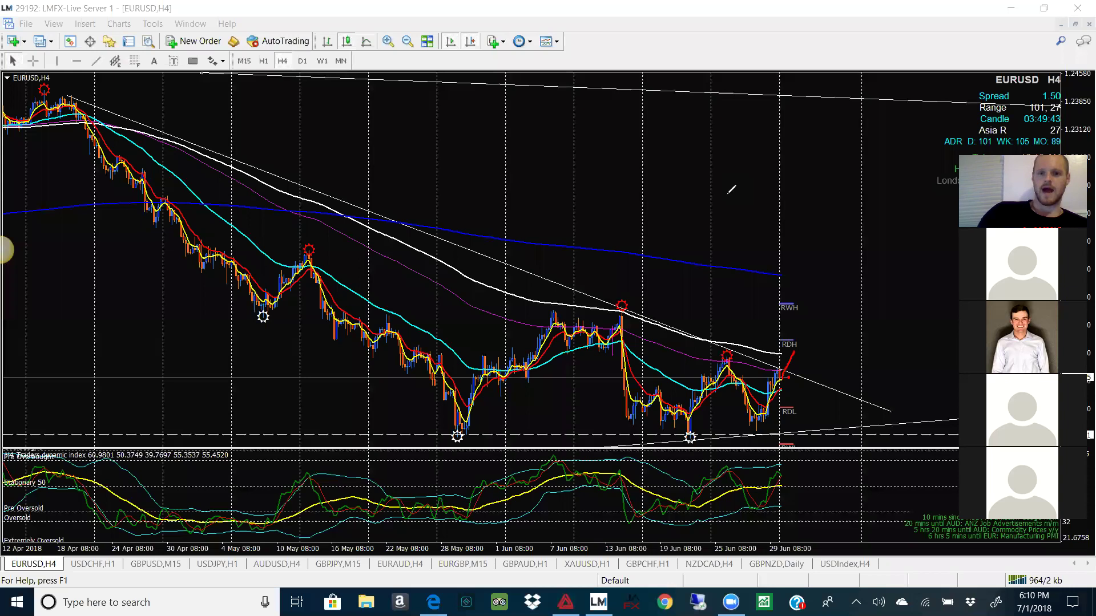
pyautogui.hotkey('ctrl', 'z')
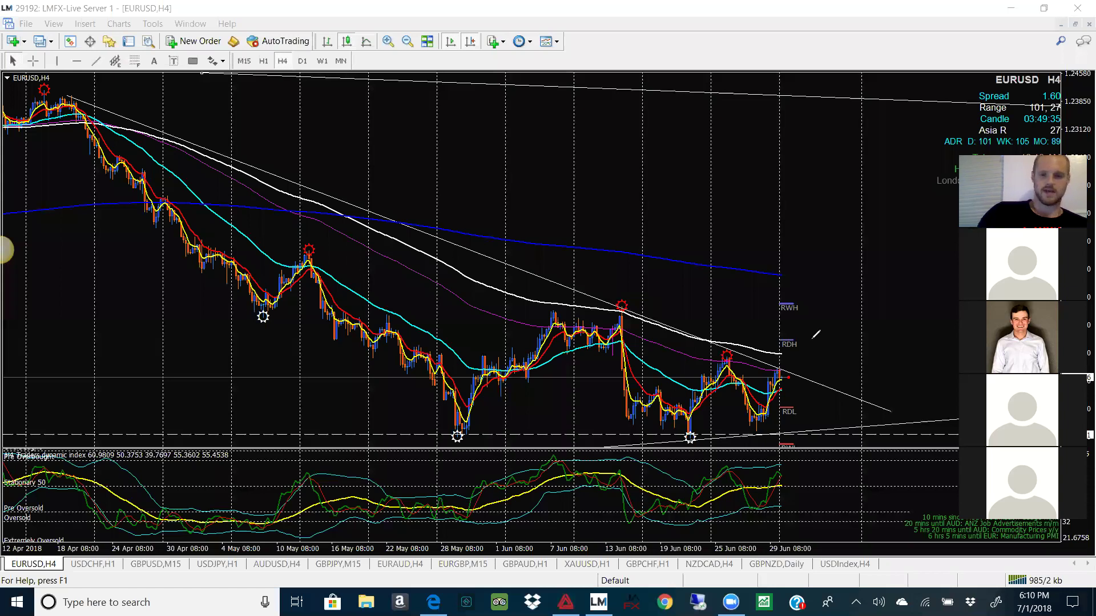
# Step: Sketch rally and drop-and-bounce paths, erase all sketches, and move to the USDCHF H1 chart
pyautogui.moveTo(781, 377)
pyautogui.mouseDown()
pyautogui.moveTo(796, 341)
pyautogui.moveTo(860, 276)
pyautogui.mouseUp()
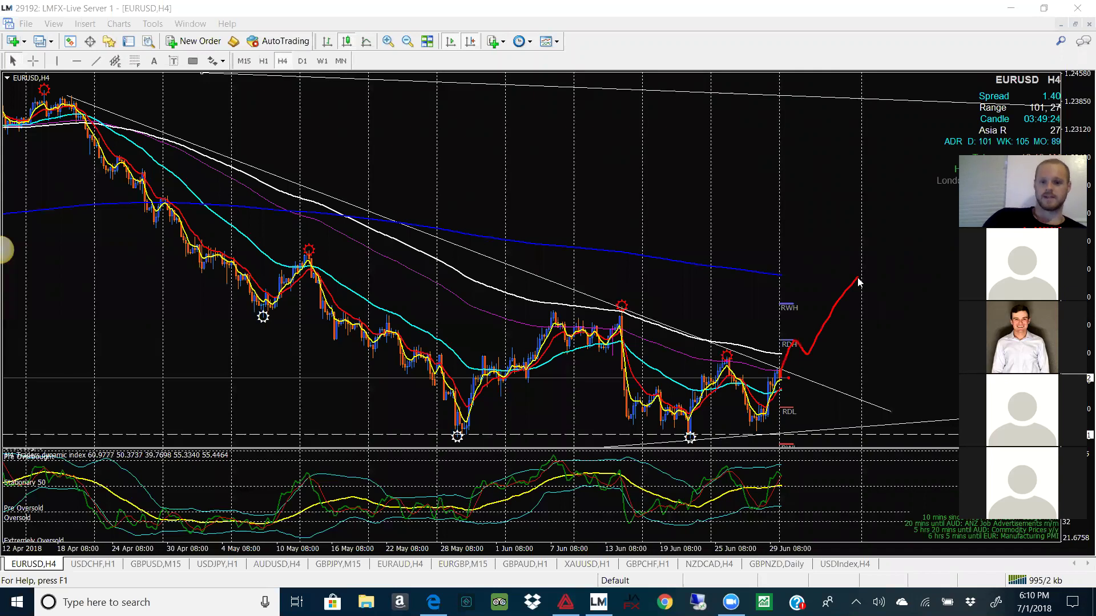
pyautogui.moveTo(787, 378)
pyautogui.mouseDown()
pyautogui.moveTo(795, 399)
pyautogui.moveTo(816, 392)
pyautogui.moveTo(843, 432)
pyautogui.moveTo(854, 412)
pyautogui.mouseUp()
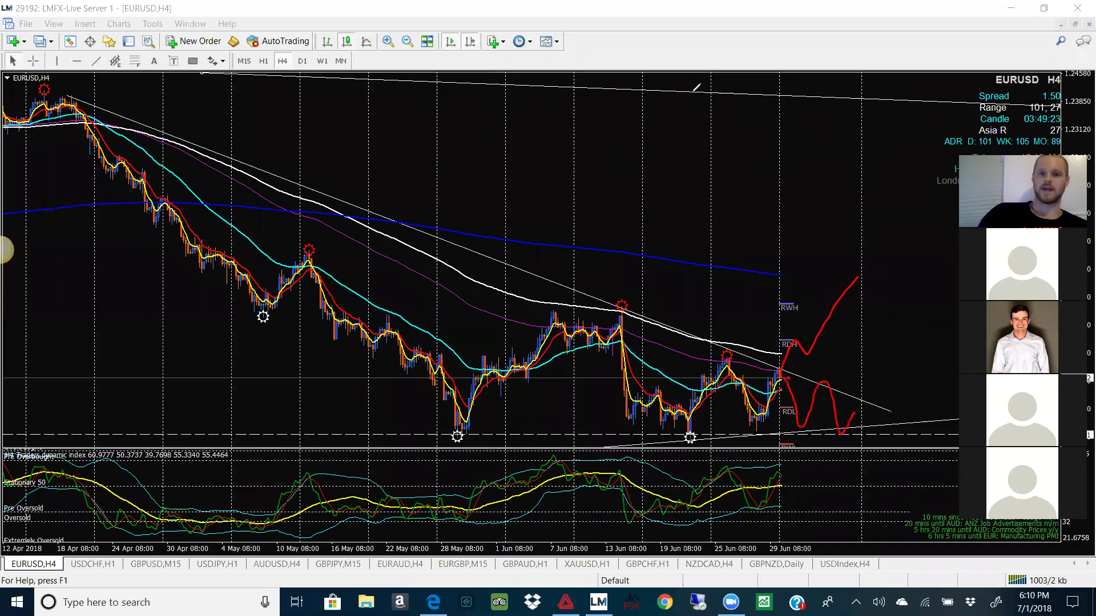
pyautogui.press('e')
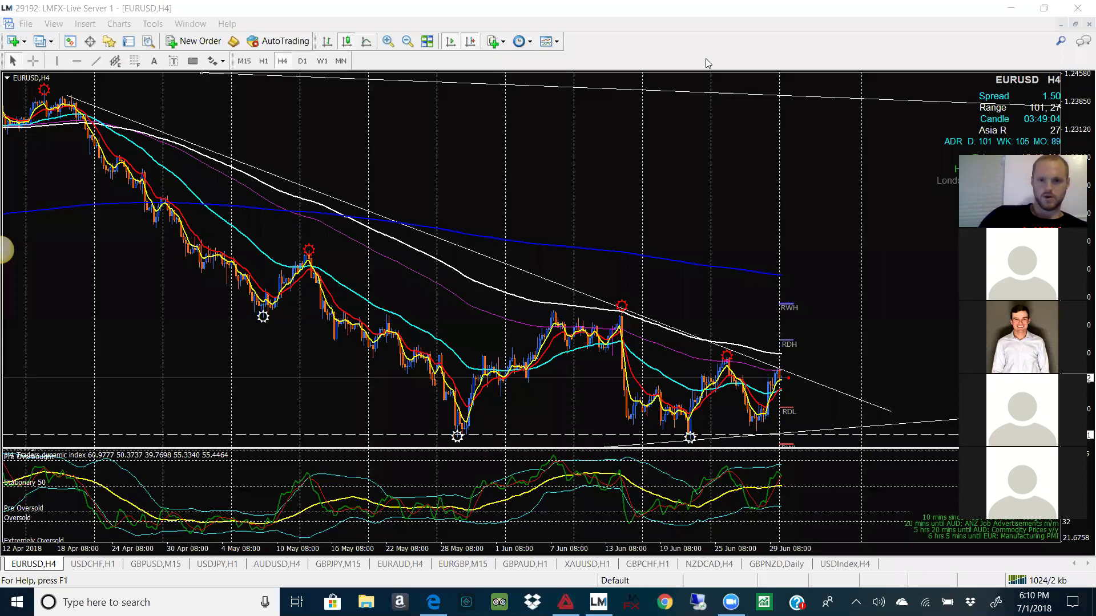
pyautogui.hotkey('ctrl', 'Tab')
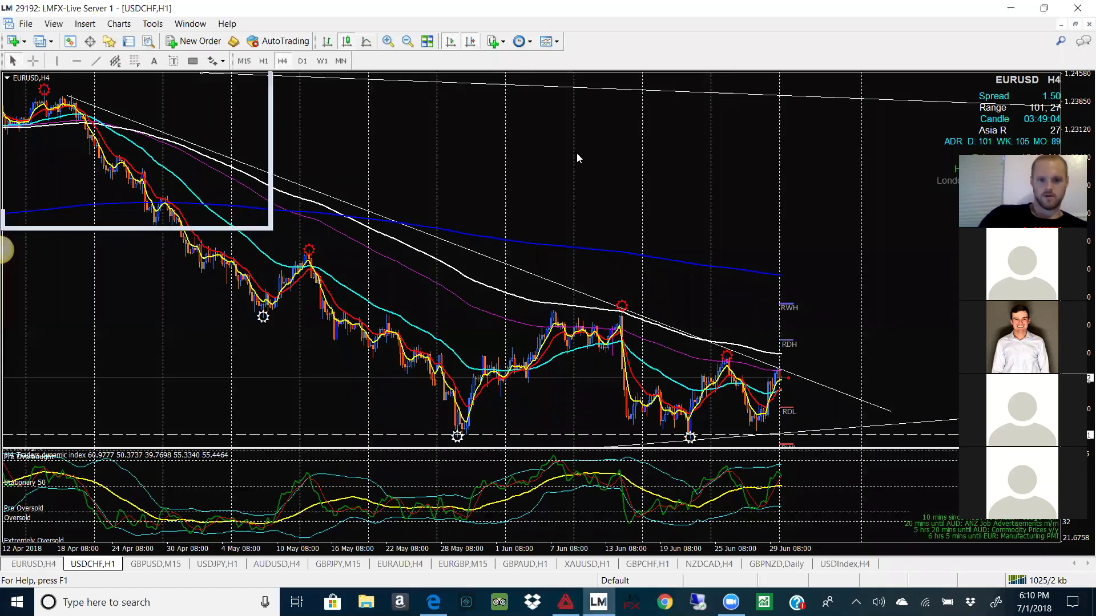
# Step: Apply the saved setup template to USDCHF and view daily bars back to 2013
pyautogui.click(546, 41)
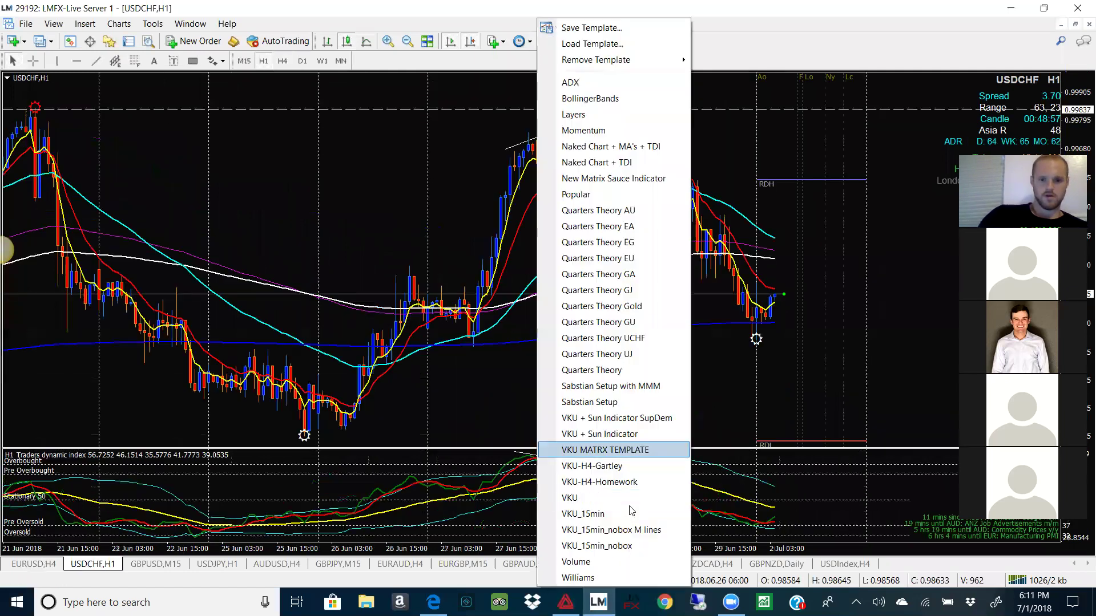
pyautogui.click(628, 391)
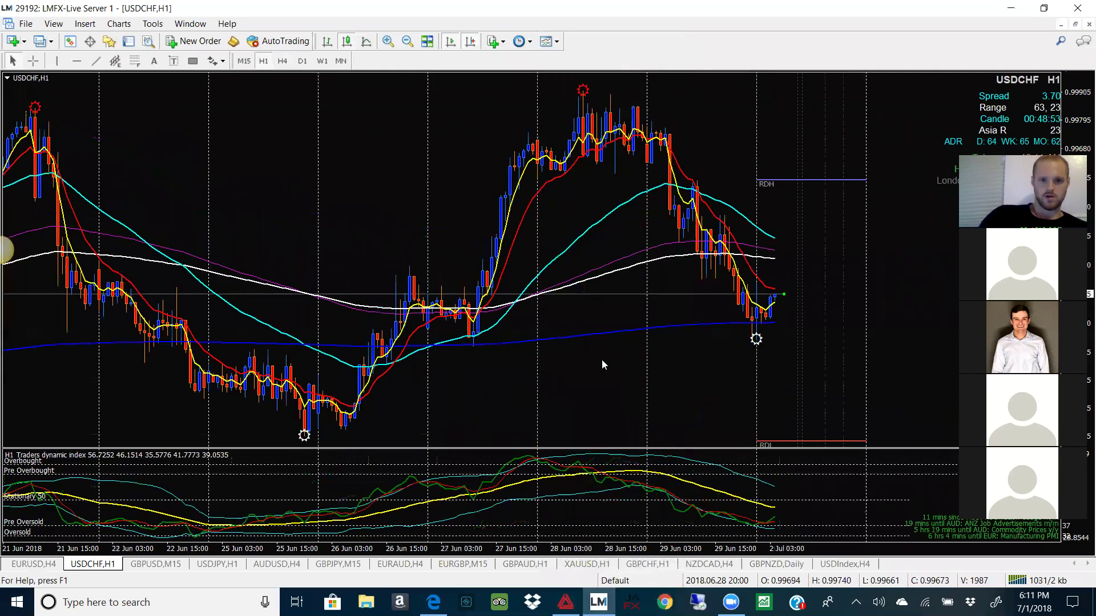
pyautogui.click(303, 61)
pyautogui.click(406, 41)
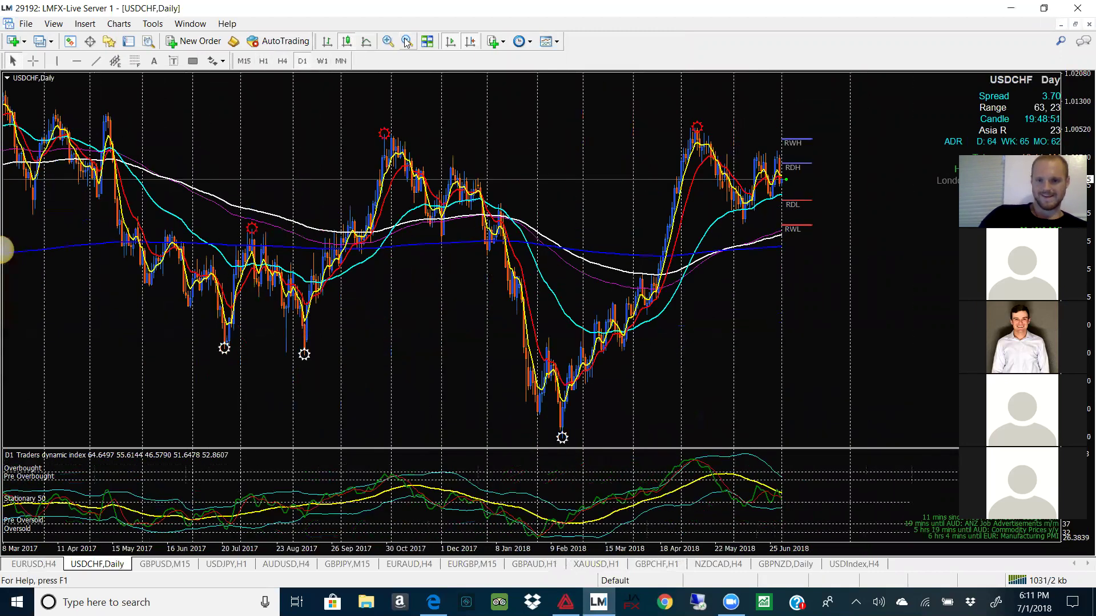
pyautogui.click(406, 41)
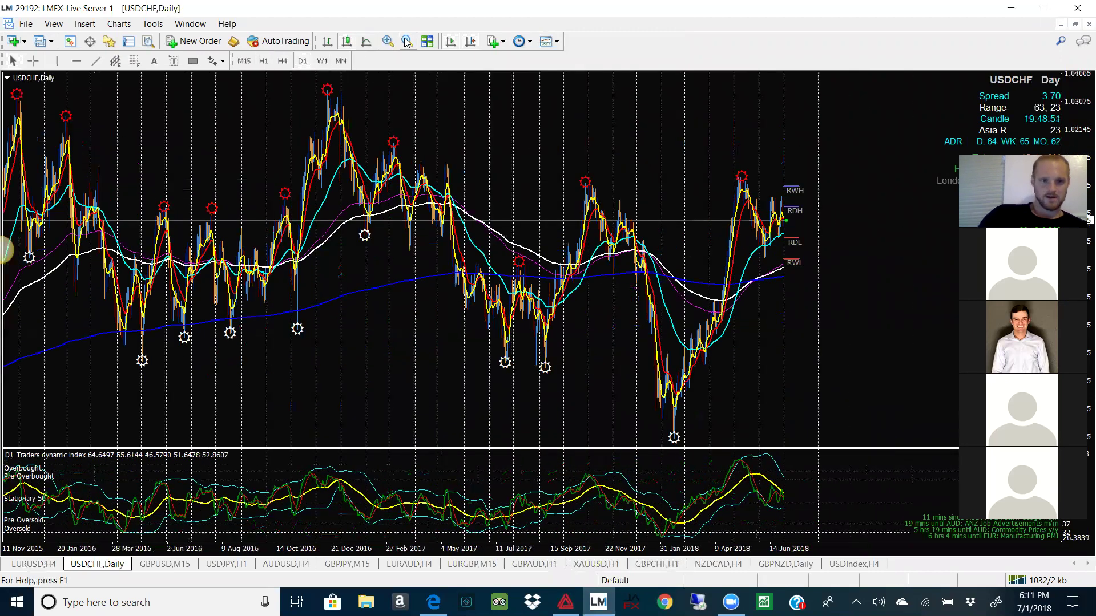
pyautogui.click(407, 41)
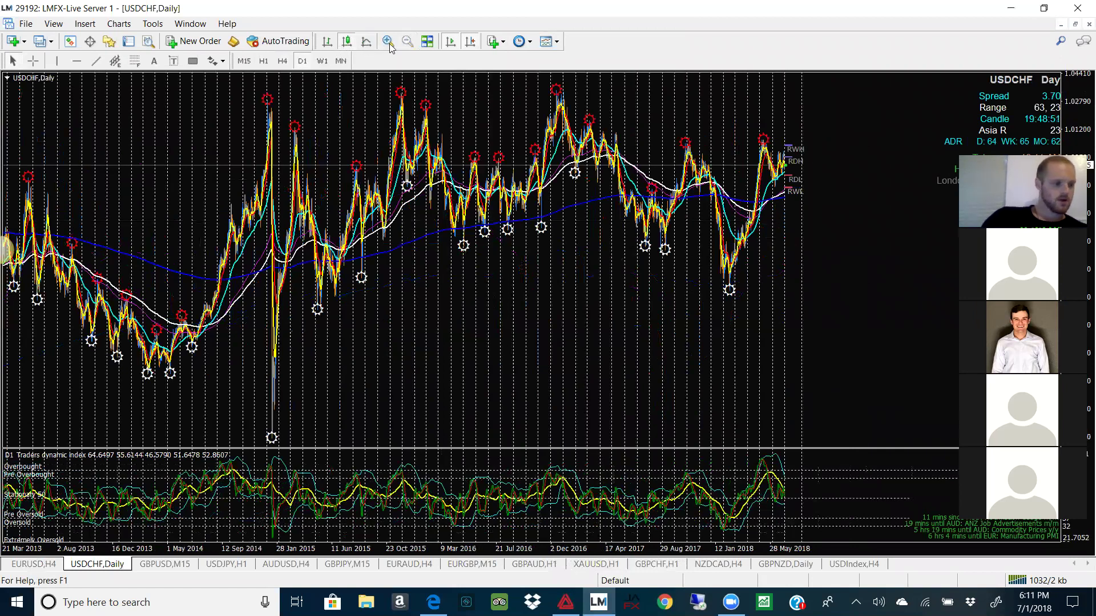
# Step: Switch USDCHF to the weekly timeframe with W1 and zoom in one step
pyautogui.write('W1')
pyautogui.press('Return')
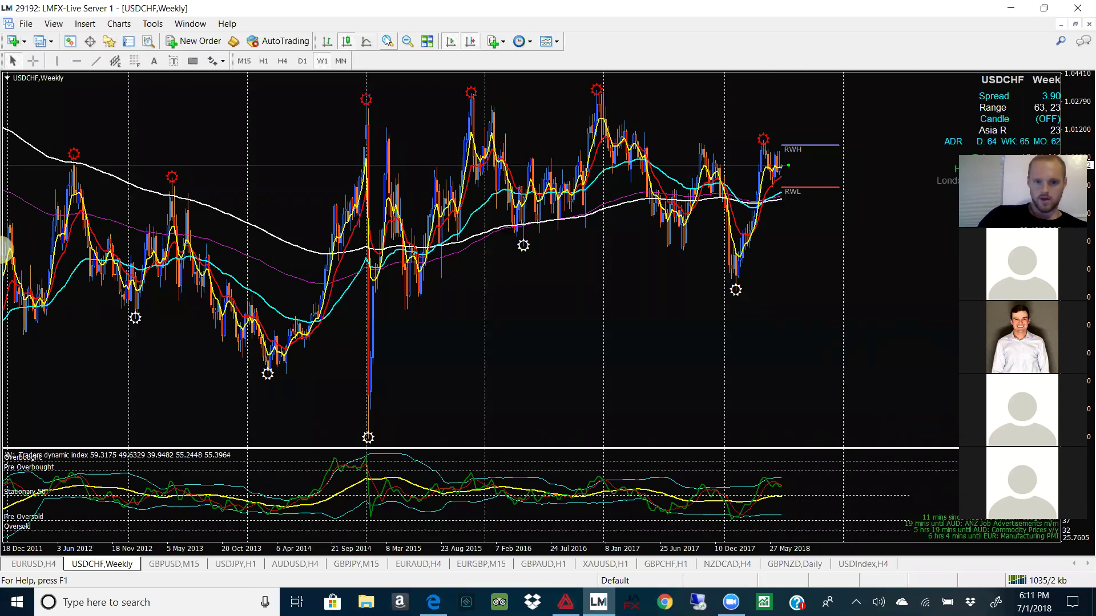
pyautogui.click(388, 41)
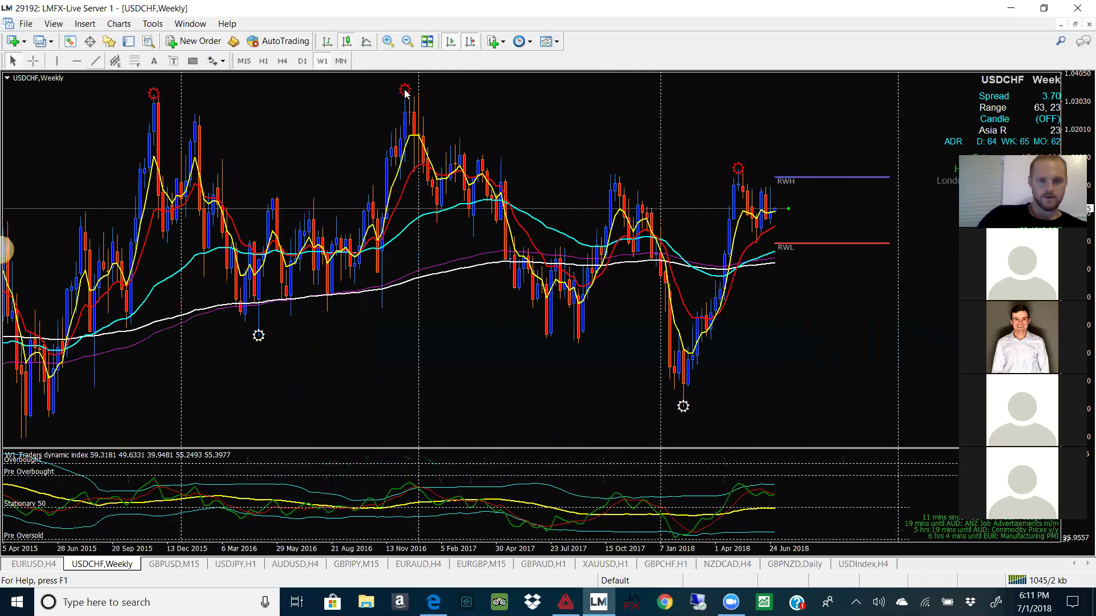
# Step: Draw a descending trendline from the November 2016 high, then view several years of daily bars
pyautogui.moveTo(405, 92)
pyautogui.mouseDown()
pyautogui.moveTo(925, 245)
pyautogui.moveTo(939, 220)
pyautogui.mouseUp()
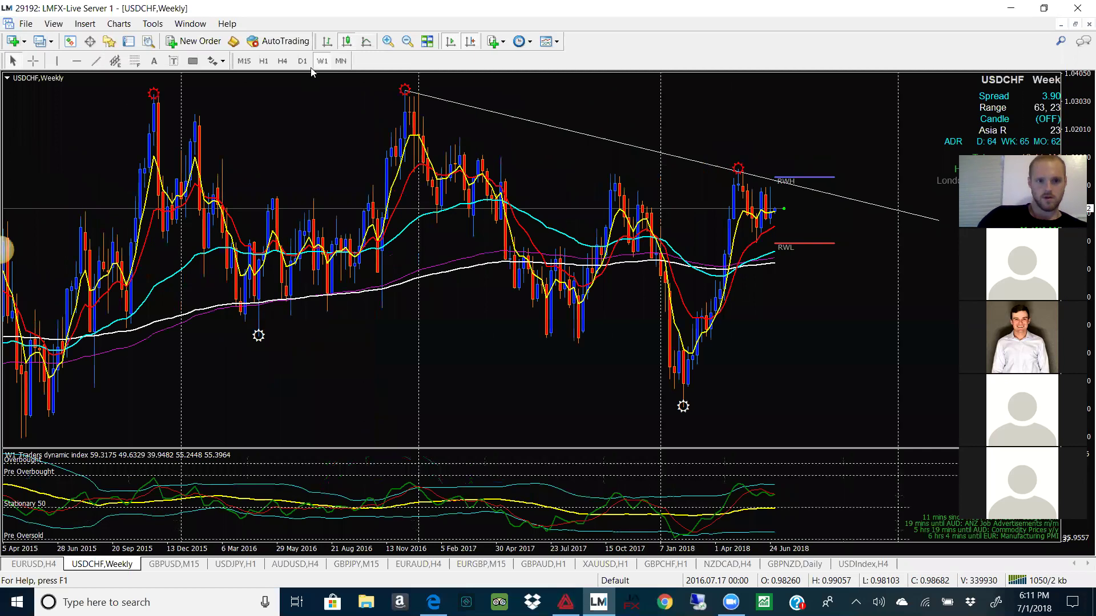
pyautogui.press('d')
pyautogui.press('1')
pyautogui.press('Return')
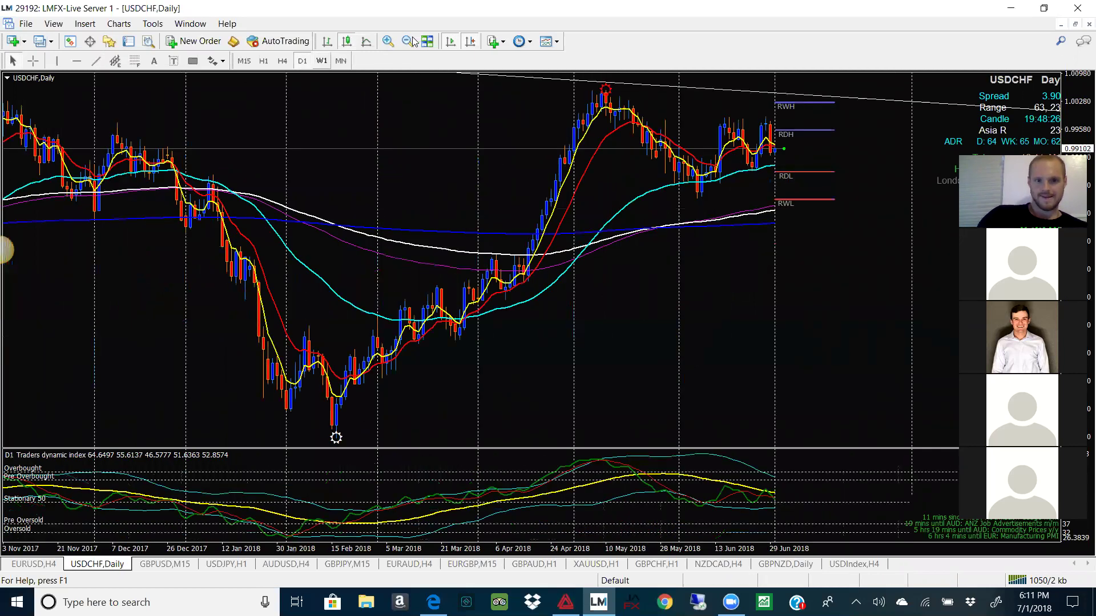
pyautogui.doubleClick(414, 42)
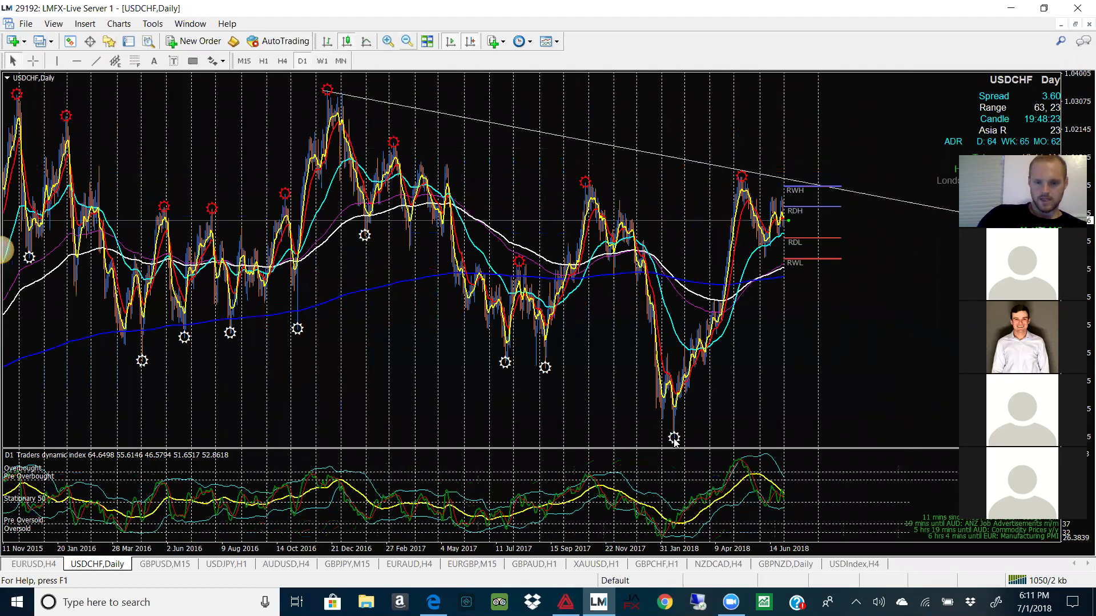
# Step: Draw a rising trendline up from the January 2018 low, zoom in, and switch to H4
pyautogui.click(95, 63)
pyautogui.moveTo(675, 435); pyautogui.dragTo(804, 183)
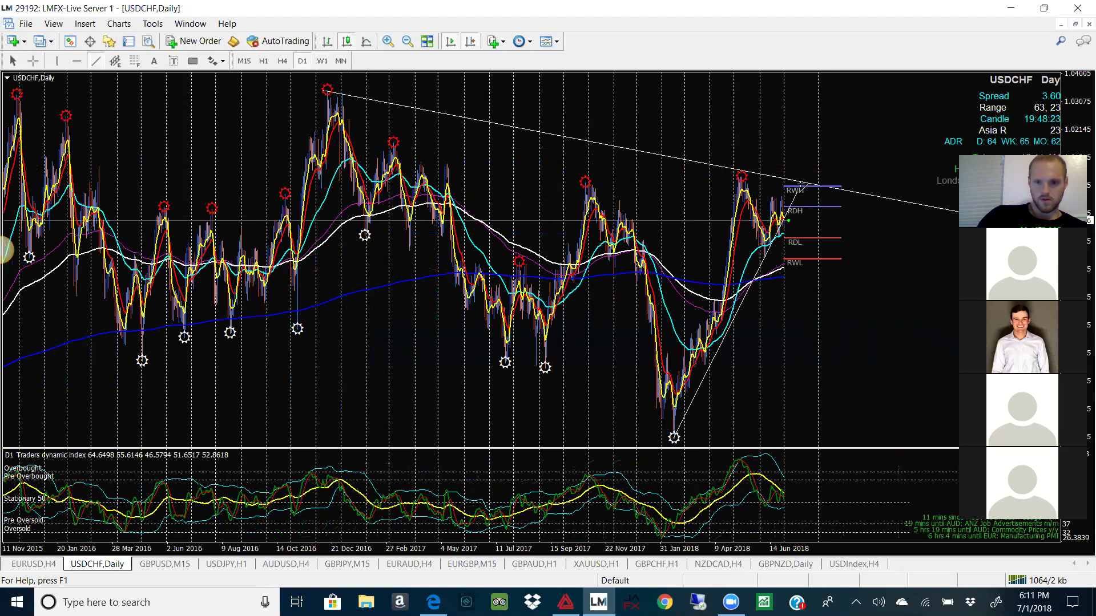
pyautogui.click(388, 42)
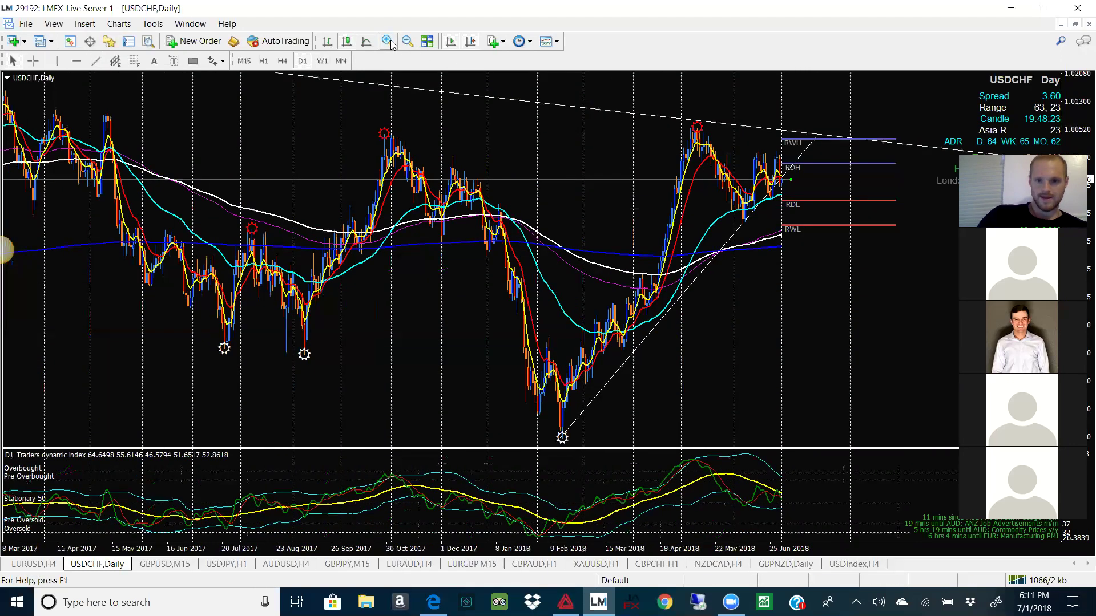
pyautogui.click(391, 44)
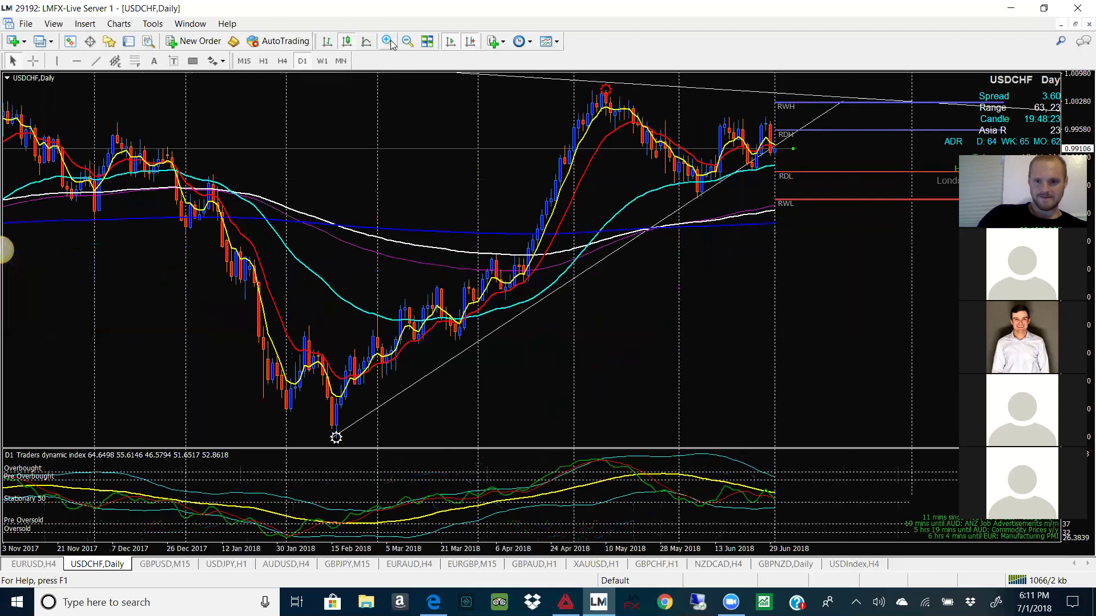
pyautogui.click(289, 60)
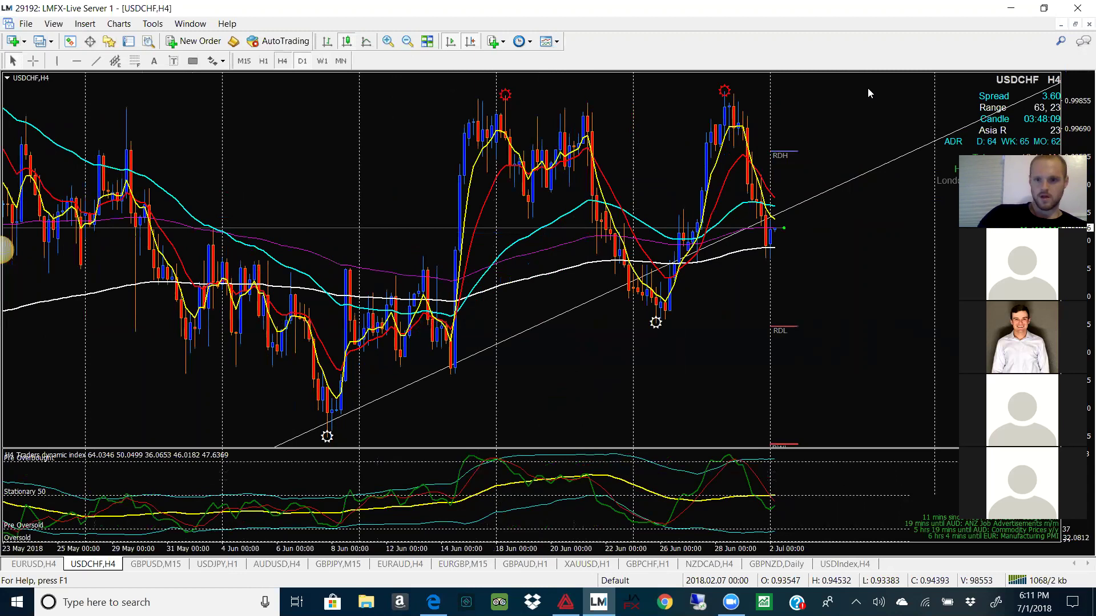
# Step: Widen the H4 view and re-angle the rising trendline along the higher swing lows
pyautogui.click(408, 42)
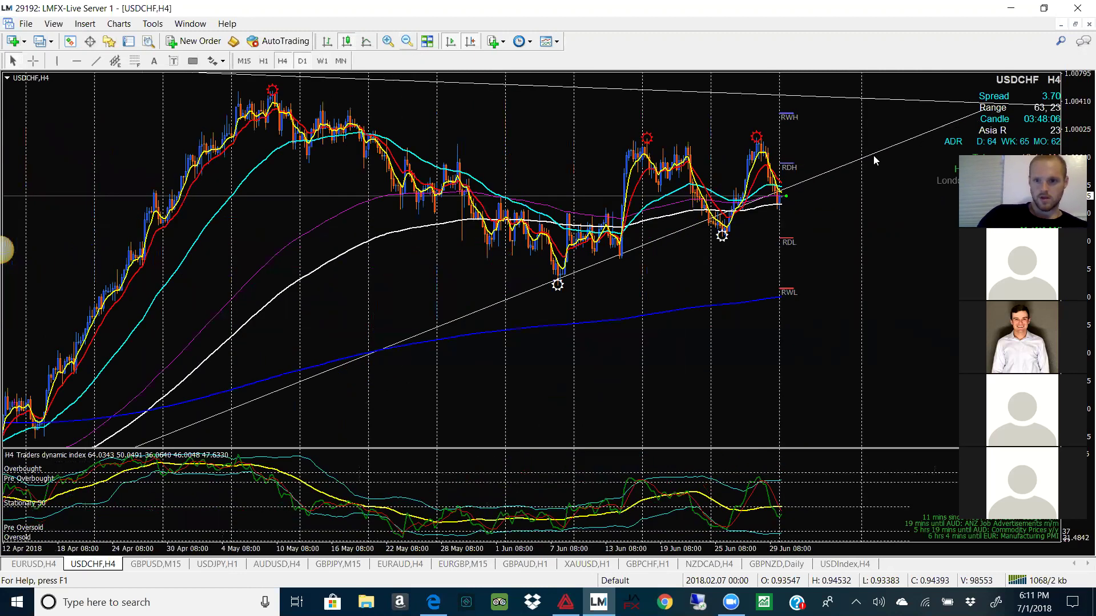
pyautogui.press('-')
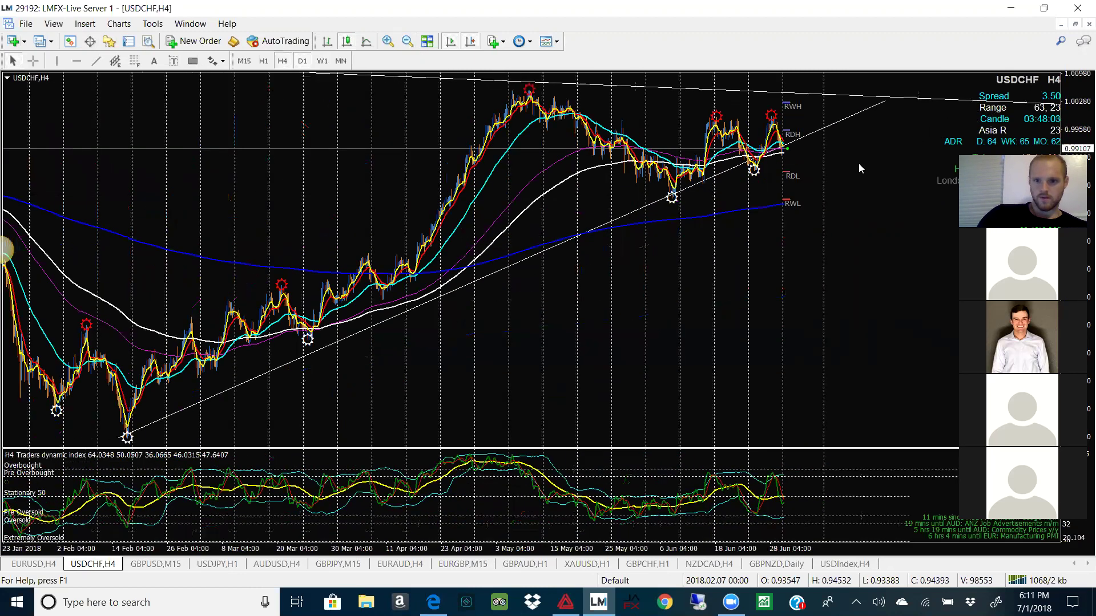
pyautogui.doubleClick(886, 101)
pyautogui.moveTo(886, 101); pyautogui.dragTo(902, 105)
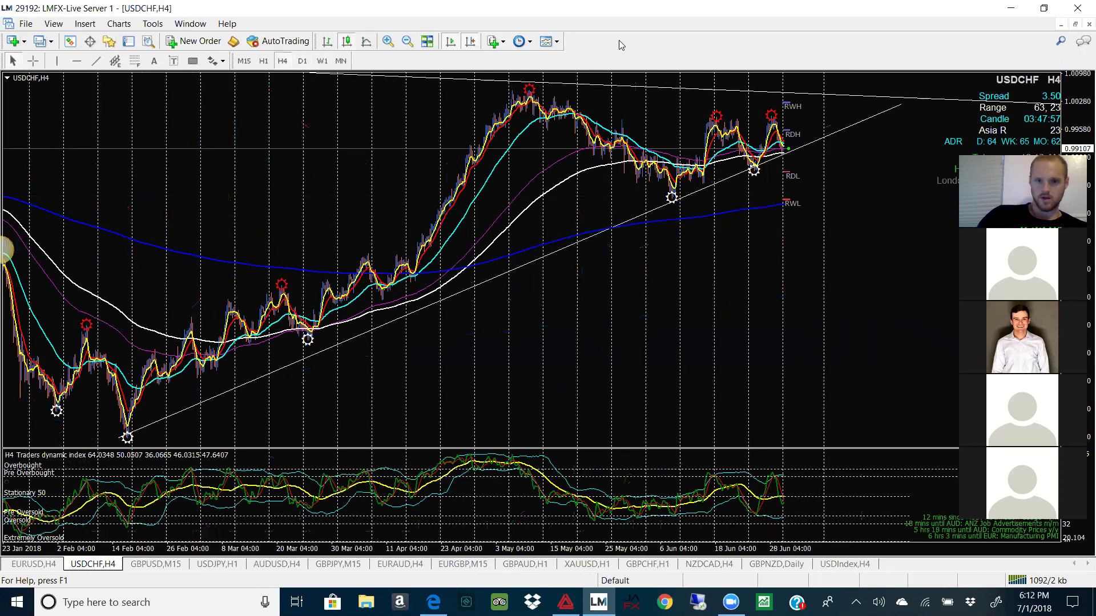
# Step: Draw a falling trendline from the early-May high and a line across the June highs
pyautogui.doubleClick(391, 41)
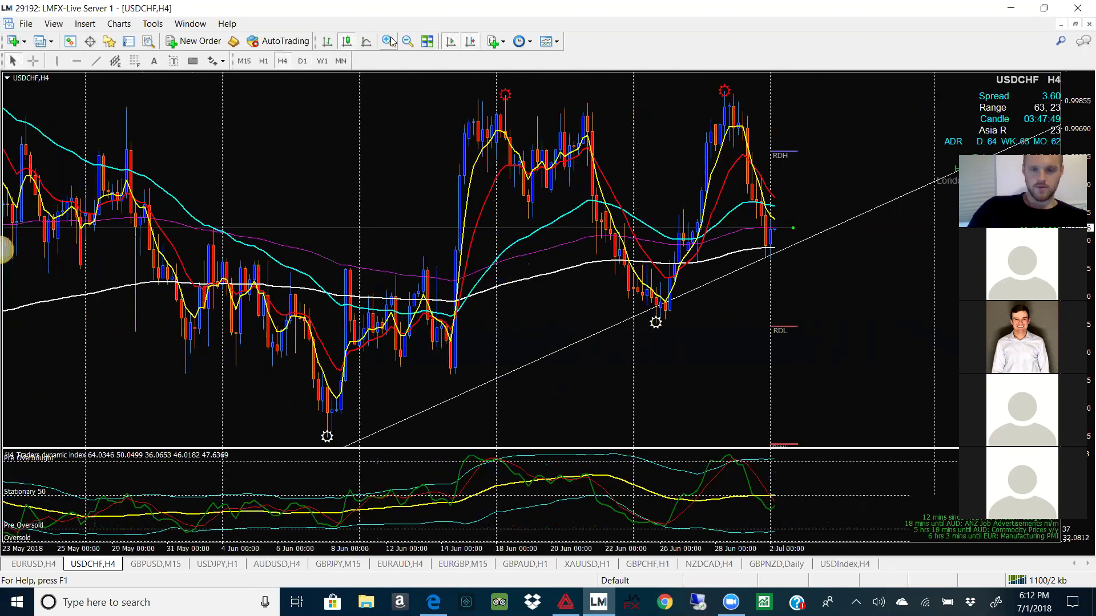
pyautogui.click(412, 42)
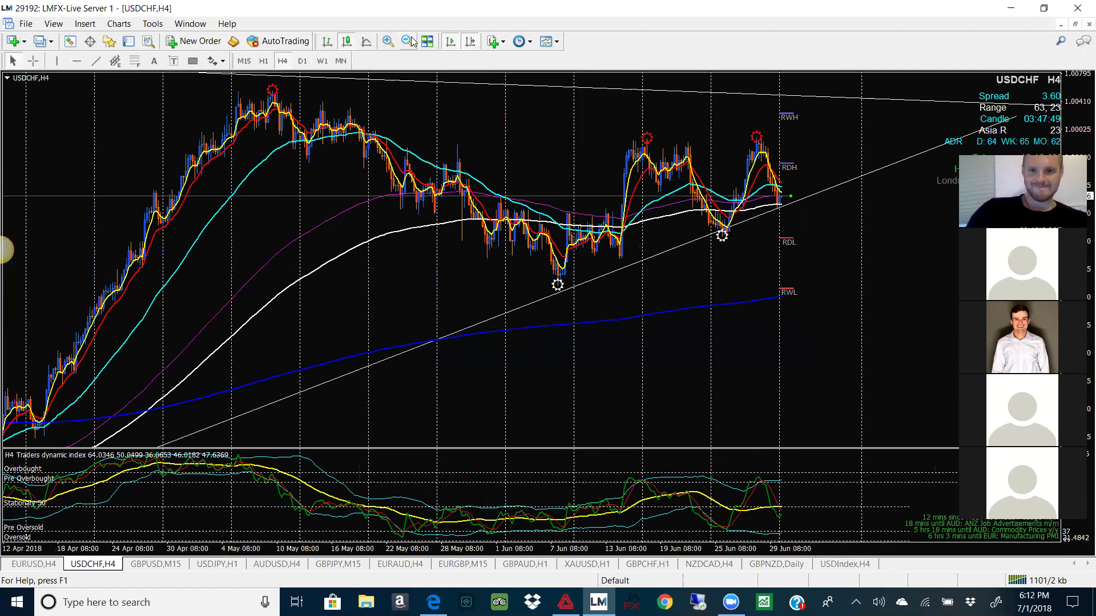
pyautogui.click(412, 41)
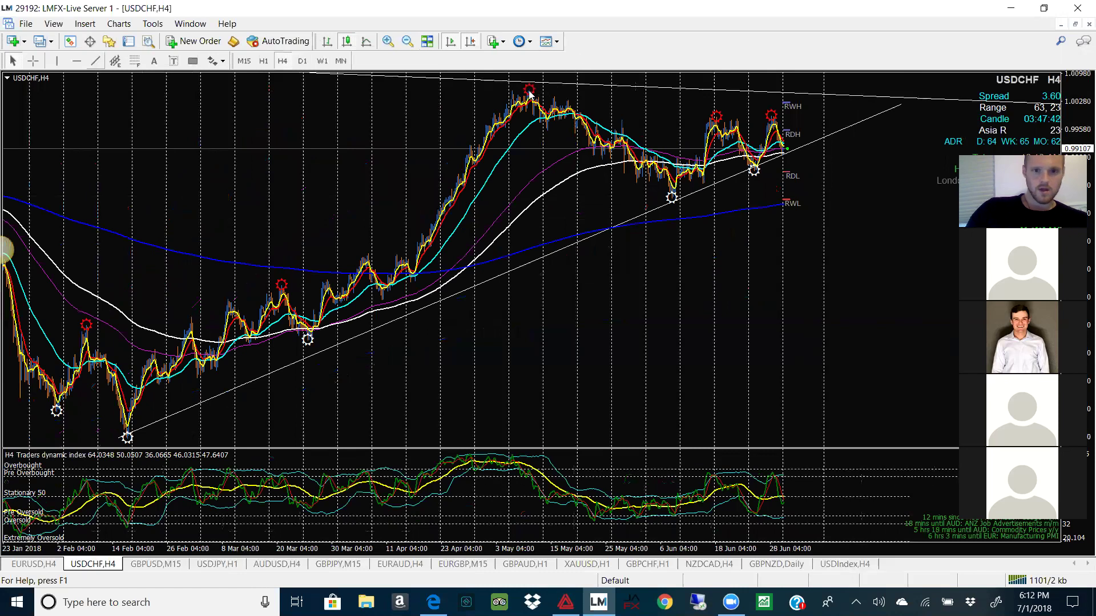
pyautogui.click(96, 61)
pyautogui.moveTo(529, 90); pyautogui.dragTo(885, 126)
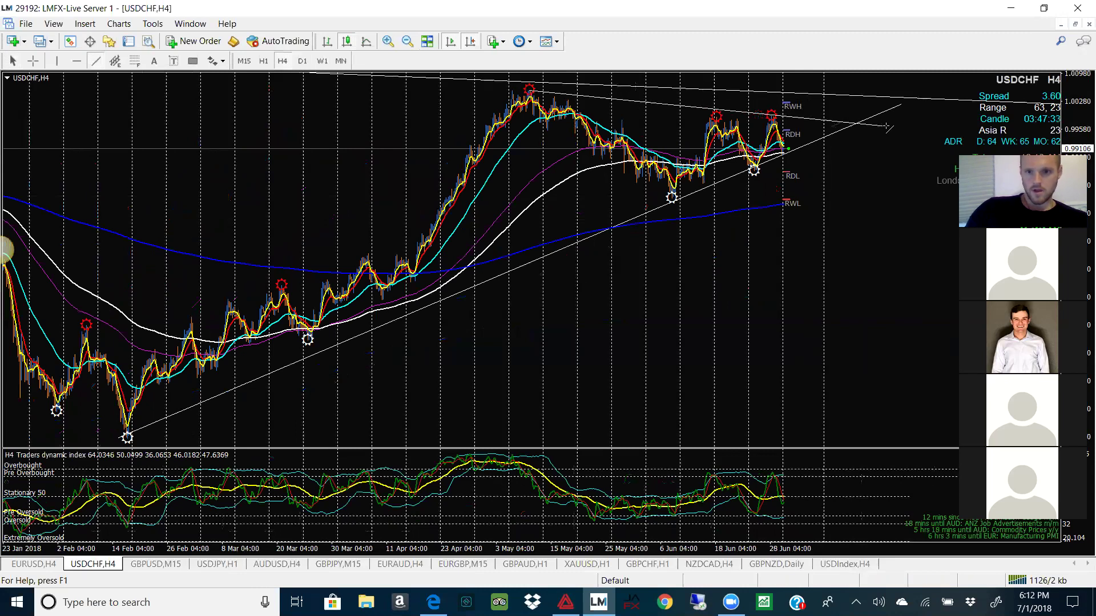
pyautogui.click(389, 43)
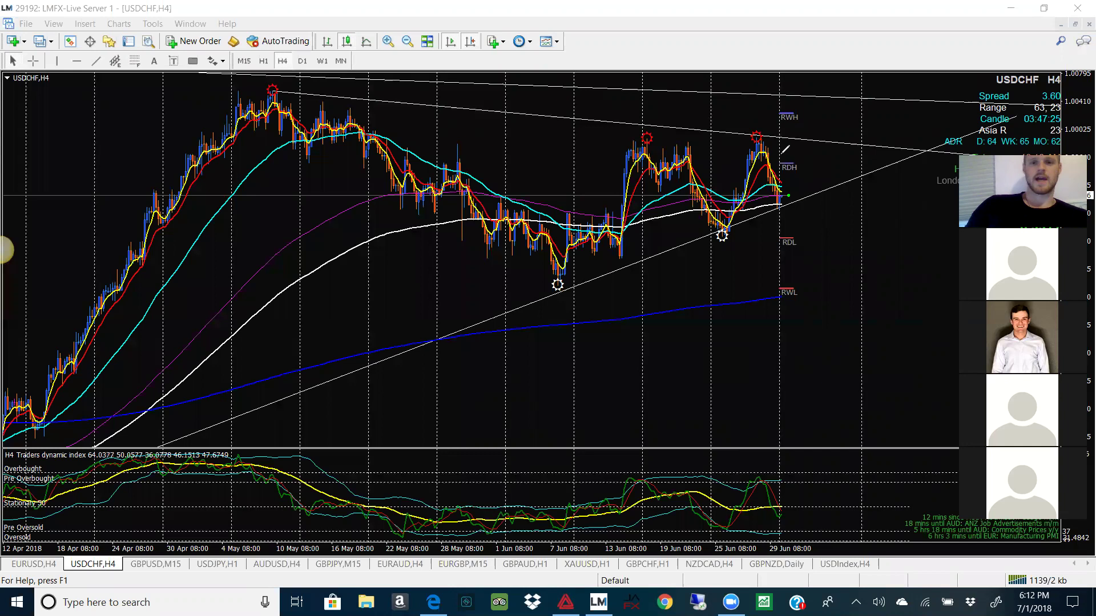
pyautogui.moveTo(628, 139); pyautogui.dragTo(787, 135)
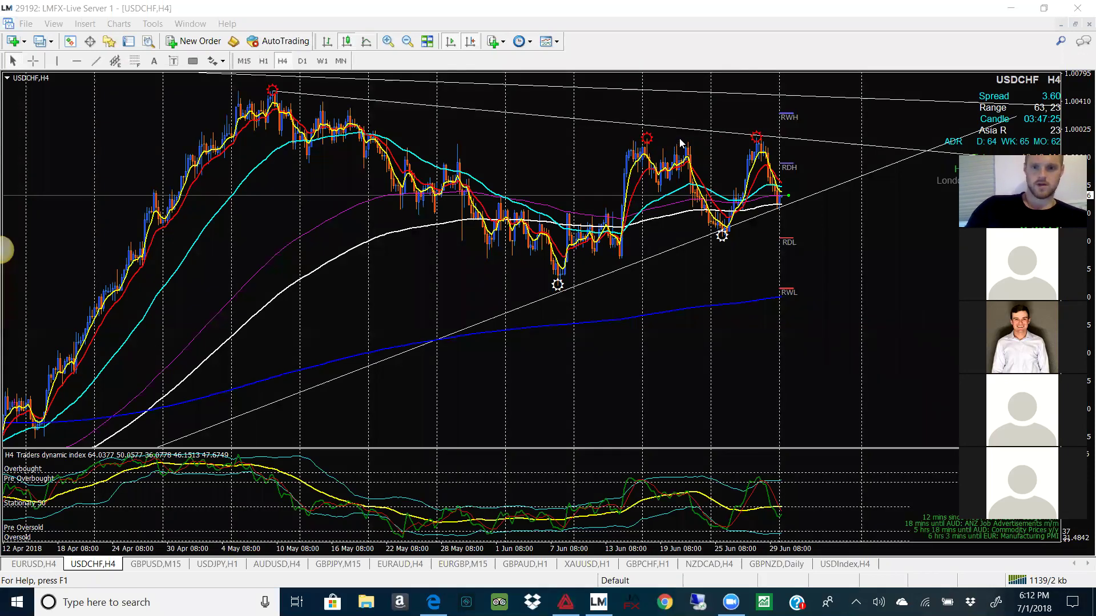
# Step: Mark USDCHF H4 horizontal levels at 0.99920 along the June highs and near the late-June low
pyautogui.click(685, 138)
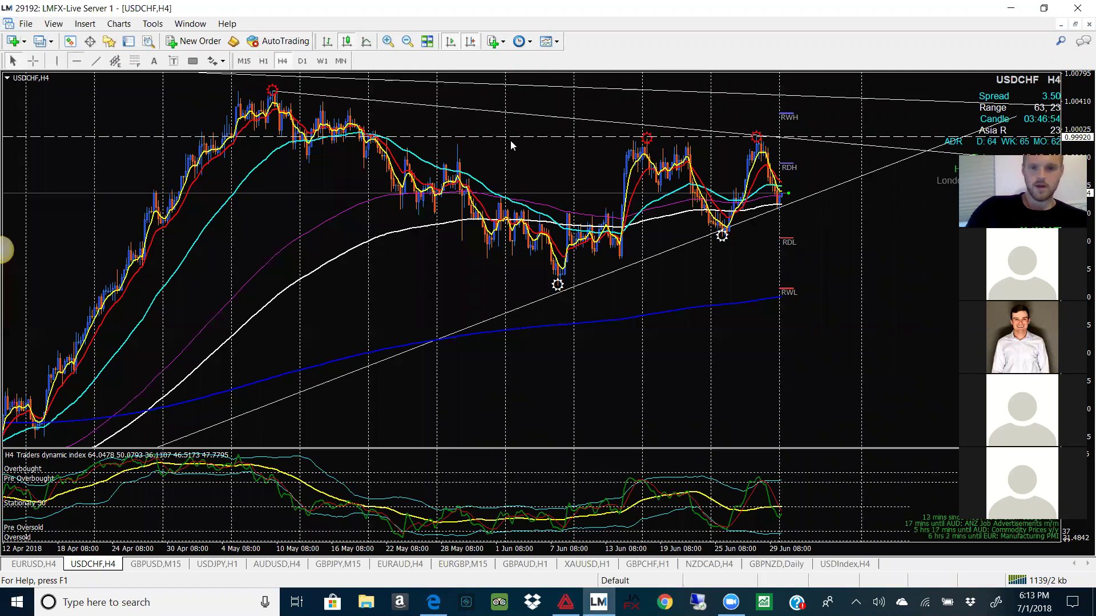
pyautogui.press('h')
pyautogui.click(761, 237)
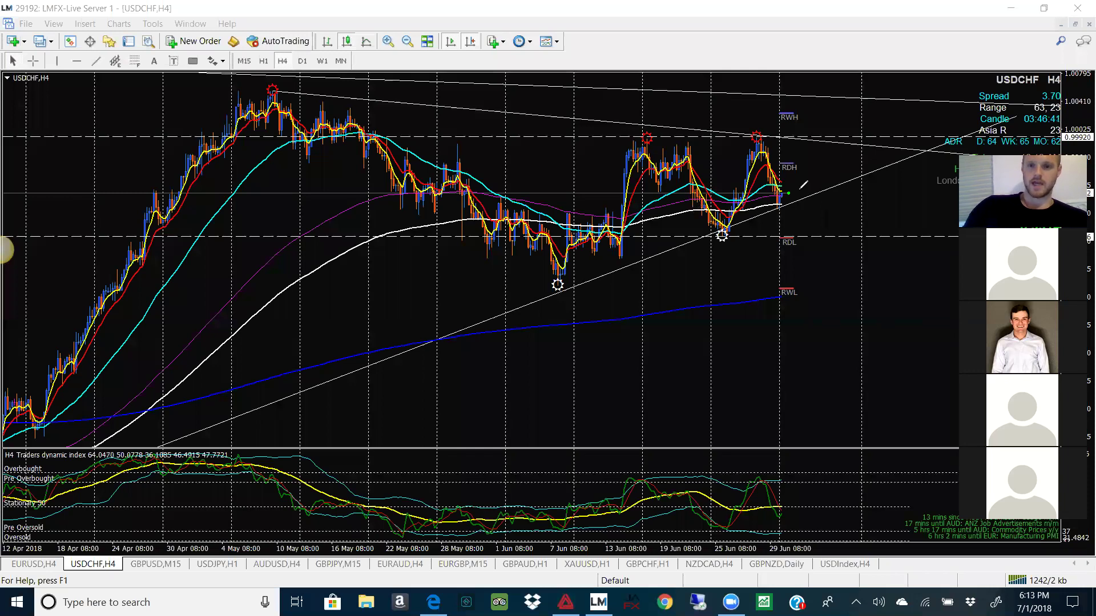
pyautogui.moveTo(787, 190)
pyautogui.mouseDown()
pyautogui.moveTo(806, 147)
pyautogui.moveTo(821, 146)
pyautogui.moveTo(837, 194)
pyautogui.moveTo(865, 138)
pyautogui.mouseUp()
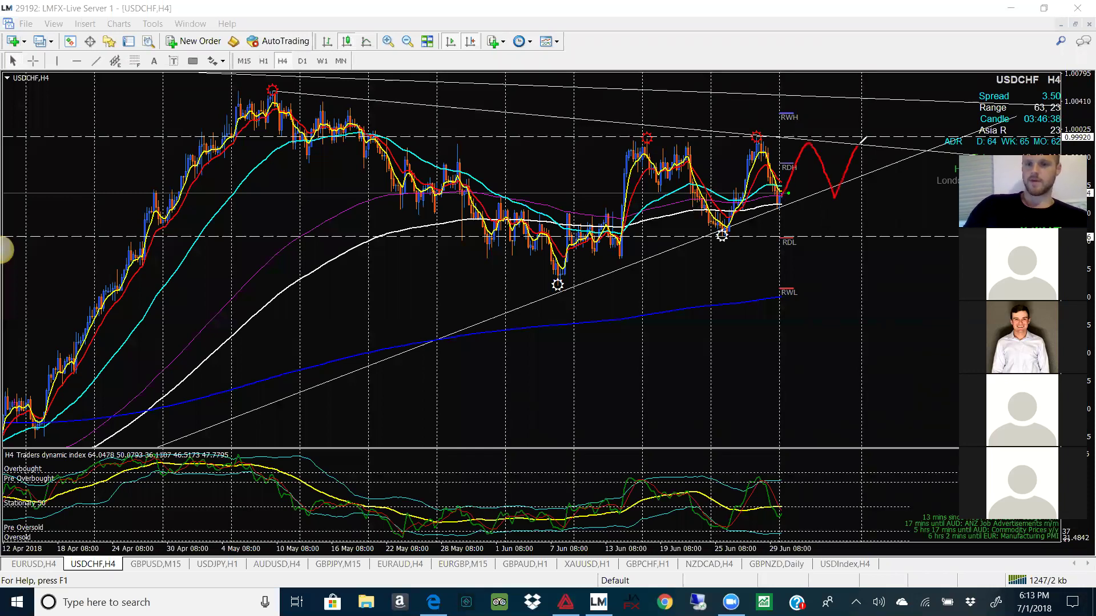
pyautogui.hotkey('ctrl', 'z')
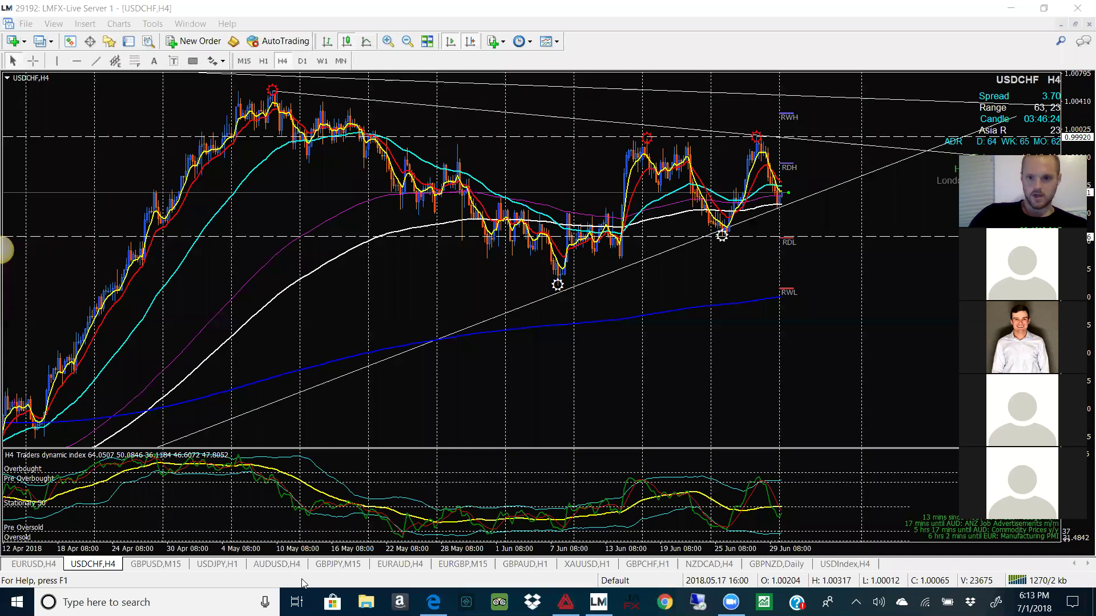
pyautogui.moveTo(779, 196)
pyautogui.mouseDown()
pyautogui.moveTo(805, 200)
pyautogui.moveTo(819, 249)
pyautogui.mouseUp()
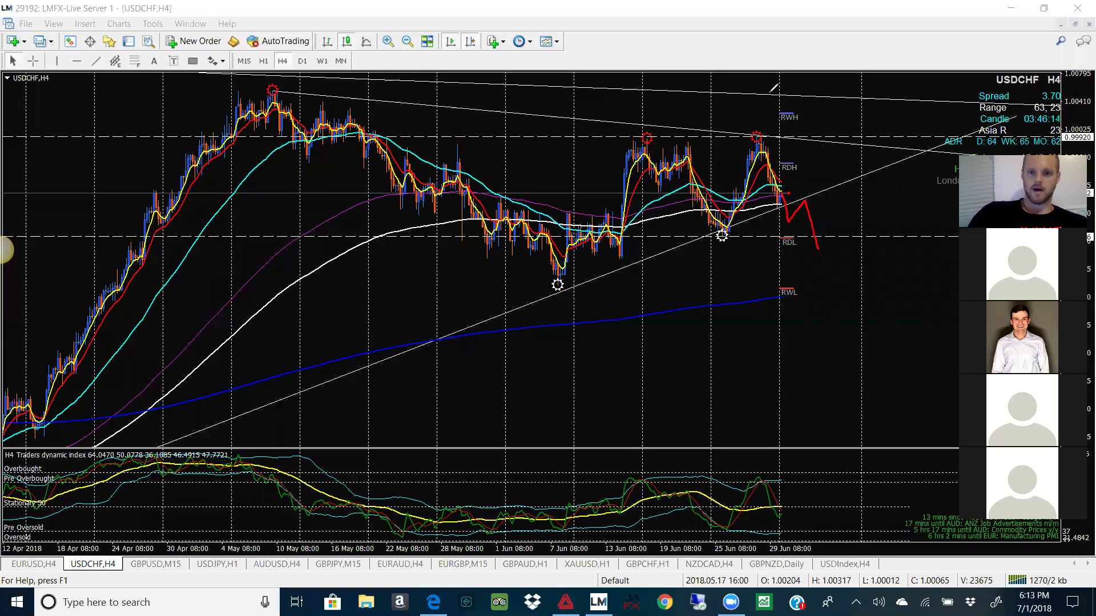
pyautogui.hotkey('ctrl', 'z')
pyautogui.moveTo(792, 179); pyautogui.dragTo(795, 170)
pyautogui.hotkey('ctrl', 'z')
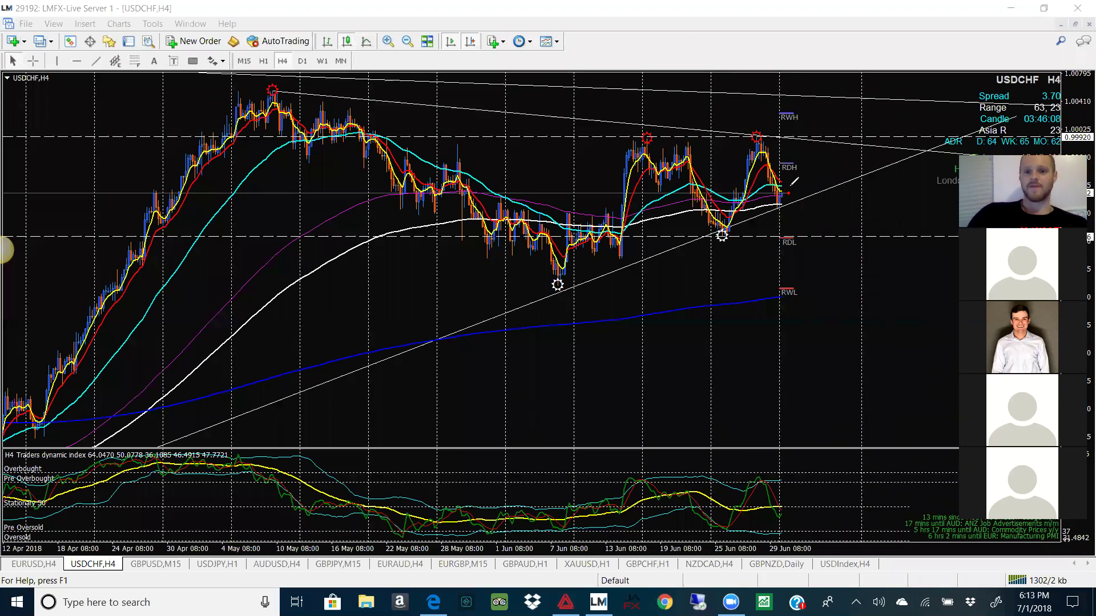
pyautogui.moveTo(785, 192)
pyautogui.mouseDown()
pyautogui.moveTo(788, 202)
pyautogui.moveTo(823, 155)
pyautogui.mouseUp()
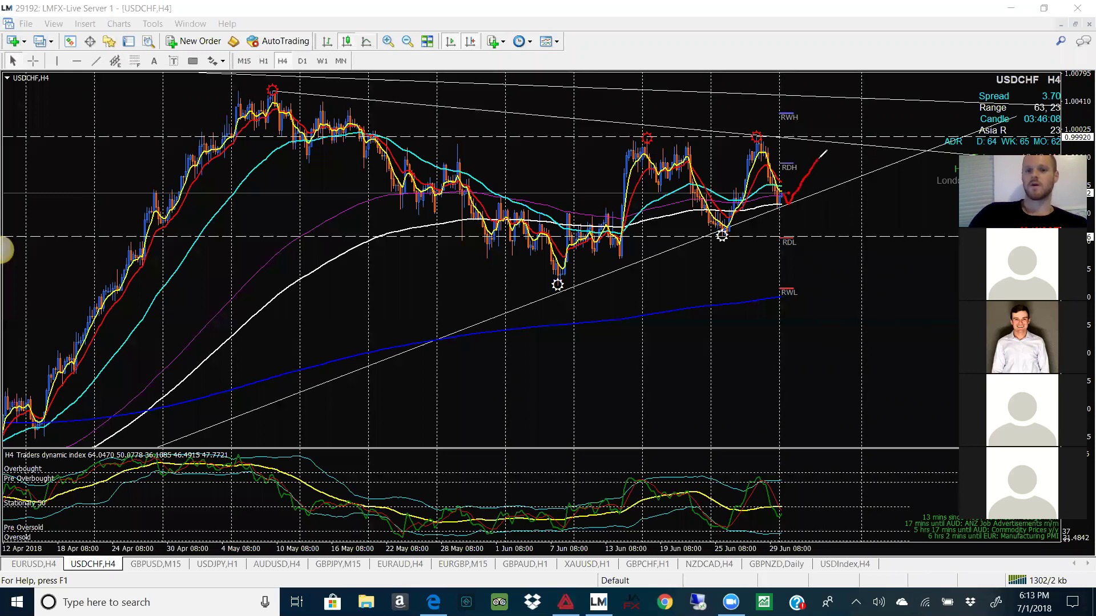
pyautogui.press('e')
pyautogui.moveTo(780, 180)
pyautogui.mouseDown()
pyautogui.moveTo(790, 221)
pyautogui.moveTo(815, 191)
pyautogui.moveTo(815, 235)
pyautogui.mouseUp()
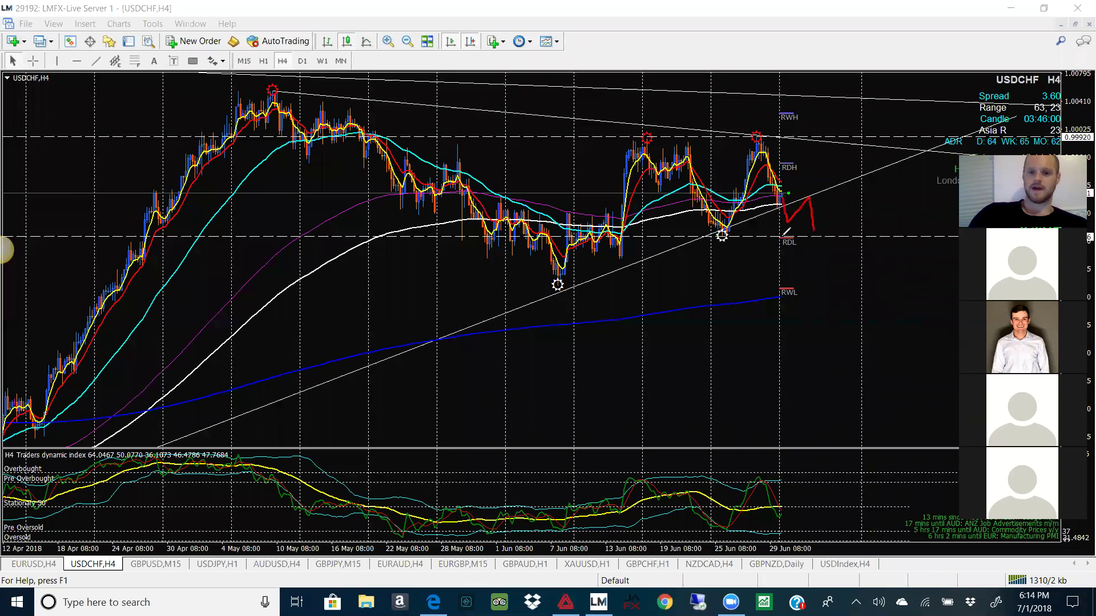
pyautogui.moveTo(733, 230)
pyautogui.mouseDown()
pyautogui.moveTo(711, 240)
pyautogui.moveTo(731, 233)
pyautogui.mouseUp()
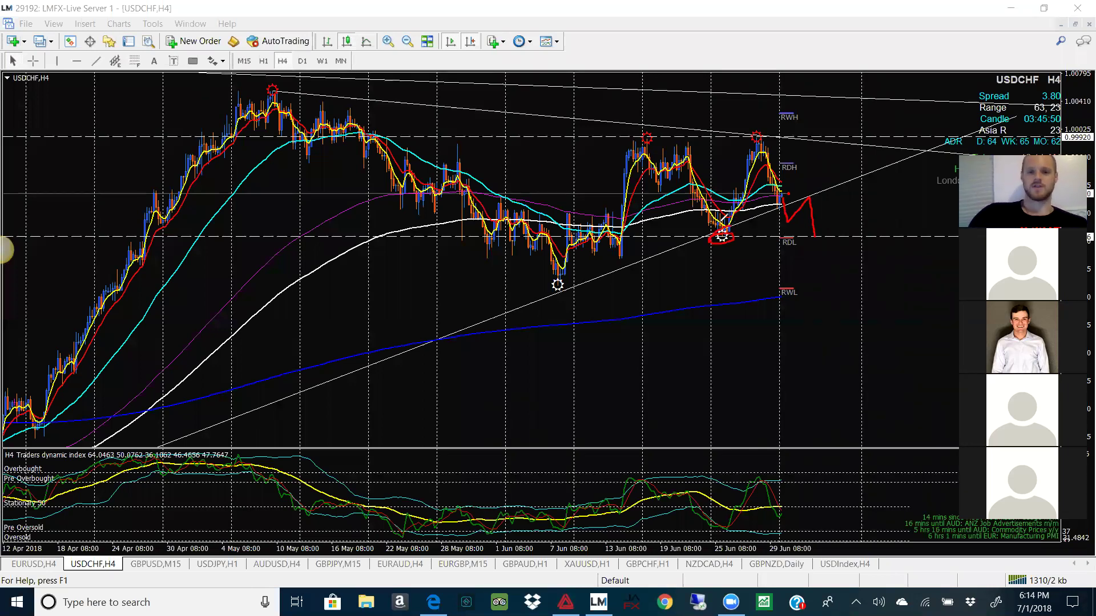
pyautogui.hotkey('ctrl', 'shift', 'c')
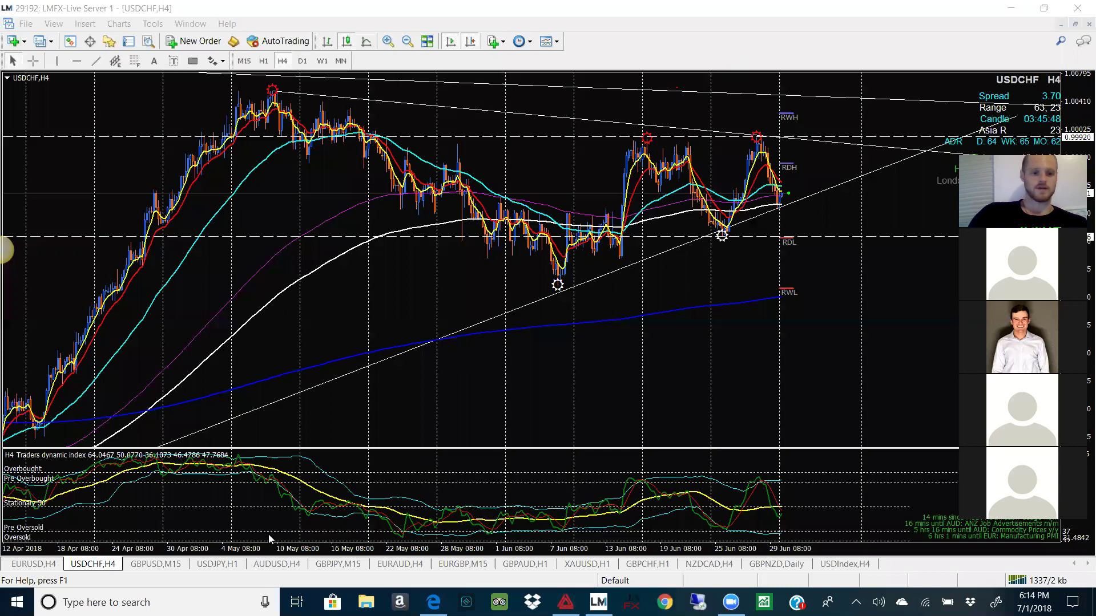
pyautogui.click(157, 564)
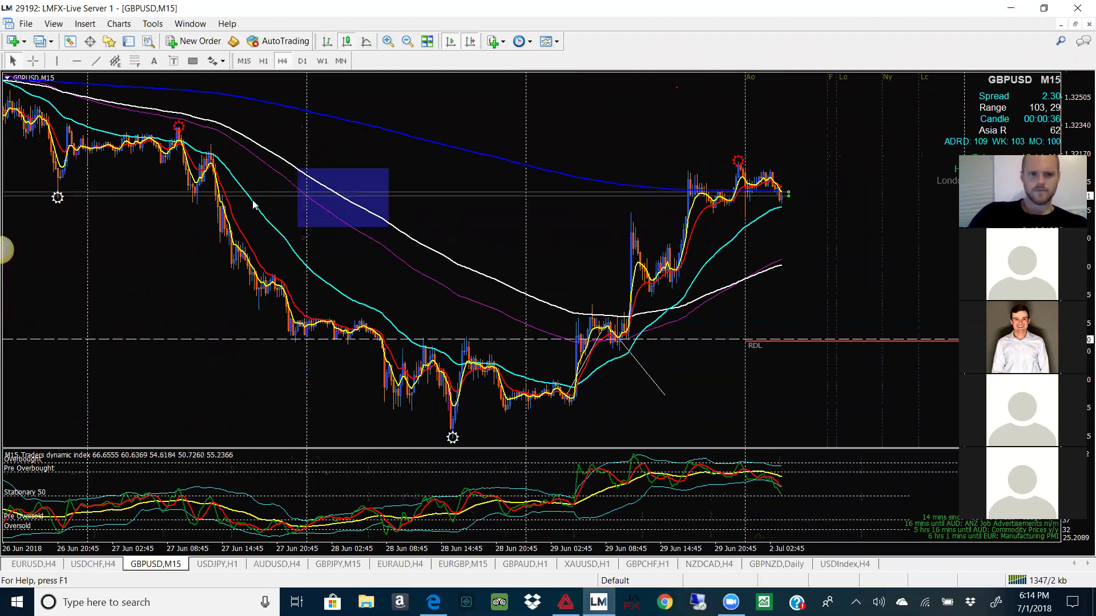
pyautogui.click(547, 41)
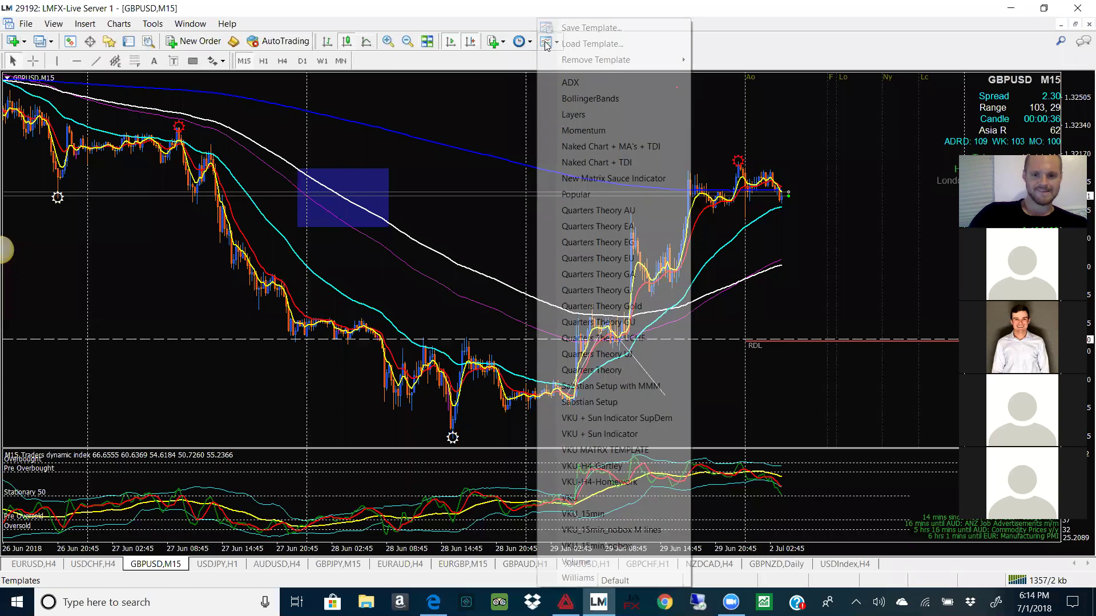
pyautogui.click(625, 387)
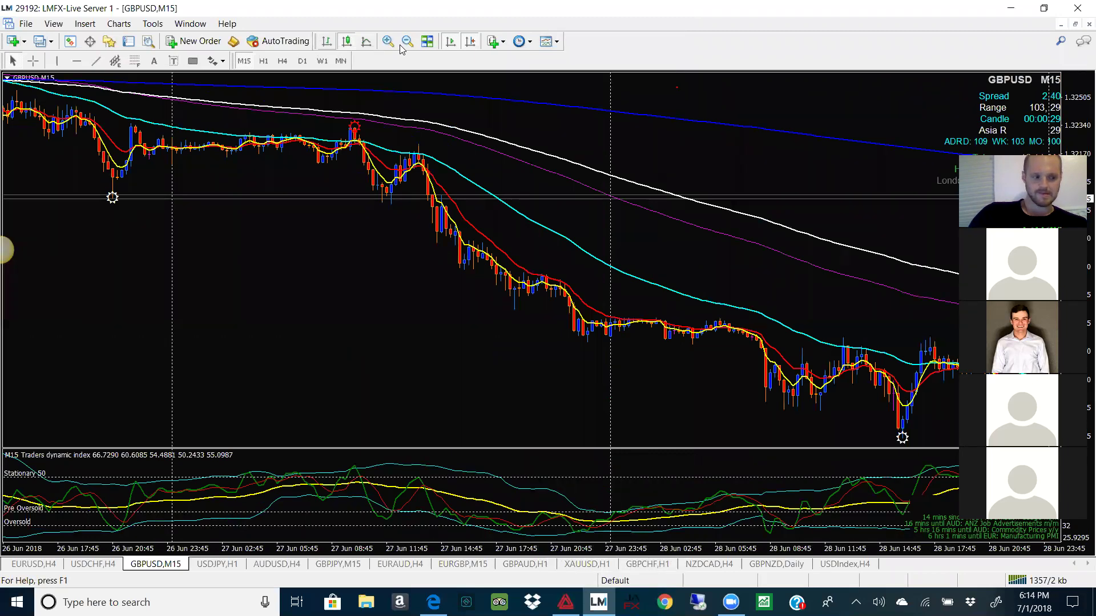
pyautogui.press('w')
pyautogui.press('1')
pyautogui.press('Return')
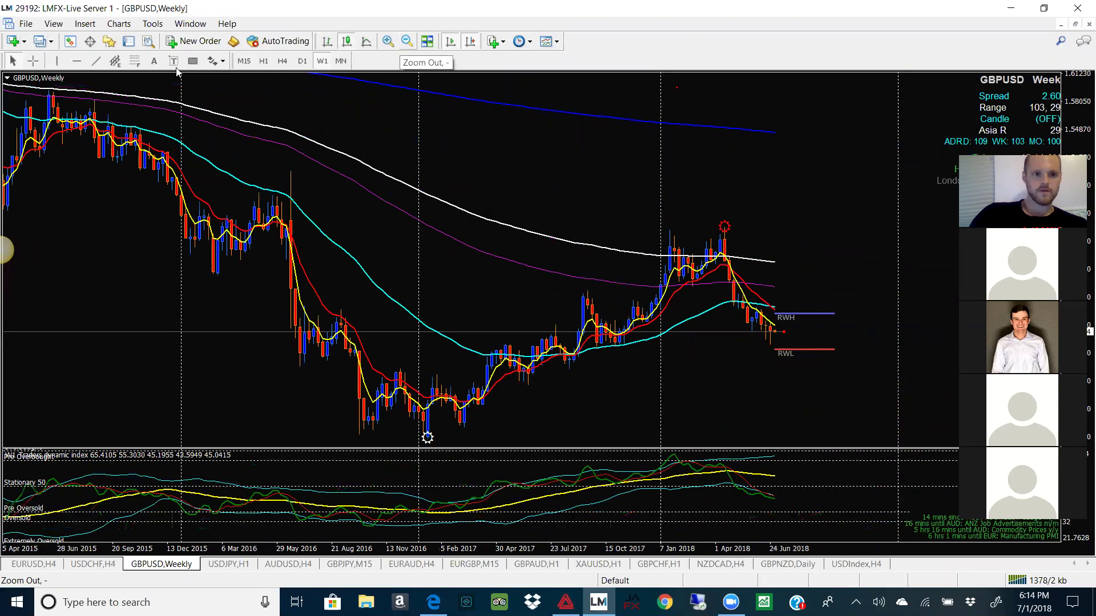
pyautogui.click(406, 41)
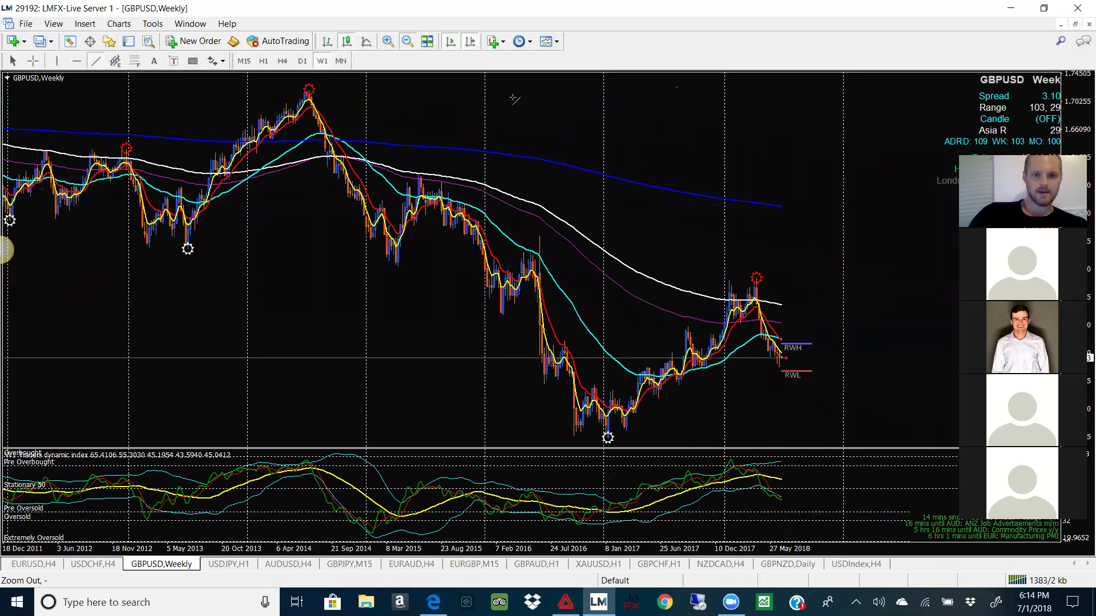
pyautogui.press('-')
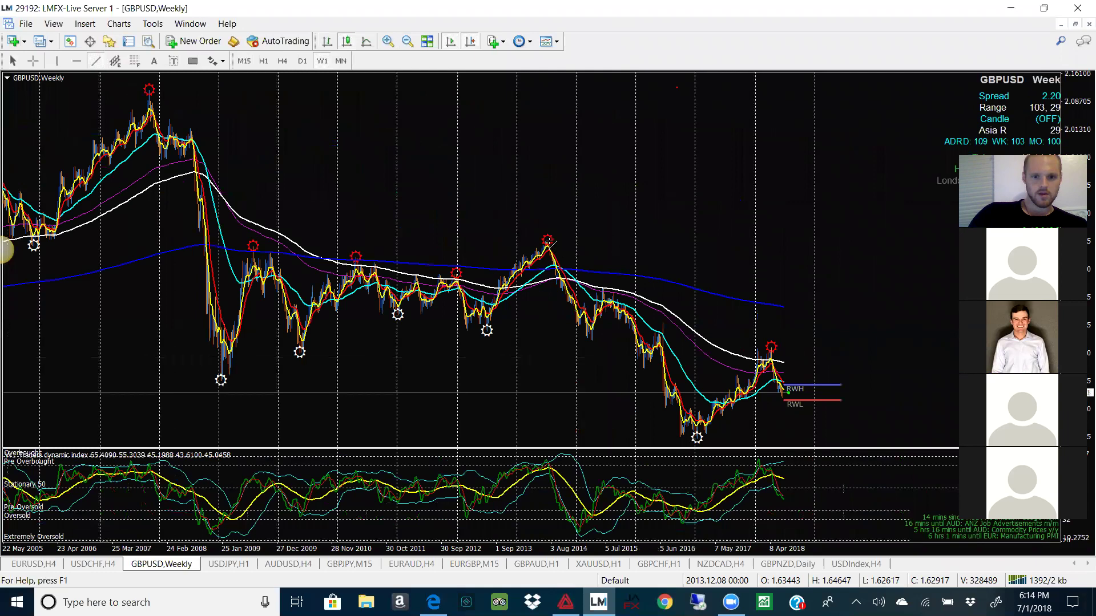
pyautogui.moveTo(549, 241)
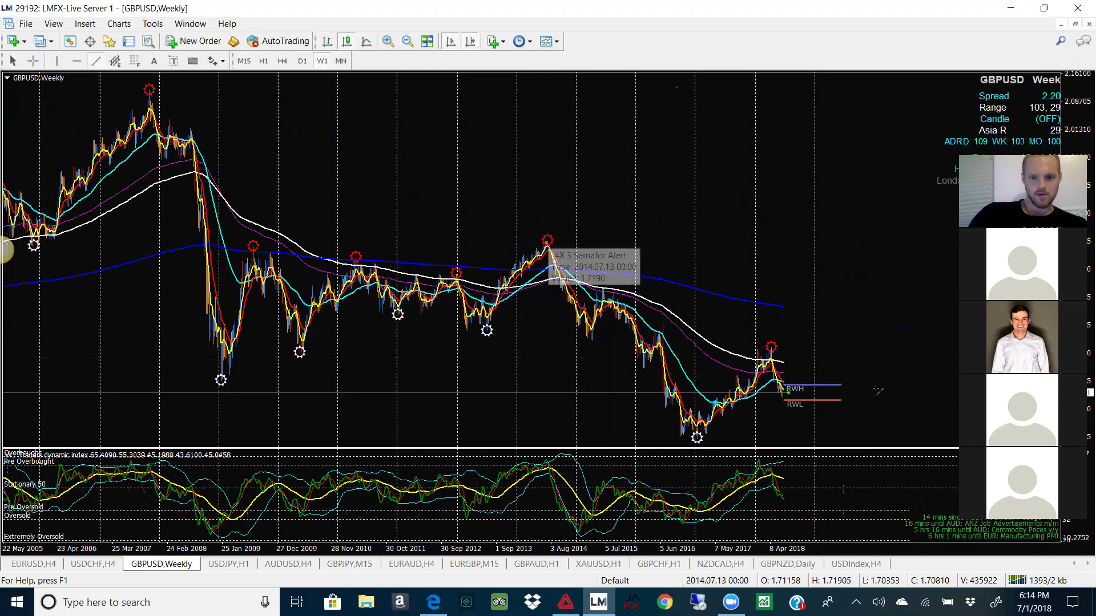
# Step: Delete the stray trendline and show the GBPUSD daily chart zoomed out to late 2015
pyautogui.click(826, 339)
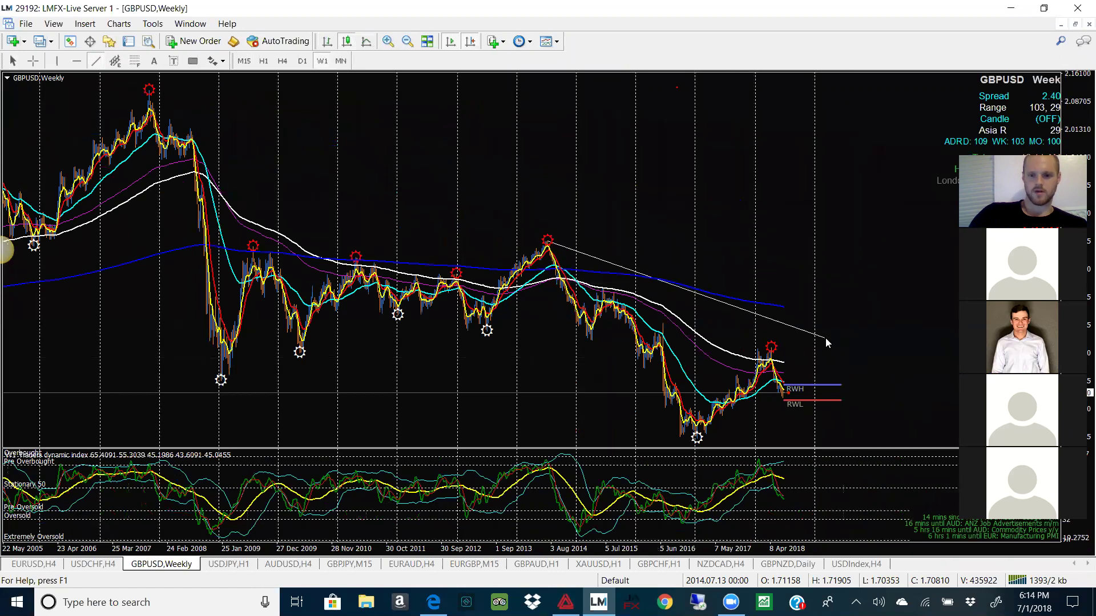
pyautogui.press('Delete')
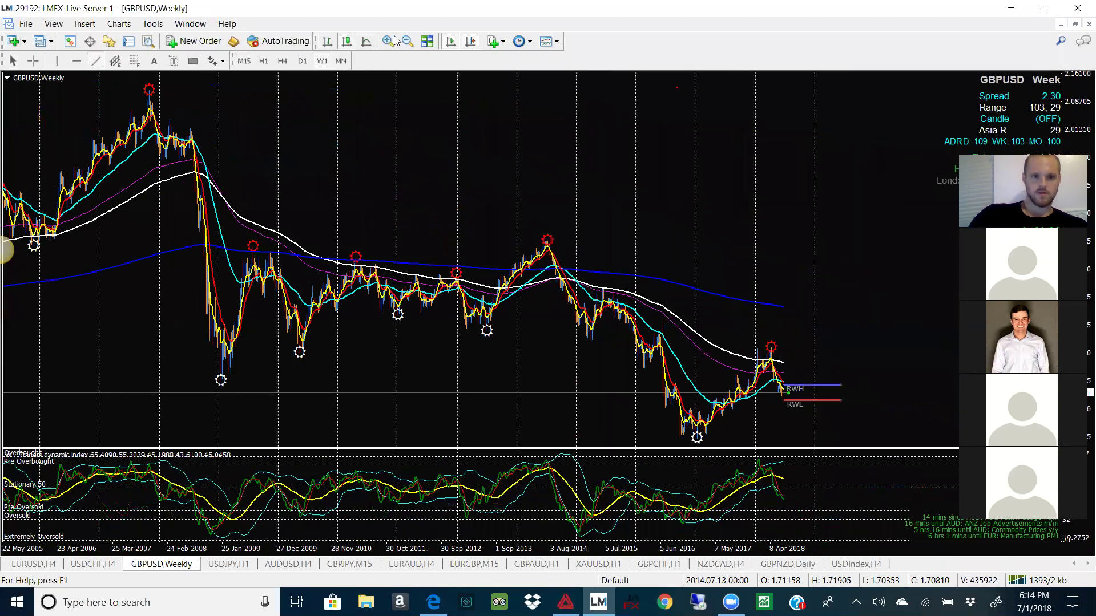
pyautogui.click(302, 61)
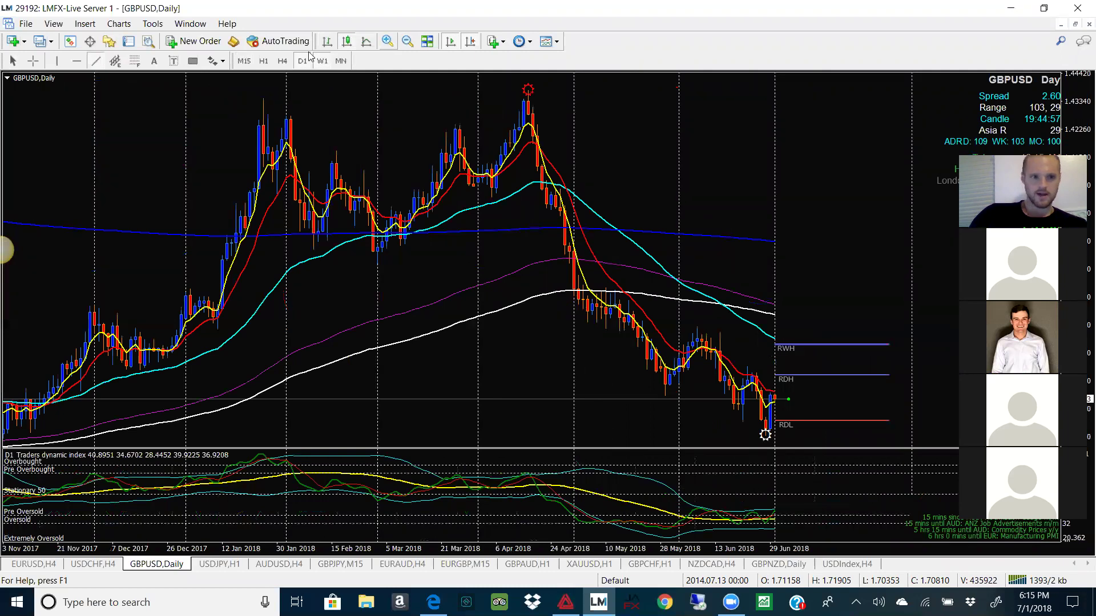
pyautogui.click(409, 43)
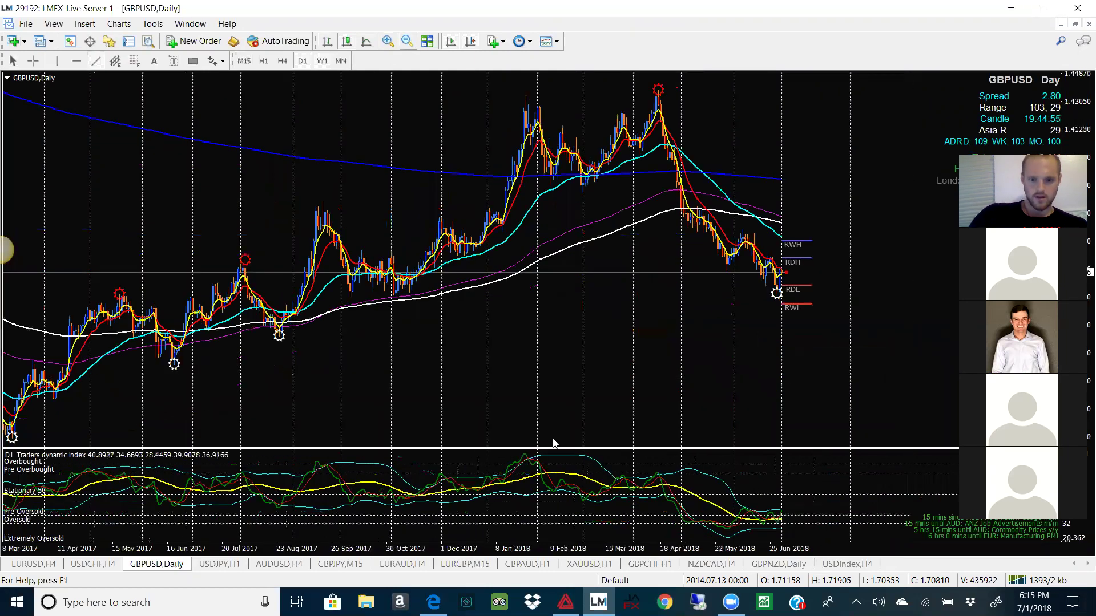
pyautogui.click(408, 41)
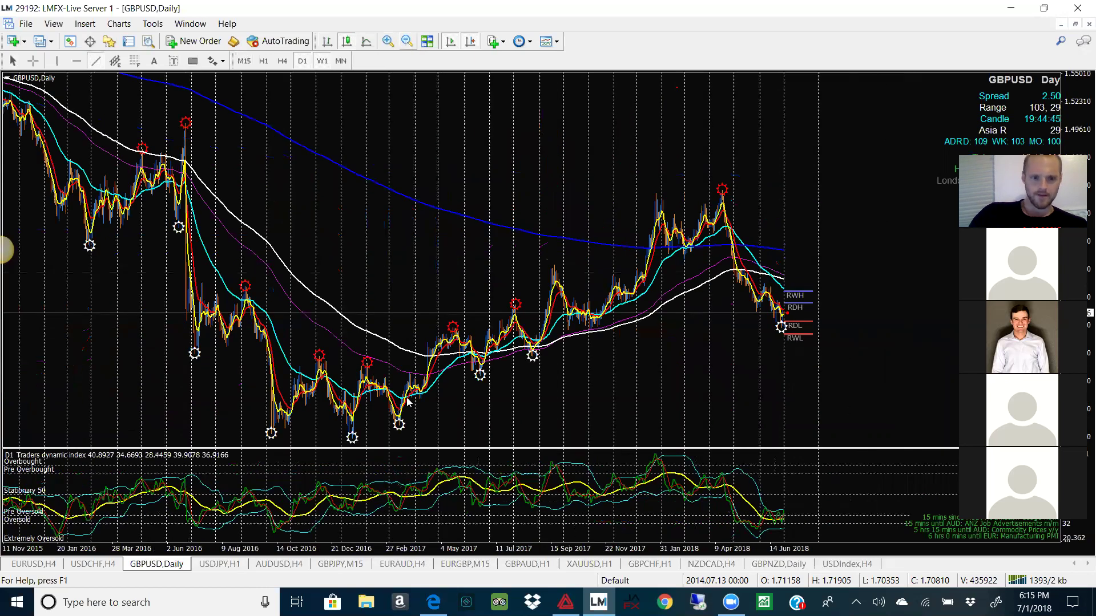
# Step: Draw a rising trendline from the December 2016 daily low, then switch GBPUSD to H4
pyautogui.click(97, 62)
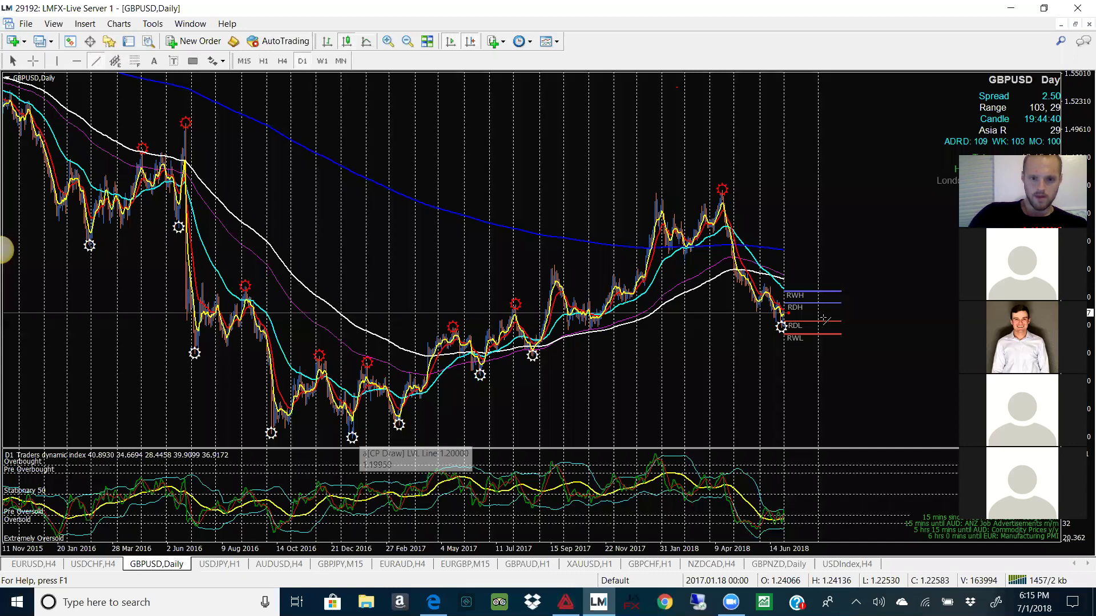
pyautogui.moveTo(824, 319); pyautogui.dragTo(352, 437)
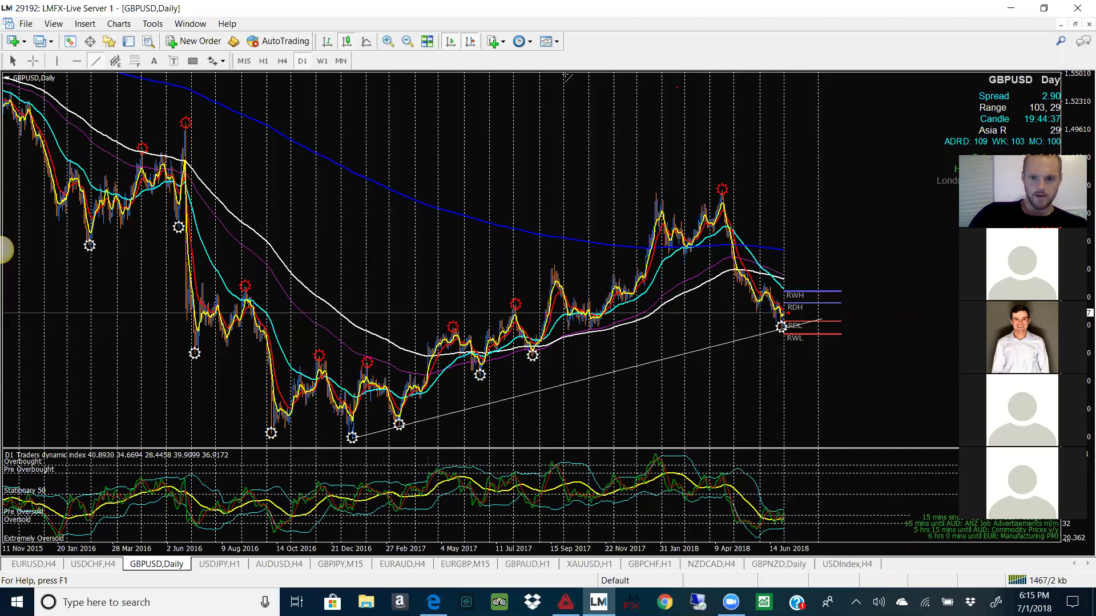
pyautogui.click(282, 61)
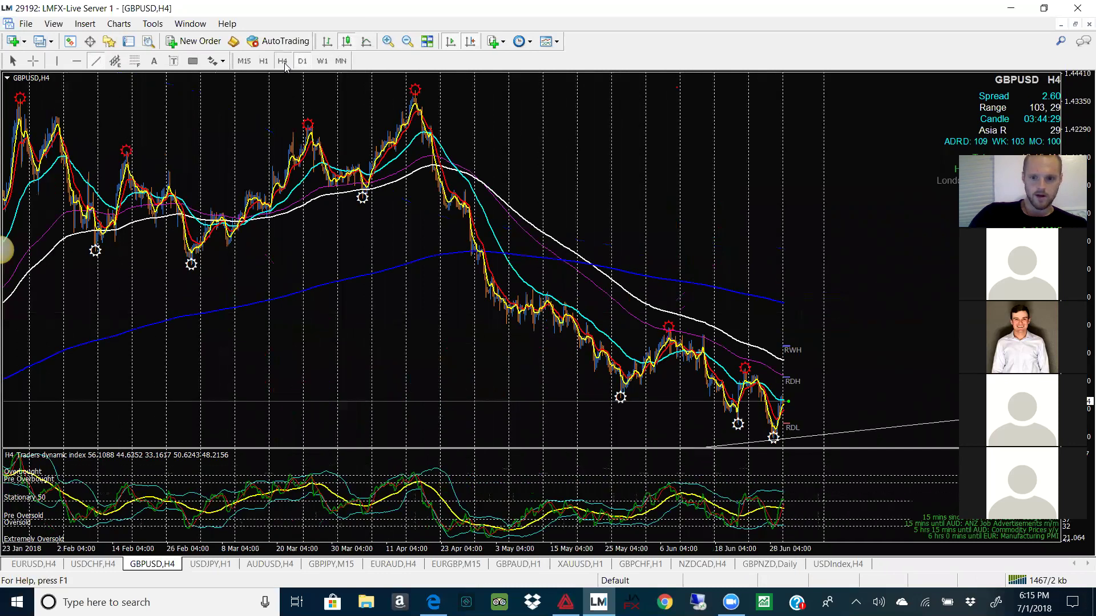
# Step: Draw a descending trendline from the mid-June high on the zoomed-in GBPUSD H4 chart
pyautogui.click(388, 42)
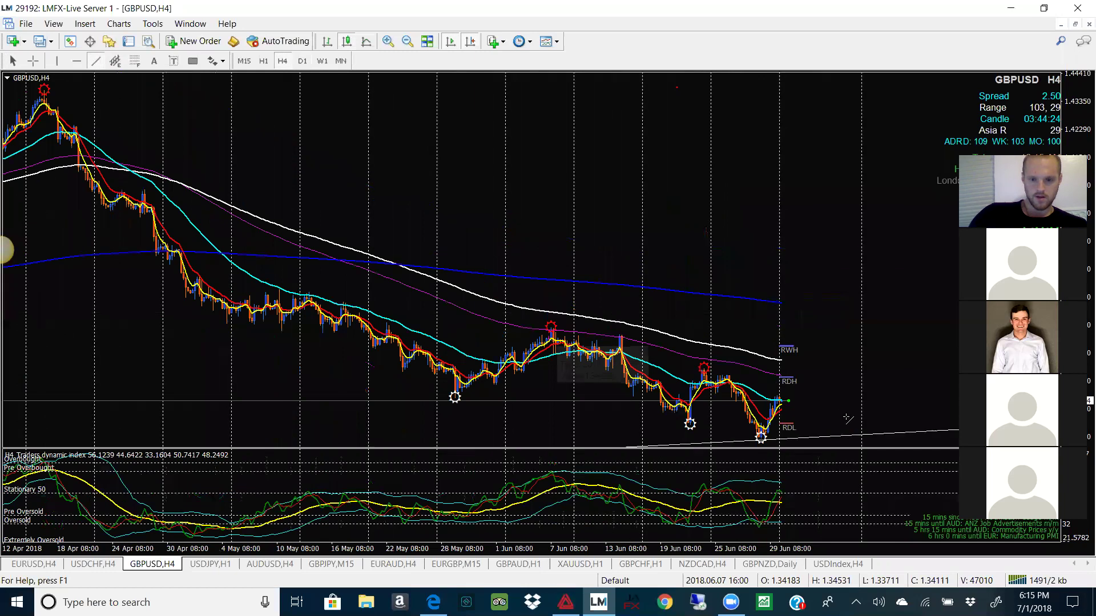
pyautogui.moveTo(848, 420); pyautogui.dragTo(845, 417)
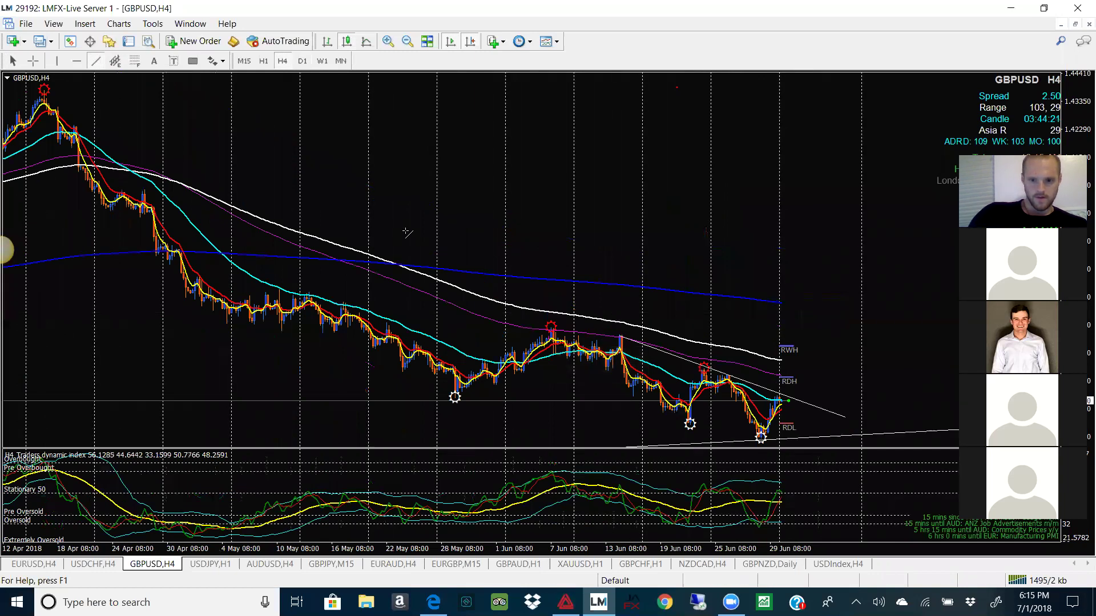
pyautogui.click(388, 42)
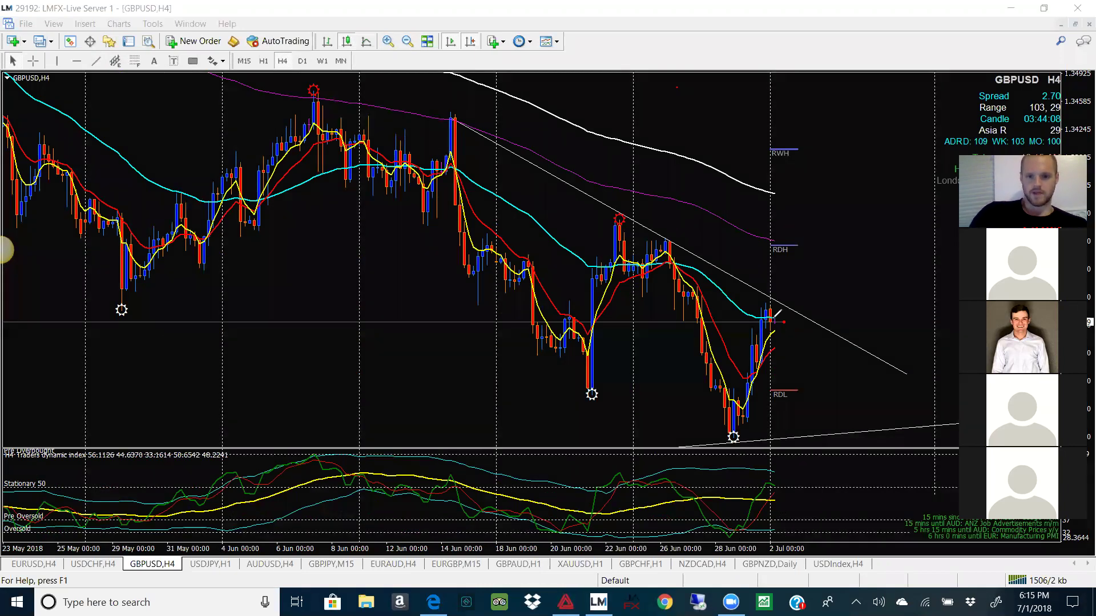
# Step: Sketch red projected price paths beside the latest candles, erasing each one afterwards
pyautogui.moveTo(774, 313); pyautogui.dragTo(783, 314)
pyautogui.moveTo(802, 315); pyautogui.dragTo(840, 421)
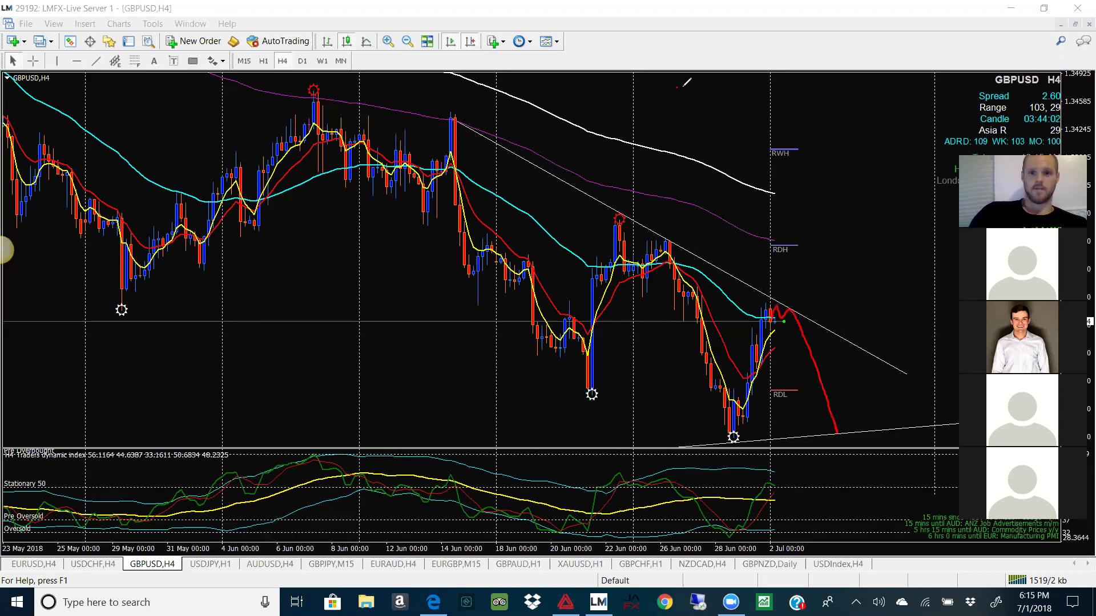
pyautogui.hotkey('ctrl', 'z')
pyautogui.moveTo(787, 318)
pyautogui.mouseDown()
pyautogui.moveTo(795, 331)
pyautogui.moveTo(810, 269)
pyautogui.moveTo(876, 203)
pyautogui.mouseUp()
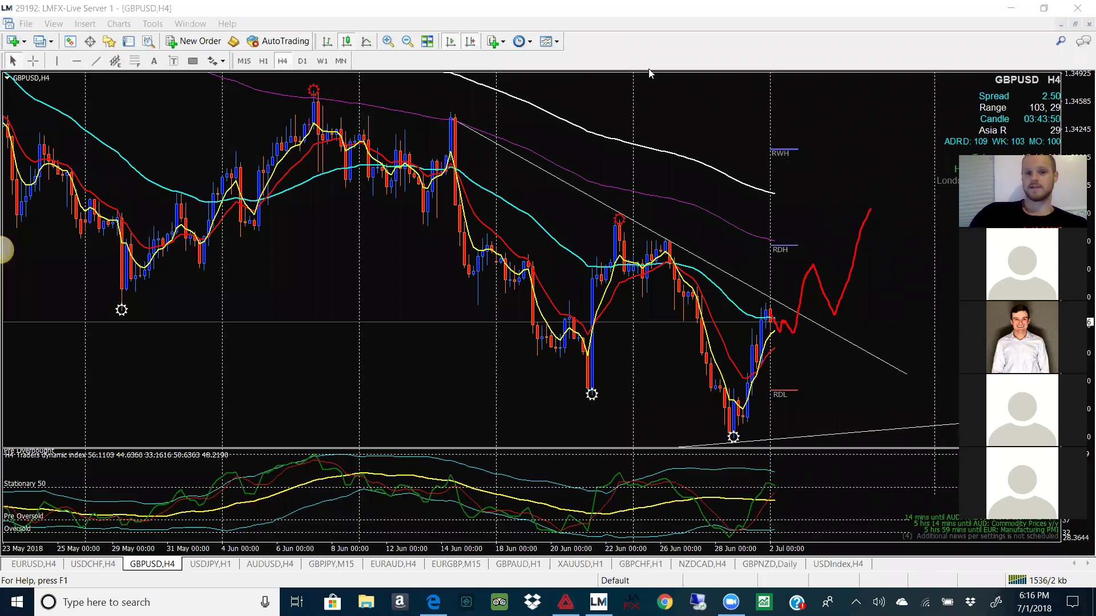
pyautogui.hotkey('ctrl', 'z')
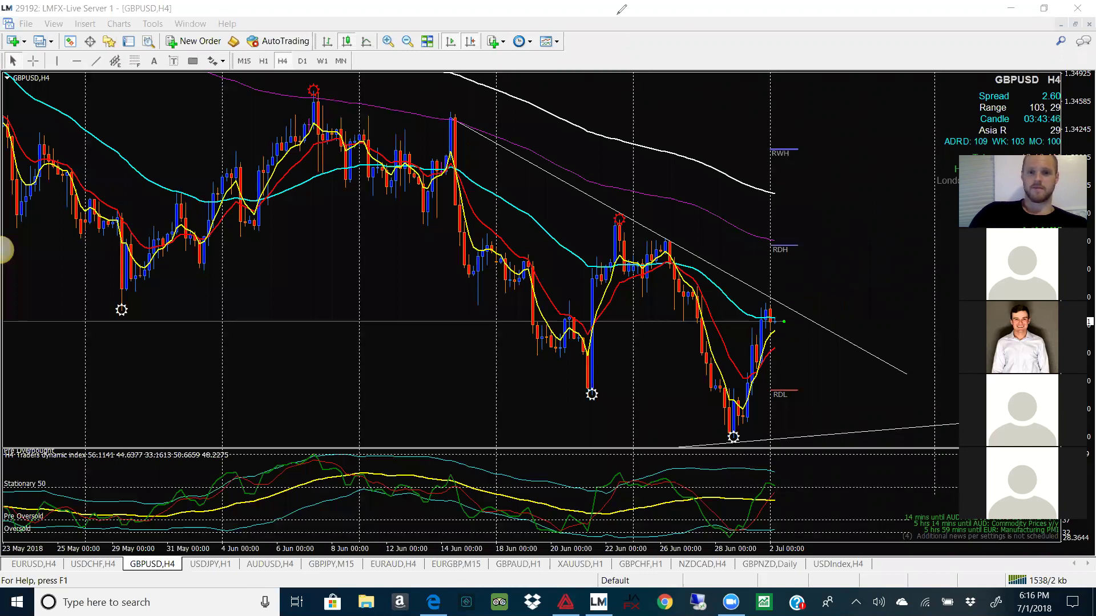
pyautogui.moveTo(775, 315); pyautogui.dragTo(784, 323)
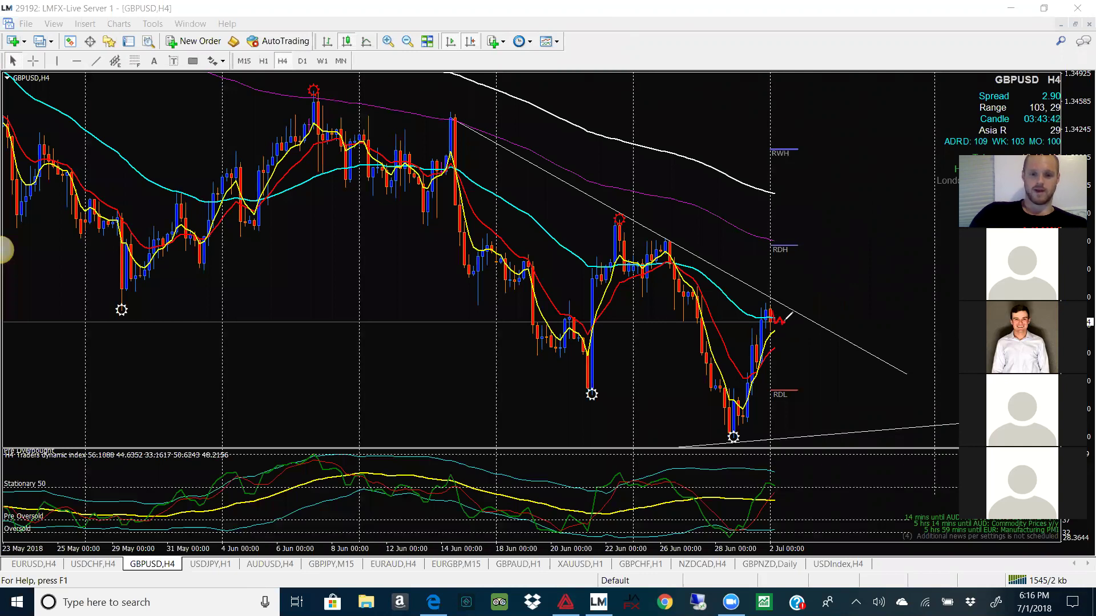
pyautogui.moveTo(785, 318); pyautogui.dragTo(811, 403)
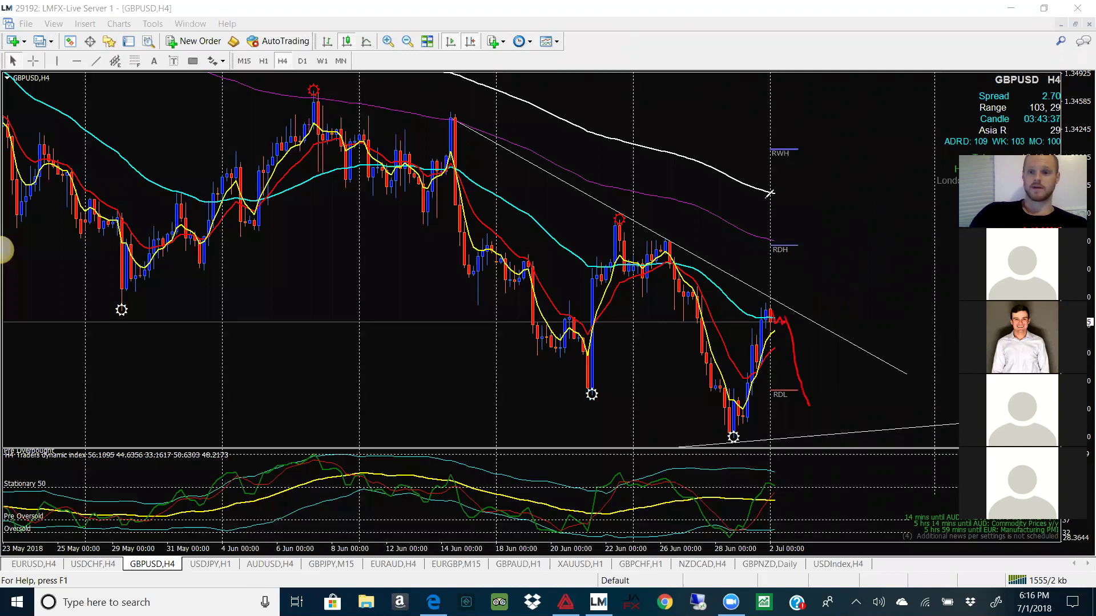
pyautogui.press('Escape')
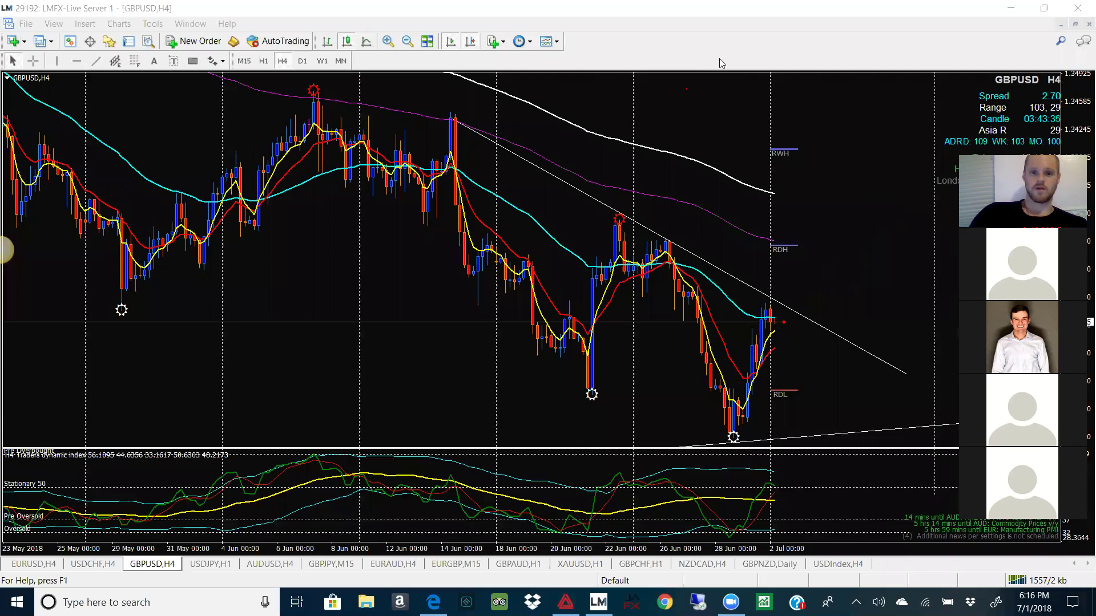
# Step: Maximize the USDJPY chart, apply the Sabstian Setup with MMM template, and switch to D1
pyautogui.click(210, 564)
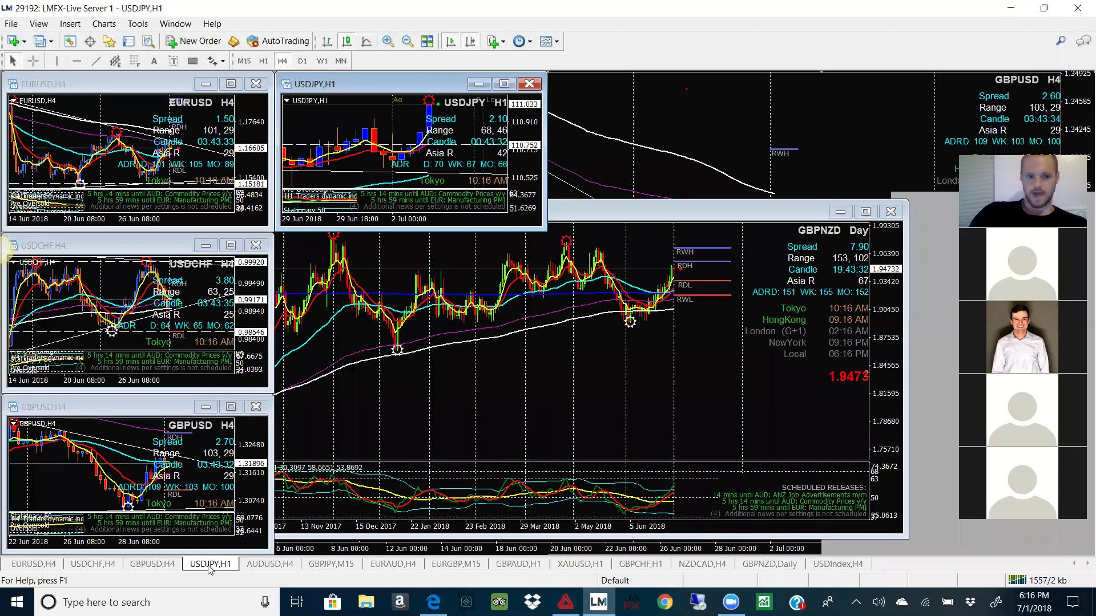
pyautogui.doubleClick(211, 565)
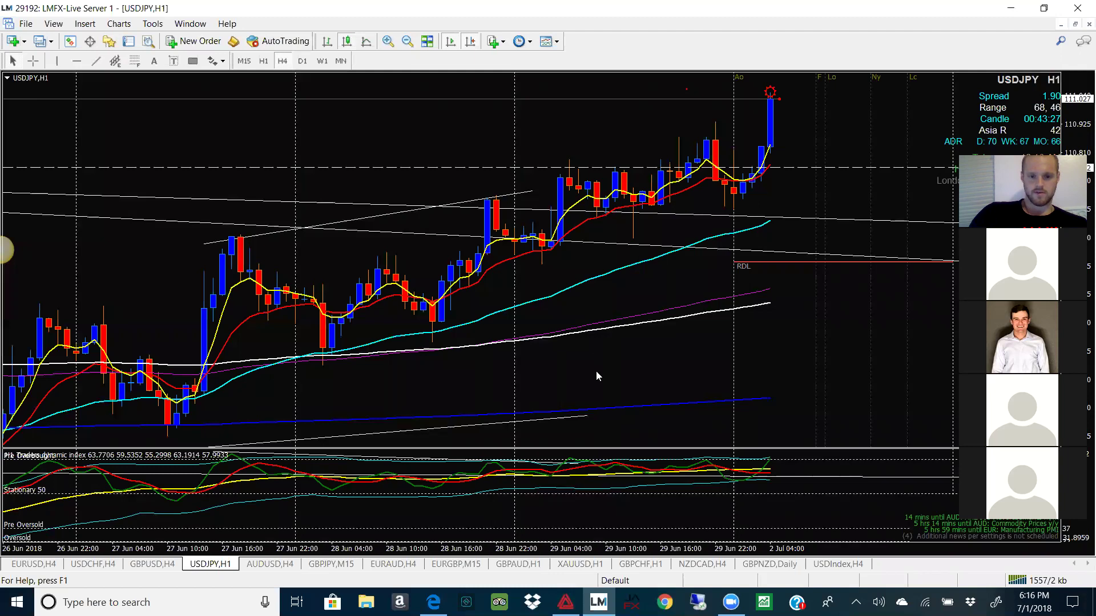
pyautogui.click(546, 41)
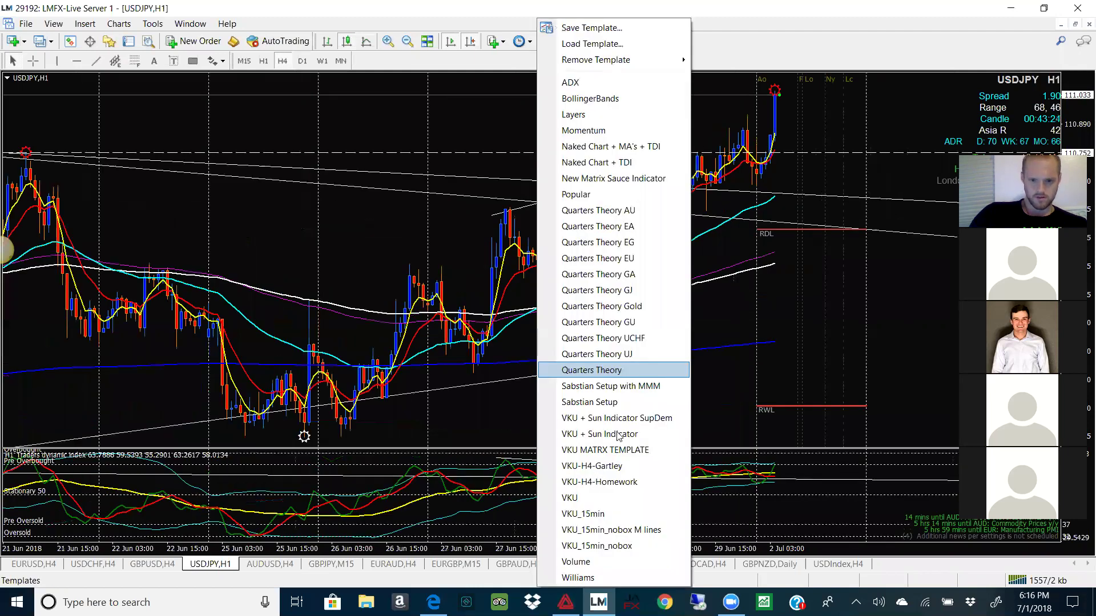
pyautogui.click(631, 386)
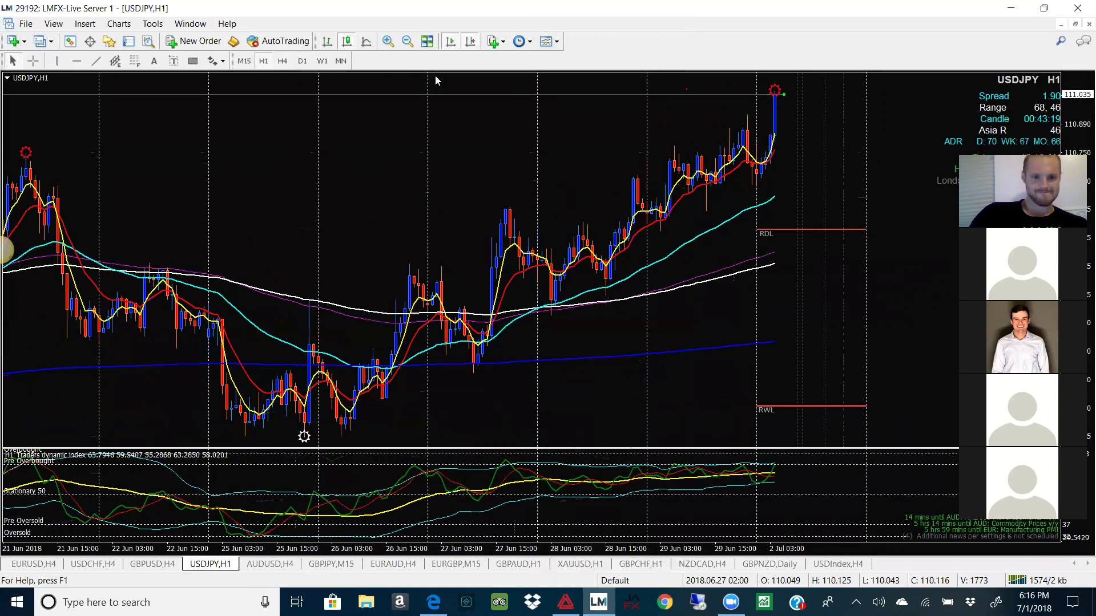
pyautogui.click(303, 61)
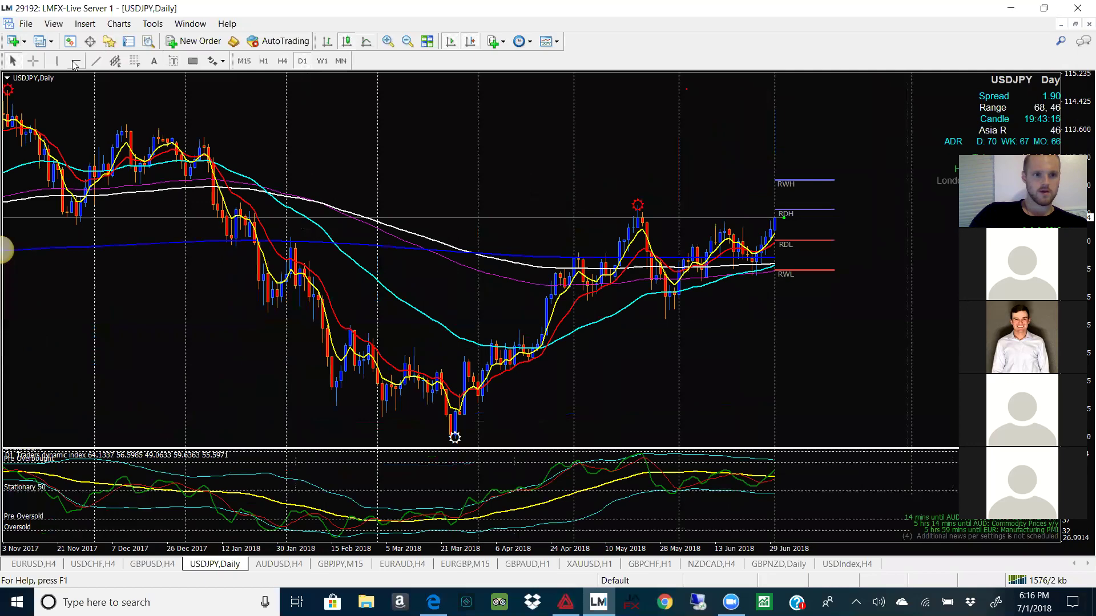
# Step: Adjust the 111.39 price line and draw a trendline from the October 2017 high past the latest candles
pyautogui.moveTo(672, 220); pyautogui.dragTo(672, 204)
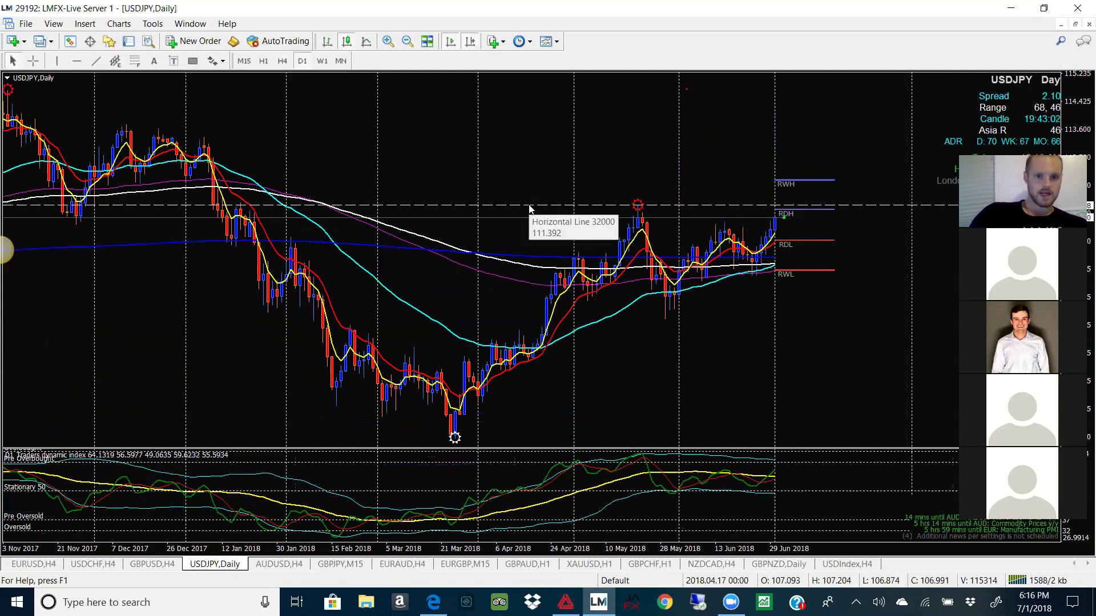
pyautogui.click(408, 41)
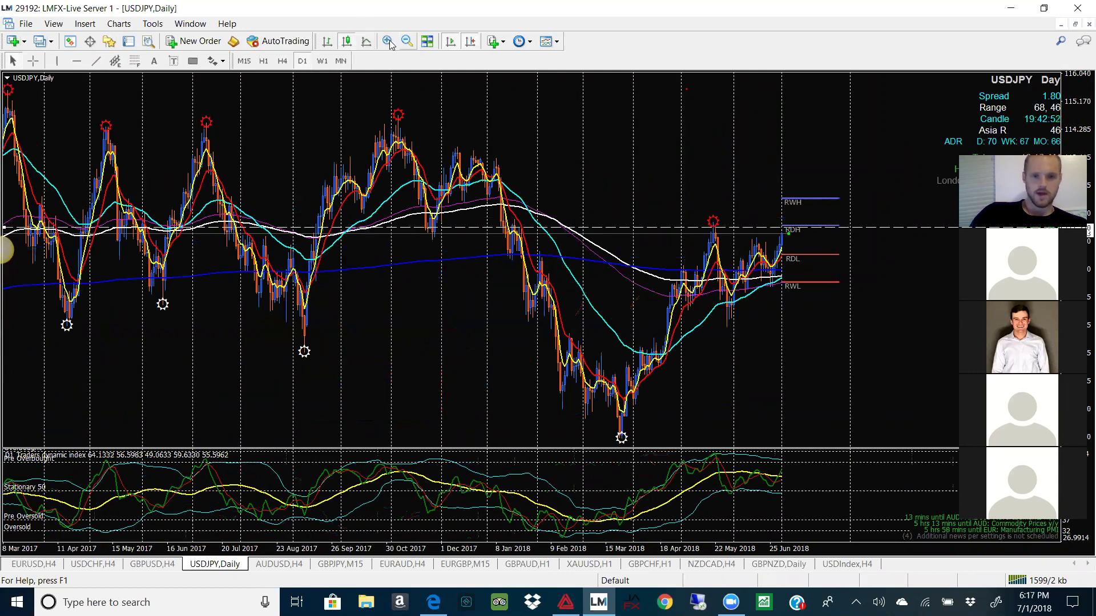
pyautogui.press('+')
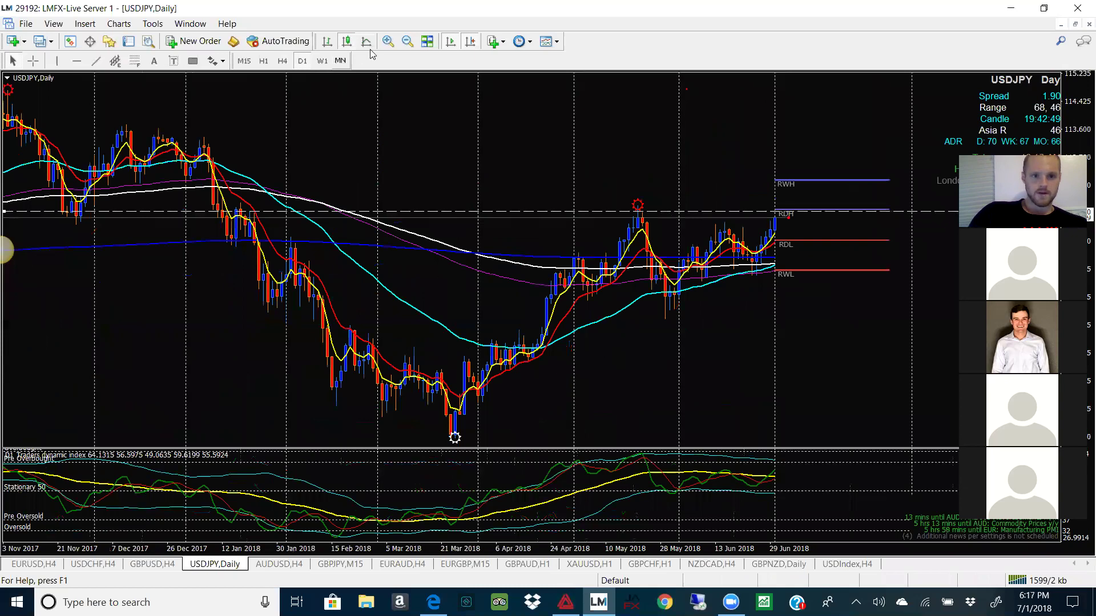
pyautogui.click(96, 61)
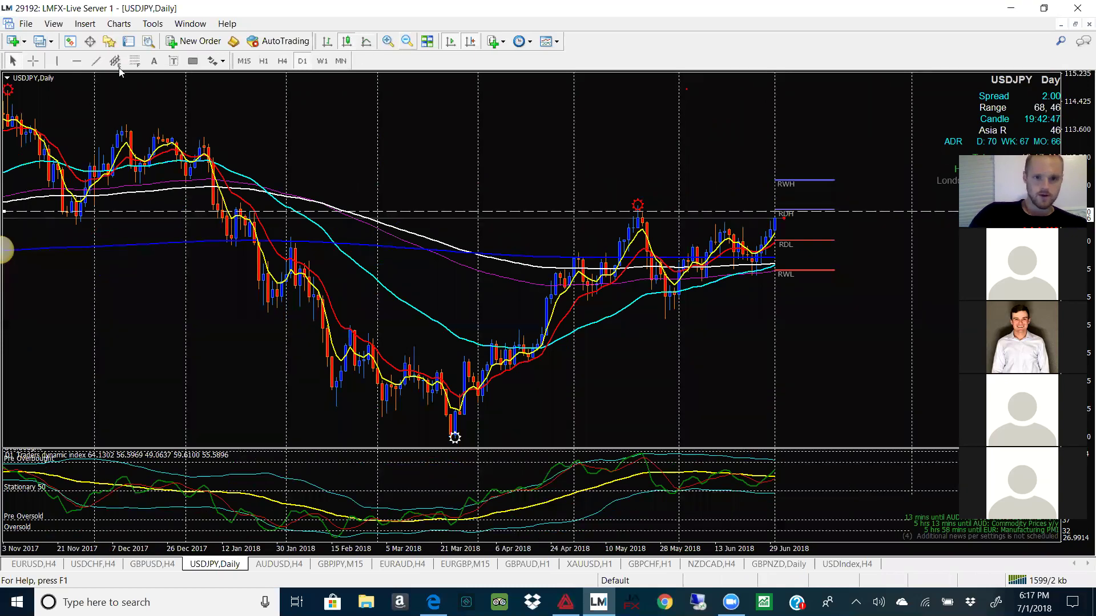
pyautogui.press('-')
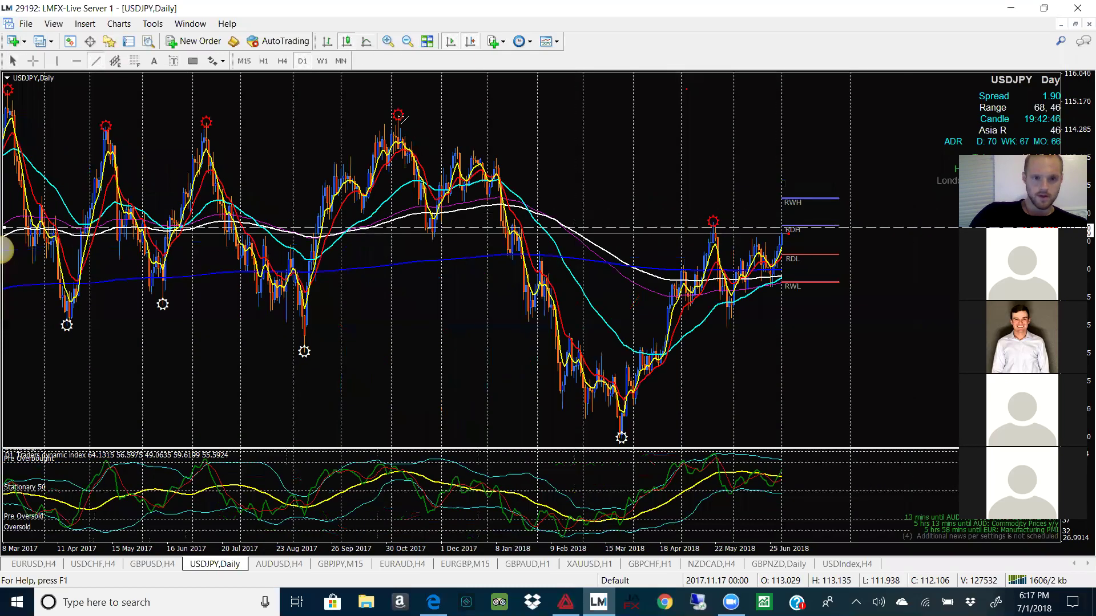
pyautogui.moveTo(399, 116); pyautogui.dragTo(574, 186)
pyautogui.moveTo(857, 281); pyautogui.dragTo(880, 276)
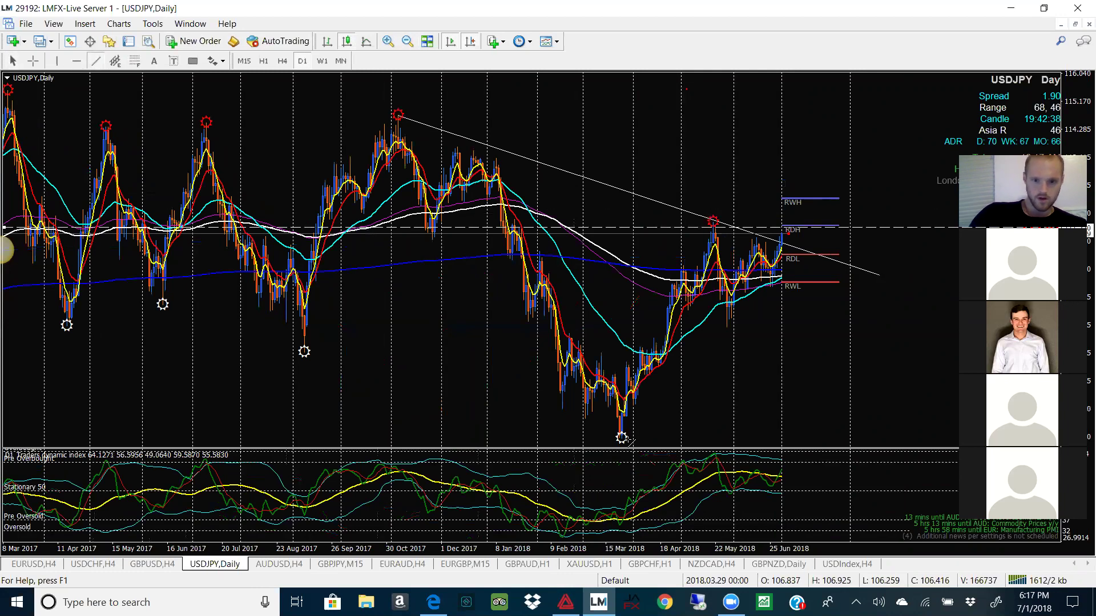
# Step: Draw a rising trendline from the March 2018 low to the latest candles, then switch to H4
pyautogui.moveTo(622, 437); pyautogui.dragTo(794, 249)
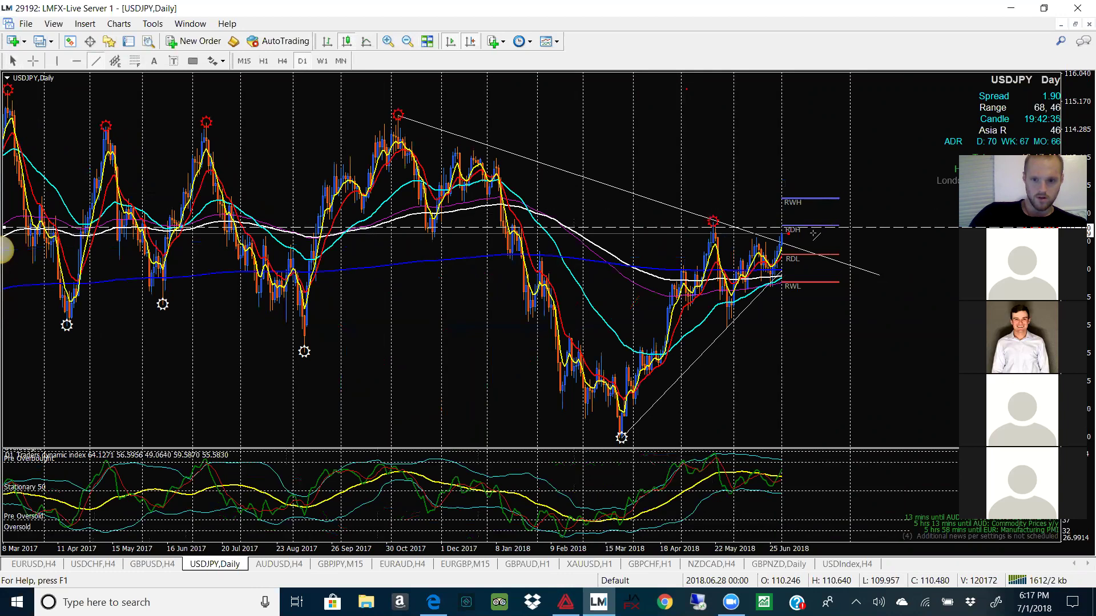
pyautogui.moveTo(805, 243); pyautogui.dragTo(805, 244)
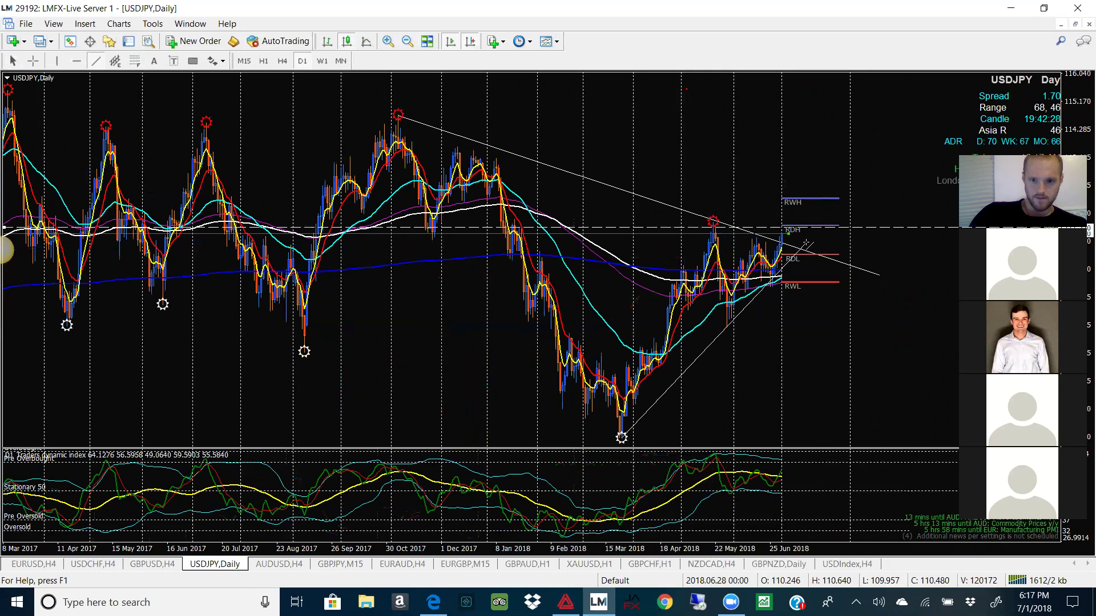
pyautogui.click(283, 62)
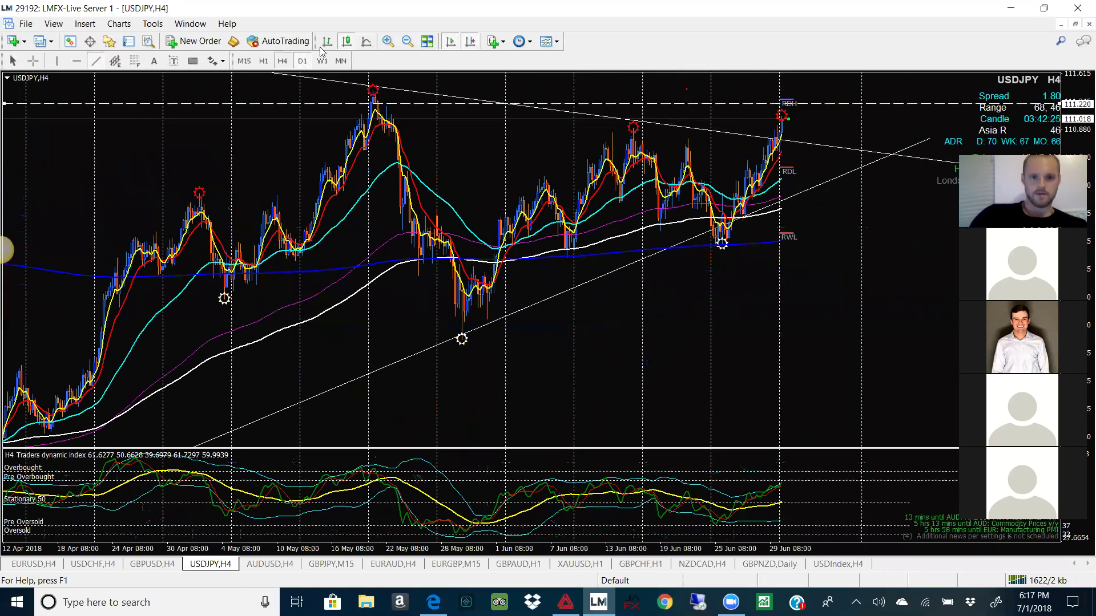
# Step: Pull the rising trendline's right end back to just past the latest USDJPY H4 candles
pyautogui.doubleClick(931, 139)
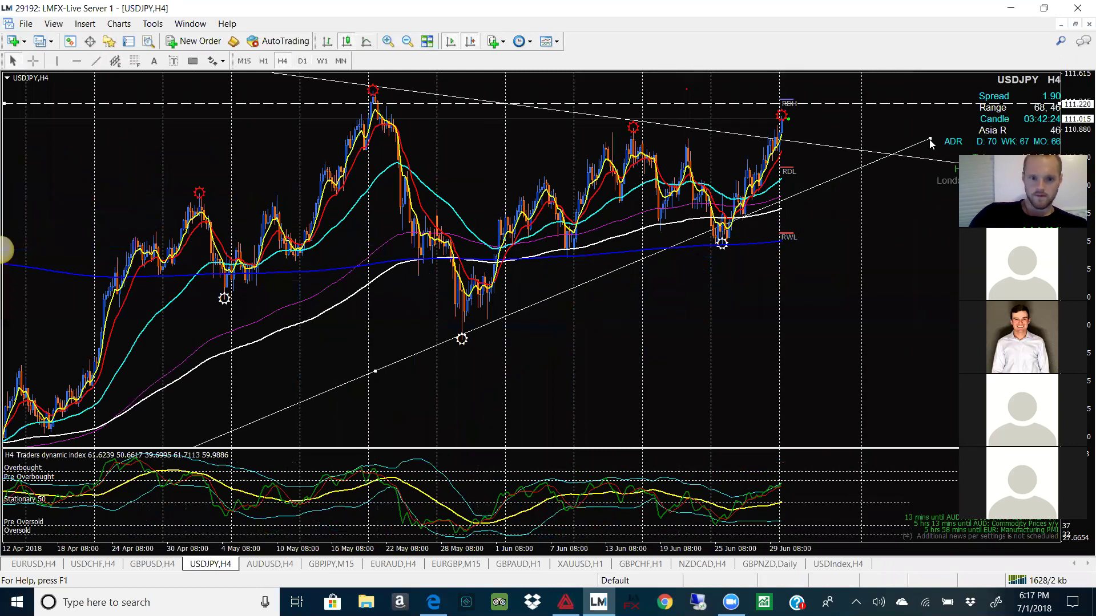
pyautogui.moveTo(931, 140); pyautogui.dragTo(867, 172)
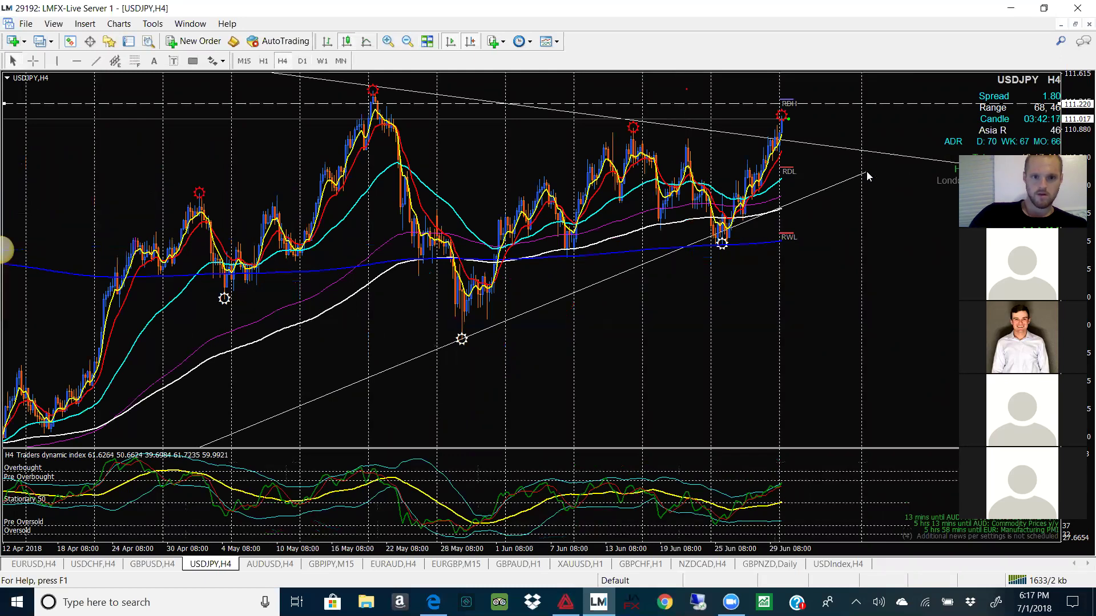
pyautogui.click(406, 41)
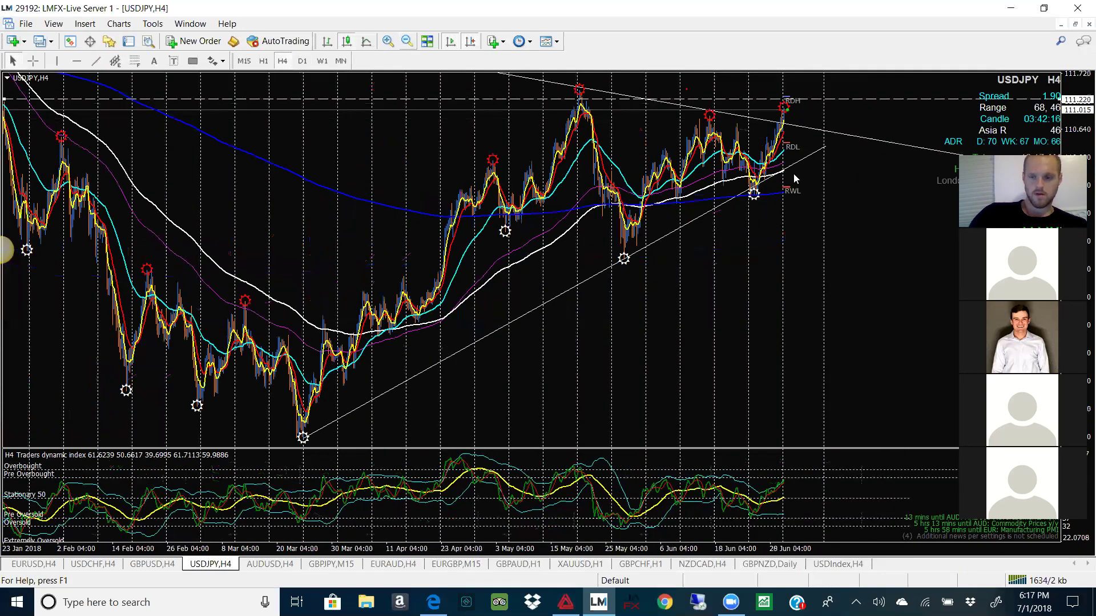
pyautogui.press('-')
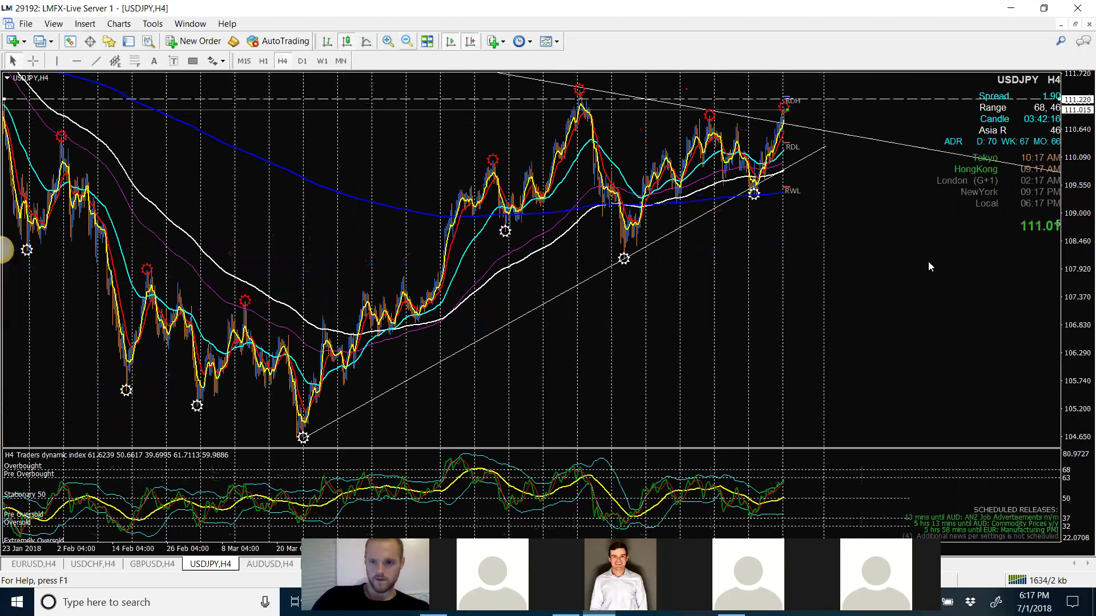
pyautogui.moveTo(934, 262); pyautogui.dragTo(864, 254)
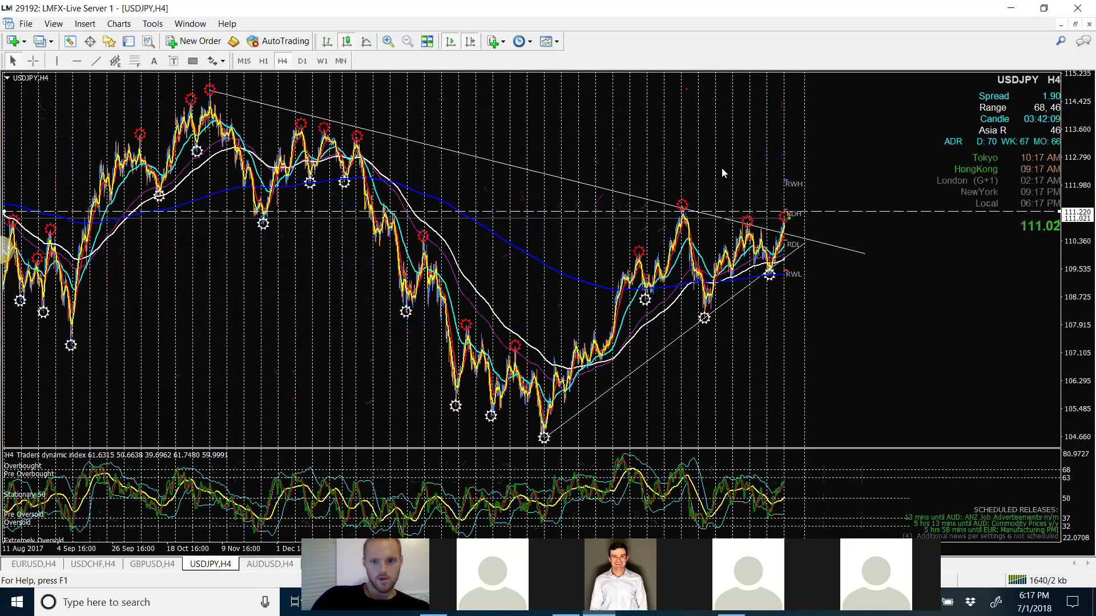
pyautogui.click(388, 41)
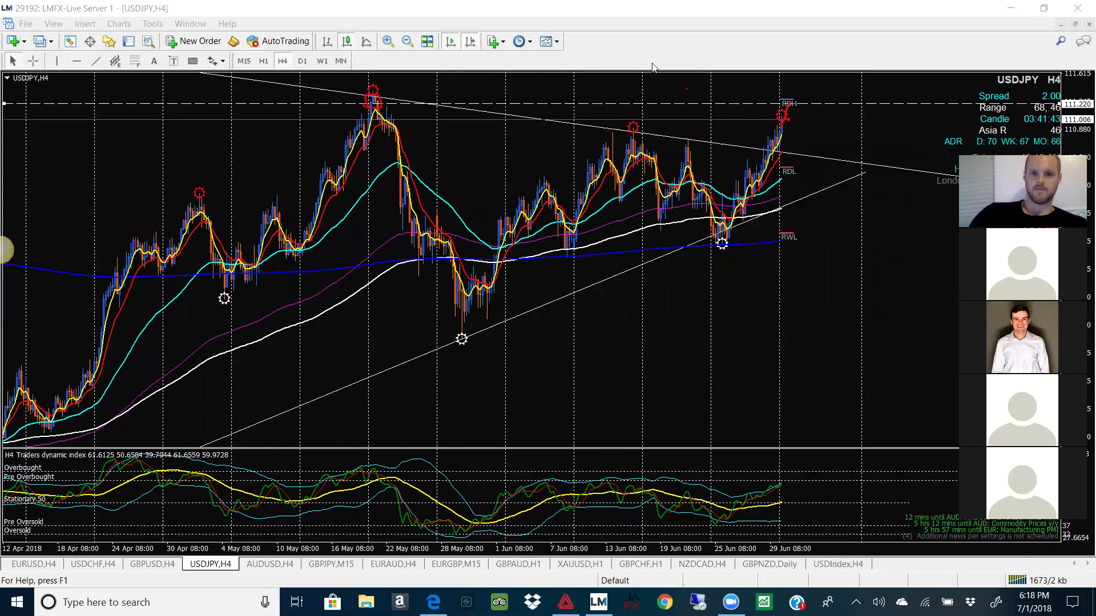
# Step: Draw a blue rectangle zone from the May peak across to the latest USDJPY H4 candles
pyautogui.click(192, 61)
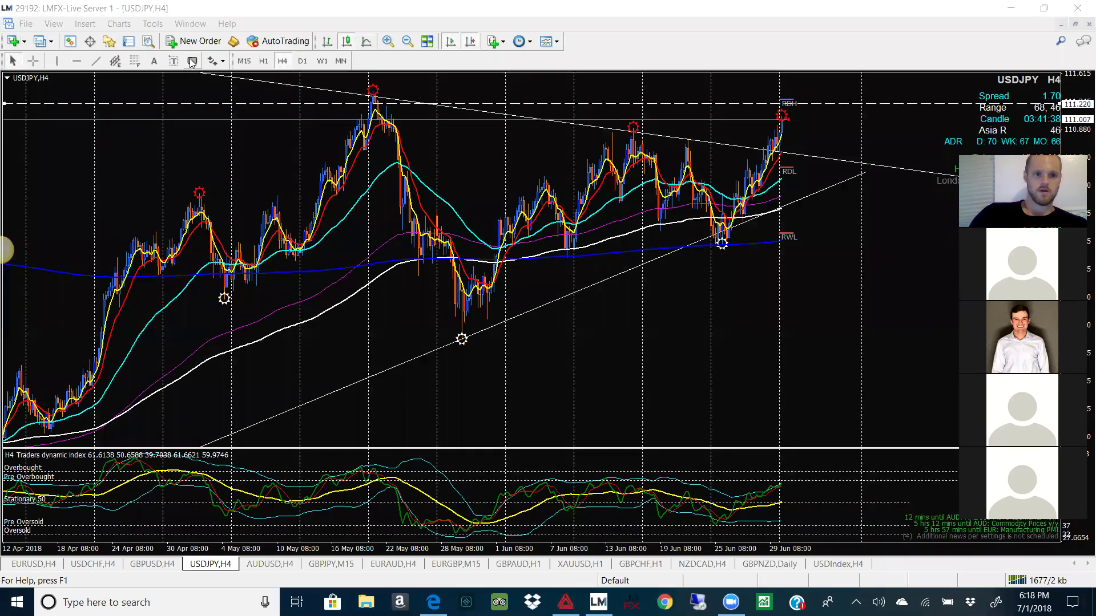
pyautogui.moveTo(374, 88); pyautogui.dragTo(711, 113)
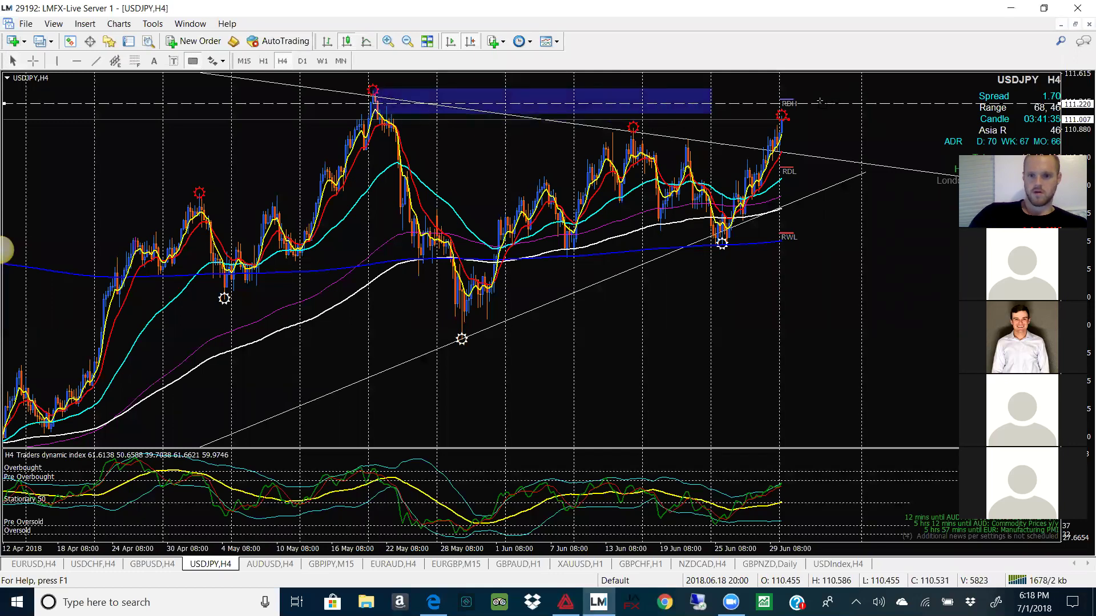
pyautogui.moveTo(822, 100); pyautogui.dragTo(829, 101)
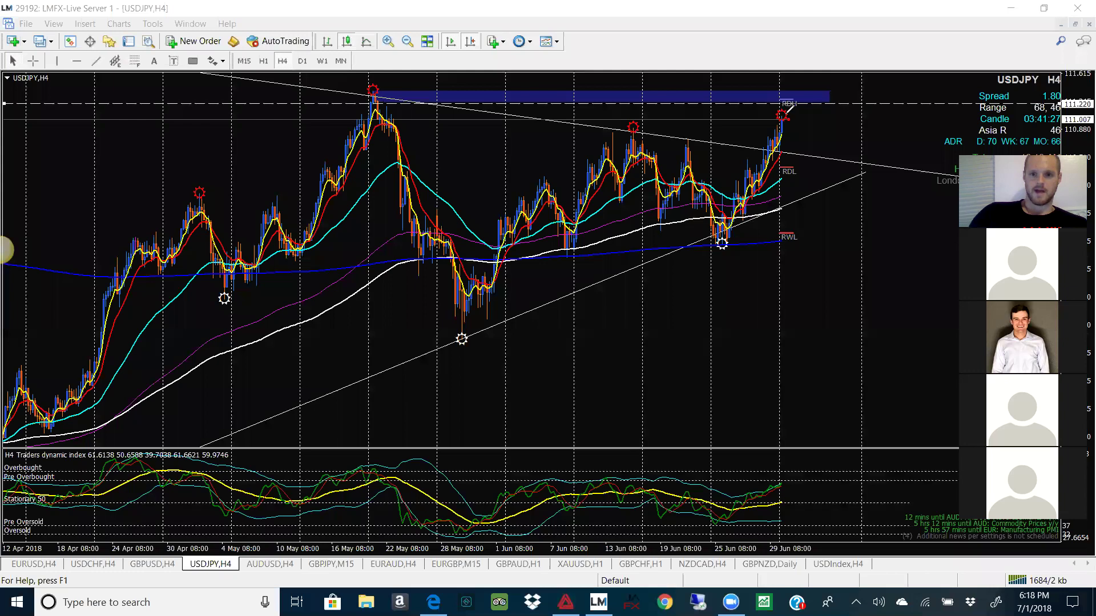
# Step: Erase the stray red pen stroke and switch USDJPY to the monthly chart
pyautogui.moveTo(788, 100)
pyautogui.mouseDown()
pyautogui.moveTo(815, 102)
pyautogui.moveTo(823, 71)
pyautogui.mouseUp()
pyautogui.press('Escape')
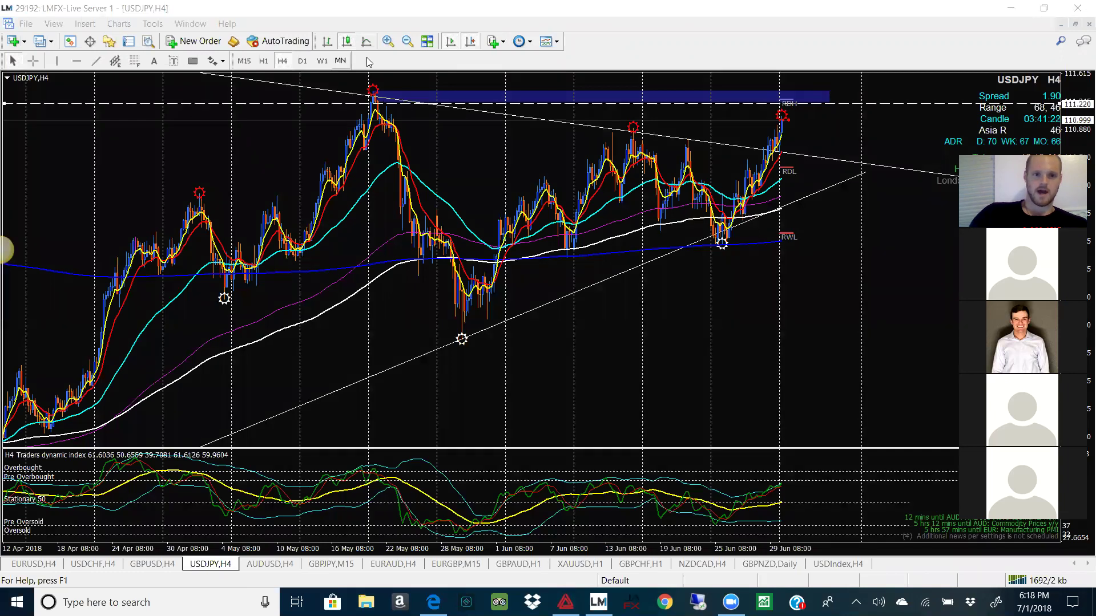
pyautogui.click(340, 60)
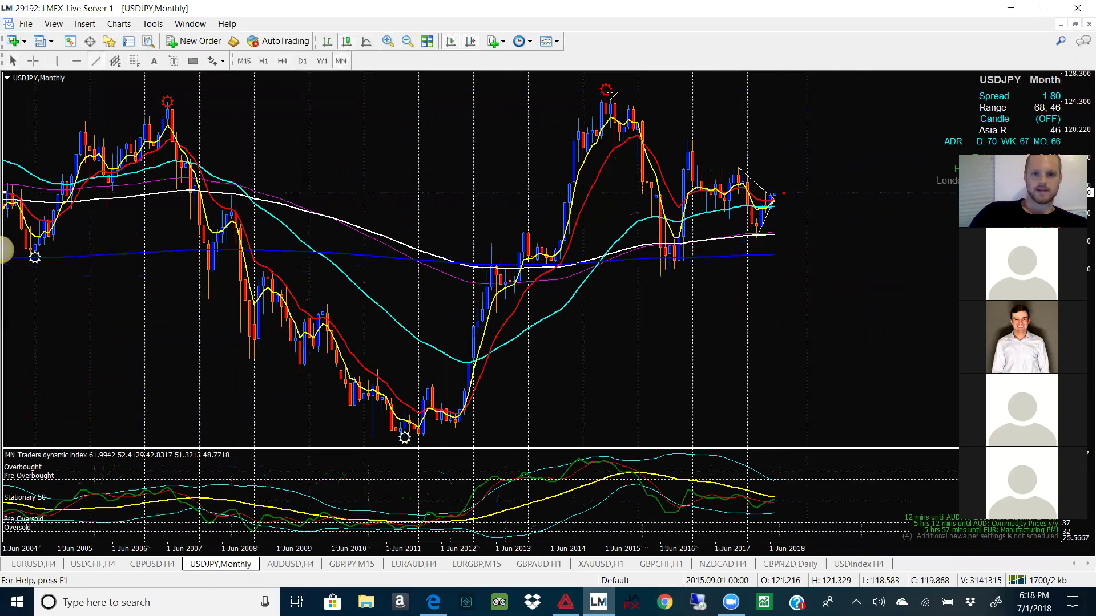
# Step: Draw monthly trendlines falling from the 2015 high and rising from the 2016 low, then switch to W1
pyautogui.moveTo(608, 92)
pyautogui.mouseDown()
pyautogui.moveTo(795, 176)
pyautogui.moveTo(810, 207)
pyautogui.mouseUp()
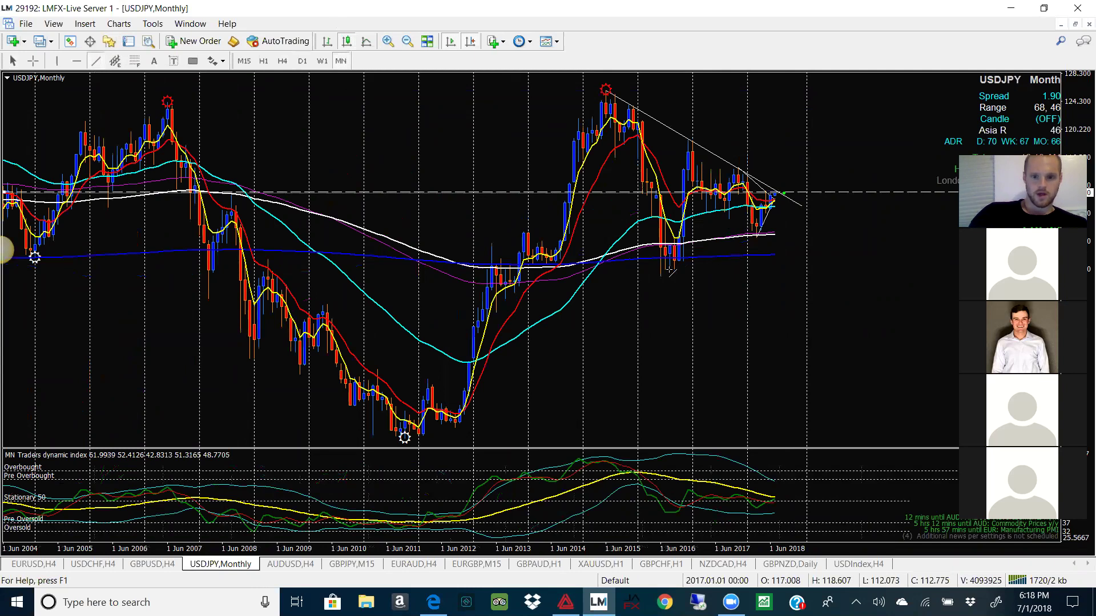
pyautogui.moveTo(661, 276); pyautogui.dragTo(825, 207)
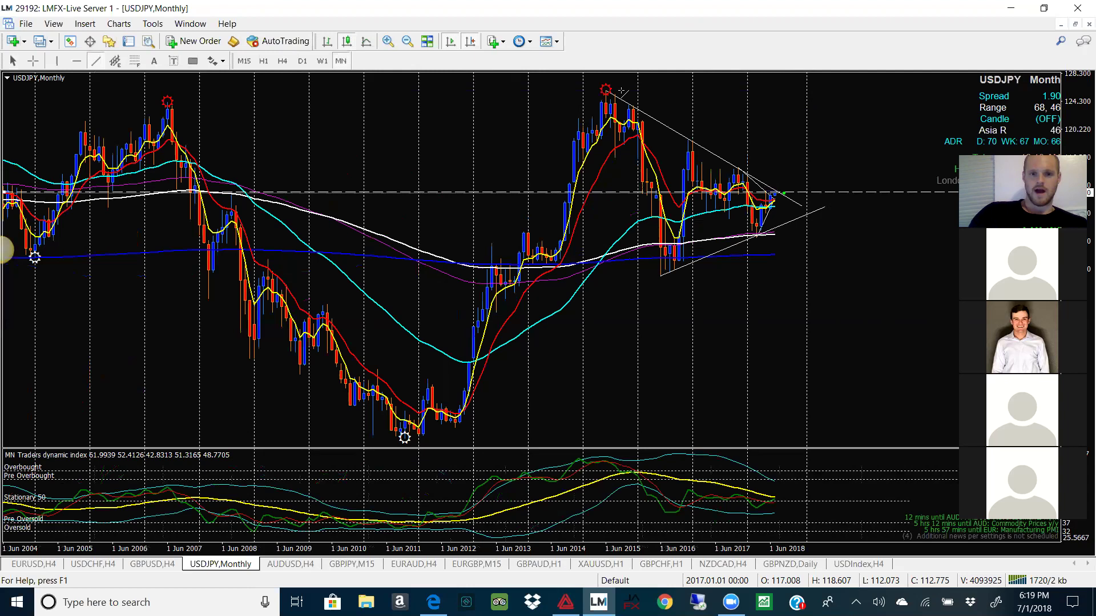
pyautogui.click(388, 41)
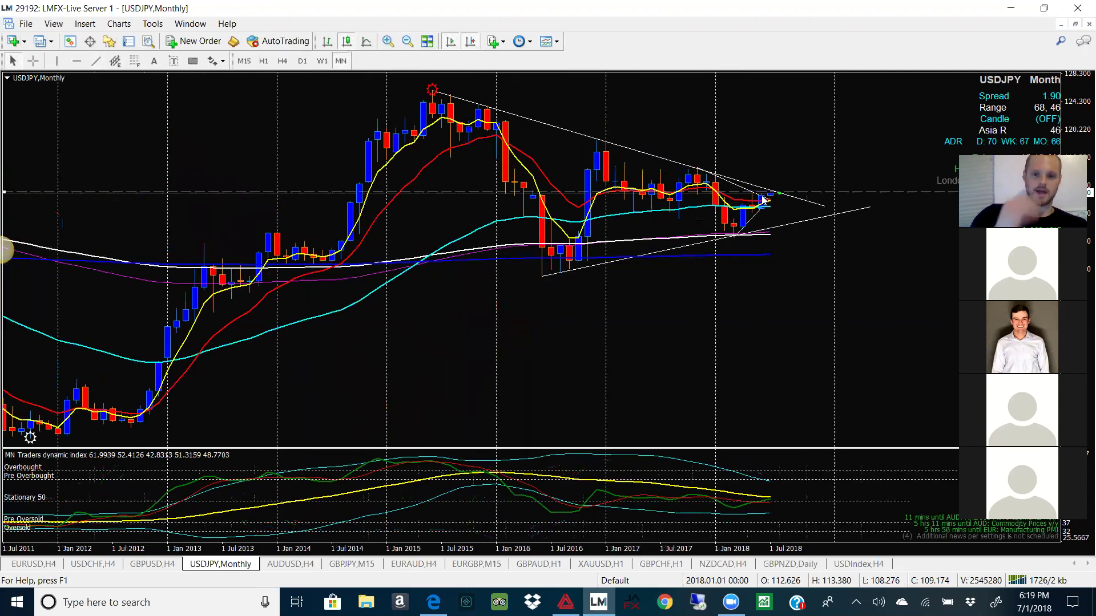
pyautogui.moveTo(763, 199)
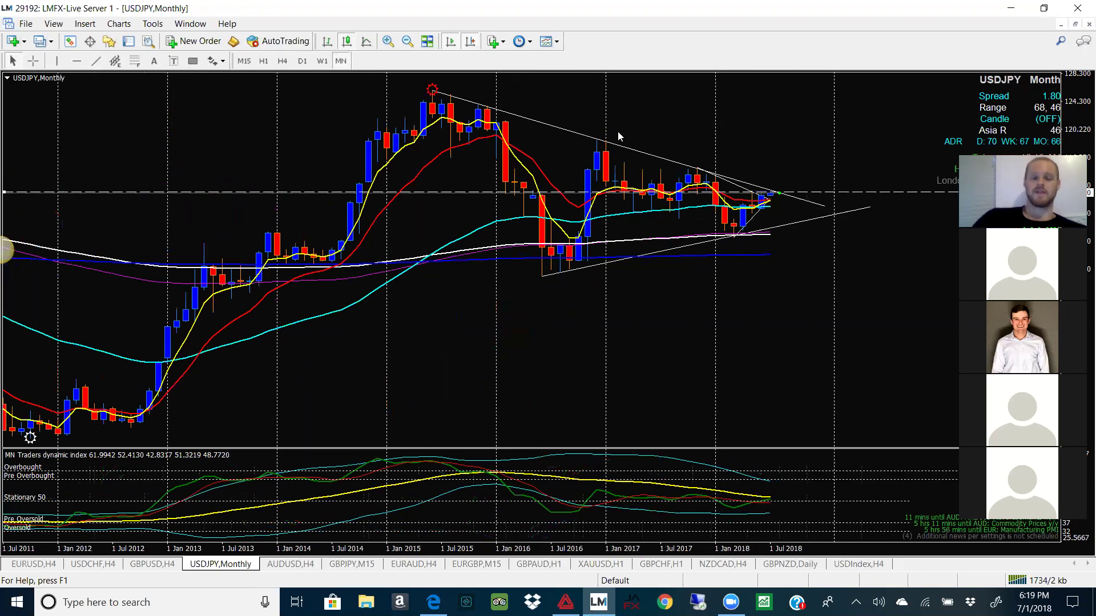
pyautogui.click(389, 42)
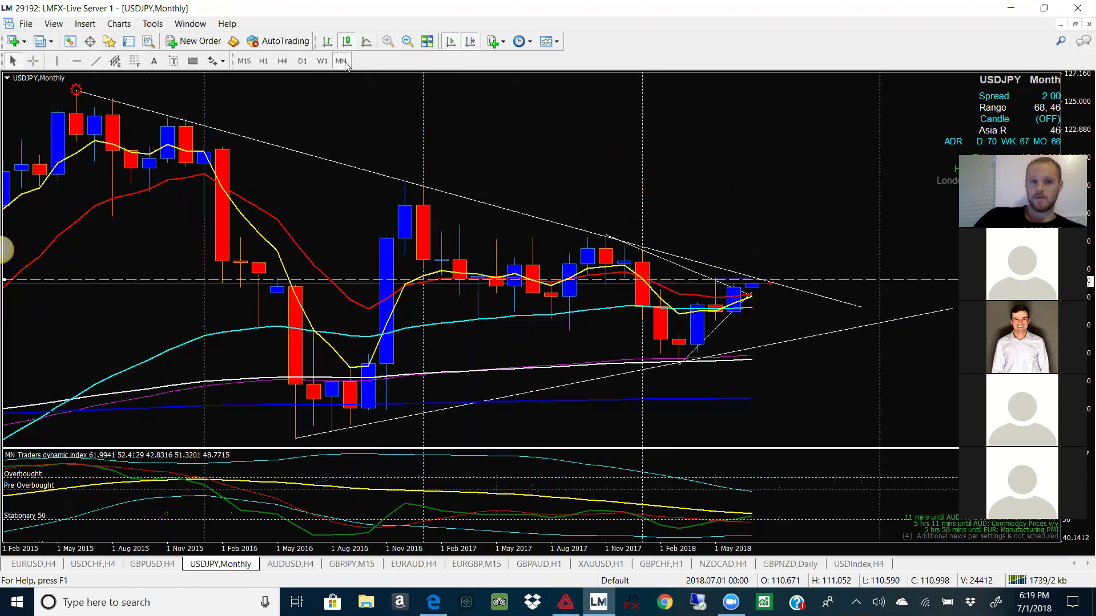
pyautogui.click(408, 40)
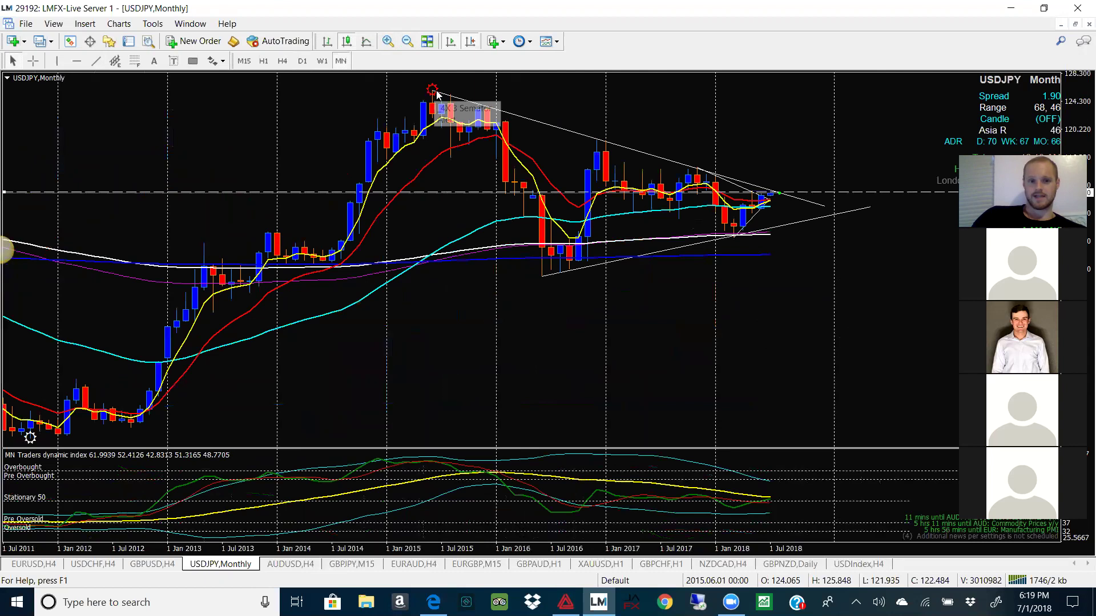
pyautogui.click(323, 61)
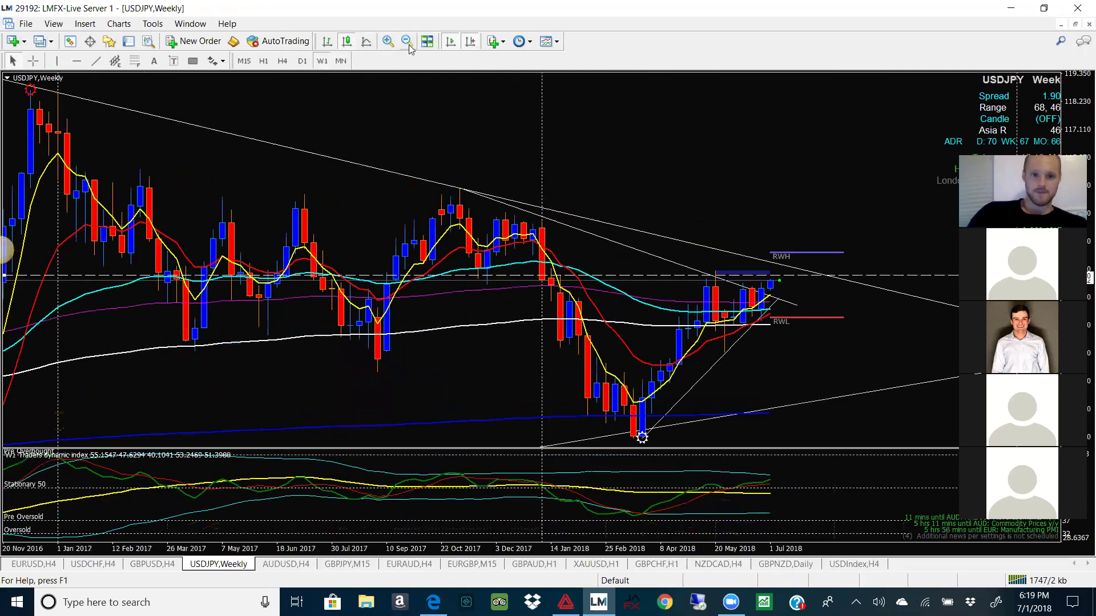
# Step: Shorten the right end of the falling trendline on the USDJPY weekly chart
pyautogui.press('-')
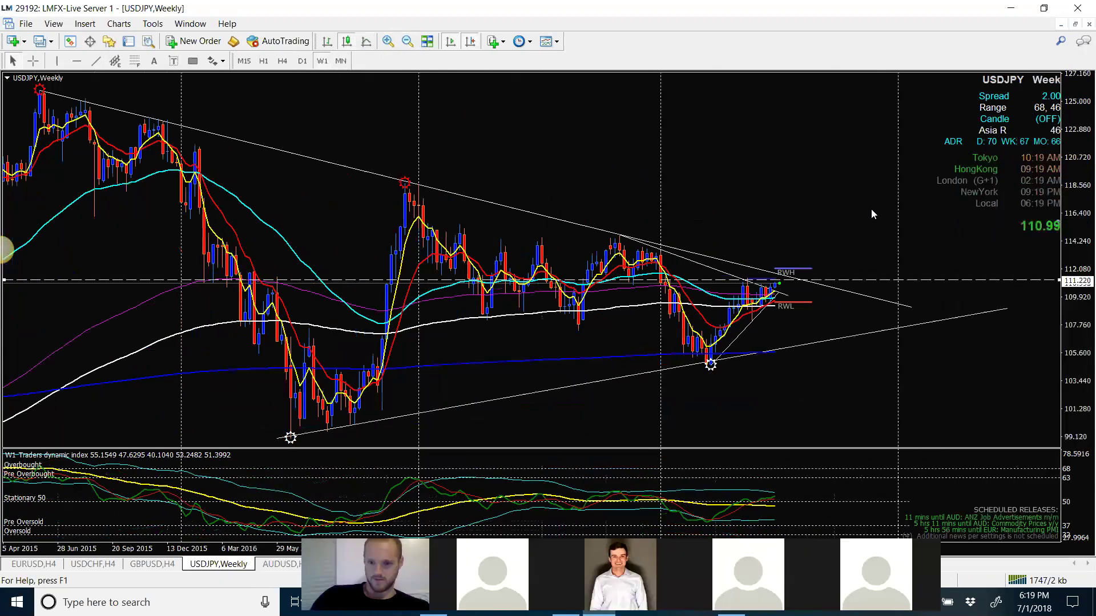
pyautogui.doubleClick(911, 308)
pyautogui.moveTo(911, 308); pyautogui.dragTo(834, 293)
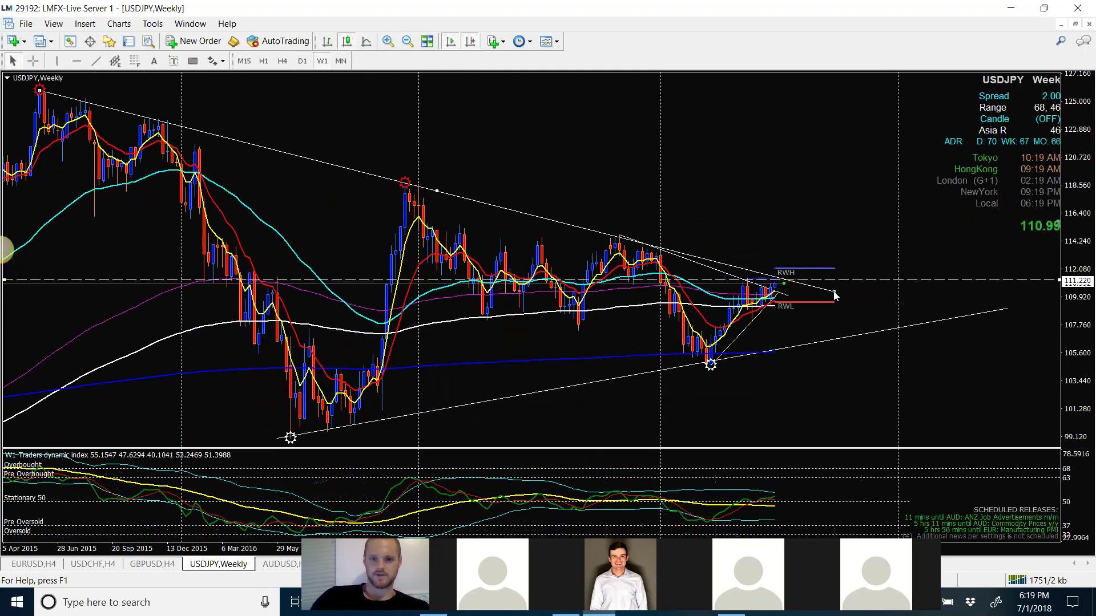
# Step: On the daily chart, trim the trendline's right end slightly and view from November 2017
pyautogui.click(302, 61)
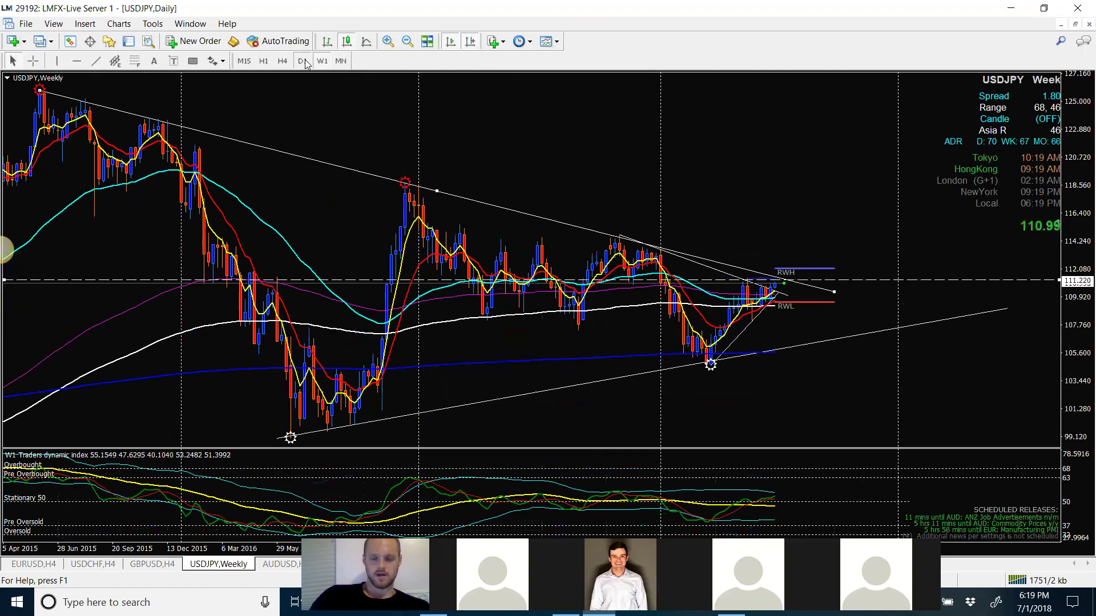
pyautogui.click(407, 41)
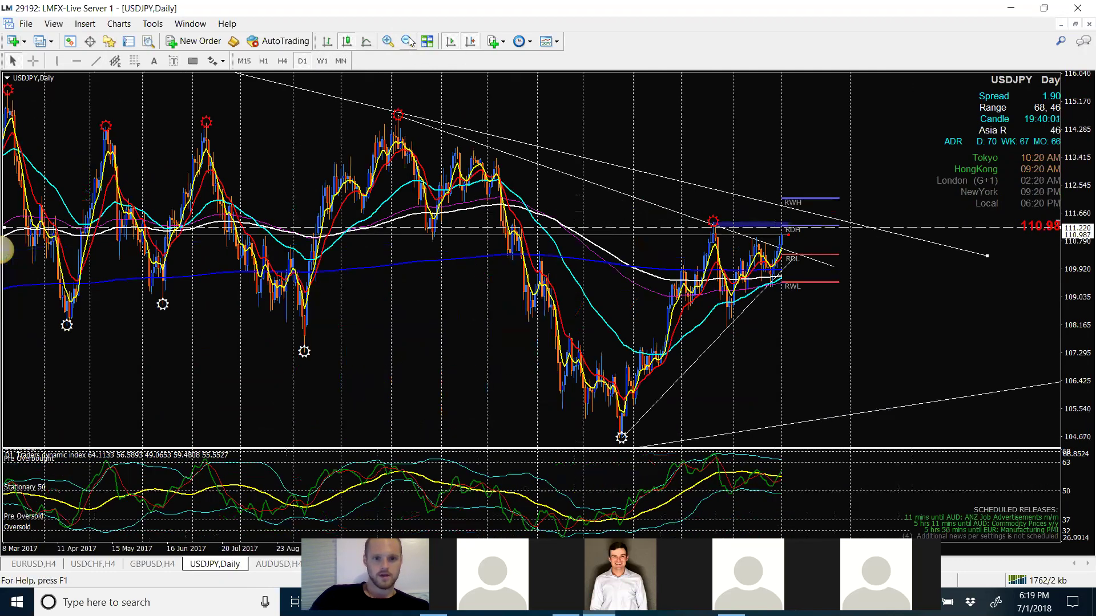
pyautogui.moveTo(986, 256); pyautogui.dragTo(963, 258)
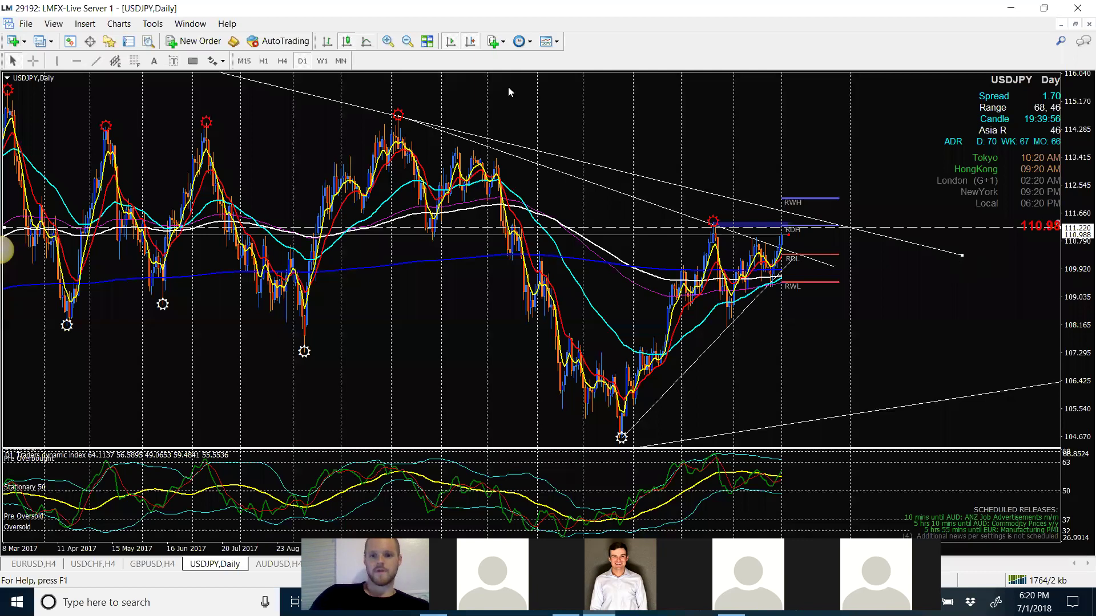
pyautogui.click(792, 226)
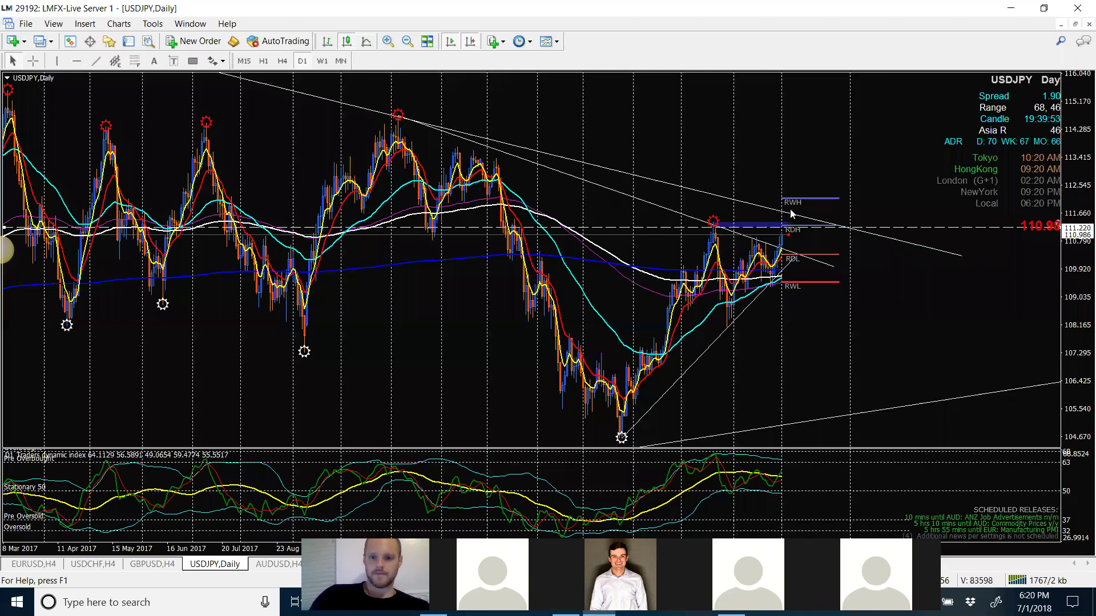
pyautogui.click(407, 41)
pyautogui.click(407, 41)
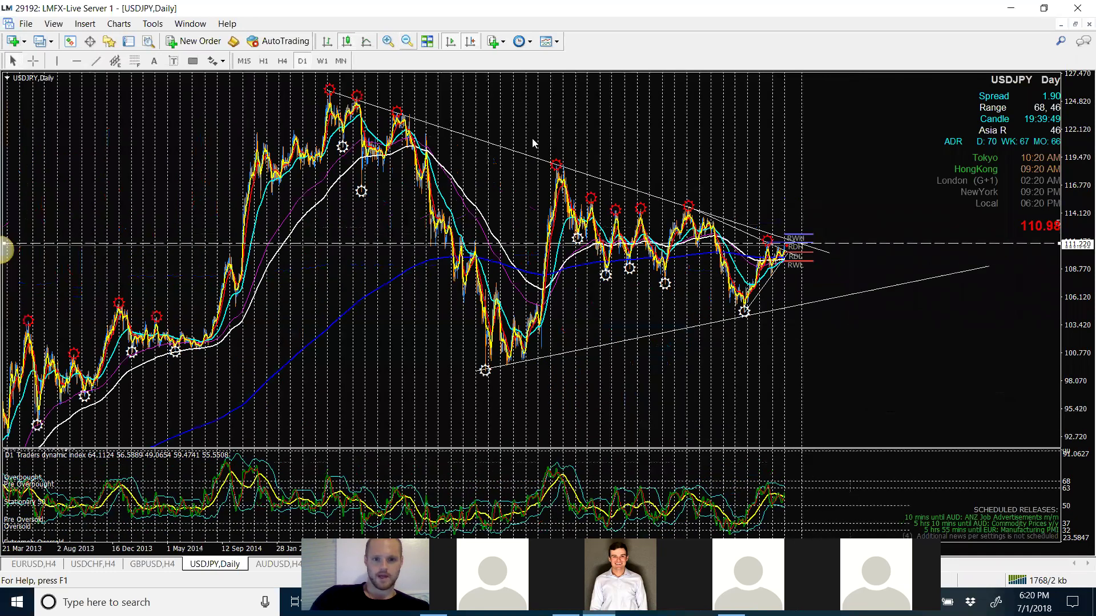
pyautogui.click(390, 40)
pyautogui.click(390, 41)
pyautogui.click(389, 40)
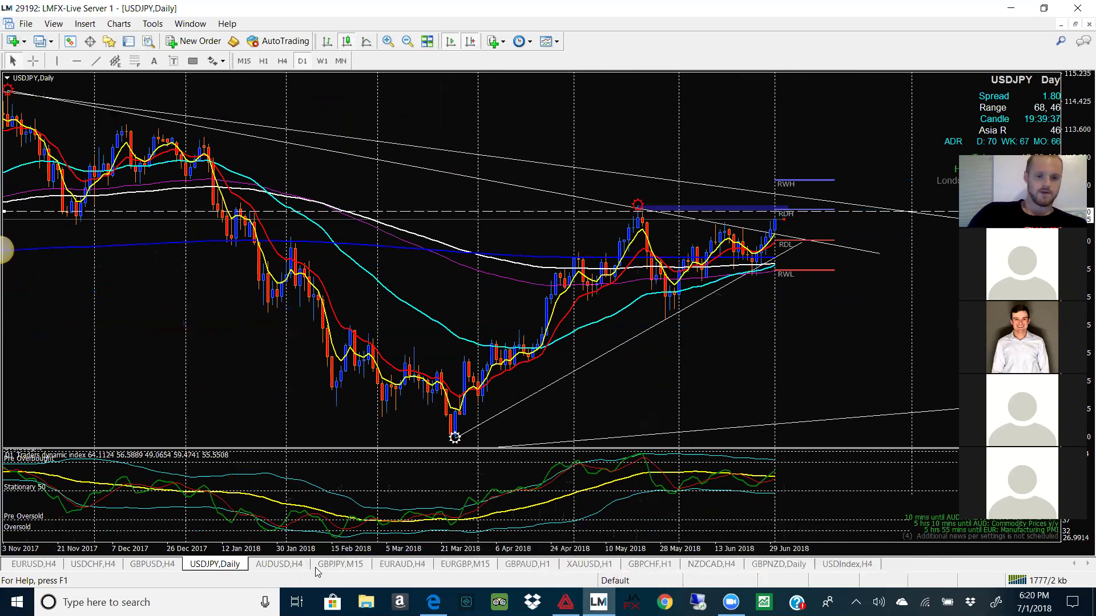
# Step: Sketch red marks on the latest candles and indicator lines, erase them, and switch USDJPY to H4
pyautogui.moveTo(777, 223); pyautogui.dragTo(789, 200)
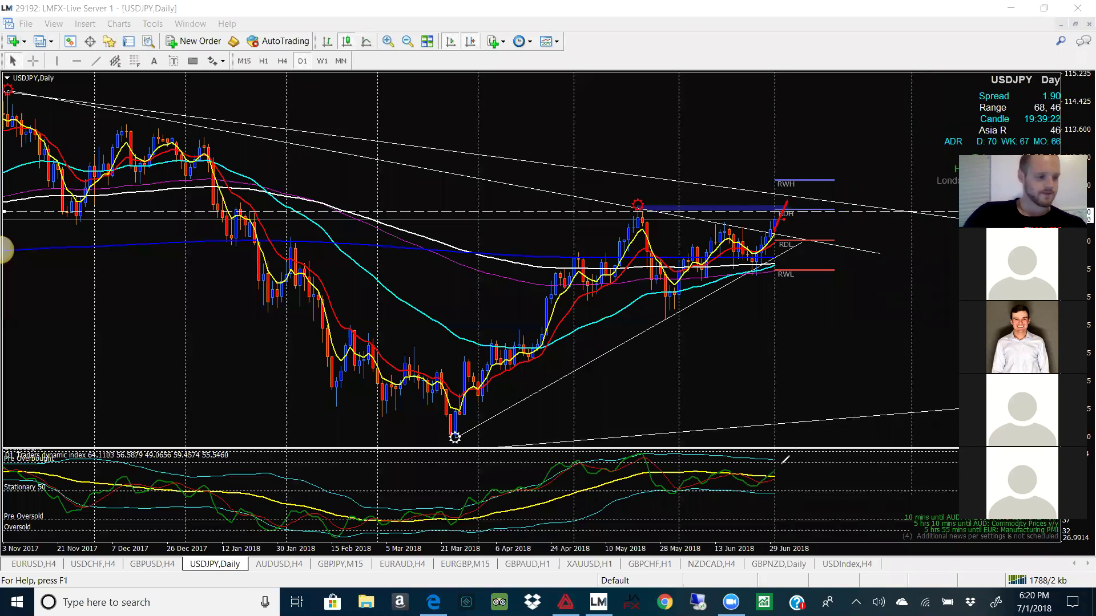
pyautogui.moveTo(652, 484)
pyautogui.mouseDown()
pyautogui.moveTo(767, 486)
pyautogui.moveTo(748, 468)
pyautogui.moveTo(672, 491)
pyautogui.mouseUp()
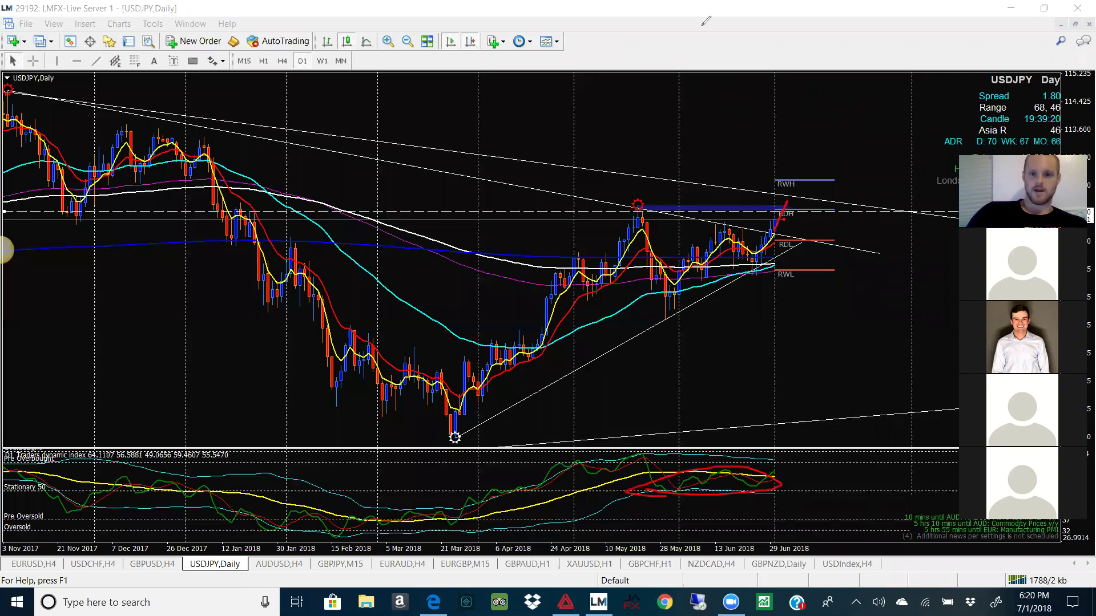
pyautogui.press('Escape')
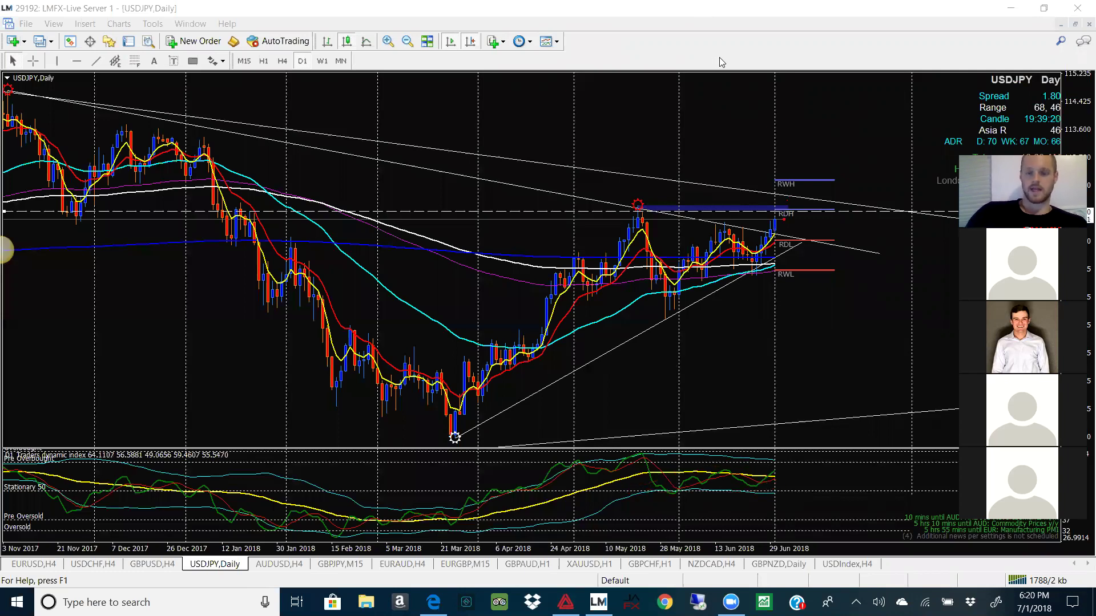
pyautogui.click(283, 61)
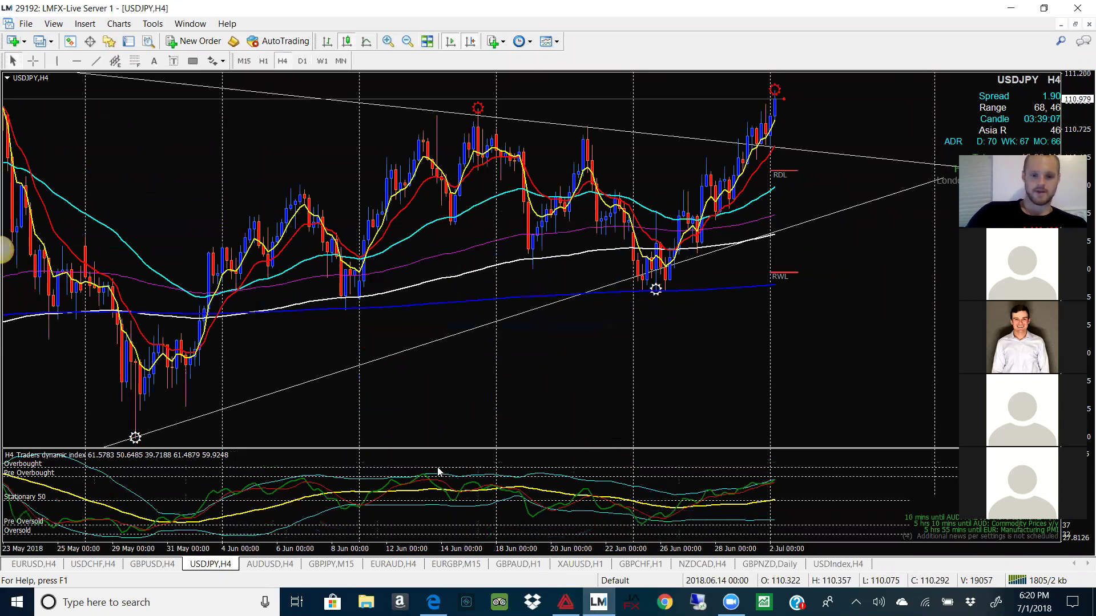
# Step: Sketch red over the rising USDJPY indicator lines, then clear the sketch
pyautogui.moveTo(752, 487)
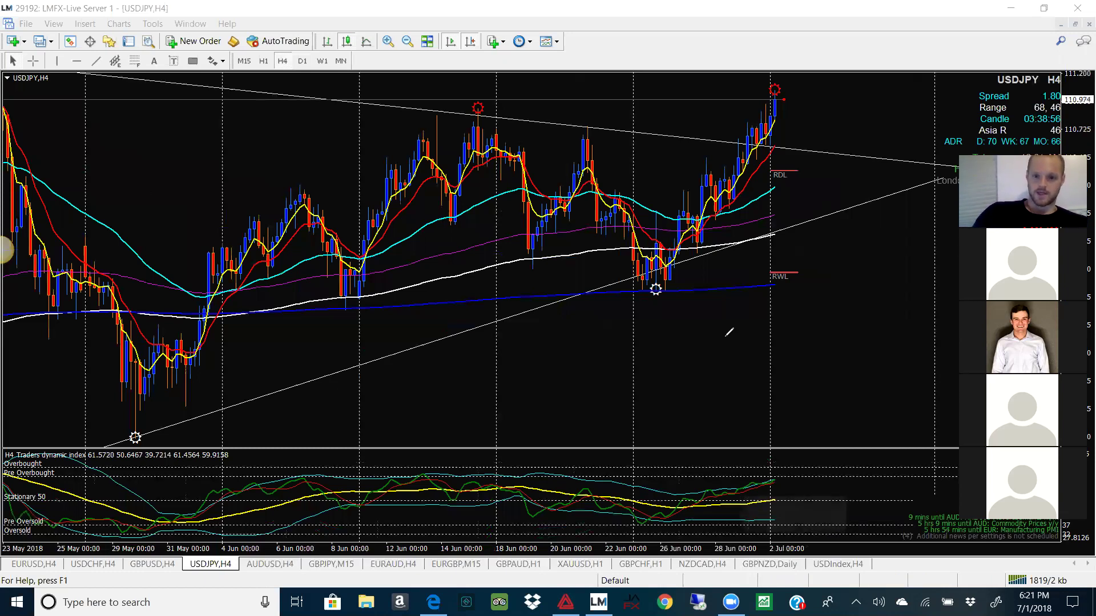
pyautogui.moveTo(678, 509)
pyautogui.mouseDown()
pyautogui.moveTo(781, 478)
pyautogui.moveTo(751, 467)
pyautogui.moveTo(649, 512)
pyautogui.mouseUp()
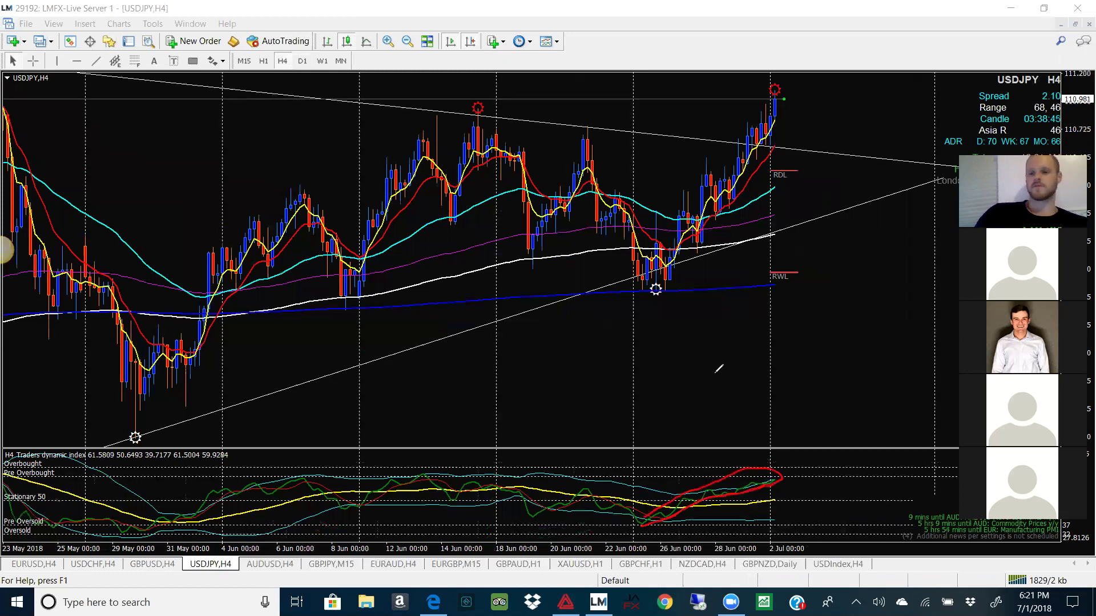
pyautogui.press('Escape')
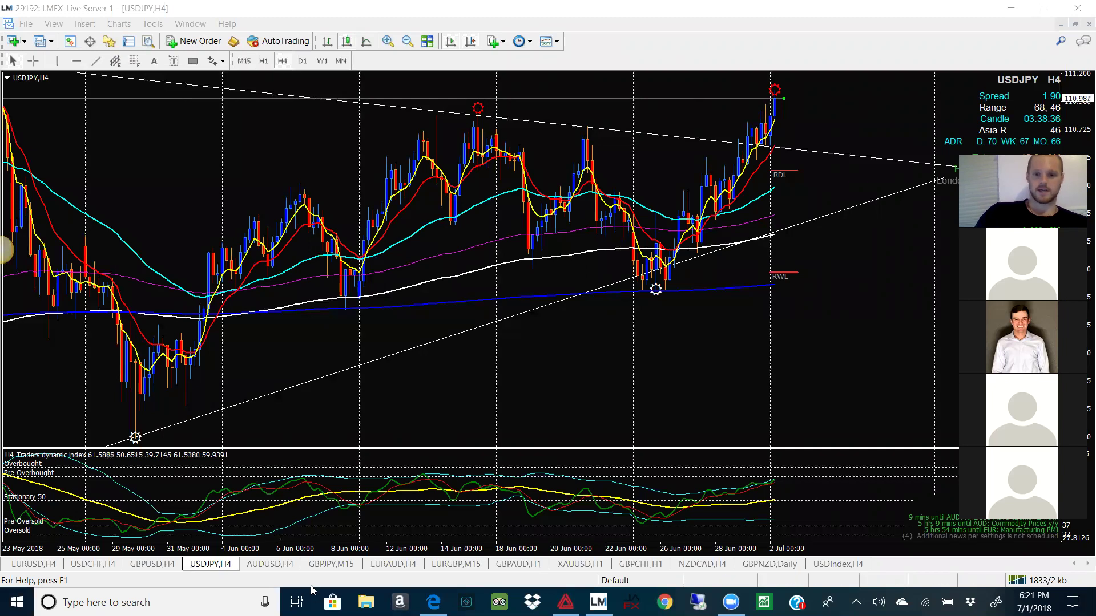
# Step: Sketch a red projected drop beside the latest candle, undo it, and switch to AUDUSD H4
pyautogui.moveTo(776, 98)
pyautogui.mouseDown()
pyautogui.moveTo(789, 85)
pyautogui.moveTo(796, 143)
pyautogui.mouseUp()
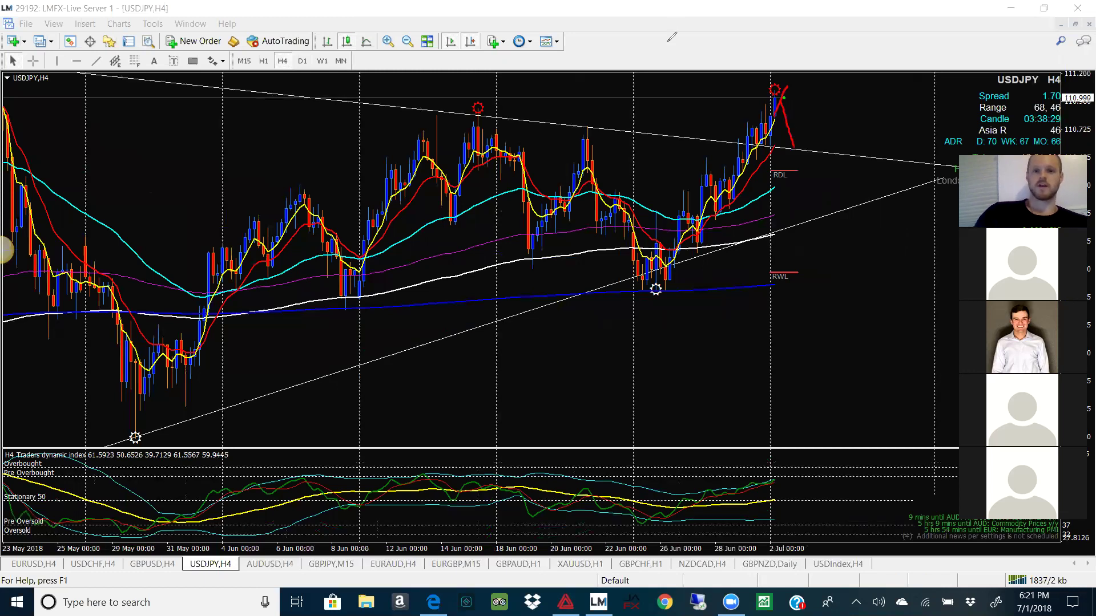
pyautogui.hotkey('ctrl', 'z')
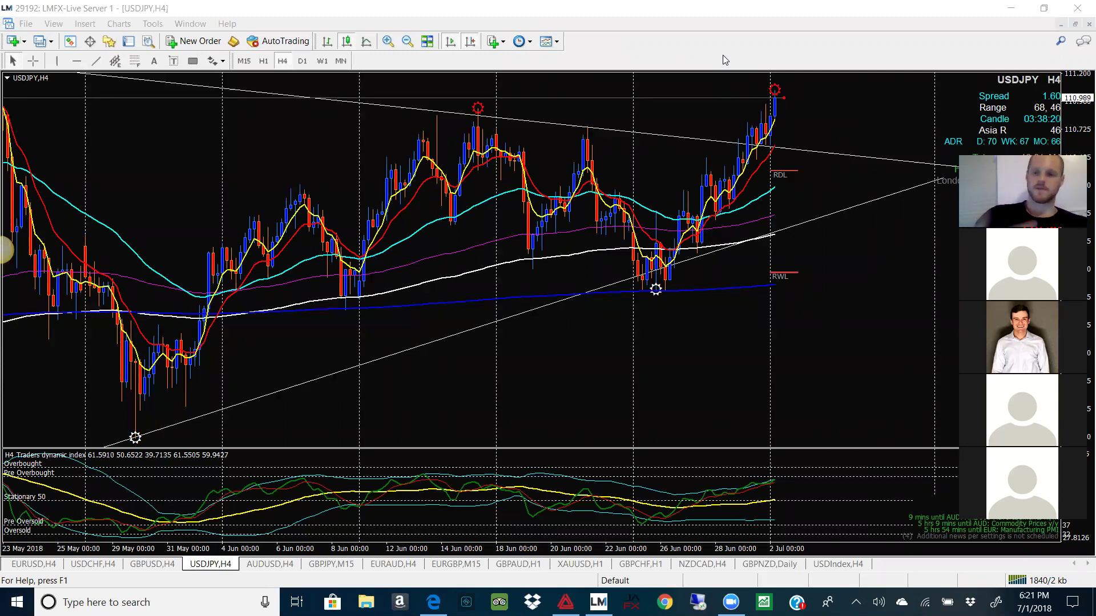
pyautogui.click(271, 565)
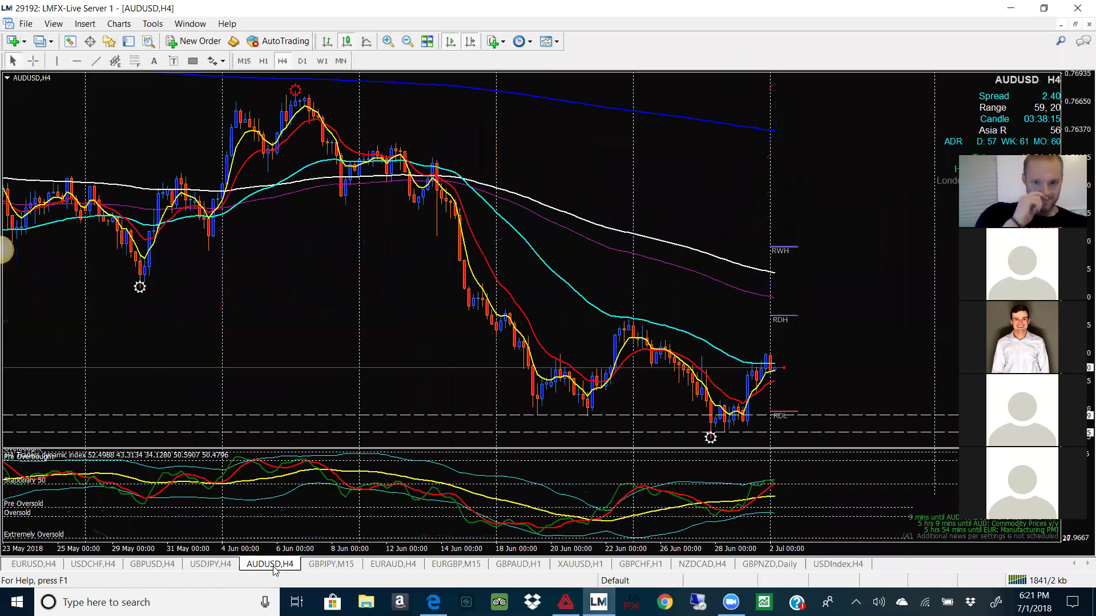
# Step: Apply the saved setup template to AUDUSD and switch it to the weekly timeframe
pyautogui.click(553, 47)
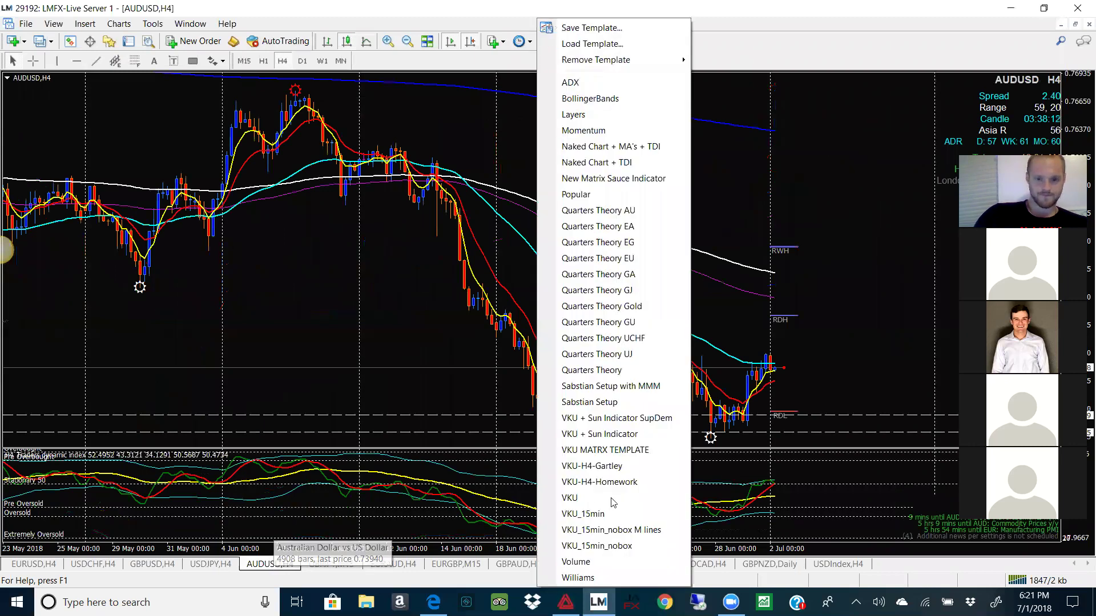
pyautogui.click(631, 390)
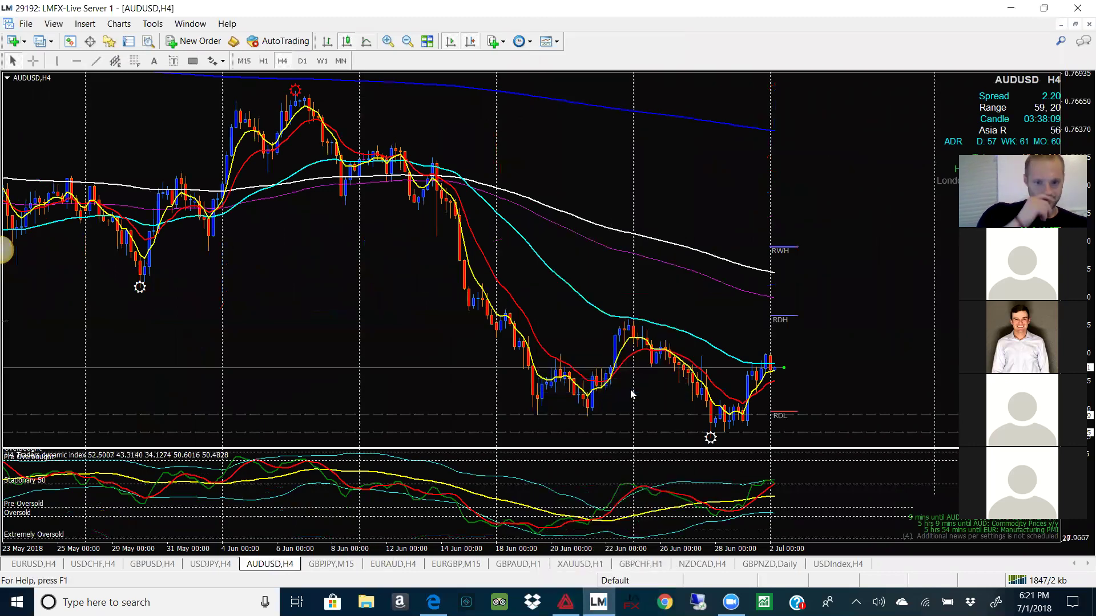
pyautogui.click(323, 60)
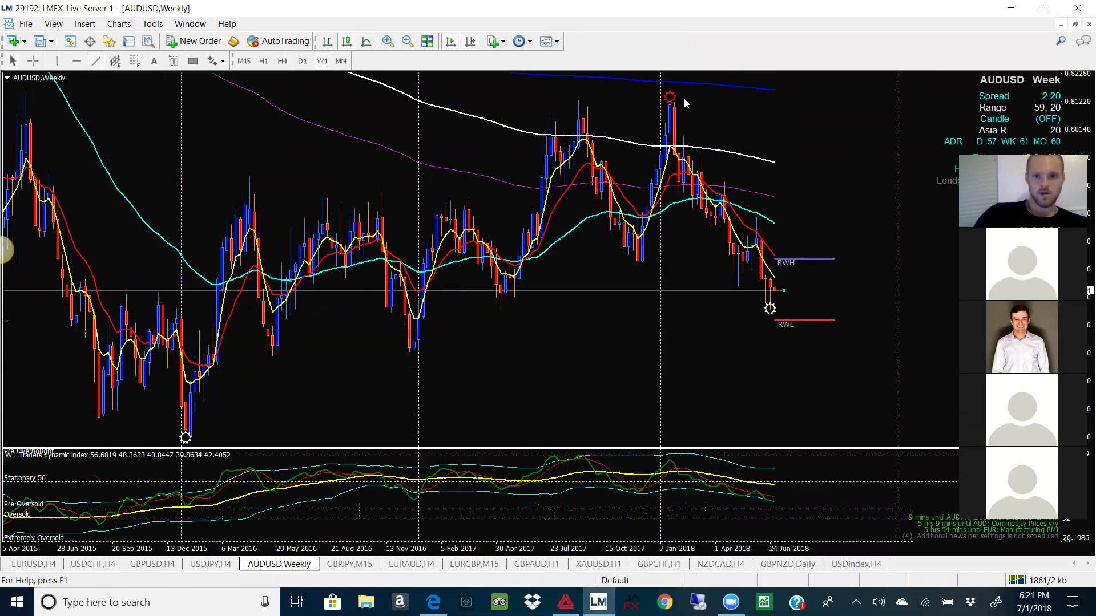
# Step: Draw two falling trendlines from the January 2018 peak, zoom out, then view it daily
pyautogui.moveTo(669, 97); pyautogui.dragTo(796, 274)
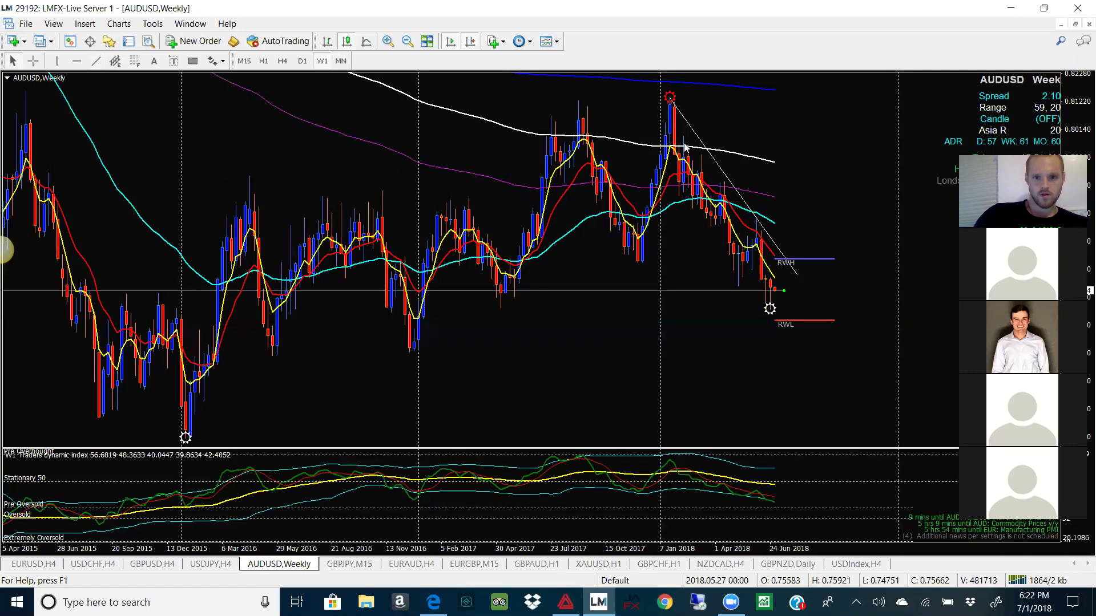
pyautogui.moveTo(685, 136); pyautogui.dragTo(788, 250)
pyautogui.moveTo(817, 283); pyautogui.dragTo(821, 288)
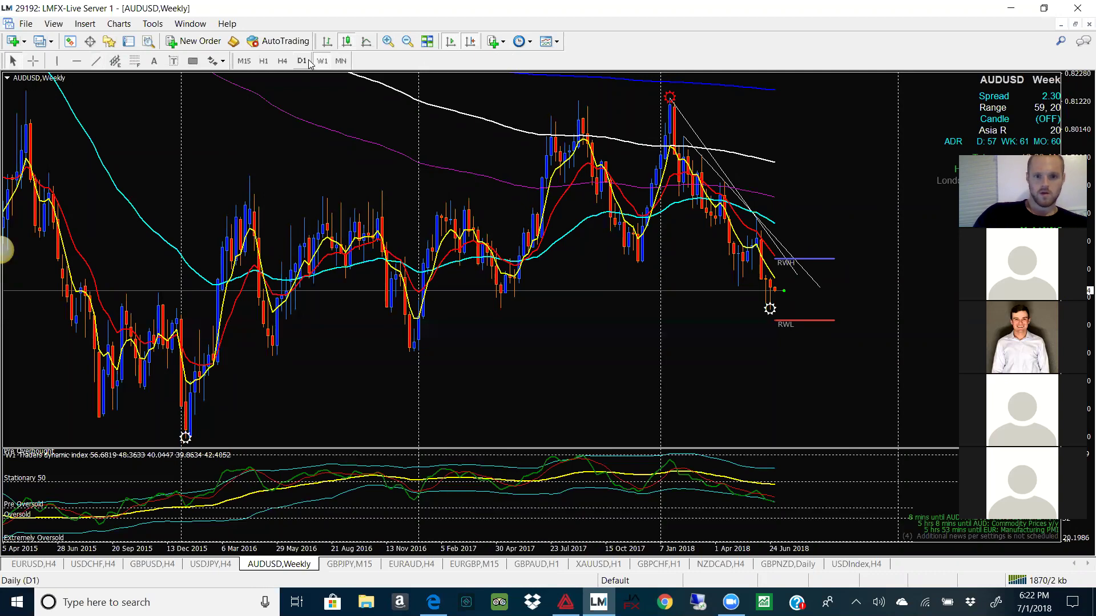
pyautogui.click(407, 41)
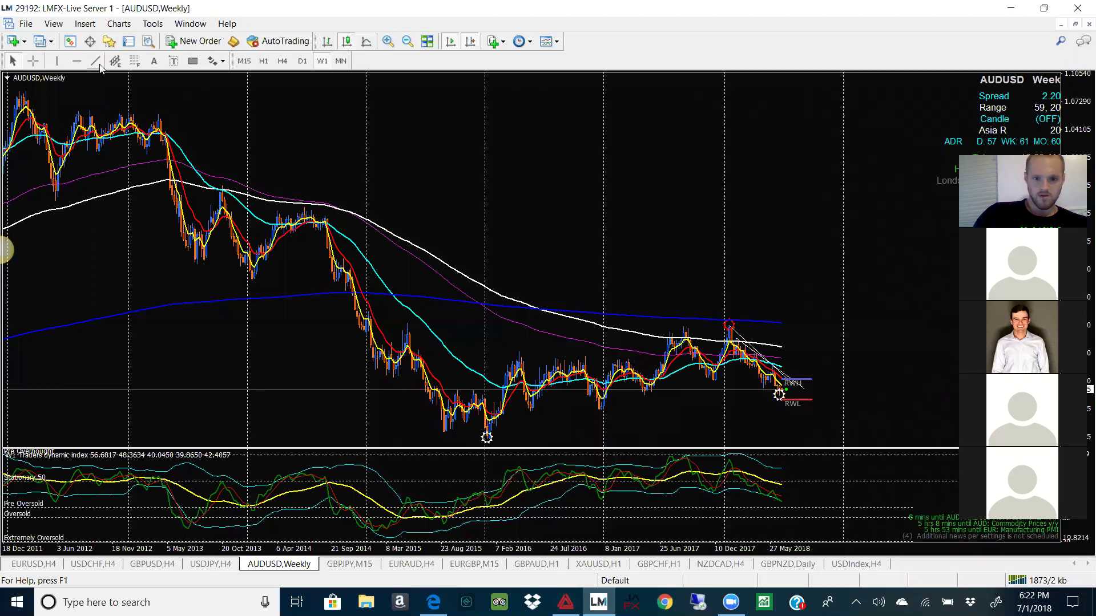
pyautogui.click(303, 61)
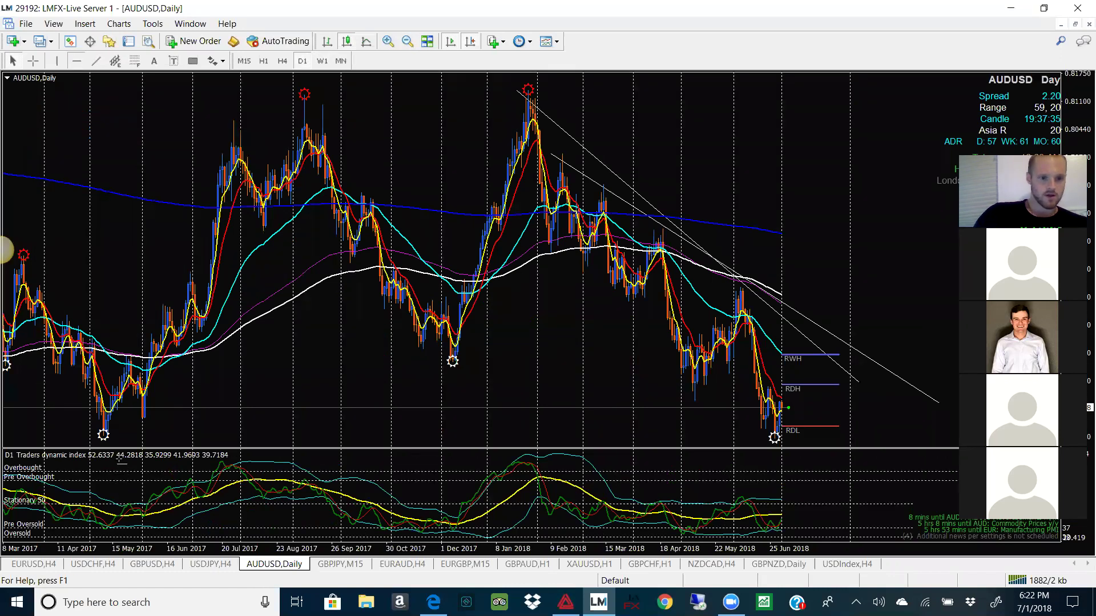
# Step: Place a dashed horizontal line at the recent AUDUSD daily low, nudged slightly lower
pyautogui.click(127, 432)
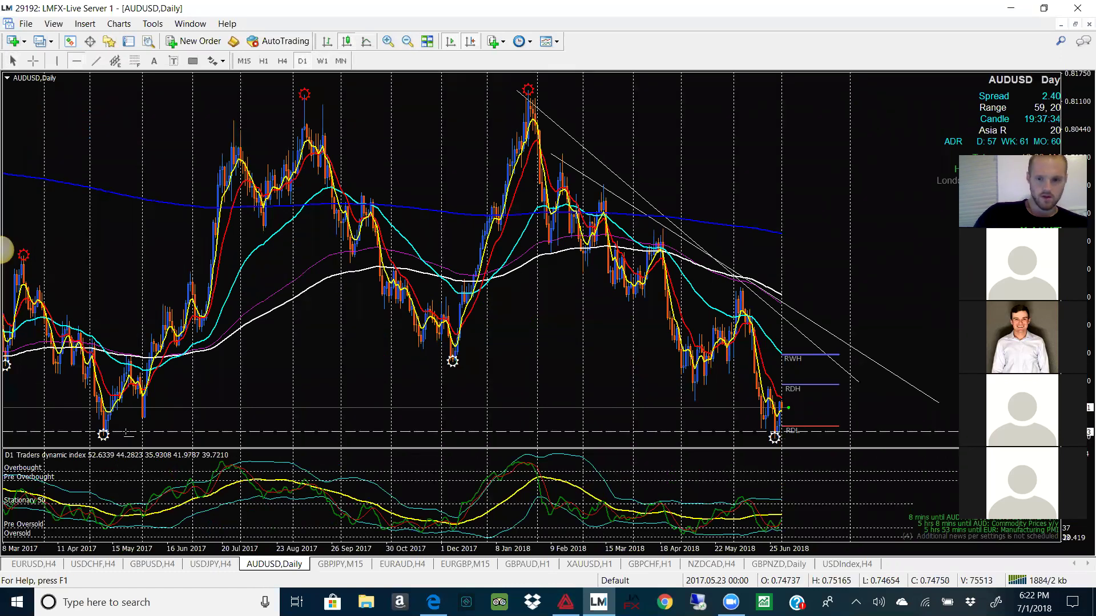
pyautogui.moveTo(127, 432); pyautogui.dragTo(128, 436)
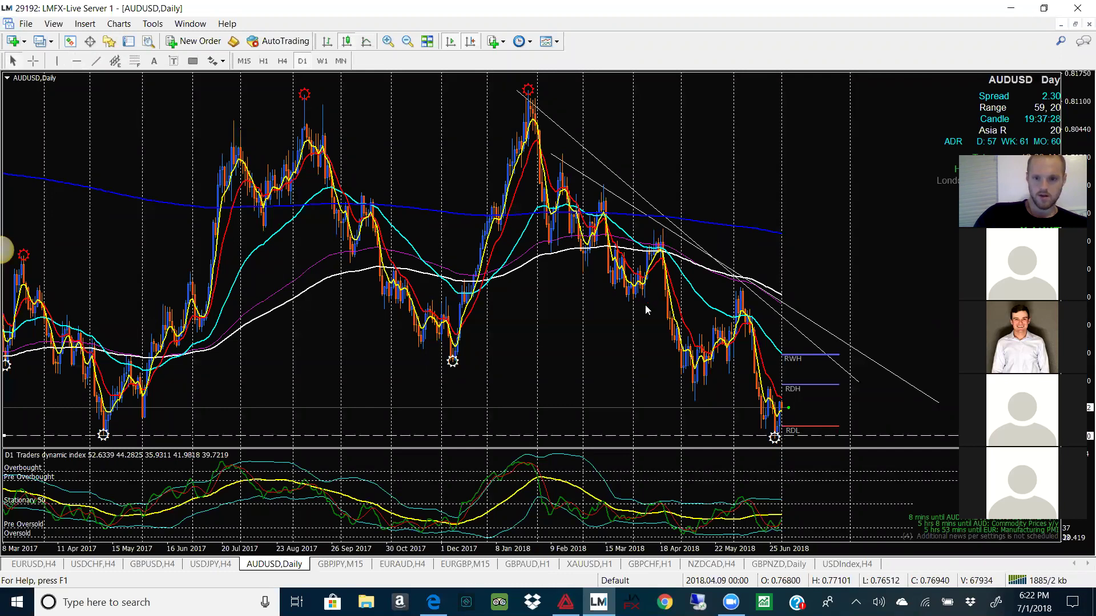
pyautogui.click(388, 41)
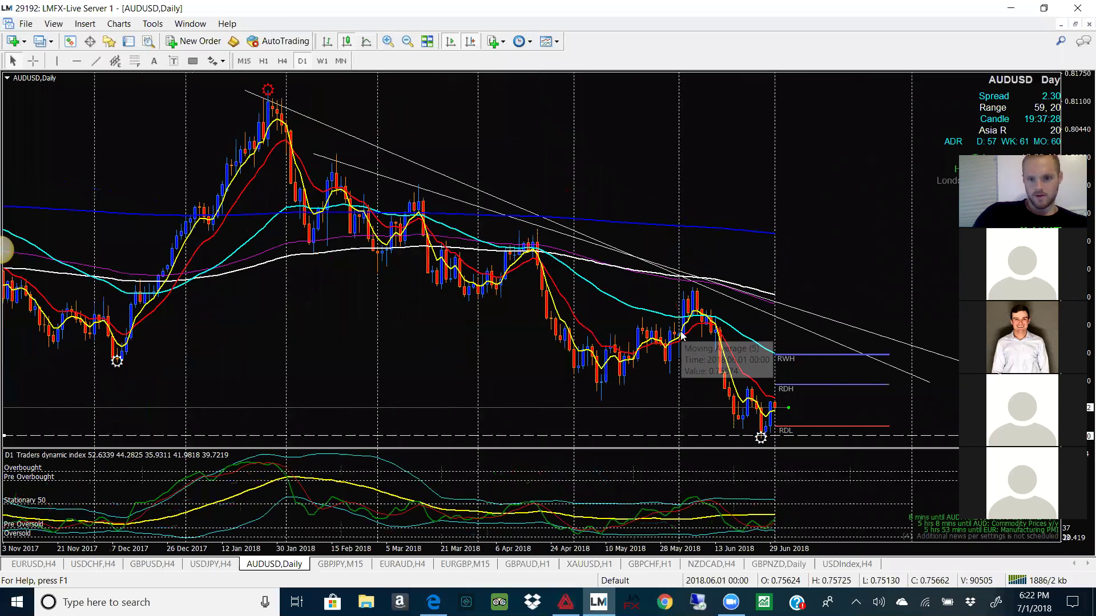
# Step: Realign both falling trendlines by moving their endpoints onto the peak and new angles
pyautogui.doubleClick(315, 154)
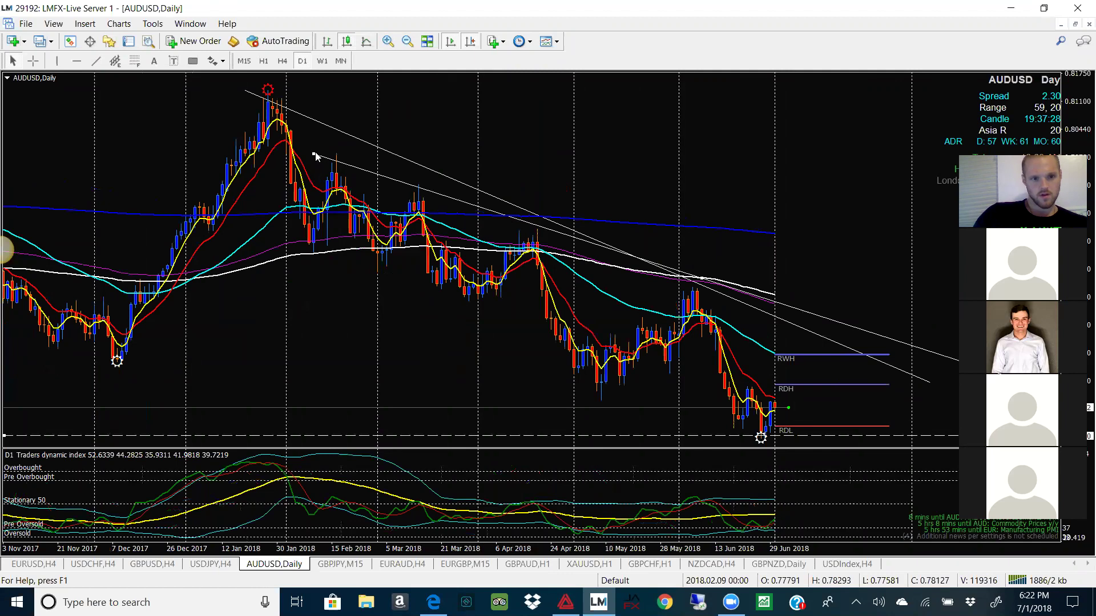
pyautogui.moveTo(313, 154); pyautogui.dragTo(336, 154)
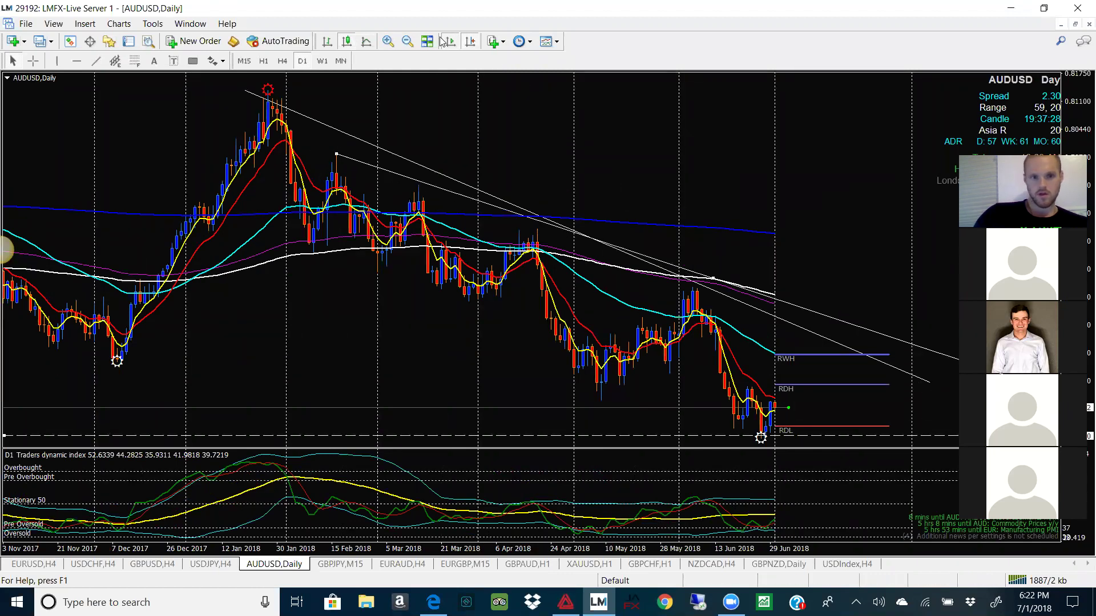
pyautogui.click(405, 42)
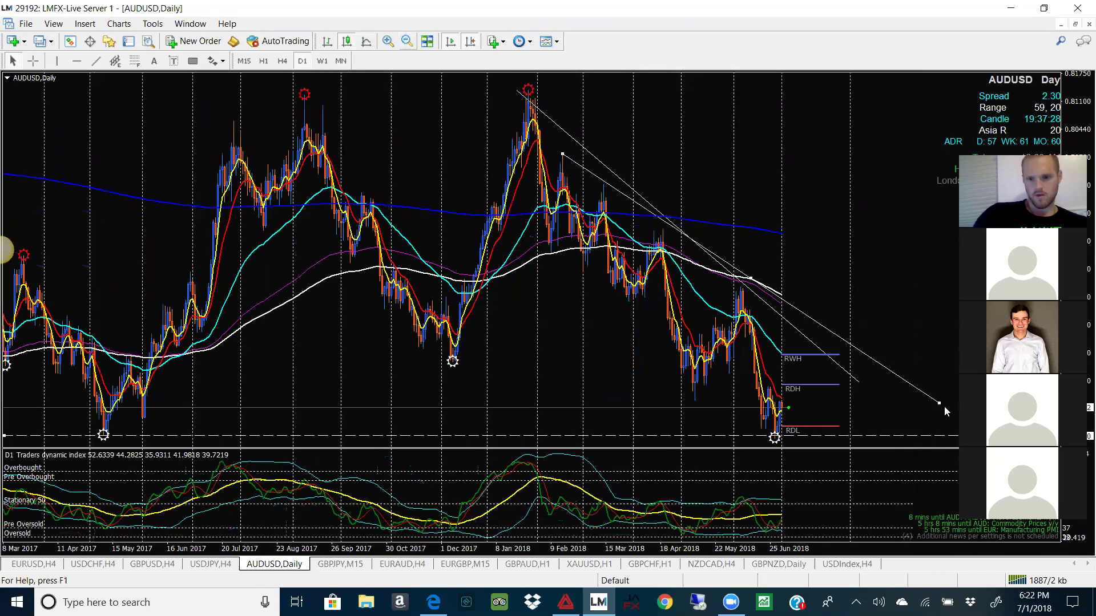
pyautogui.moveTo(939, 403); pyautogui.dragTo(850, 372)
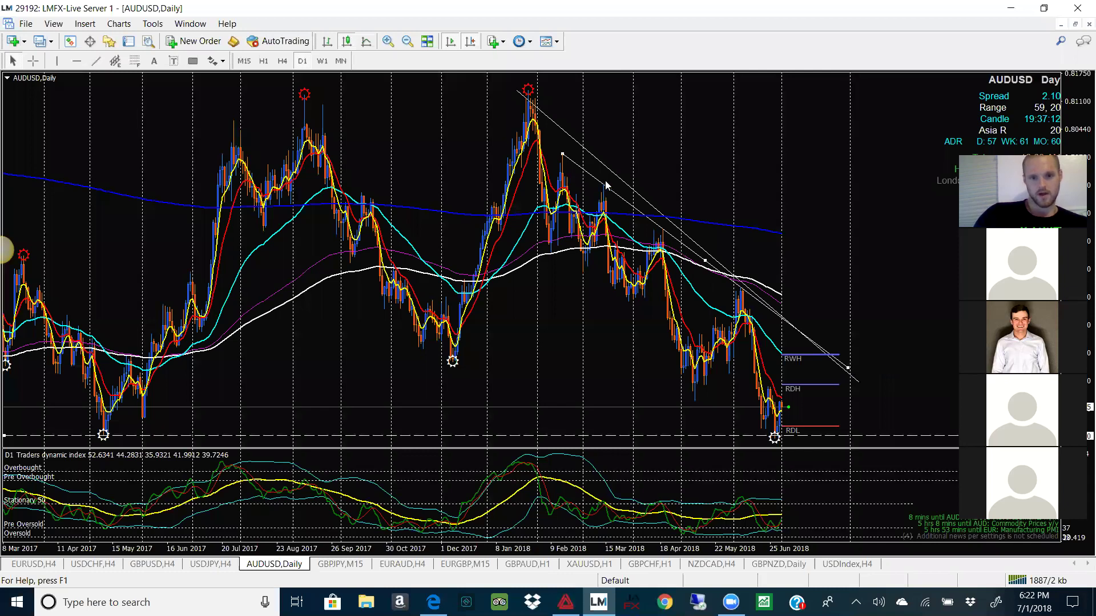
pyautogui.moveTo(520, 97); pyautogui.dragTo(528, 90)
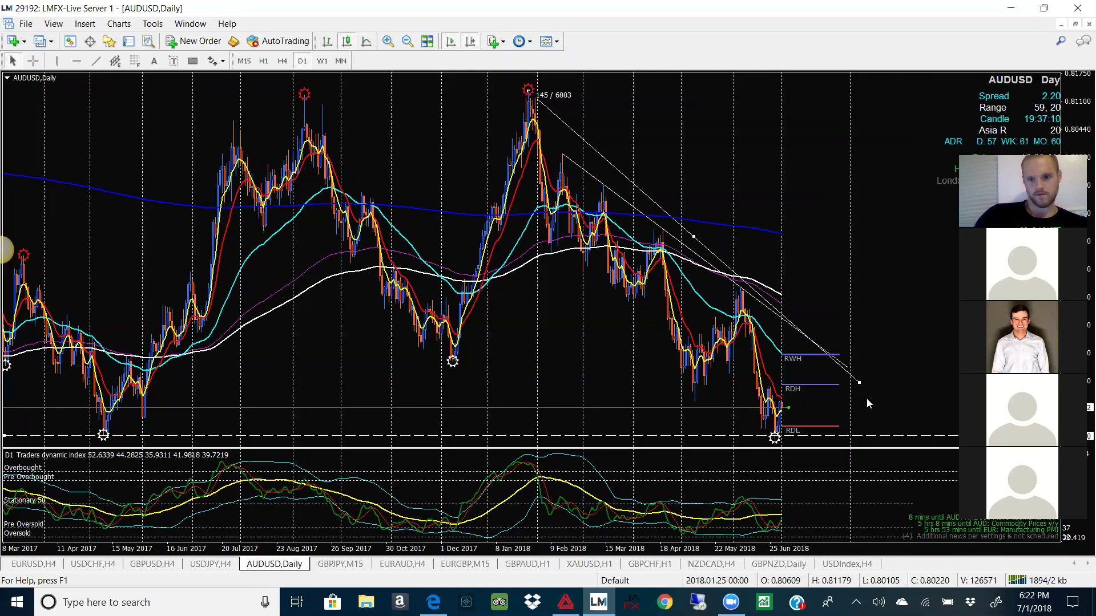
pyautogui.moveTo(860, 383); pyautogui.dragTo(847, 386)
pyautogui.click(758, 327)
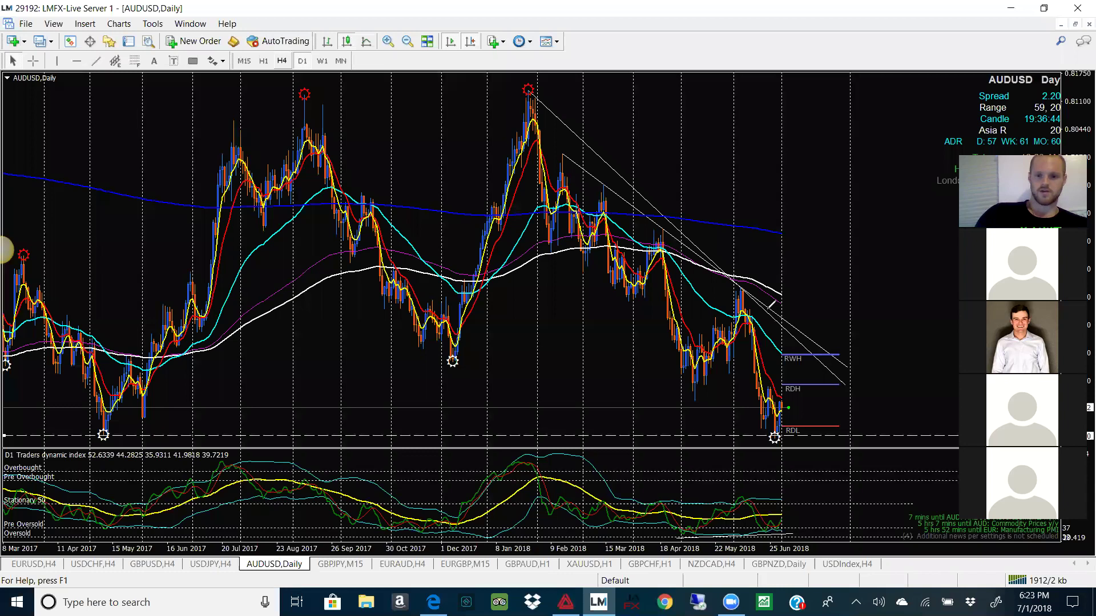
# Step: Circle the late-April-to-May swing and sketch a rise to RWH, then erase the red sketches
pyautogui.moveTo(663, 399); pyautogui.dragTo(682, 394)
pyautogui.moveTo(786, 421)
pyautogui.mouseDown()
pyautogui.moveTo(813, 354)
pyautogui.moveTo(856, 449)
pyautogui.mouseUp()
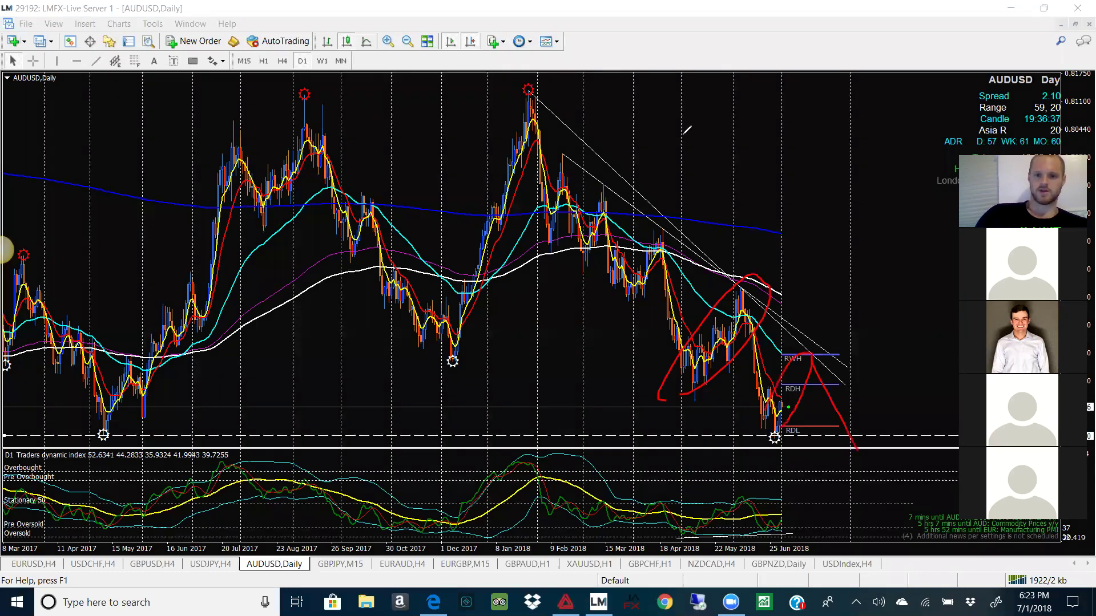
pyautogui.press('Escape')
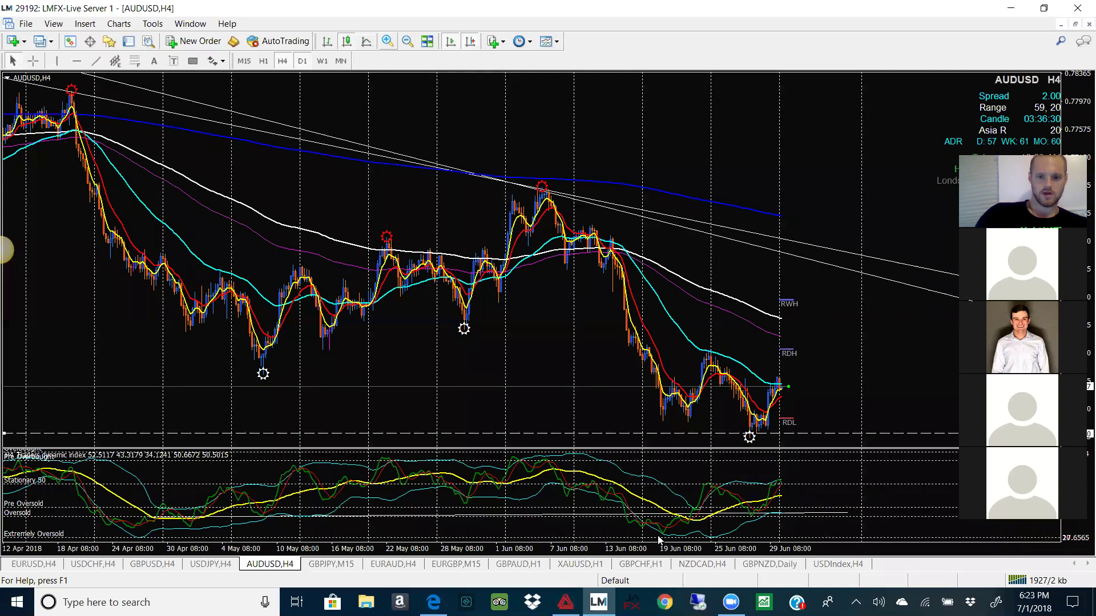
# Step: Draw a rising indicator-pane trendline, one along the June lows, and one falling from the June high
pyautogui.moveTo(659, 536); pyautogui.dragTo(817, 502)
pyautogui.click(101, 60)
pyautogui.moveTo(651, 411); pyautogui.dragTo(791, 432)
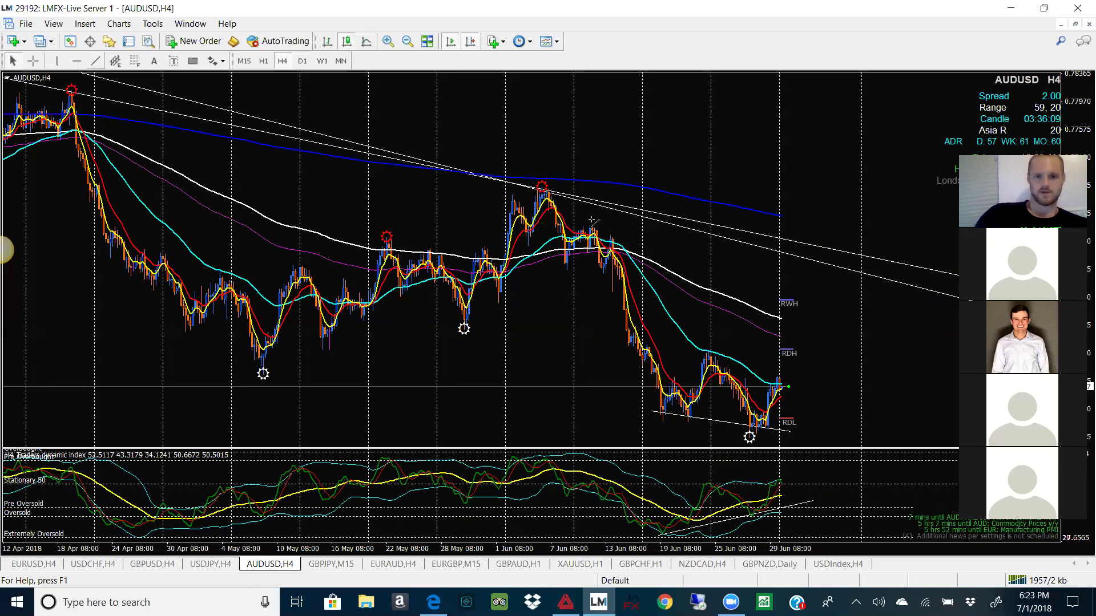
pyautogui.moveTo(547, 189); pyautogui.dragTo(826, 403)
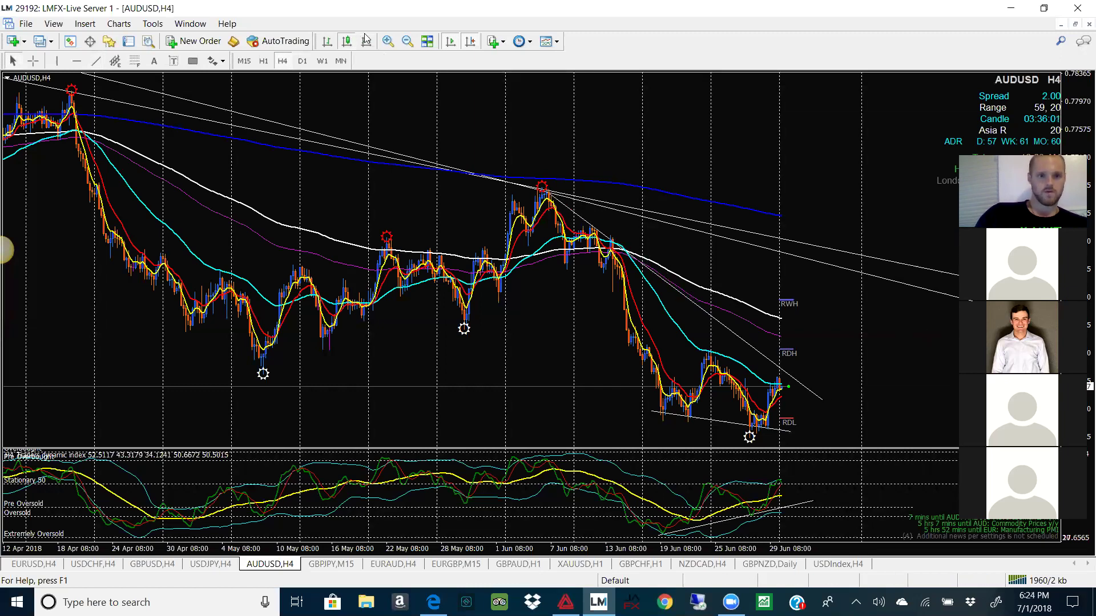
pyautogui.click(389, 42)
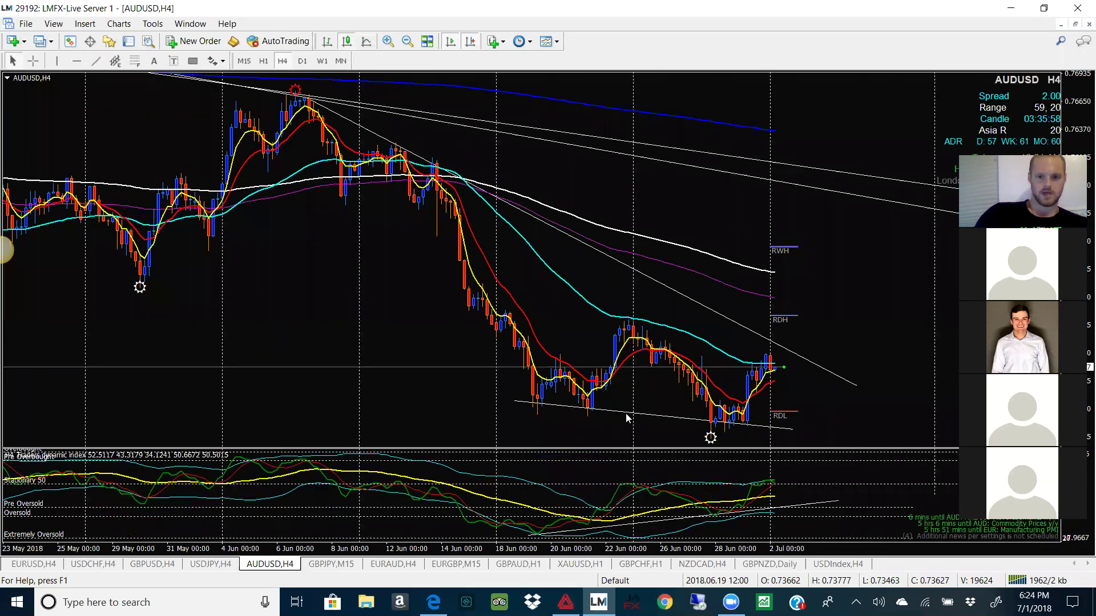
# Step: Delete the lower trendline along the lows and sketch projected price paths past the last candles
pyautogui.doubleClick(688, 420)
pyautogui.press('Delete')
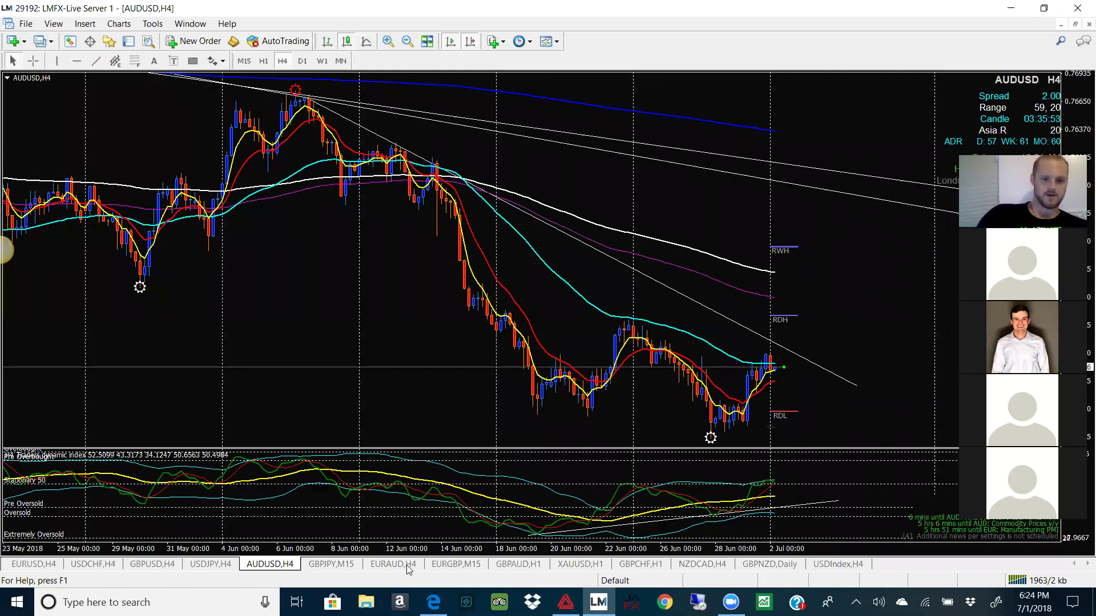
pyautogui.moveTo(777, 365)
pyautogui.mouseDown()
pyautogui.moveTo(795, 358)
pyautogui.moveTo(828, 449)
pyautogui.mouseUp()
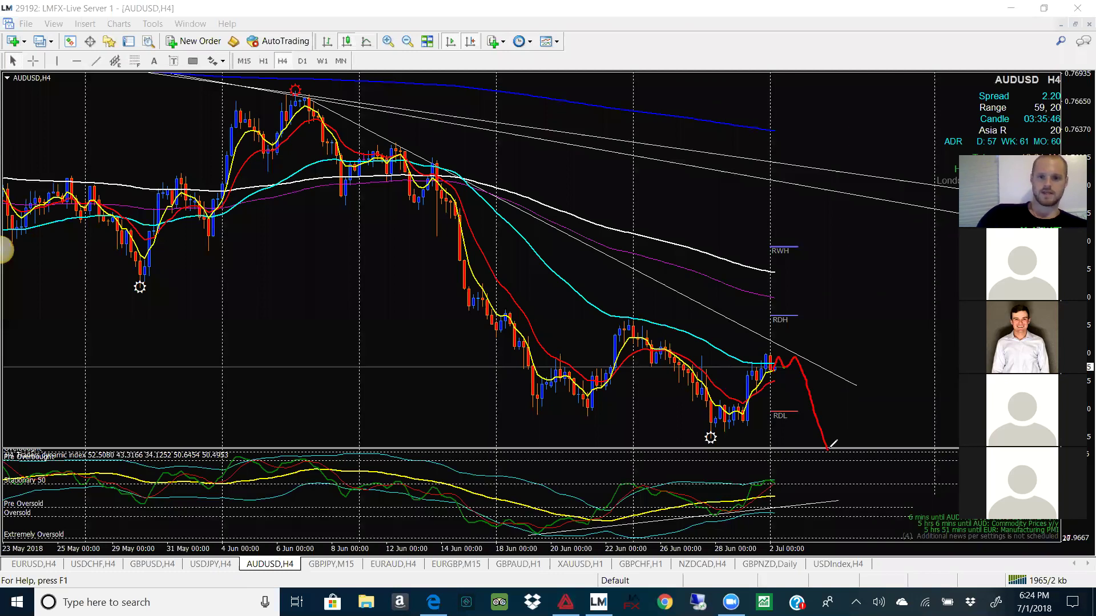
pyautogui.moveTo(774, 359)
pyautogui.mouseDown()
pyautogui.moveTo(791, 380)
pyautogui.moveTo(799, 368)
pyautogui.moveTo(814, 429)
pyautogui.mouseUp()
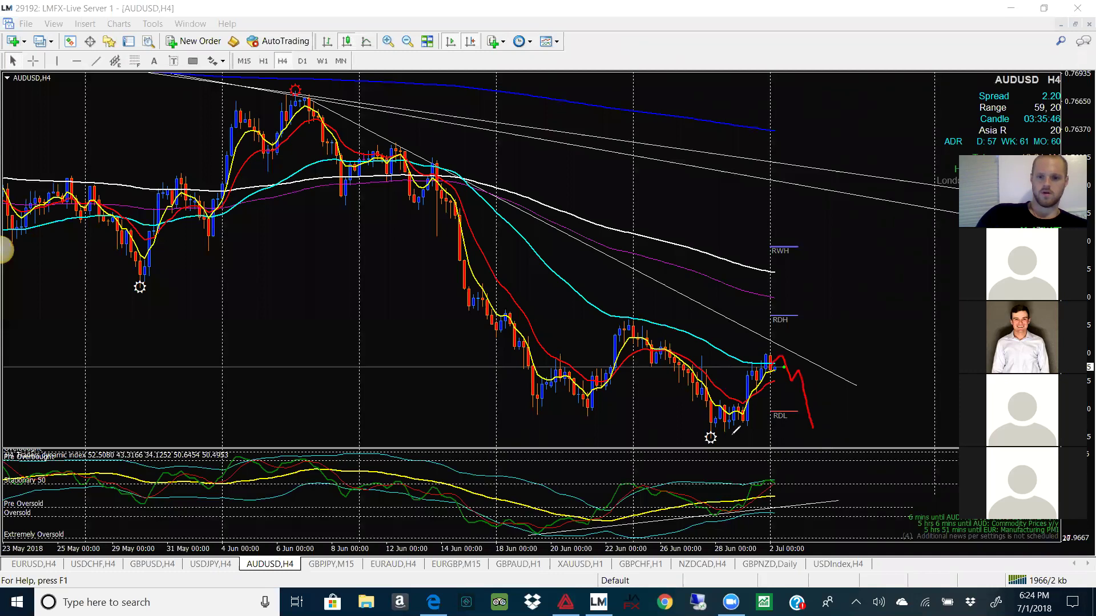
# Step: Draw a red level from the 28 Jun low and a path up toward the trendline, then clear them
pyautogui.moveTo(710, 435)
pyautogui.mouseDown()
pyautogui.moveTo(827, 429)
pyautogui.moveTo(825, 408)
pyautogui.moveTo(845, 380)
pyautogui.mouseUp()
pyautogui.click(846, 390)
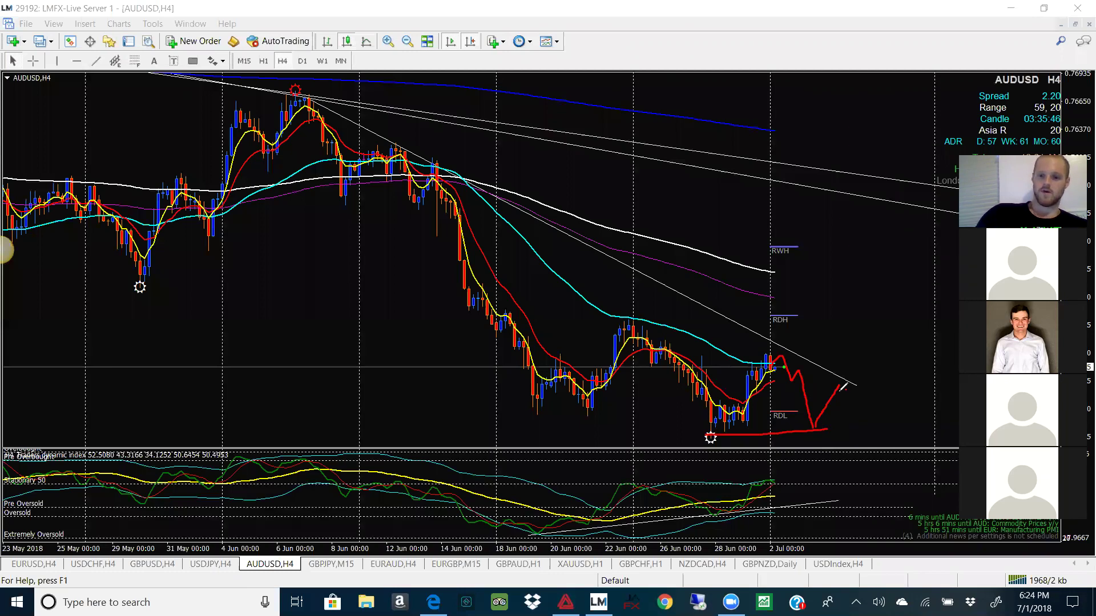
pyautogui.moveTo(844, 380)
pyautogui.mouseDown()
pyautogui.moveTo(867, 339)
pyautogui.moveTo(885, 360)
pyautogui.moveTo(922, 267)
pyautogui.mouseUp()
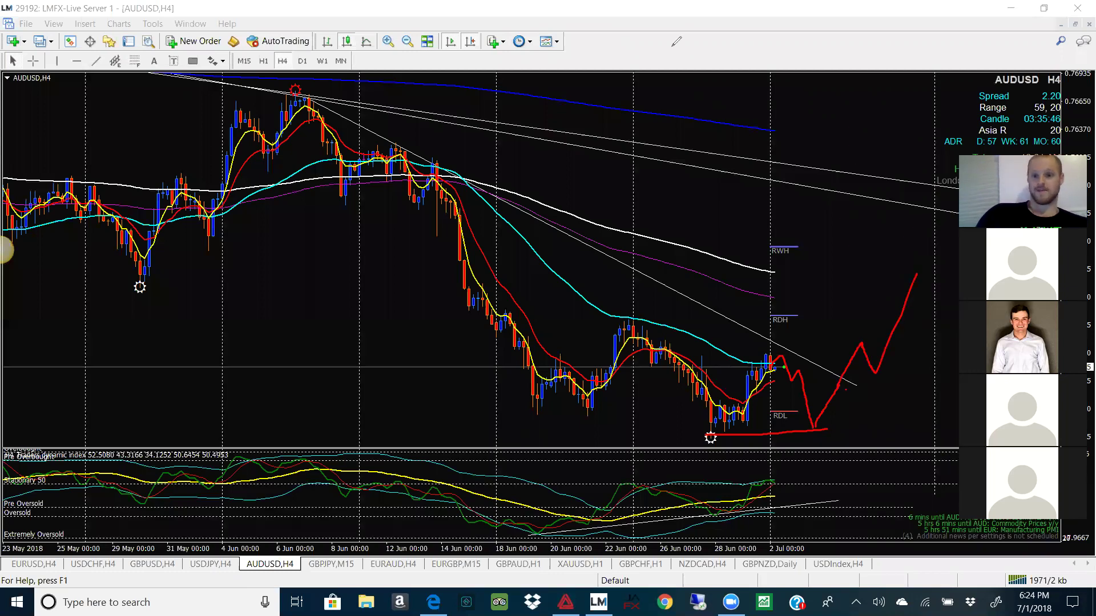
pyautogui.press('e')
# Step: Sketch a projected rally and a red level at the white average, then erase them
pyautogui.moveTo(783, 369)
pyautogui.mouseDown()
pyautogui.moveTo(798, 366)
pyautogui.moveTo(817, 322)
pyautogui.moveTo(848, 360)
pyautogui.moveTo(897, 214)
pyautogui.mouseUp()
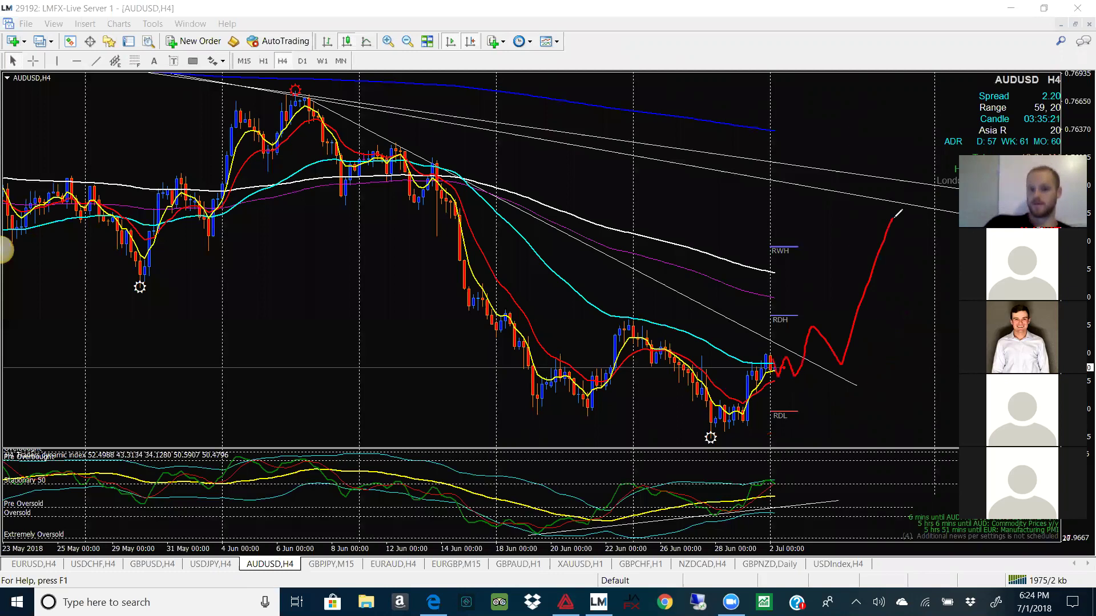
pyautogui.moveTo(771, 274)
pyautogui.mouseDown()
pyautogui.moveTo(940, 282)
pyautogui.moveTo(886, 264)
pyautogui.moveTo(868, 288)
pyautogui.mouseUp()
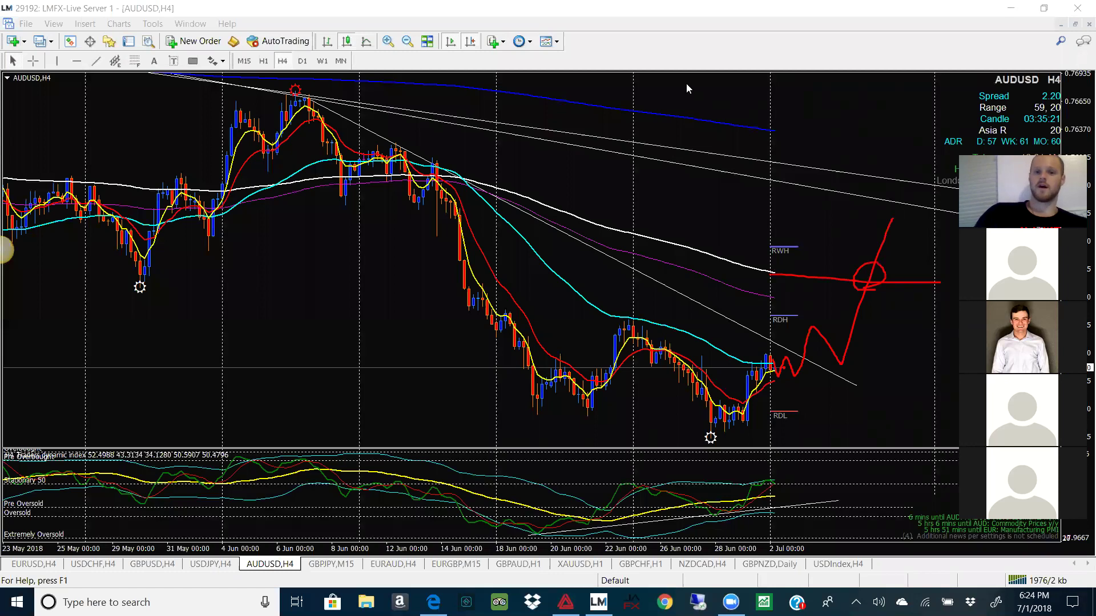
pyautogui.press('e')
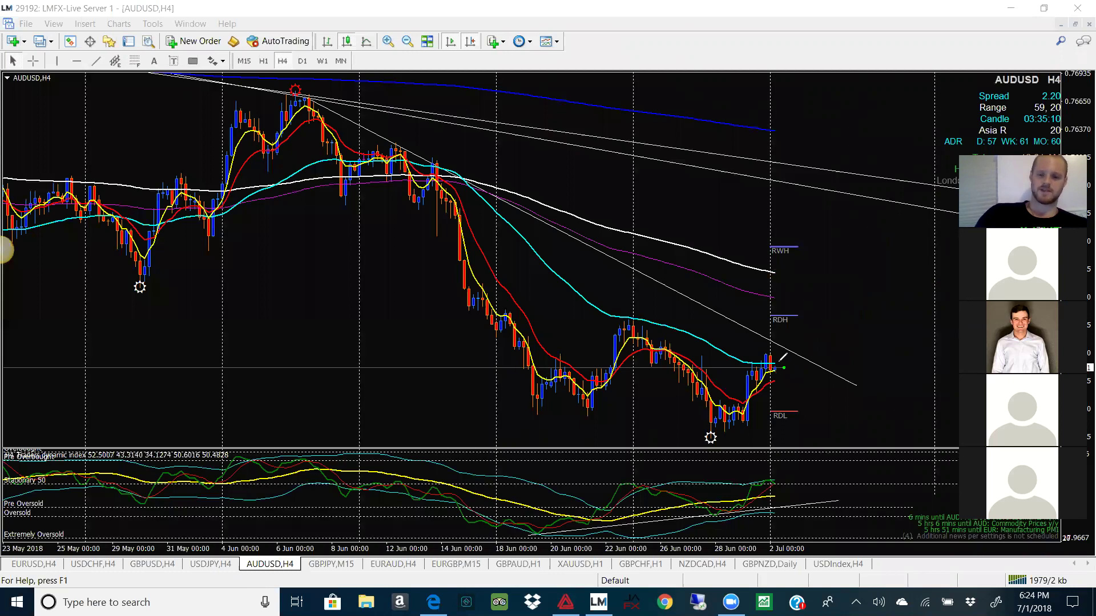
# Step: Sketch a drop toward RDL and place a dashed horizontal line at the RDL level
pyautogui.moveTo(779, 361); pyautogui.dragTo(797, 408)
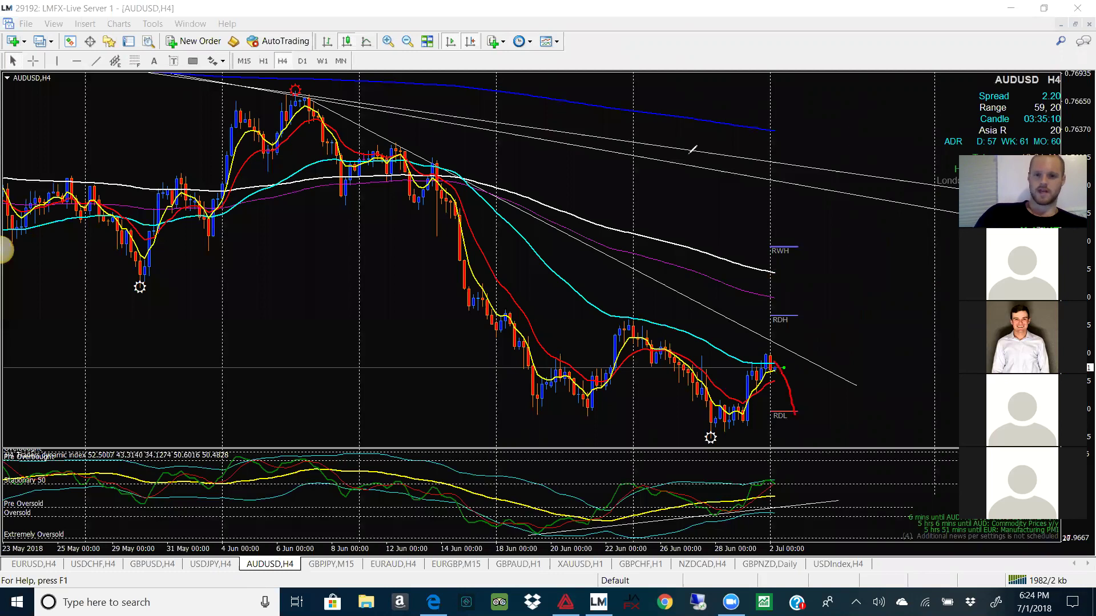
pyautogui.click(76, 61)
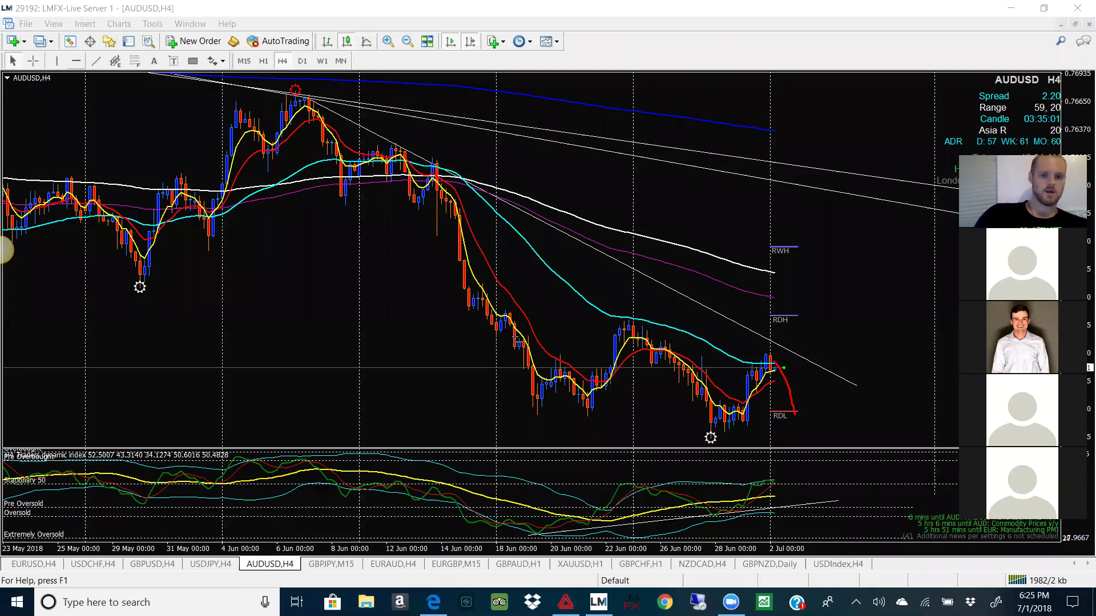
pyautogui.click(609, 417)
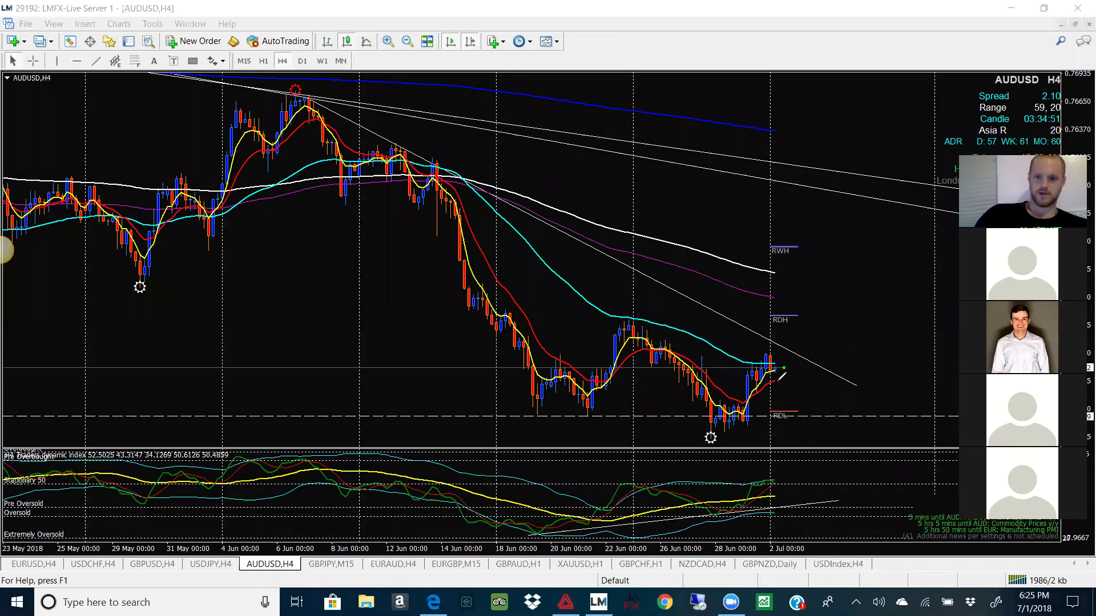
# Step: Sketch a dip-and-rebound, circle the 20 Jun and 28 Jun lows, clear them, and go to GBPJPY M15
pyautogui.moveTo(781, 358)
pyautogui.mouseDown()
pyautogui.moveTo(817, 406)
pyautogui.moveTo(855, 315)
pyautogui.mouseUp()
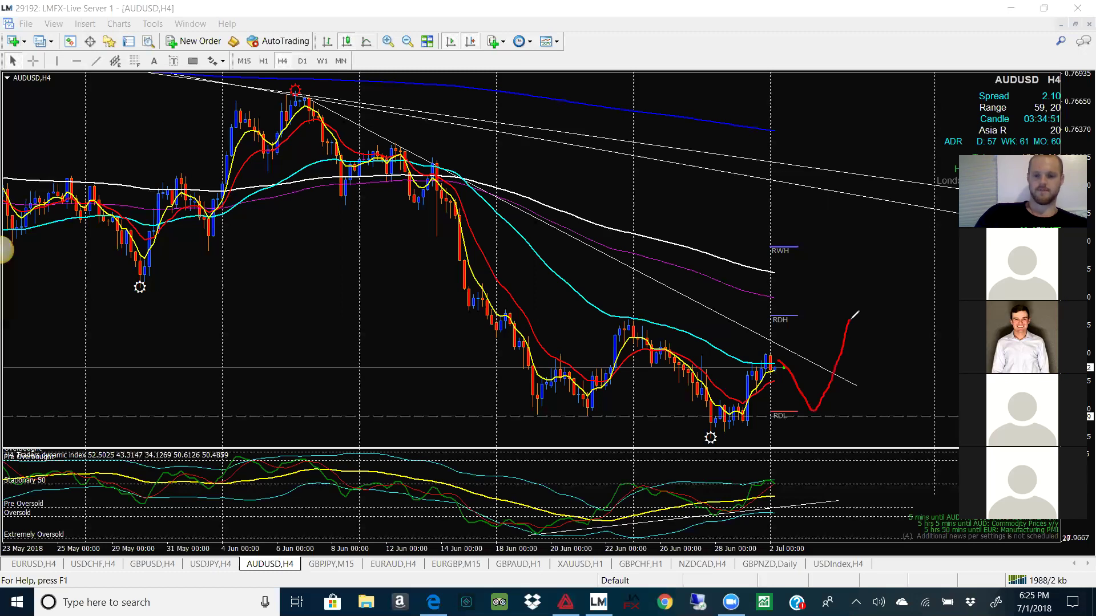
pyautogui.moveTo(542, 422)
pyautogui.mouseDown()
pyautogui.moveTo(565, 394)
pyautogui.moveTo(537, 416)
pyautogui.mouseUp()
pyautogui.moveTo(720, 403)
pyautogui.mouseDown()
pyautogui.moveTo(742, 427)
pyautogui.moveTo(759, 424)
pyautogui.mouseUp()
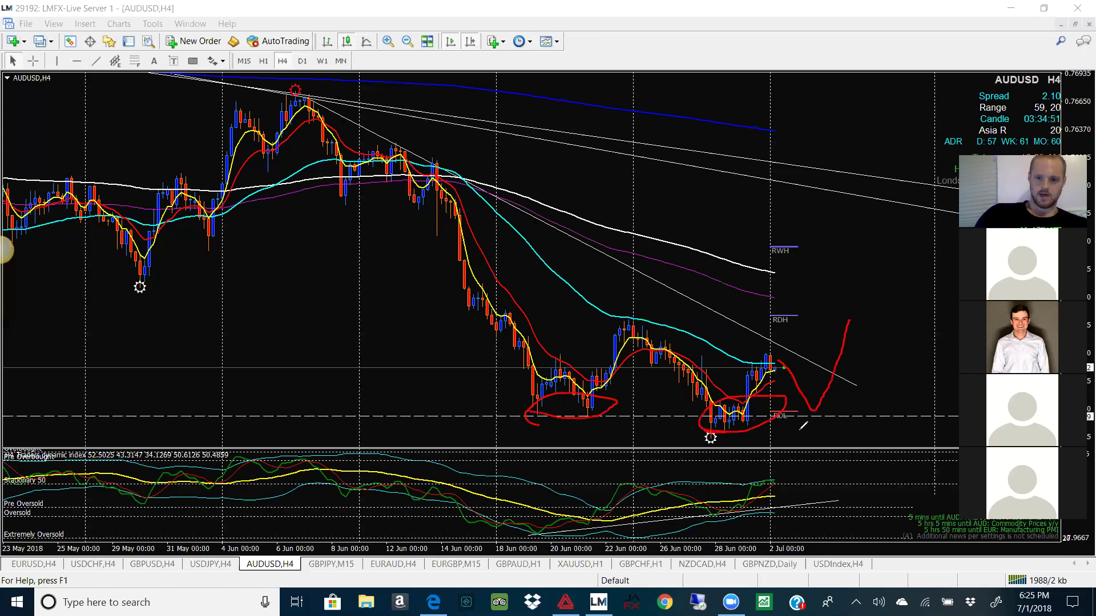
pyautogui.moveTo(822, 412)
pyautogui.mouseDown()
pyautogui.moveTo(808, 394)
pyautogui.moveTo(813, 411)
pyautogui.mouseUp()
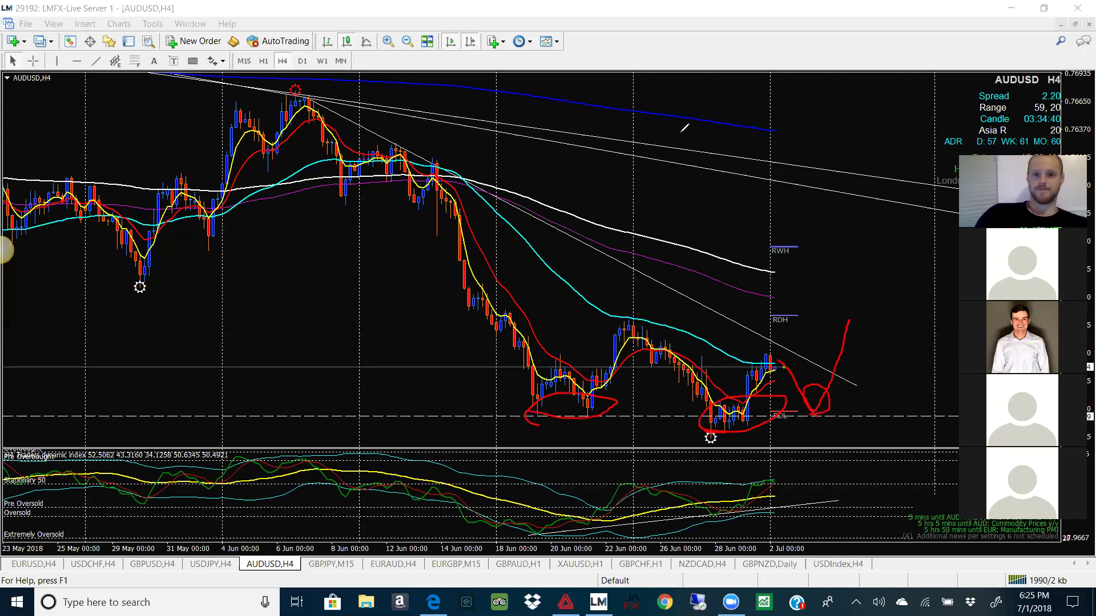
pyautogui.press('Escape')
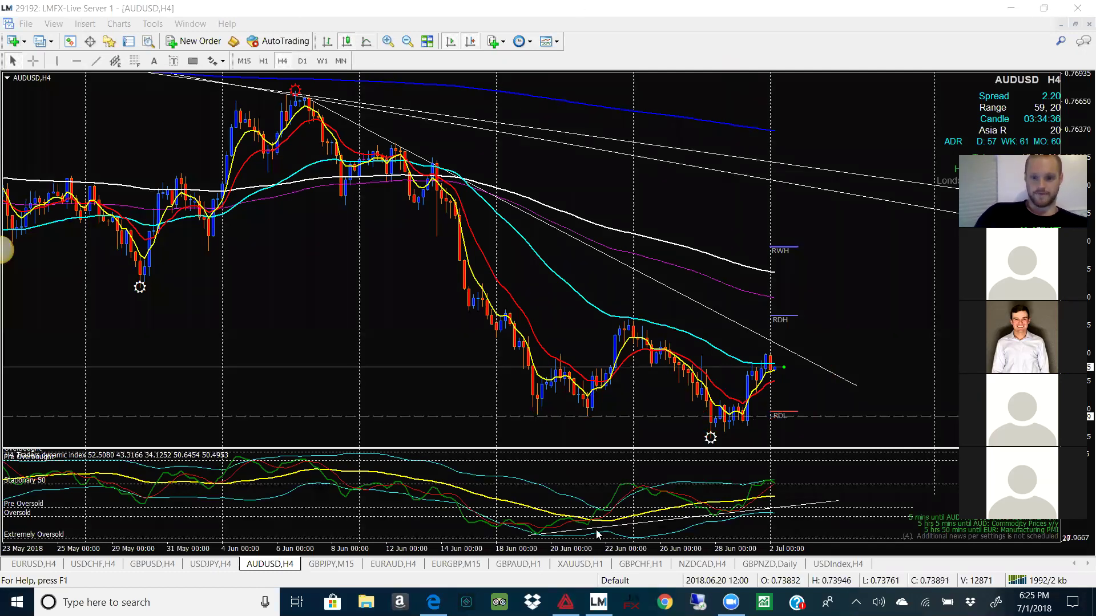
pyautogui.hotkey('ctrl', 'Tab')
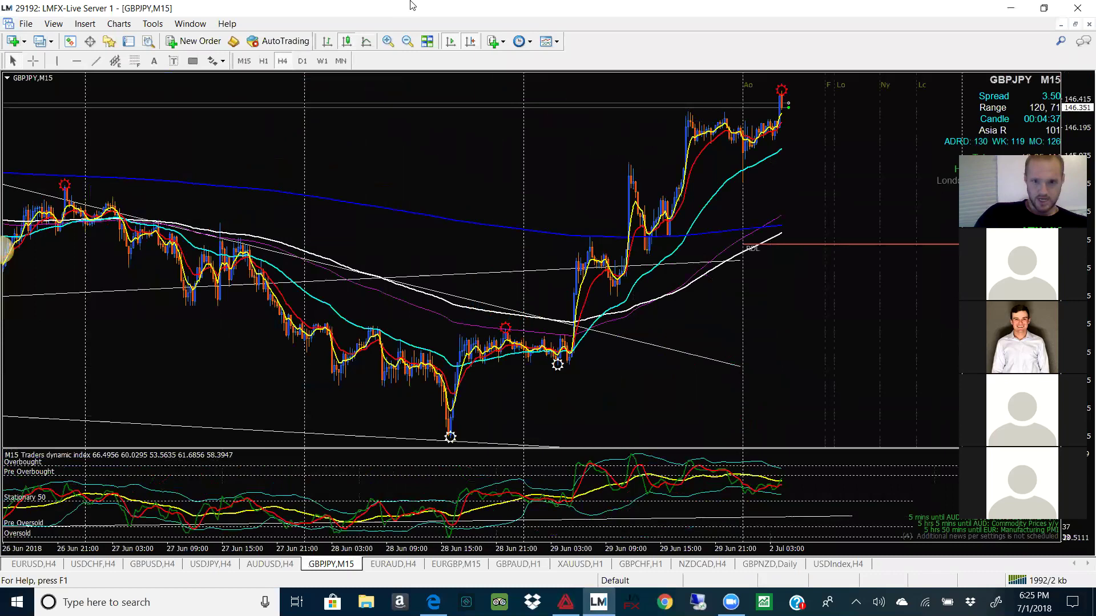
# Step: Apply the Sabstian Setup with MMM template and put GBPJPY on the weekly timeframe
pyautogui.click(549, 44)
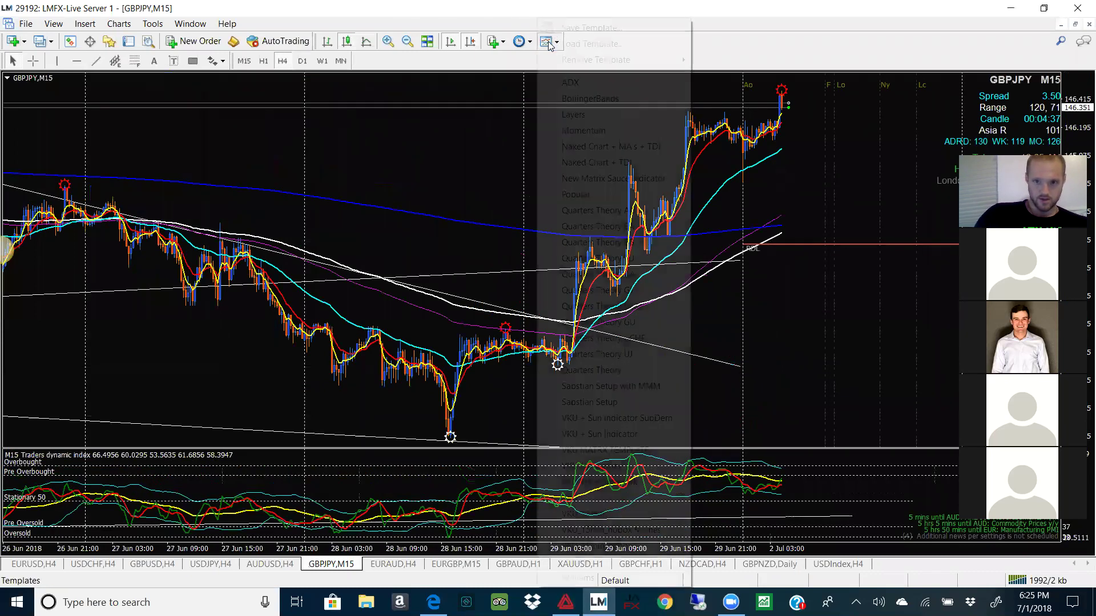
pyautogui.click(642, 388)
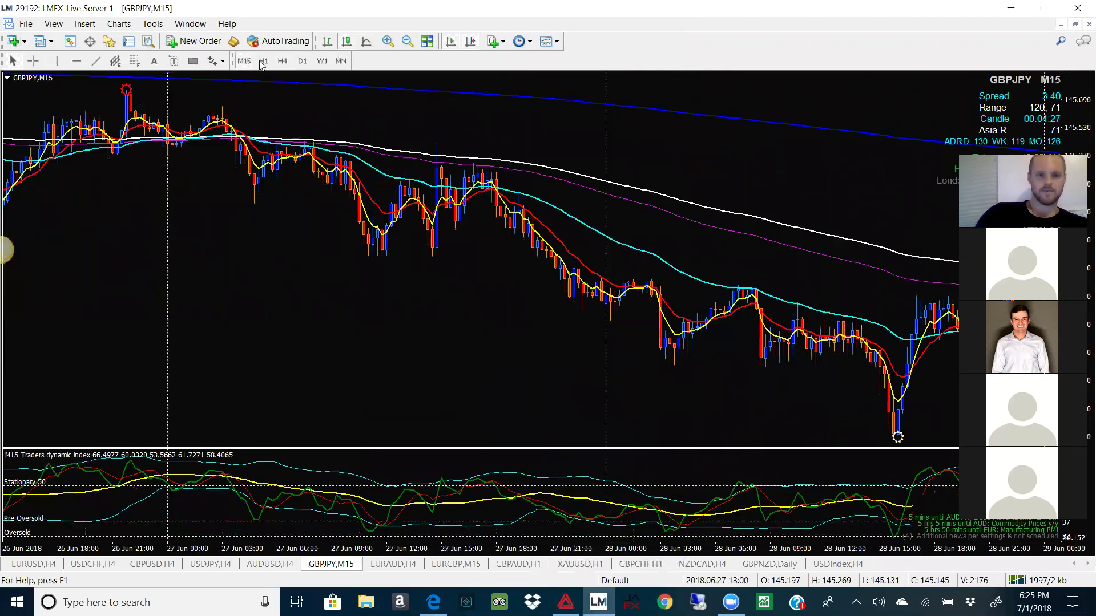
pyautogui.click(323, 61)
pyautogui.click(407, 42)
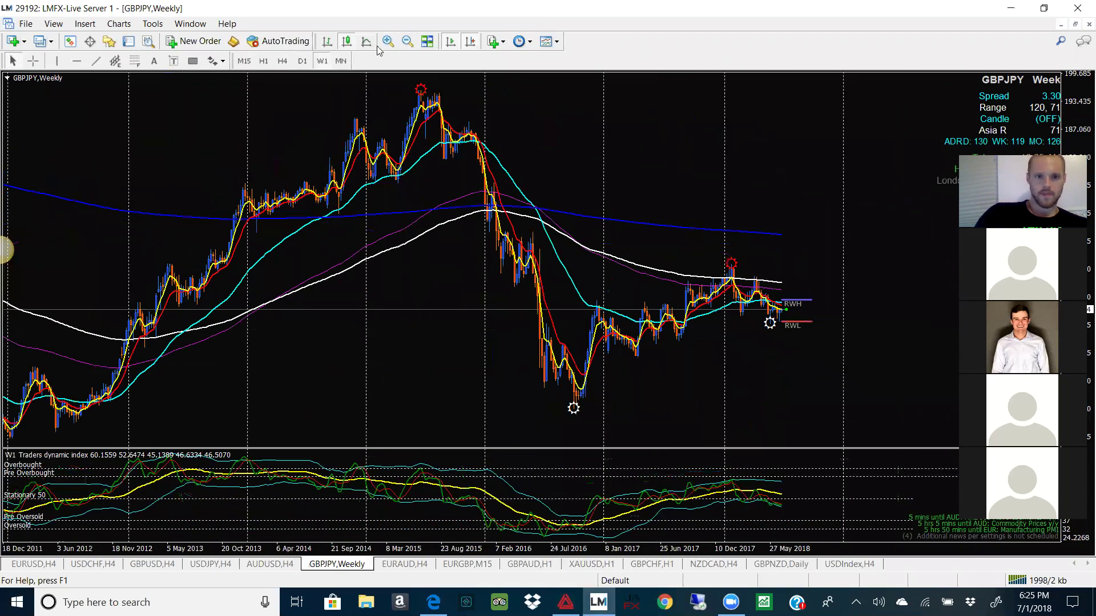
pyautogui.click(388, 41)
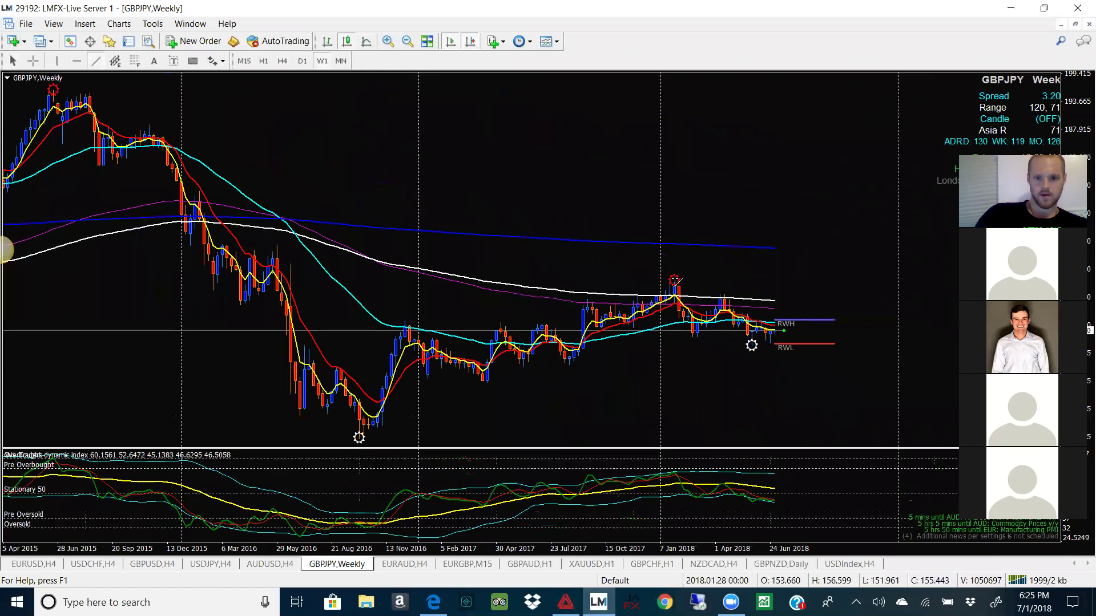
# Step: Draw a falling trendline from the early-2018 high and two rising ones from the 2016 and higher lows
pyautogui.moveTo(674, 279); pyautogui.dragTo(816, 331)
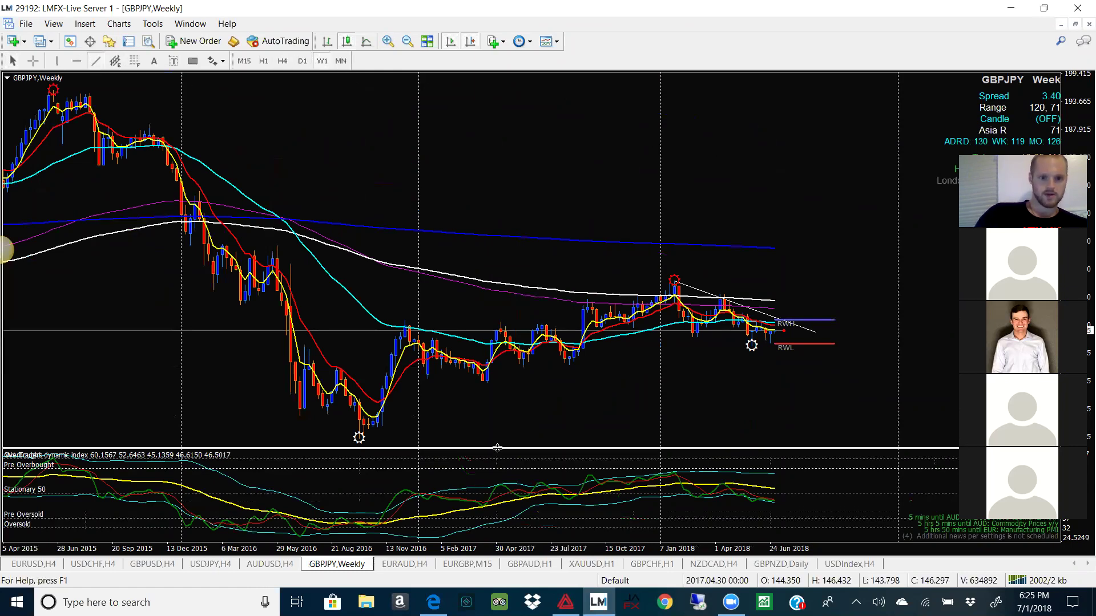
pyautogui.moveTo(359, 438); pyautogui.dragTo(582, 397)
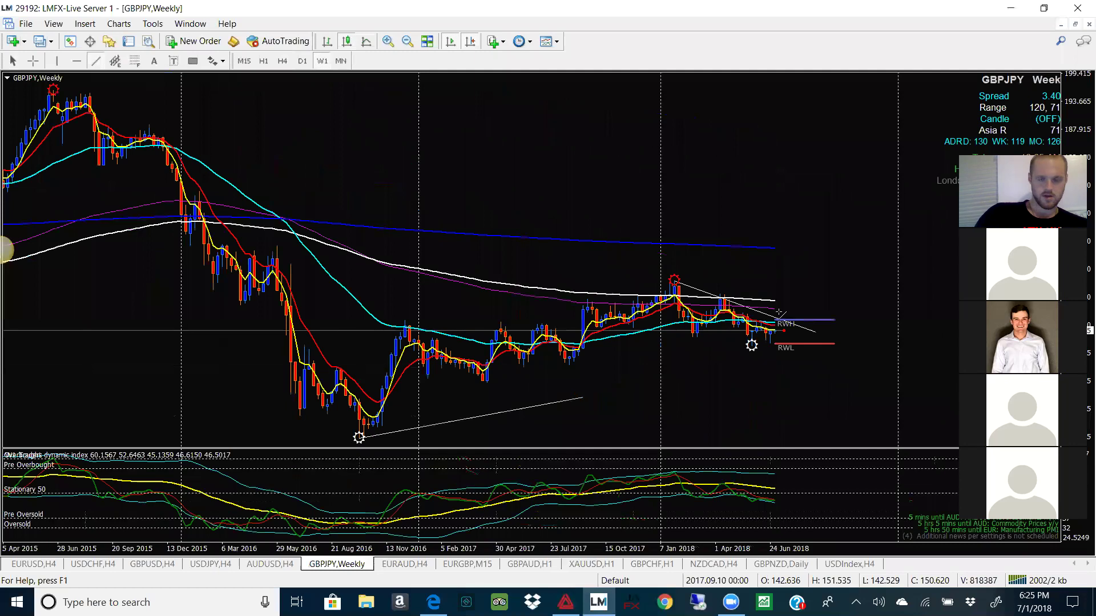
pyautogui.moveTo(782, 311); pyautogui.dragTo(802, 303)
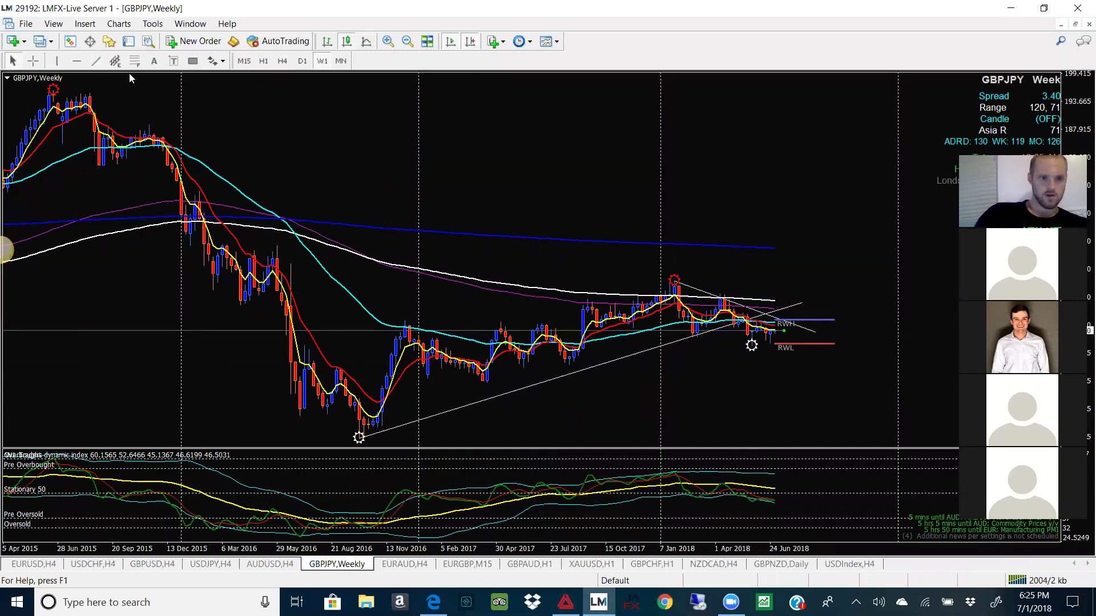
pyautogui.moveTo(484, 382); pyautogui.dragTo(751, 345)
pyautogui.moveTo(832, 313); pyautogui.dragTo(825, 299)
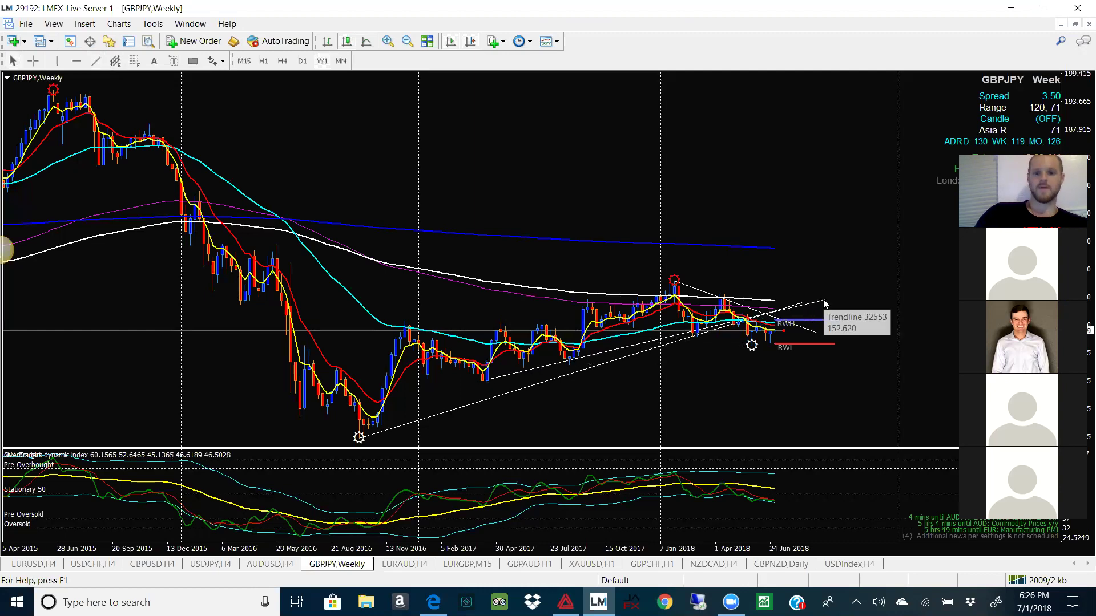
# Step: Switch GBPJPY to the D1 timeframe
pyautogui.click(303, 65)
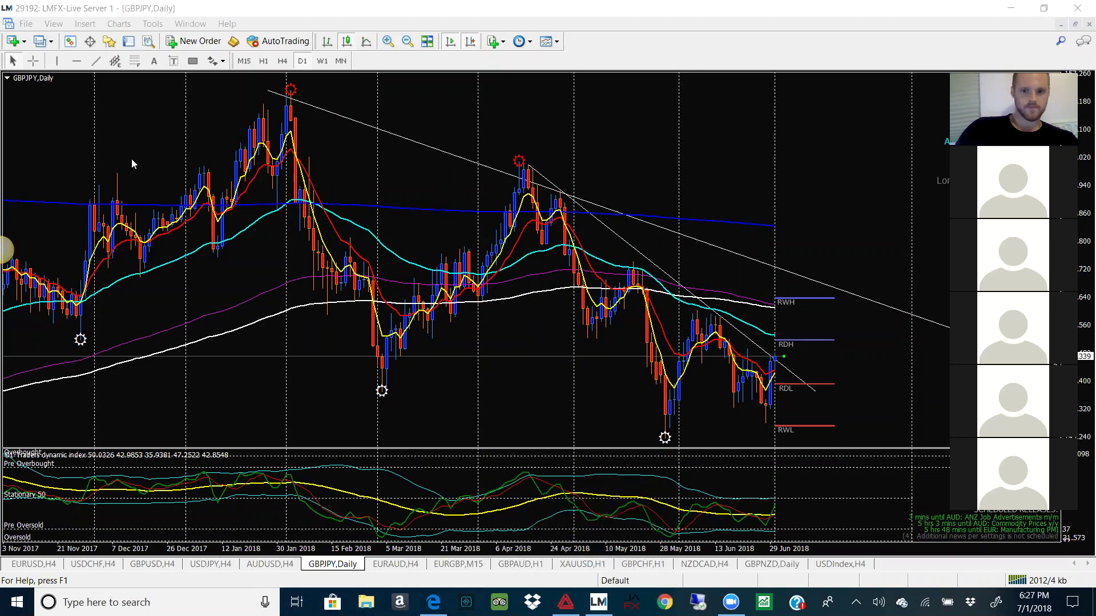
# Step: Switch GBPJPY to H4, sketch green projected paths from the last candle, then erase them
pyautogui.click(283, 61)
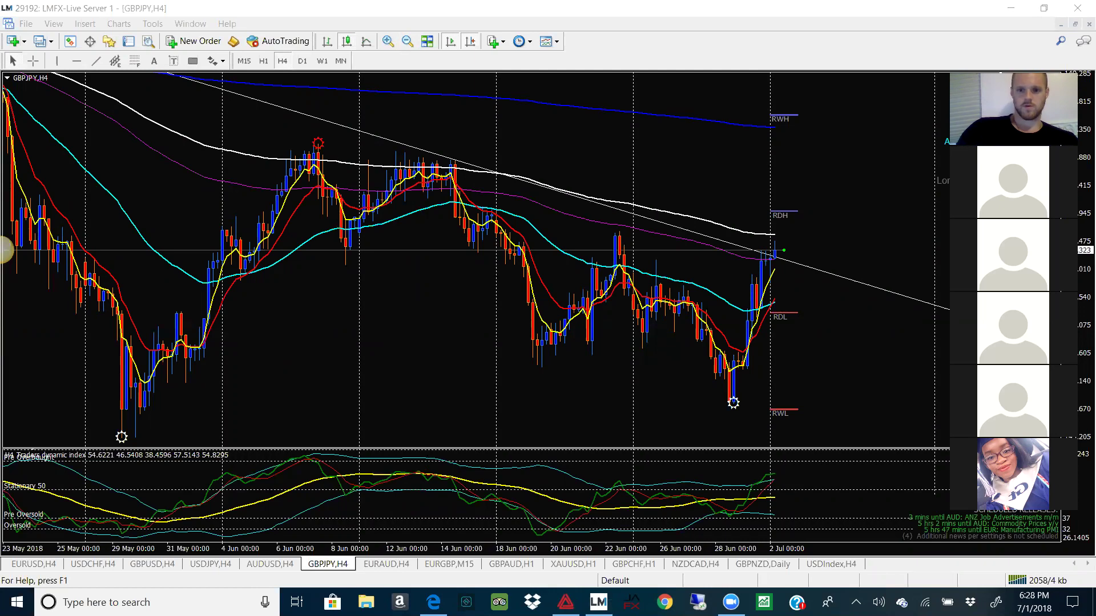
pyautogui.click(407, 41)
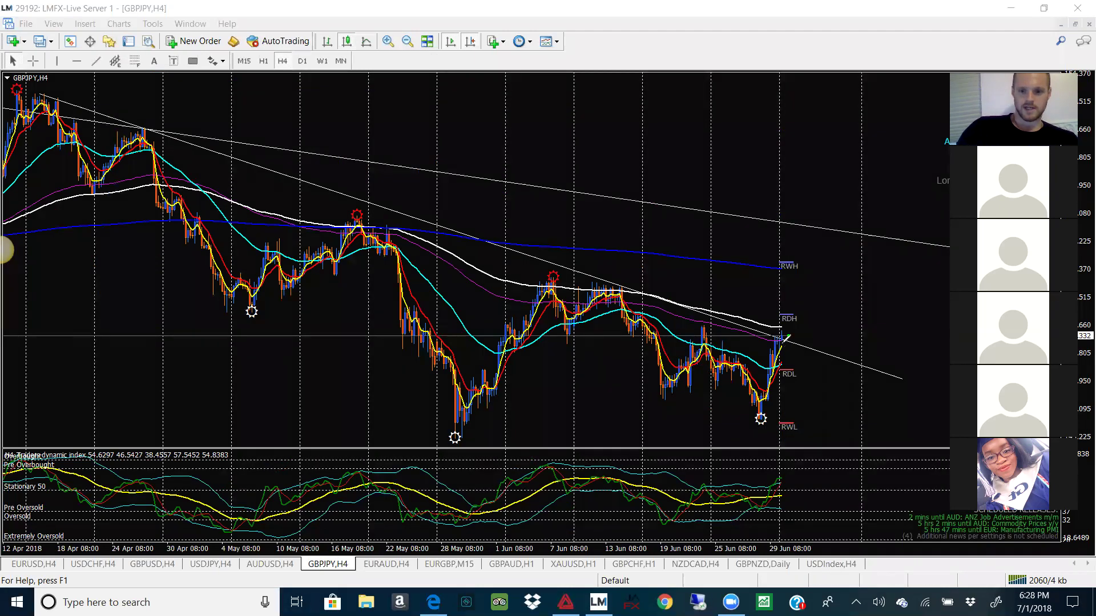
pyautogui.moveTo(786, 337); pyautogui.dragTo(806, 399)
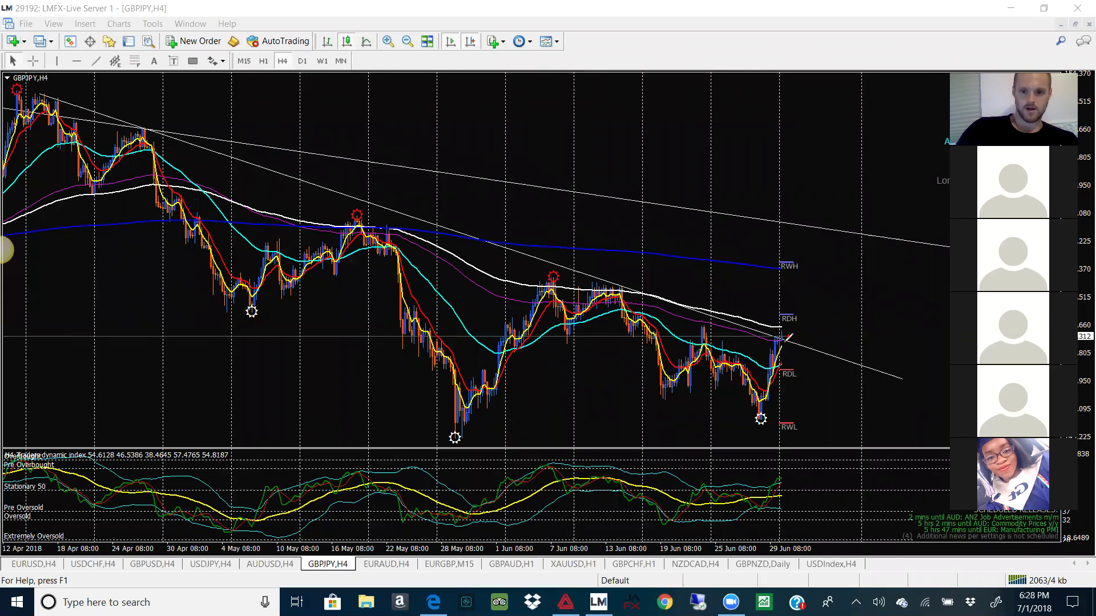
pyautogui.moveTo(785, 338)
pyautogui.mouseDown()
pyautogui.moveTo(798, 308)
pyautogui.moveTo(812, 331)
pyautogui.moveTo(842, 230)
pyautogui.mouseUp()
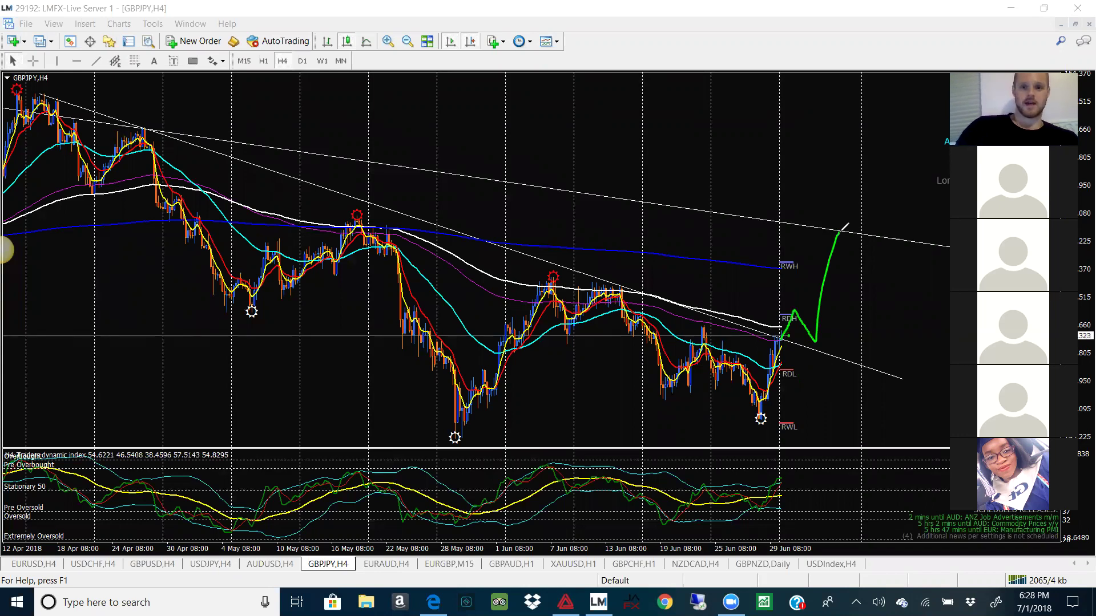
pyautogui.press('Escape')
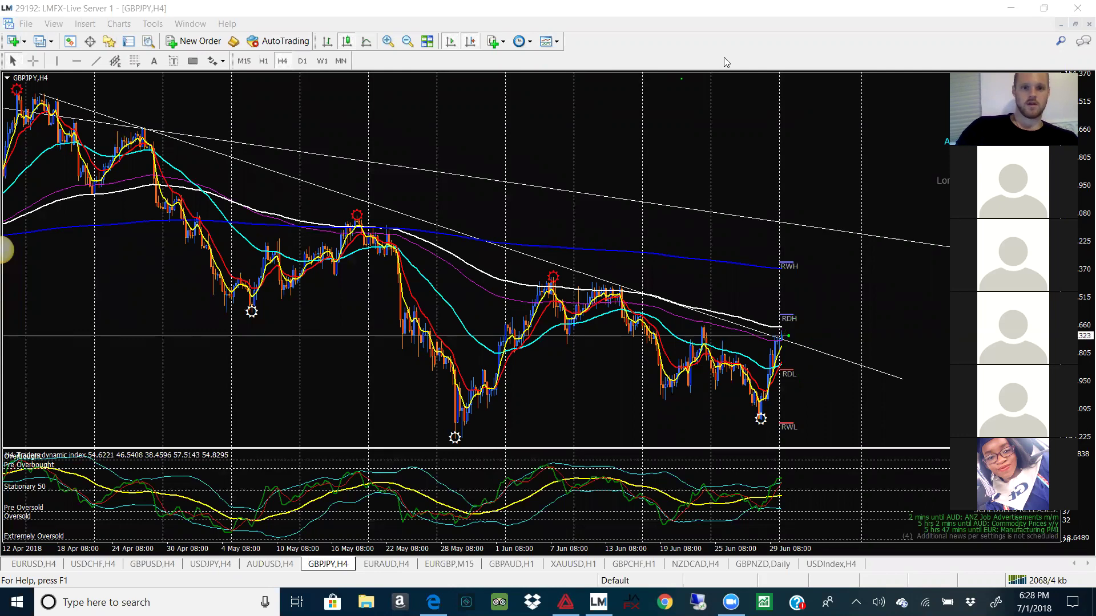
pyautogui.click(394, 41)
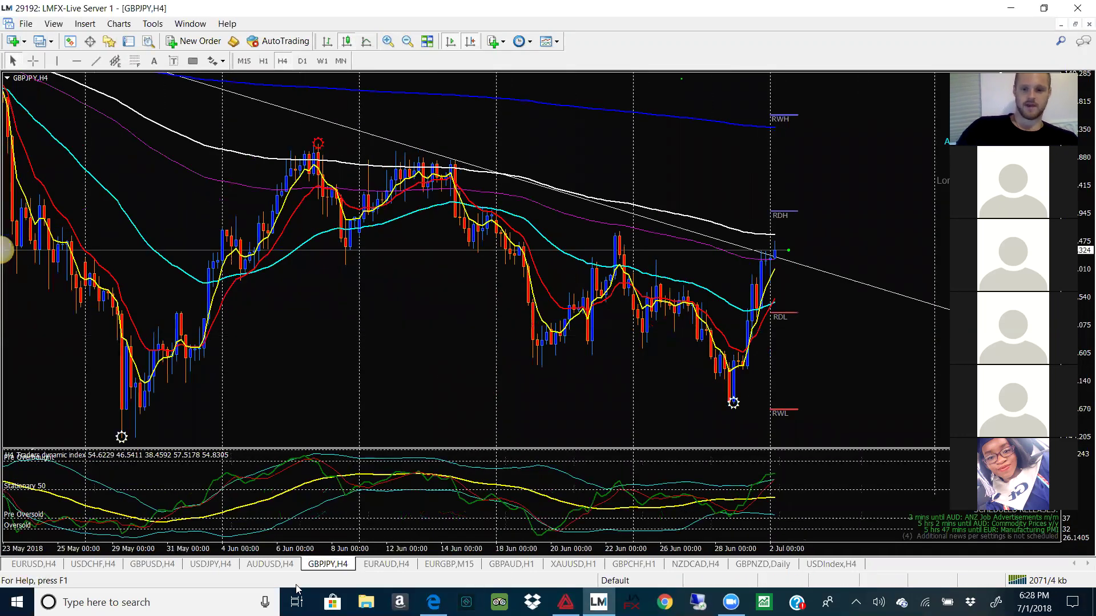
# Step: Circle the indicator lines near 2 Jul and sketch a path up to RDH, then clear both
pyautogui.moveTo(781, 484)
pyautogui.mouseDown()
pyautogui.moveTo(784, 457)
pyautogui.moveTo(783, 494)
pyautogui.mouseUp()
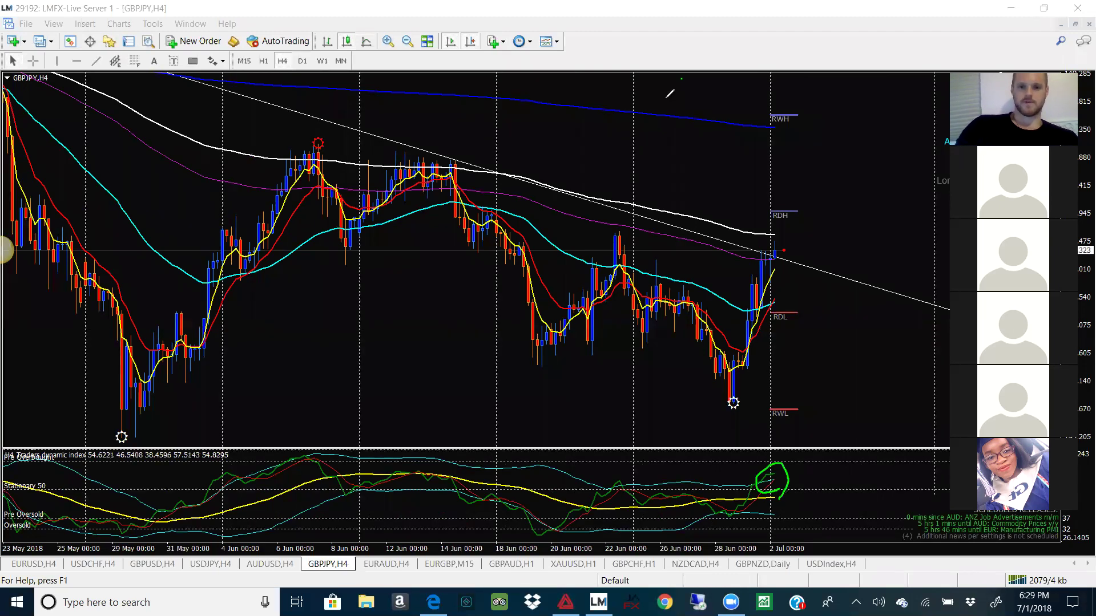
pyautogui.press('Escape')
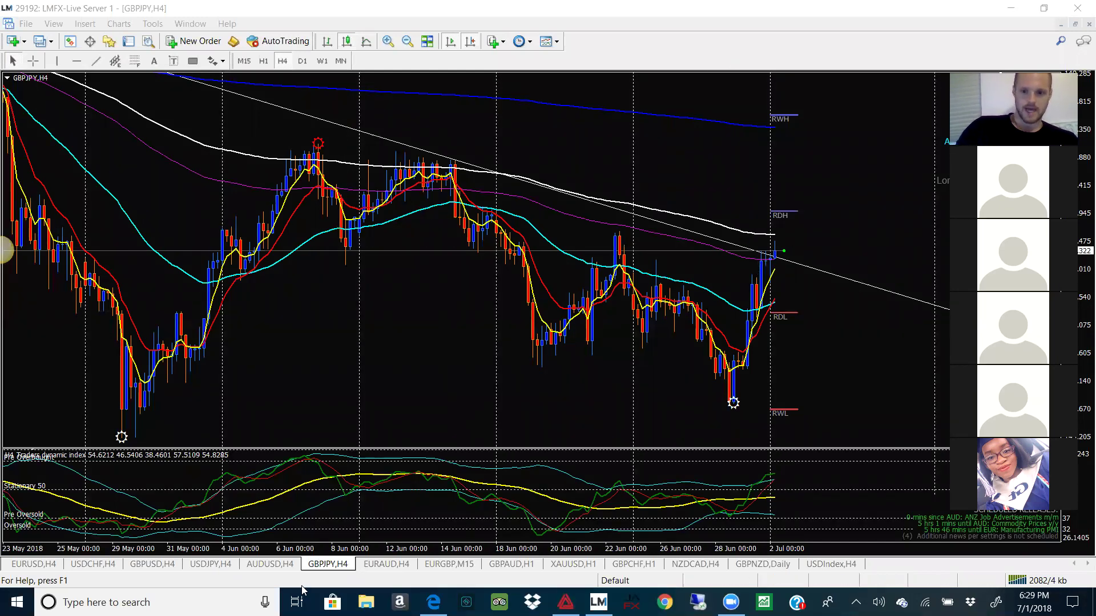
pyautogui.moveTo(775, 257)
pyautogui.mouseDown()
pyautogui.moveTo(793, 213)
pyautogui.moveTo(833, 297)
pyautogui.moveTo(871, 67)
pyautogui.mouseUp()
pyautogui.hotkey('ctrl', 'z')
# Step: Sketch a path rising to RDH and an alternative drop, clear them, and switch to EURAUD H4
pyautogui.moveTo(777, 258)
pyautogui.mouseDown()
pyautogui.moveTo(792, 217)
pyautogui.moveTo(814, 240)
pyautogui.moveTo(855, 154)
pyautogui.mouseUp()
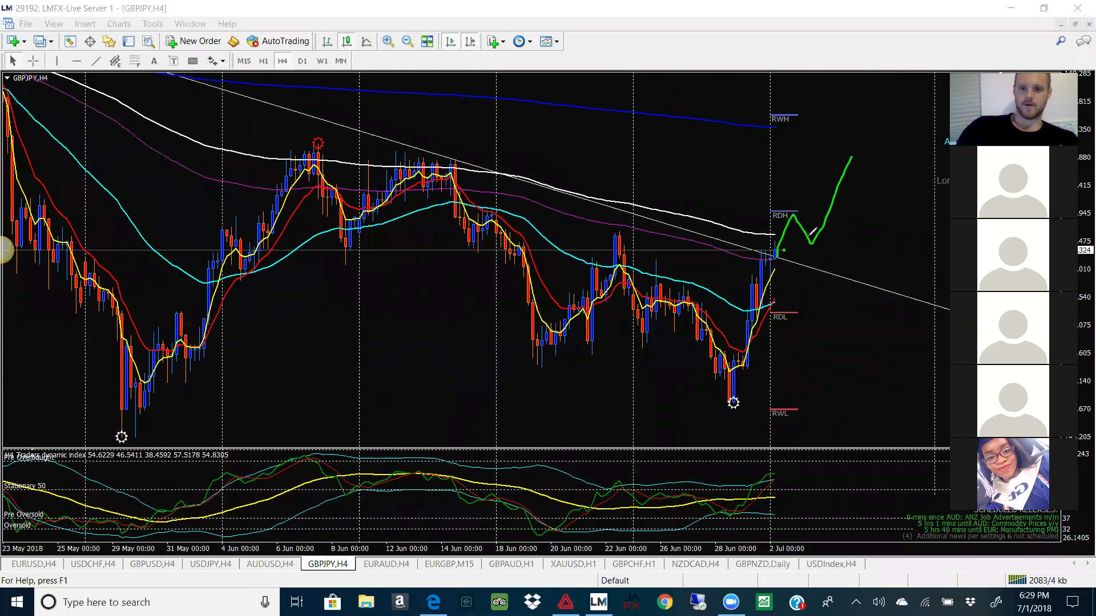
pyautogui.moveTo(779, 250); pyautogui.dragTo(834, 392)
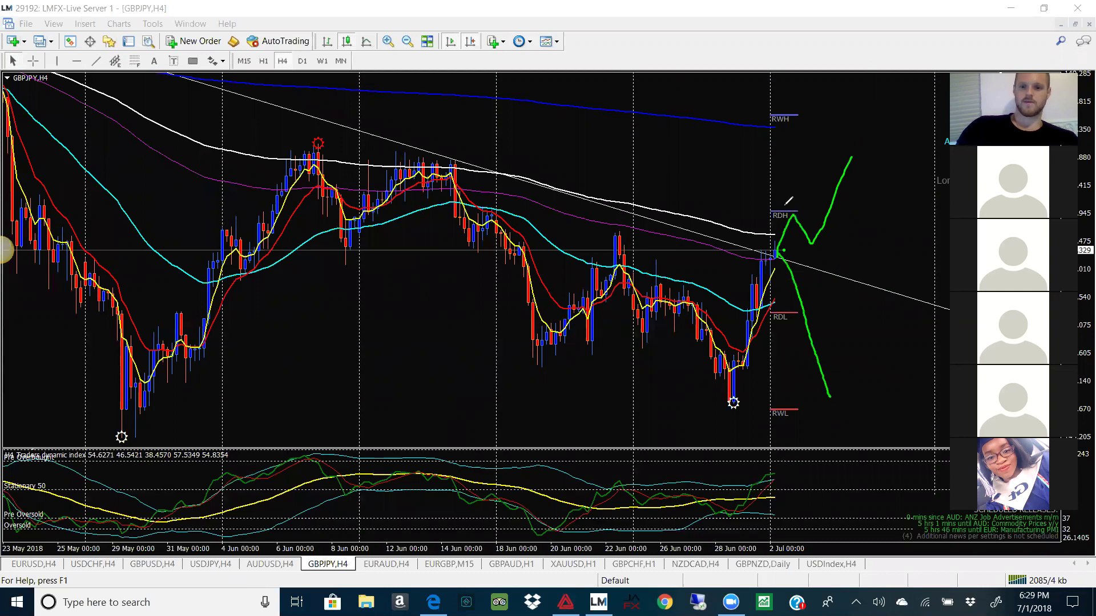
pyautogui.press('Escape')
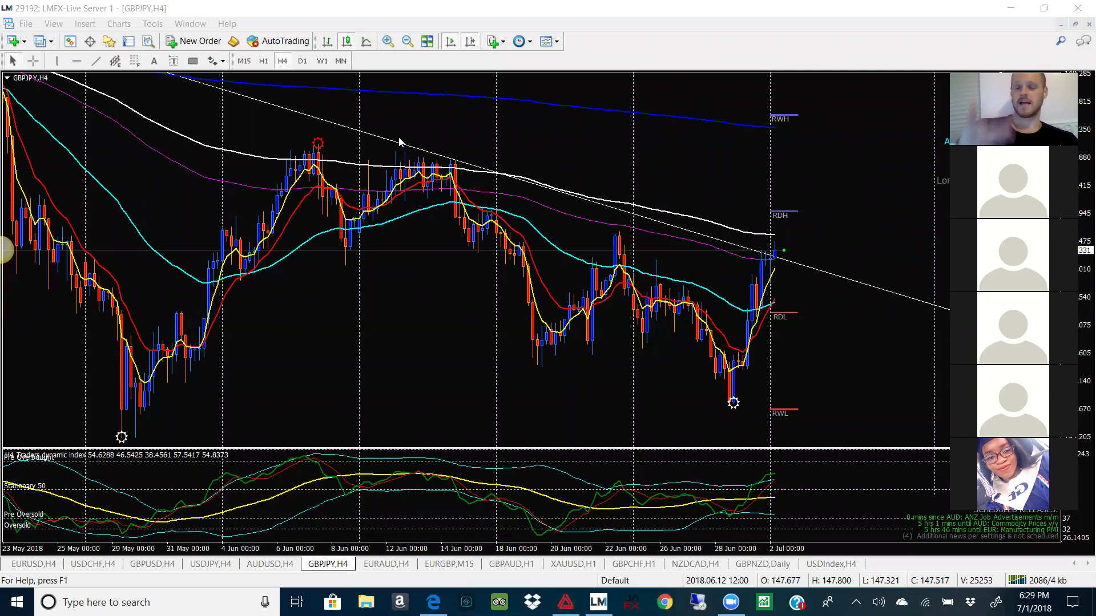
pyautogui.click(389, 565)
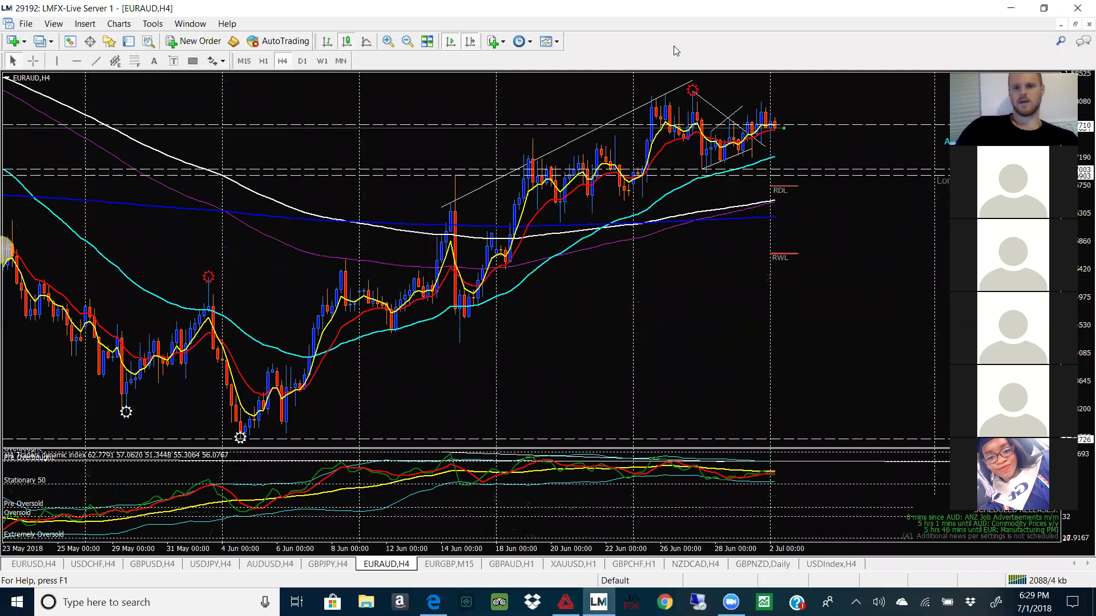
# Step: Apply the Sabstian Setup with MMM template to EURAUD and view it weekly back to 2011
pyautogui.click(546, 41)
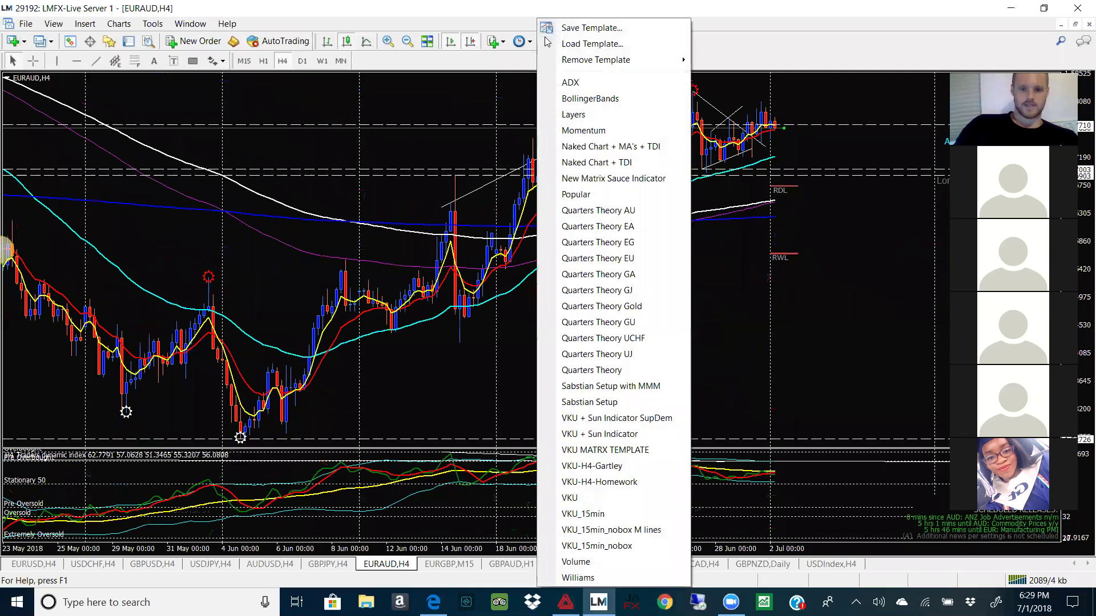
pyautogui.click(633, 386)
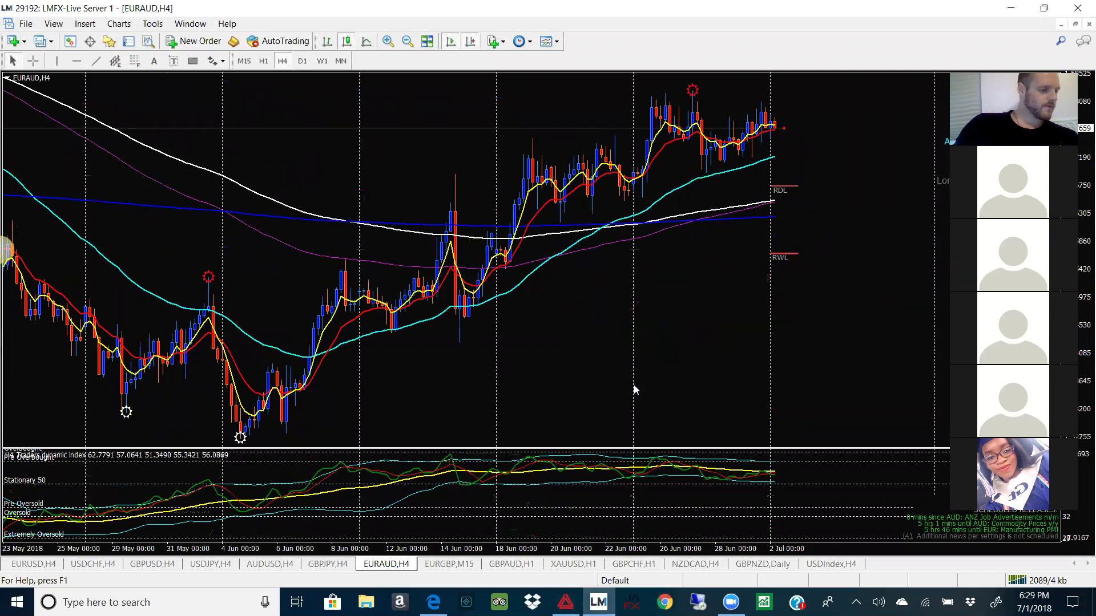
pyautogui.click(323, 61)
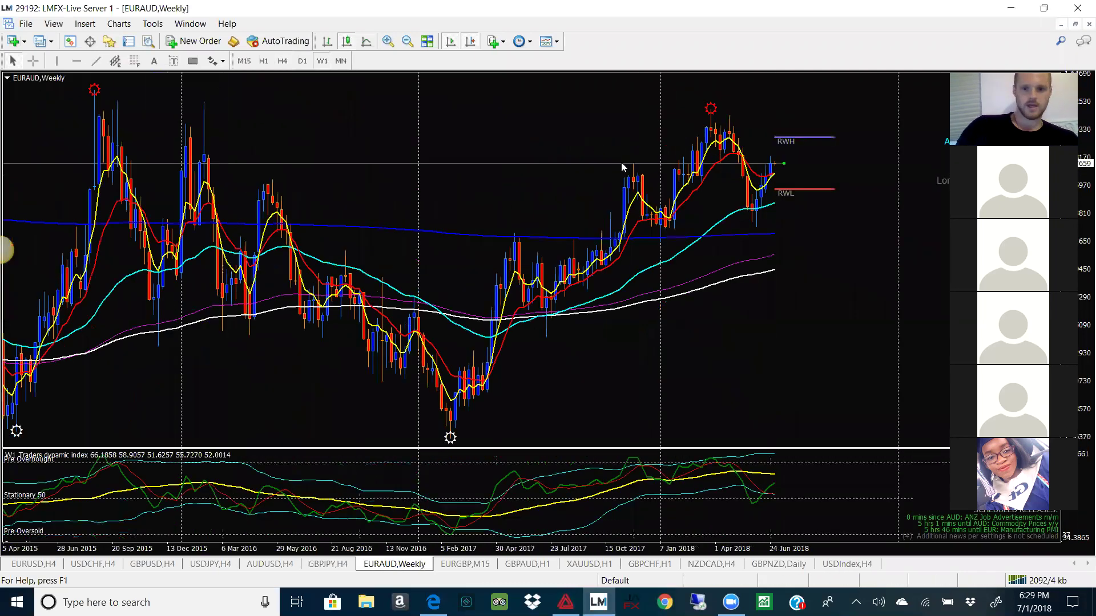
pyautogui.click(405, 41)
# Step: Add a weekly horizontal level at the highs and a rising trendline from the 2017 low, then view daily
pyautogui.click(76, 60)
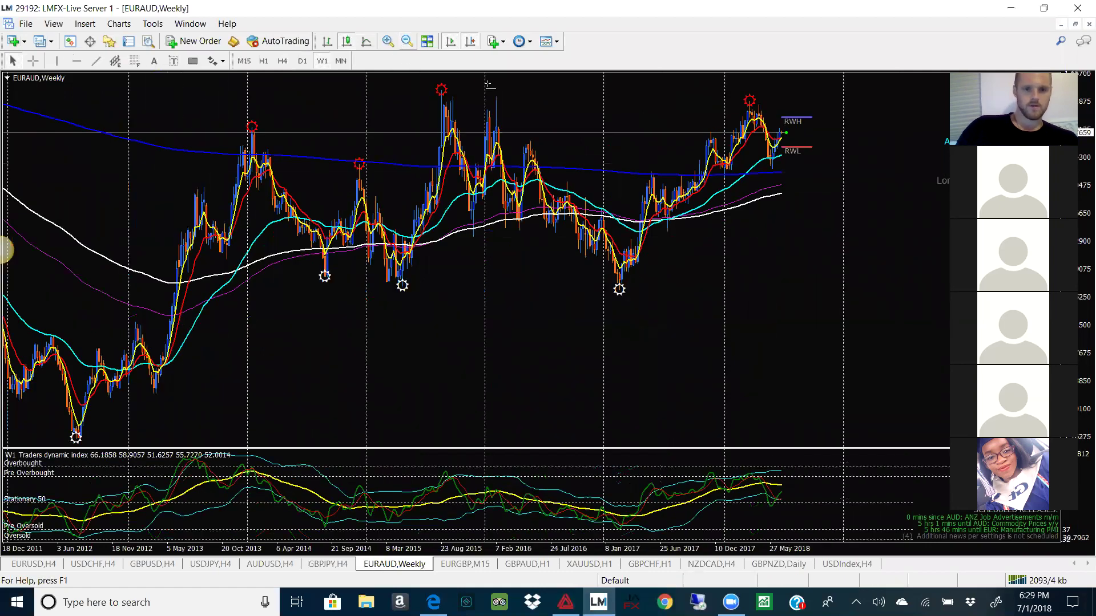
pyautogui.click(488, 97)
pyautogui.moveTo(488, 97); pyautogui.dragTo(490, 101)
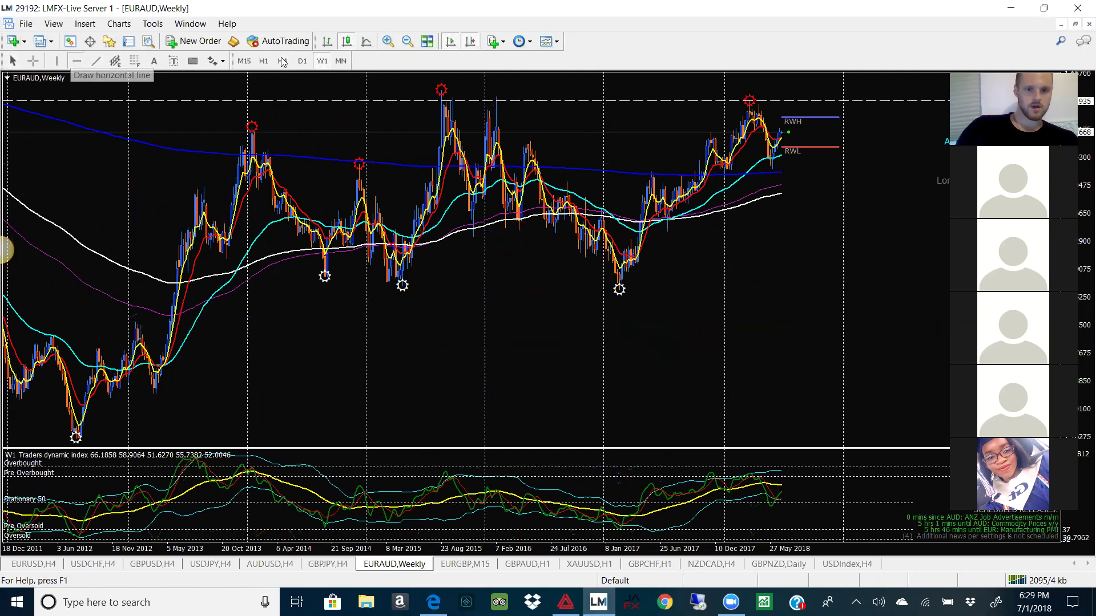
pyautogui.click(77, 61)
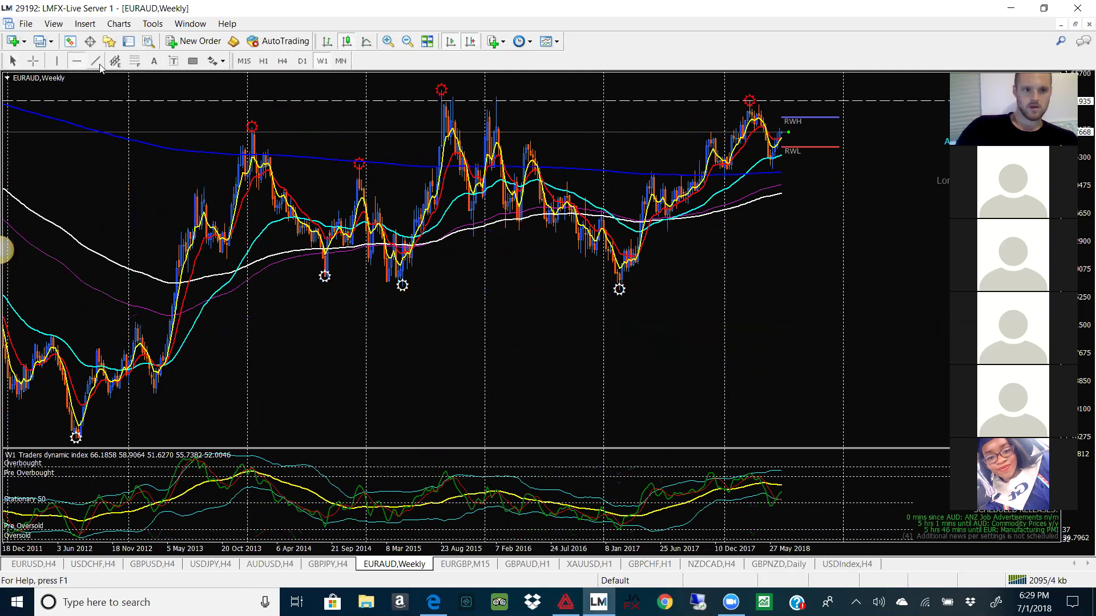
pyautogui.moveTo(619, 289); pyautogui.dragTo(822, 127)
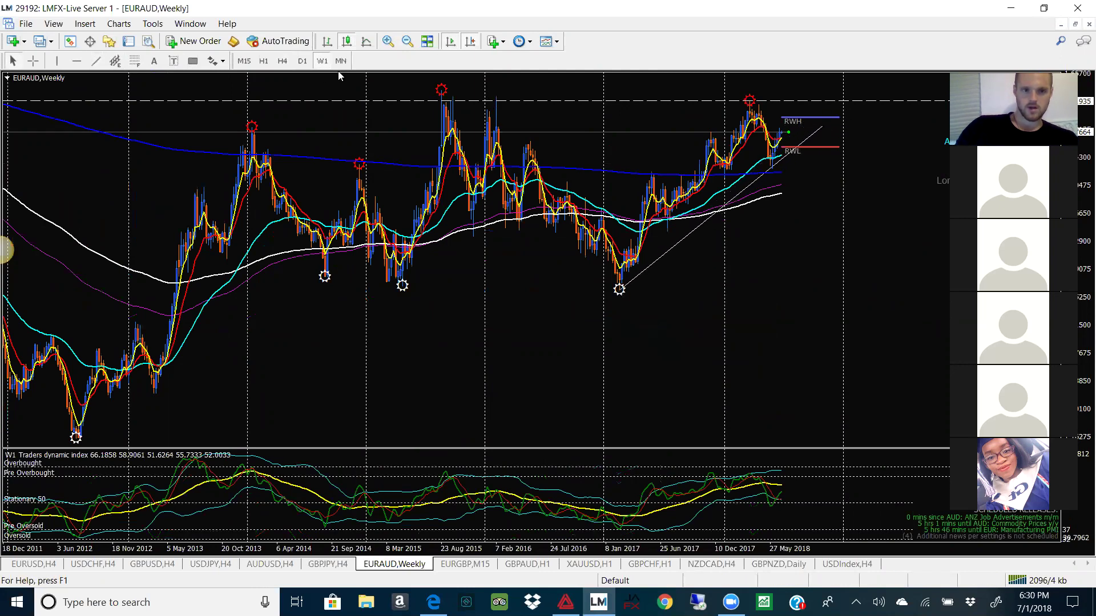
pyautogui.click(303, 62)
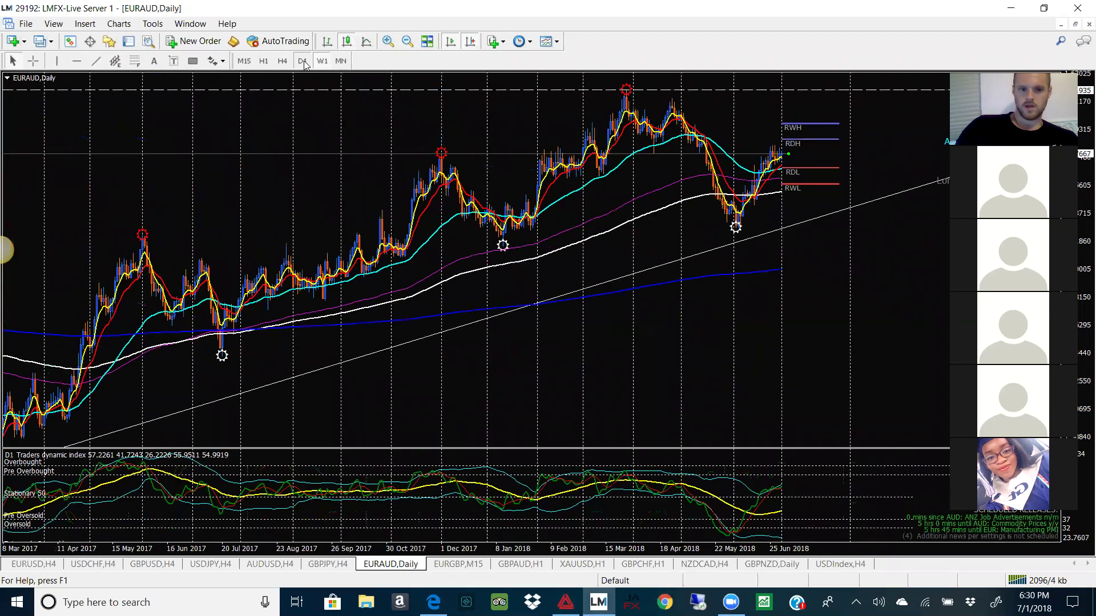
# Step: Reposition the rising trendline's right end on D1, then draw a descending H4 trendline across the spring highs
pyautogui.click(413, 42)
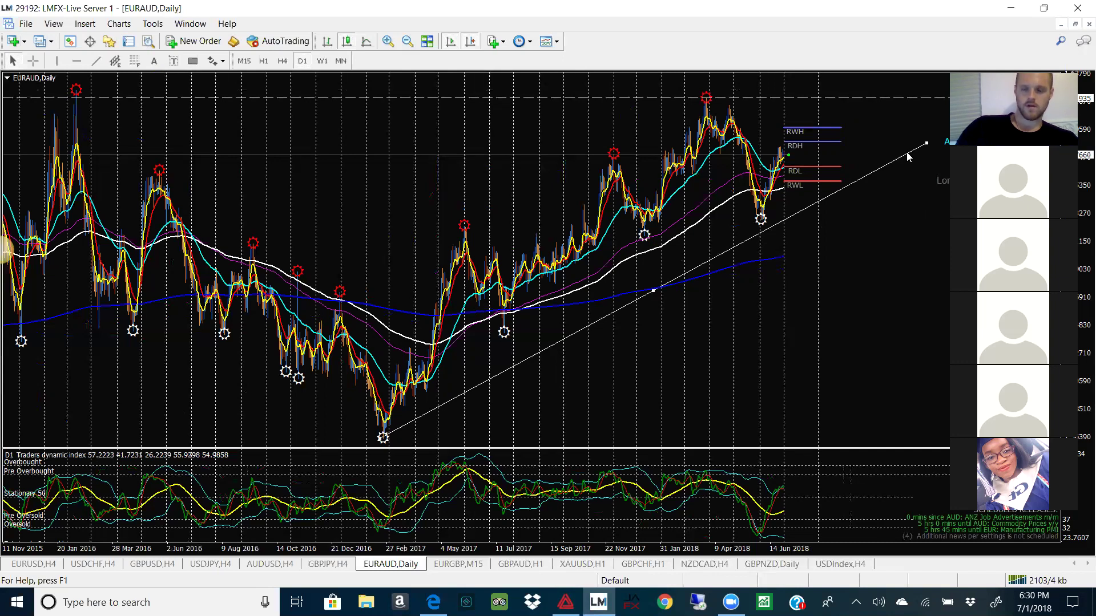
pyautogui.moveTo(814, 191); pyautogui.dragTo(842, 177)
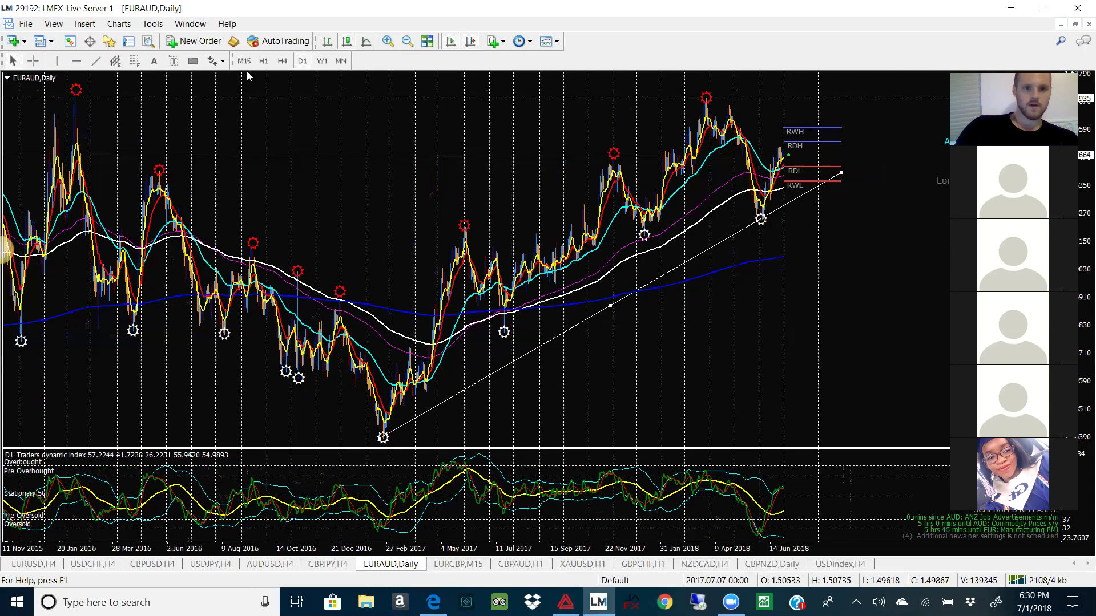
pyautogui.click(289, 58)
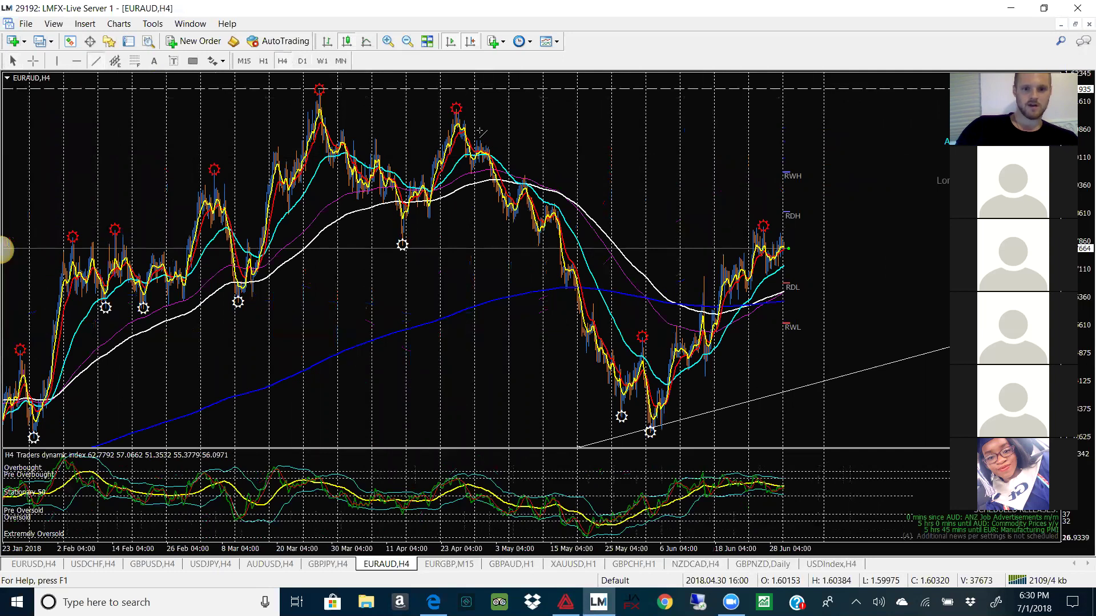
pyautogui.moveTo(319, 90); pyautogui.dragTo(886, 171)
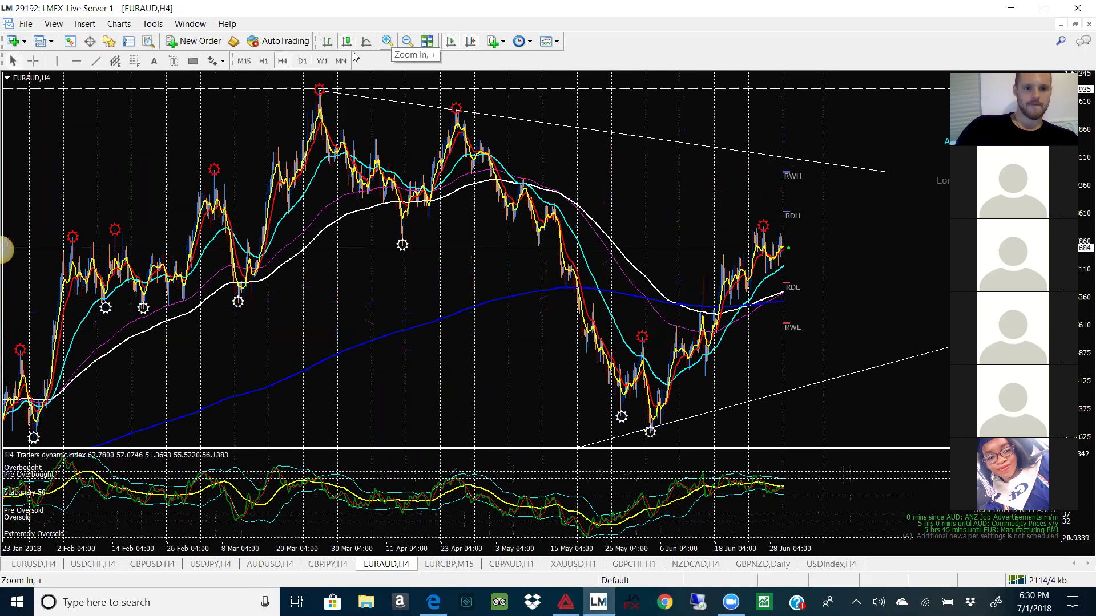
# Step: Mark a horizontal level near the recent highs and add a blue resistance zone around 1.58
pyautogui.click(428, 244)
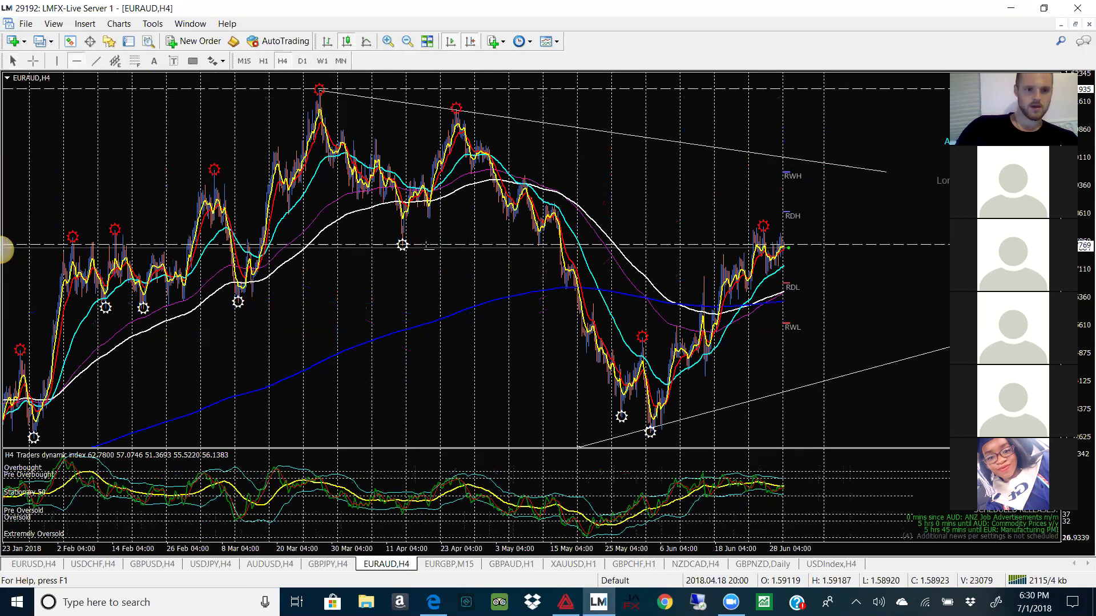
pyautogui.click(193, 61)
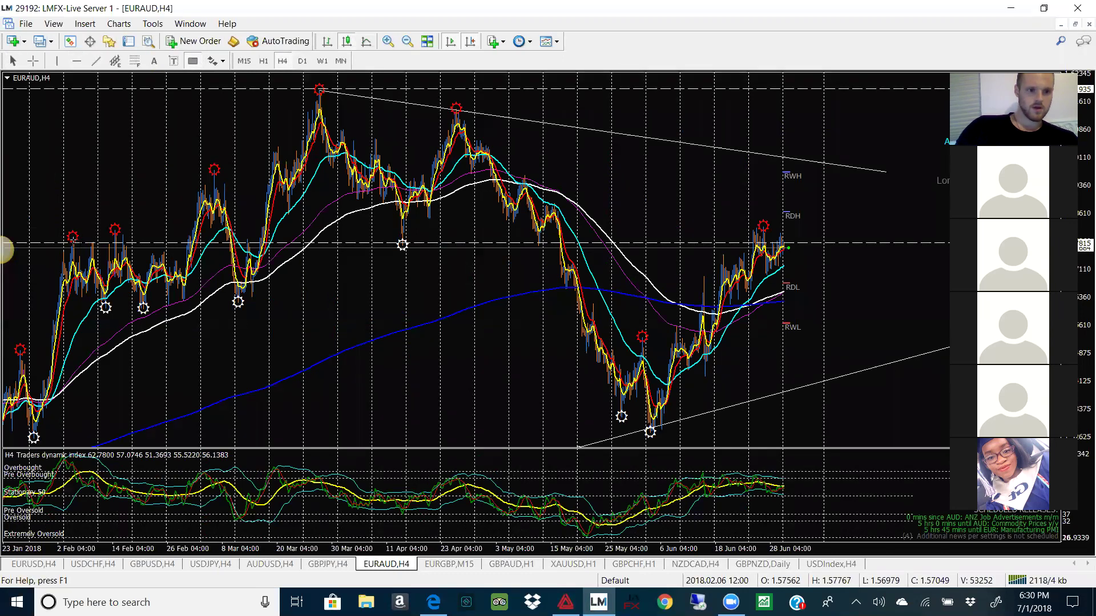
pyautogui.moveTo(72, 244)
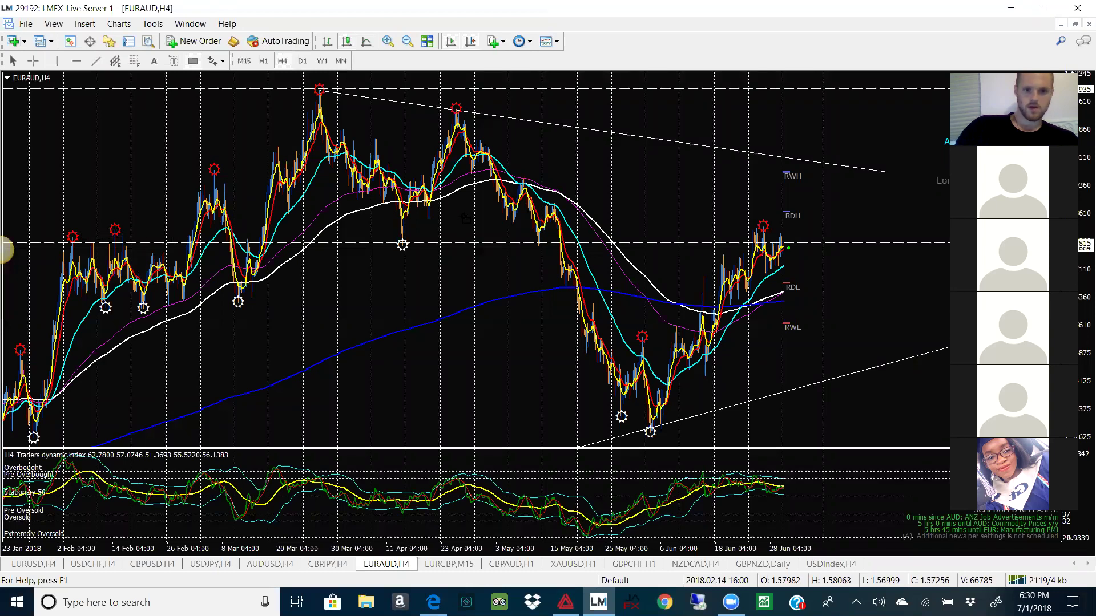
pyautogui.moveTo(784, 243); pyautogui.dragTo(812, 234)
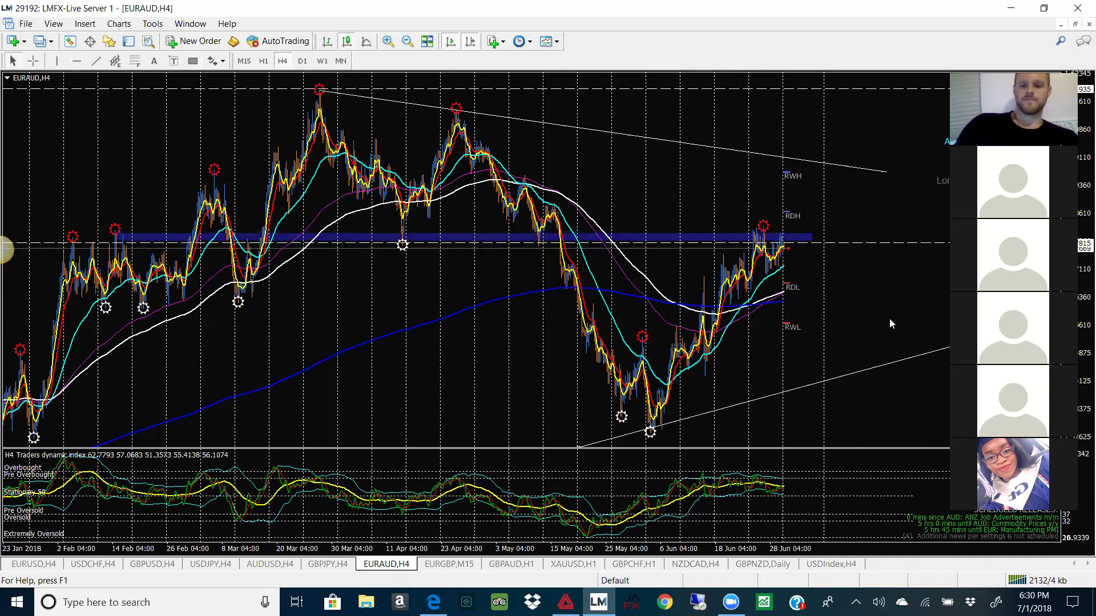
# Step: Zoom in, draw a short rising trendline into the latest EURAUD highs, and switch to W1
pyautogui.click(387, 41)
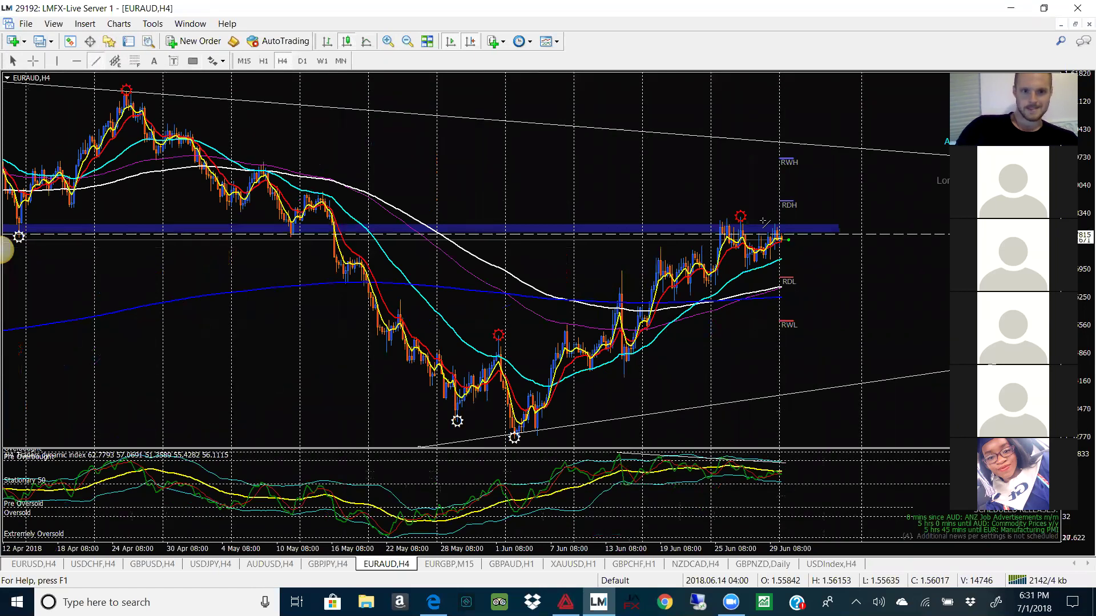
pyautogui.moveTo(655, 259); pyautogui.dragTo(739, 218)
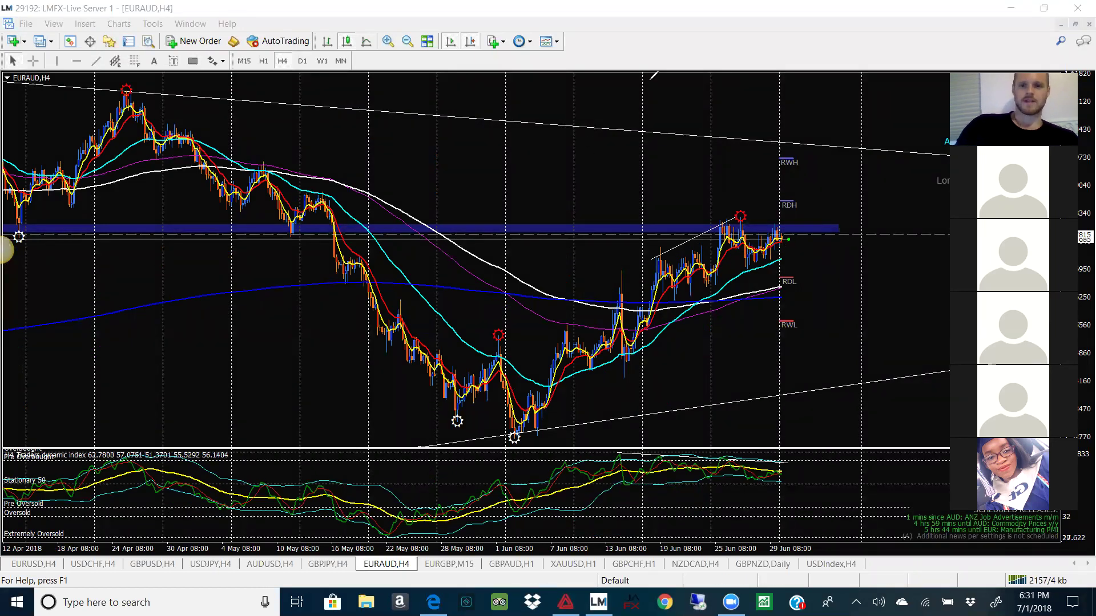
pyautogui.click(322, 61)
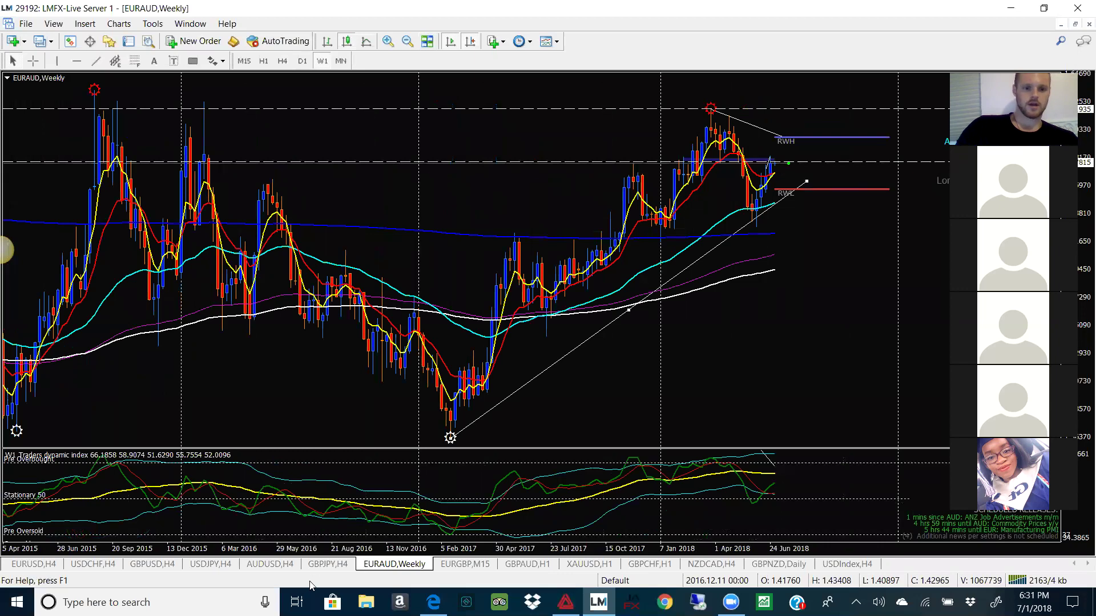
# Step: Circle the late-2017 peak, the swing high and the latest weekly bars, clear them, then switch to D1
pyautogui.moveTo(630, 162); pyautogui.dragTo(628, 164)
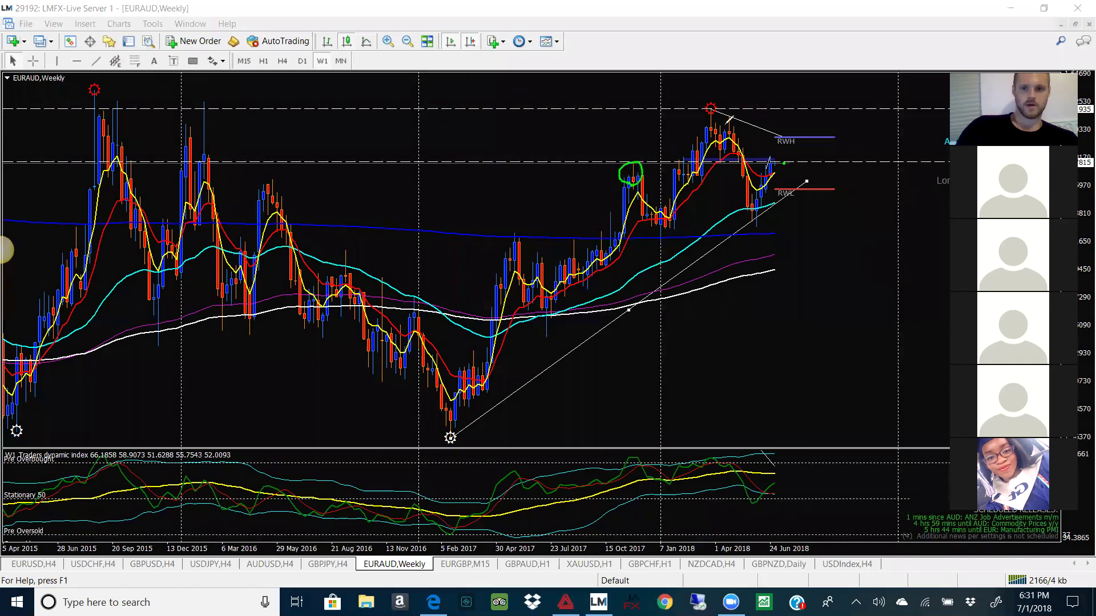
pyautogui.moveTo(708, 109); pyautogui.dragTo(715, 141)
pyautogui.moveTo(769, 162)
pyautogui.mouseDown()
pyautogui.moveTo(782, 169)
pyautogui.moveTo(779, 155)
pyautogui.moveTo(763, 167)
pyautogui.mouseUp()
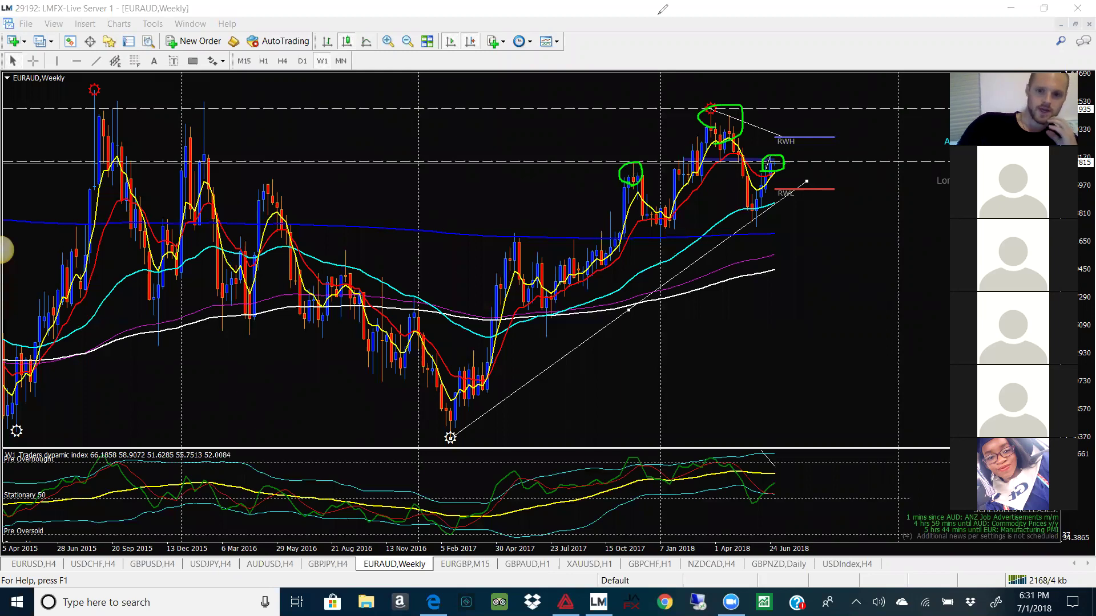
pyautogui.press('Escape')
pyautogui.click(302, 62)
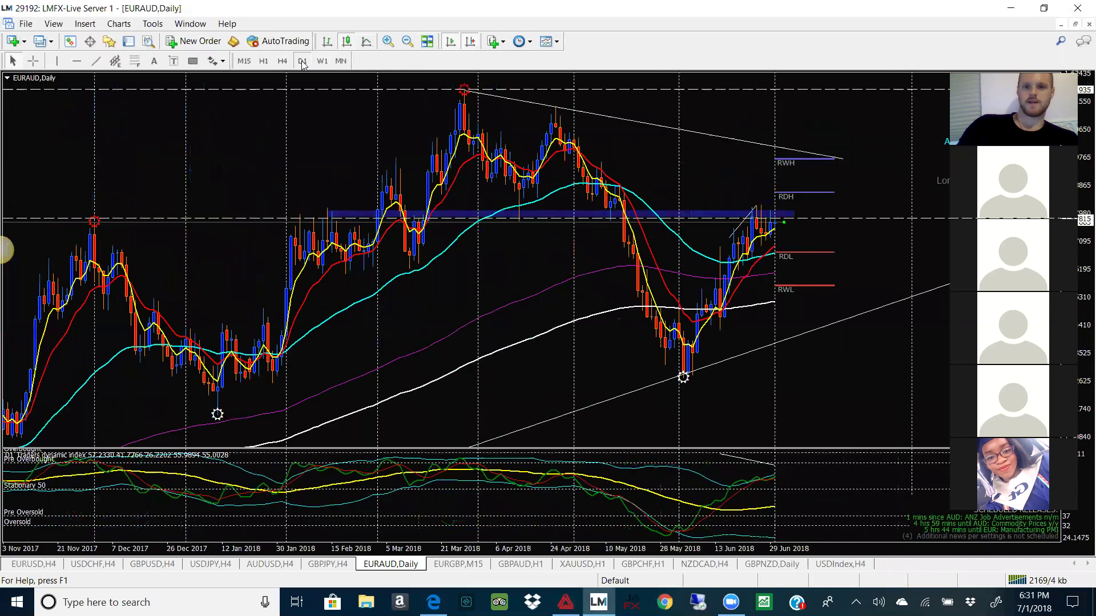
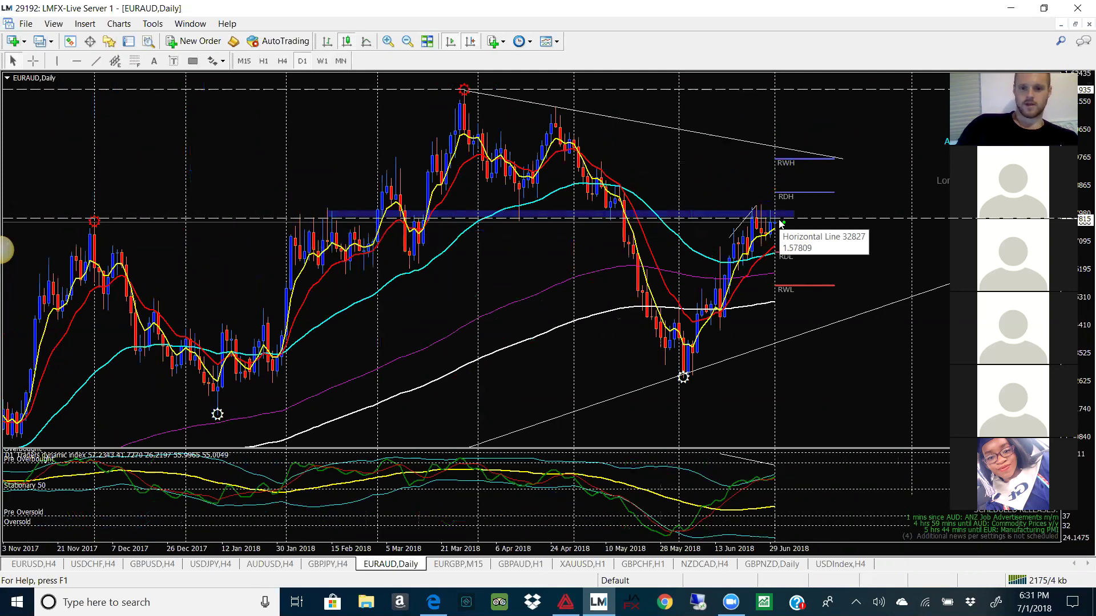
# Step: Show EURAUD on H4 and sketch a rising path with a level at the top peak
pyautogui.click(384, 42)
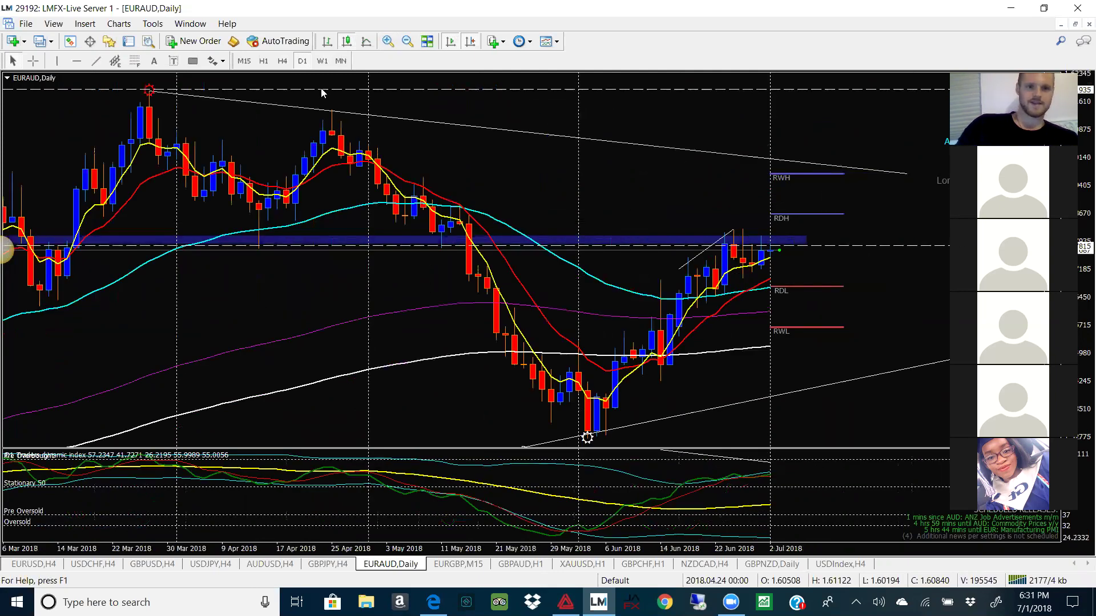
pyautogui.click(281, 61)
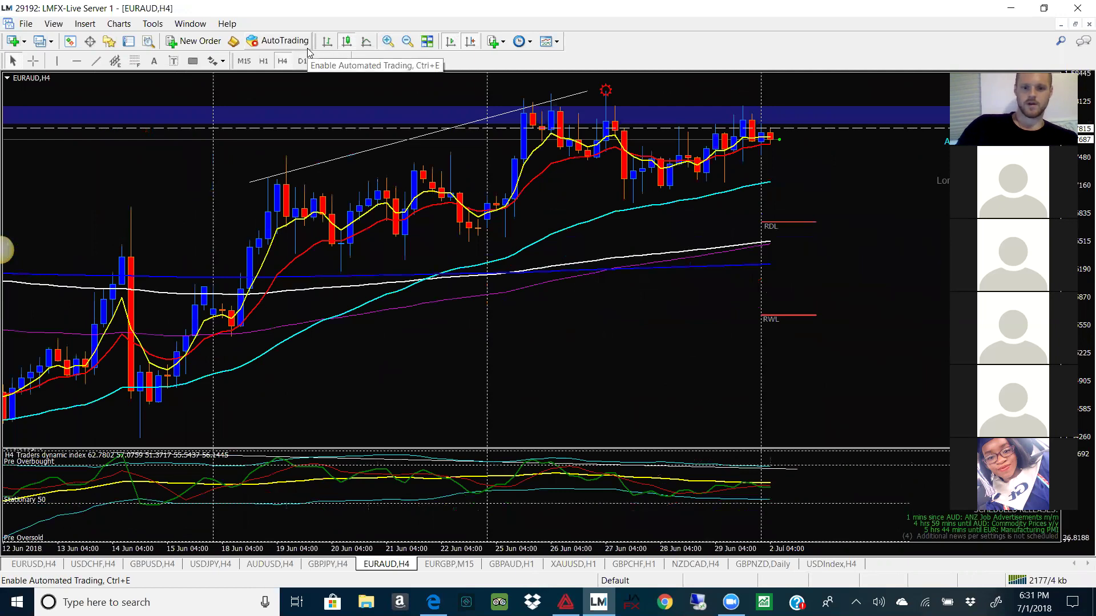
pyautogui.click(408, 41)
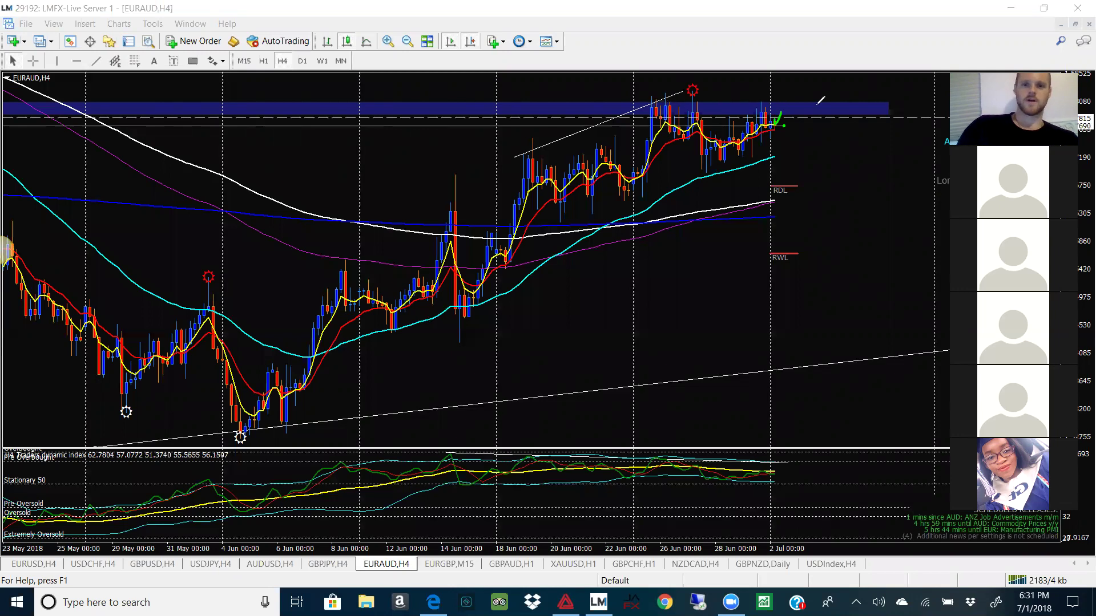
pyautogui.moveTo(780, 118); pyautogui.dragTo(785, 87)
pyautogui.moveTo(685, 90)
pyautogui.mouseDown()
pyautogui.moveTo(793, 88)
pyautogui.moveTo(790, 64)
pyautogui.moveTo(801, 68)
pyautogui.moveTo(836, 28)
pyautogui.mouseUp()
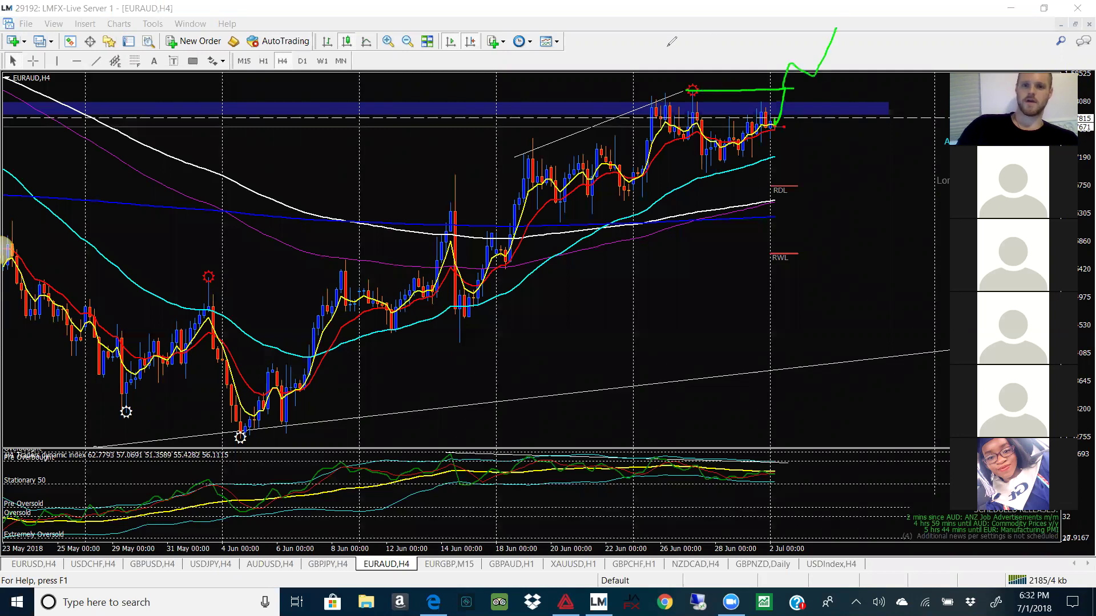
# Step: Erase the sketches, draw a short rise then sharp drop, and clear it
pyautogui.press('e')
pyautogui.moveTo(776, 126); pyautogui.dragTo(784, 114)
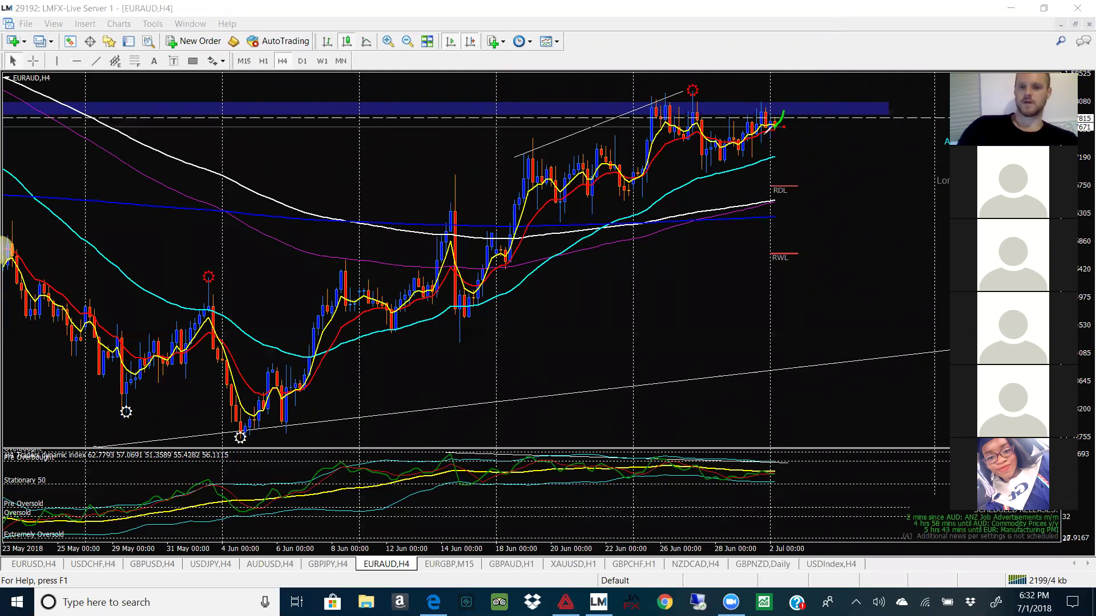
pyautogui.moveTo(785, 112)
pyautogui.mouseDown()
pyautogui.moveTo(812, 170)
pyautogui.moveTo(832, 160)
pyautogui.moveTo(916, 332)
pyautogui.mouseUp()
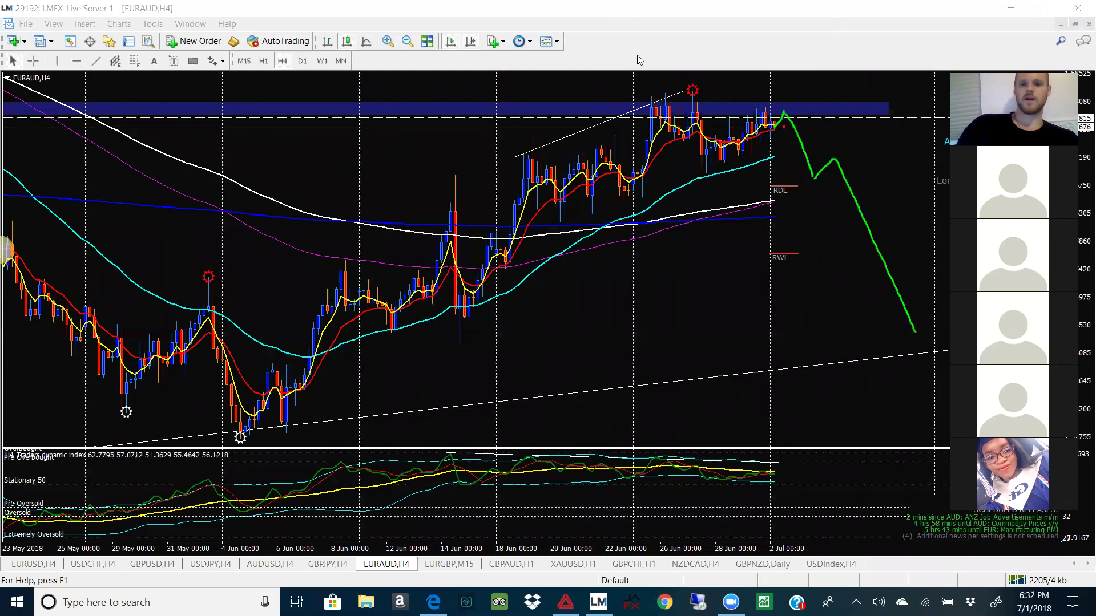
pyautogui.press('Escape')
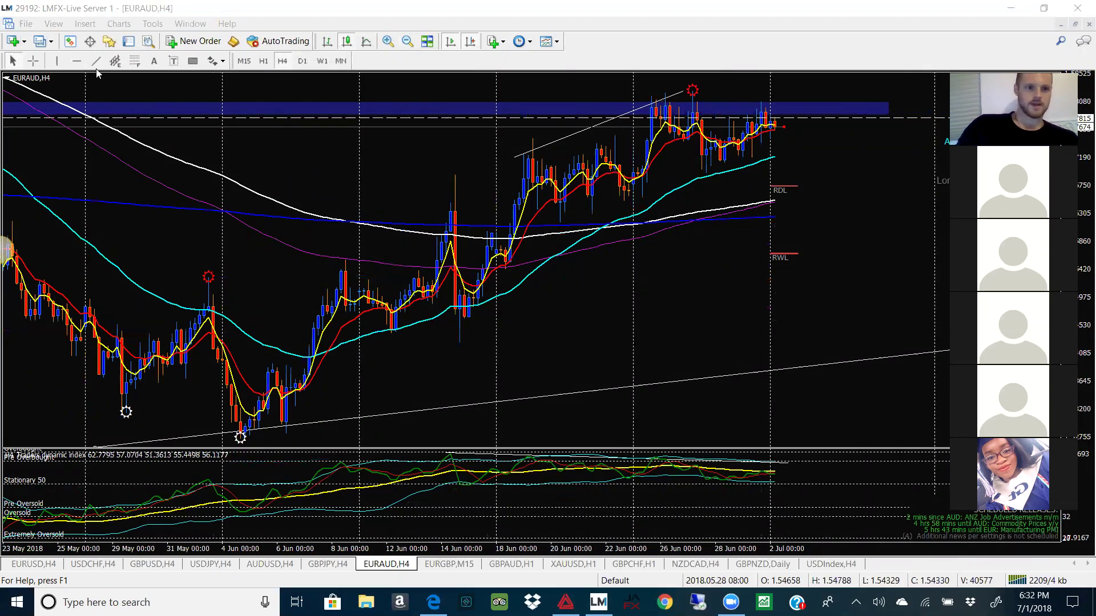
# Step: Draw a rising EURAUD H4 trendline under recent lows, then show the EURGBP M15 chart
pyautogui.moveTo(290, 433); pyautogui.dragTo(683, 234)
pyautogui.moveTo(790, 173); pyautogui.dragTo(802, 162)
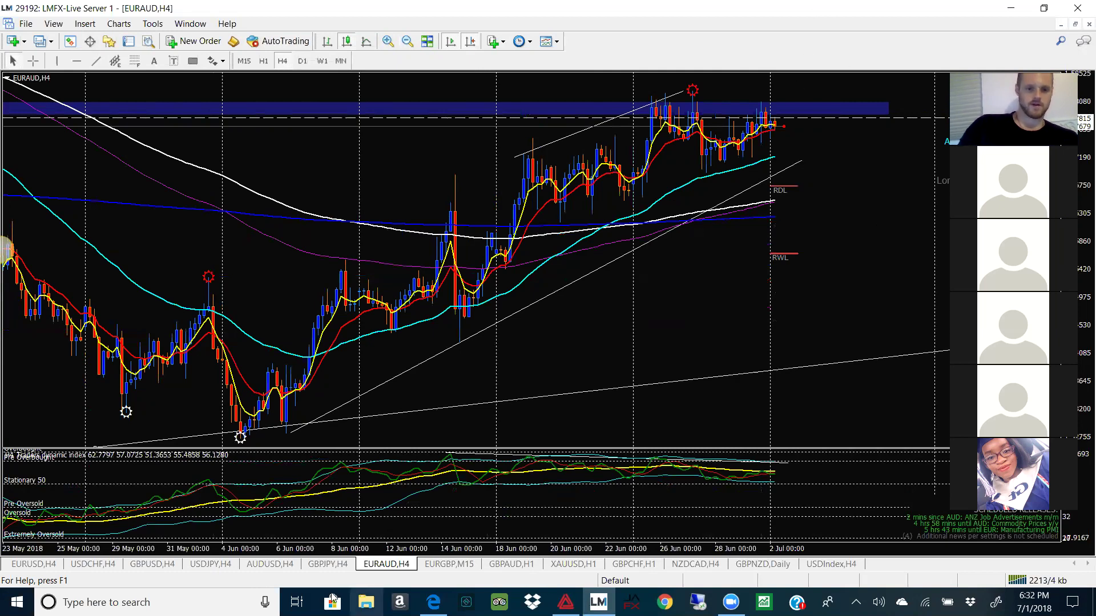
pyautogui.click(448, 565)
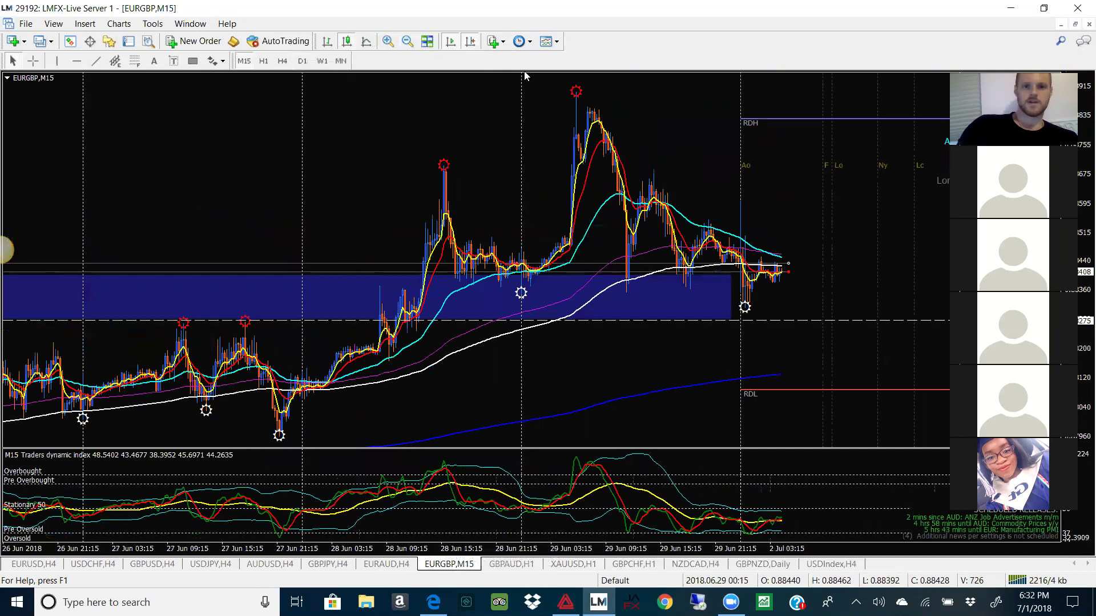
# Step: Apply the Sabstian Setup with MMM template to EURGBP and review weekly, then daily charts
pyautogui.click(547, 45)
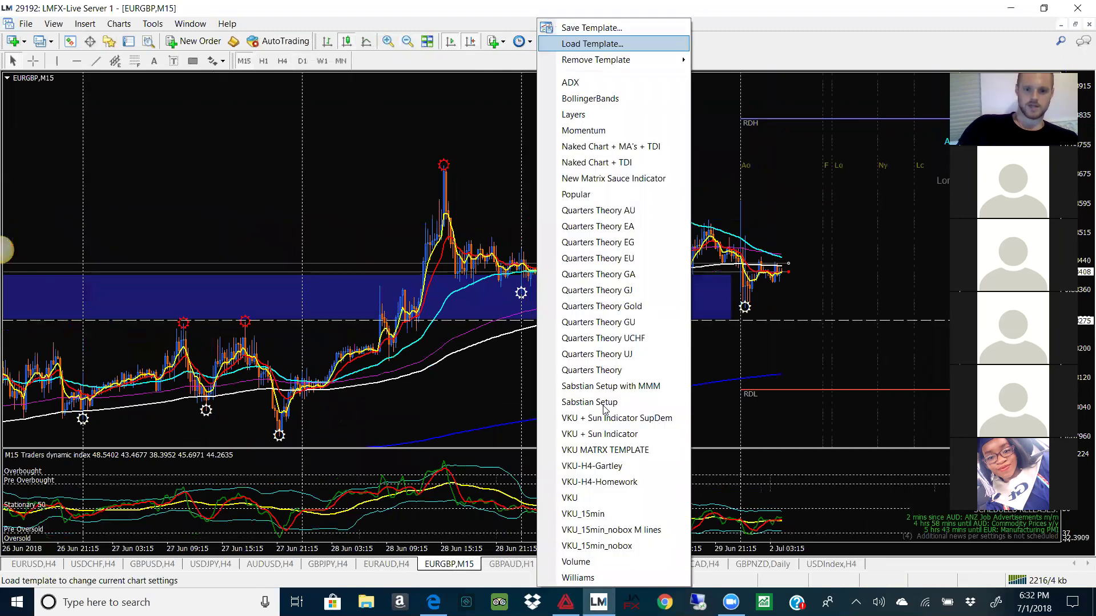
pyautogui.click(630, 387)
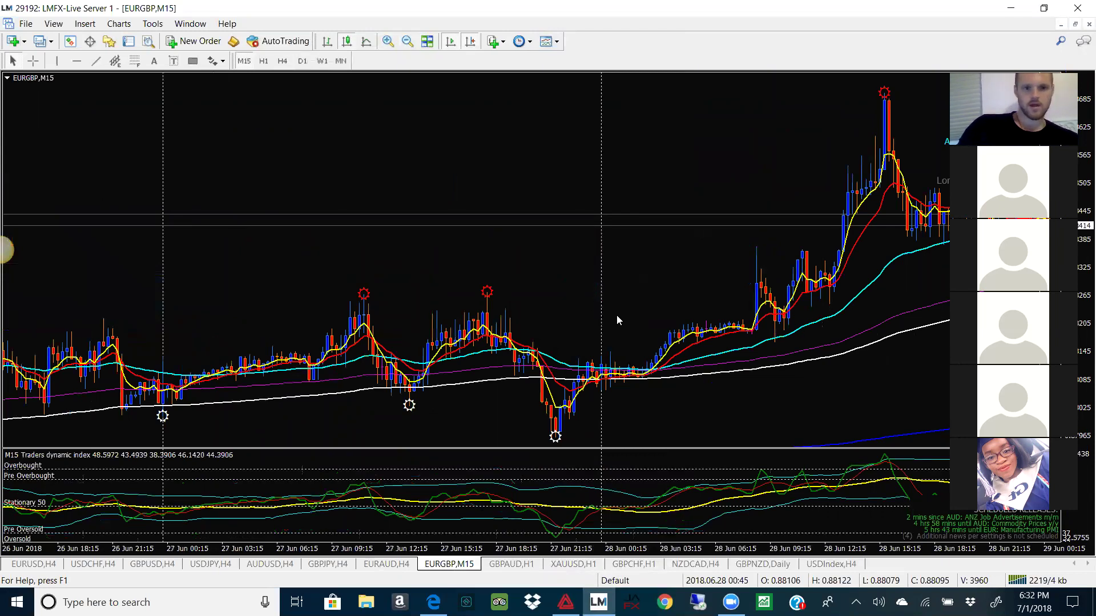
pyautogui.click(322, 61)
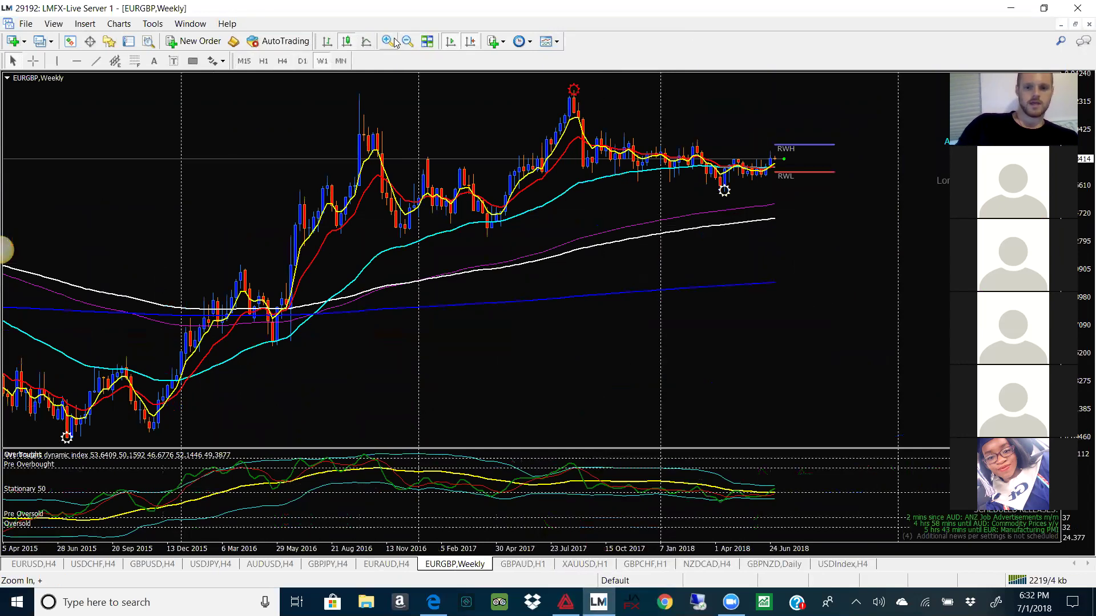
pyautogui.click(388, 41)
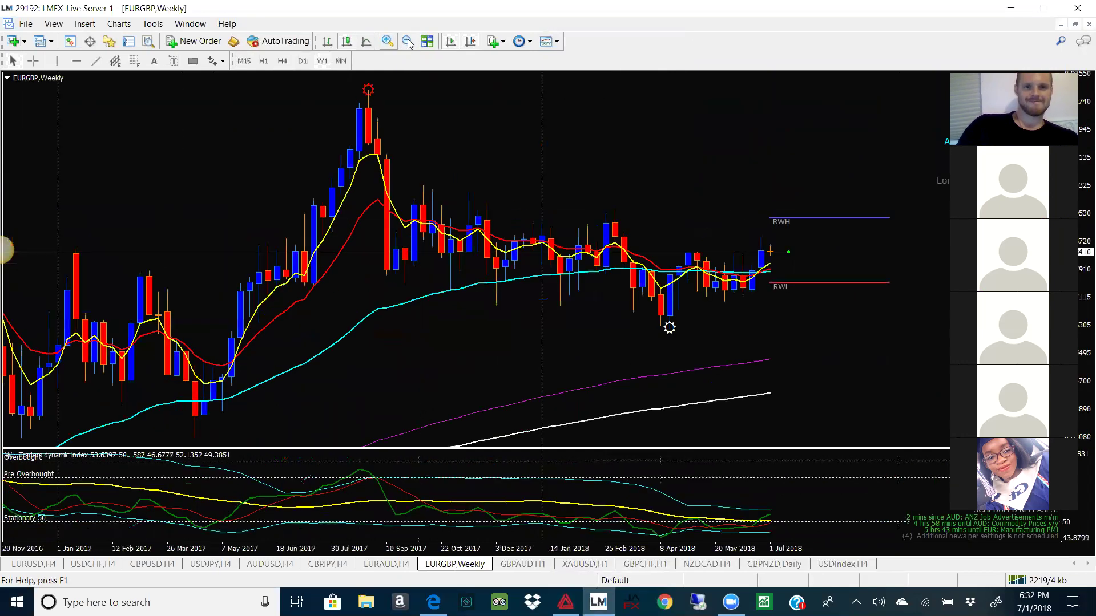
pyautogui.click(408, 42)
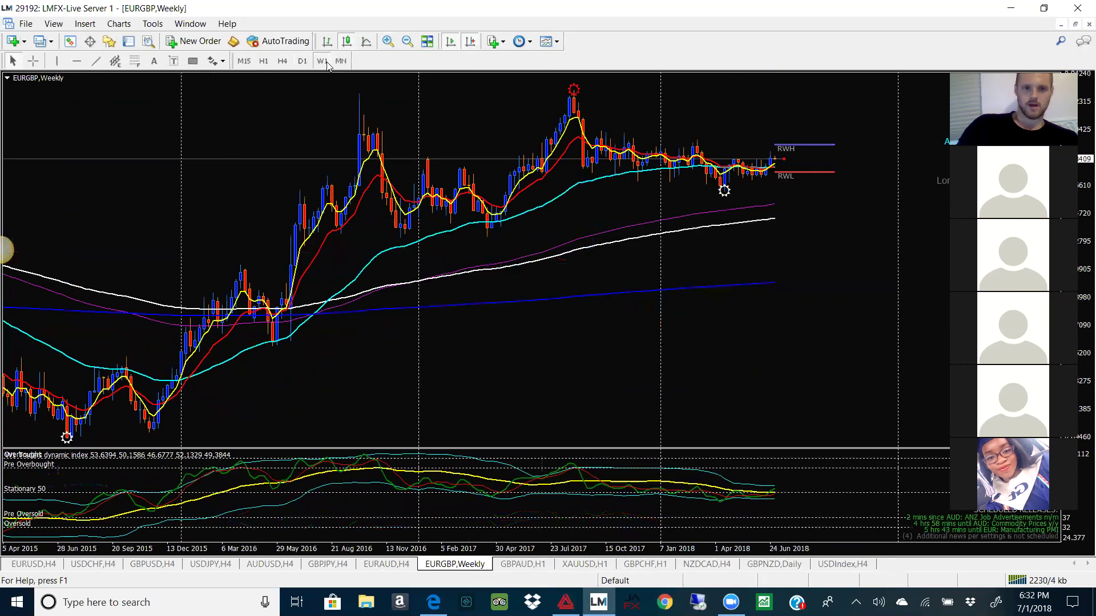
pyautogui.click(303, 66)
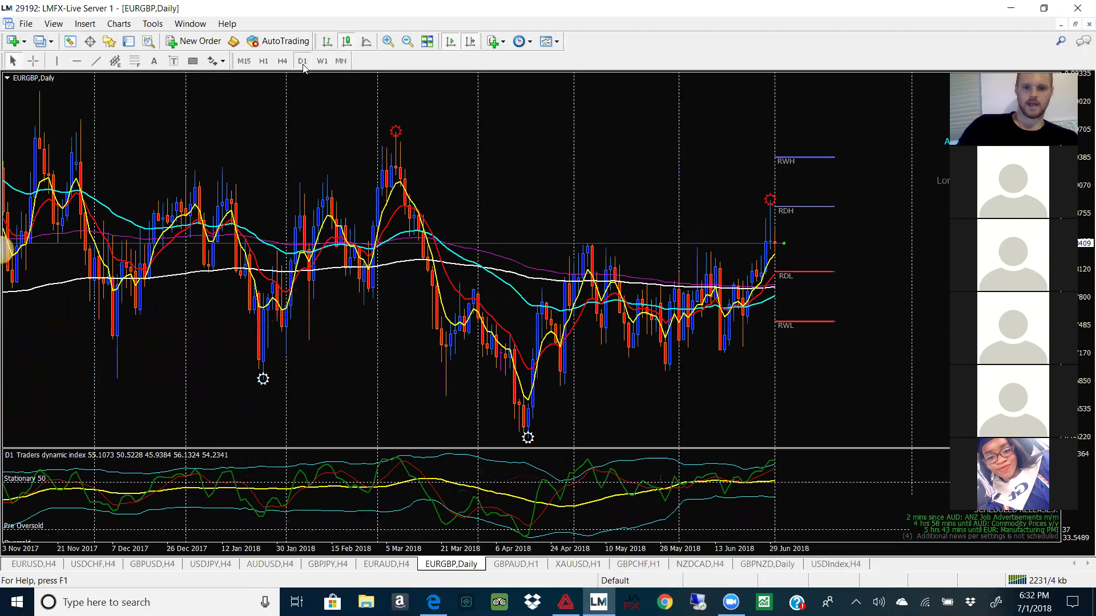
# Step: Place two horizontal levels at and just below the March highs on EURGBP daily
pyautogui.click(77, 61)
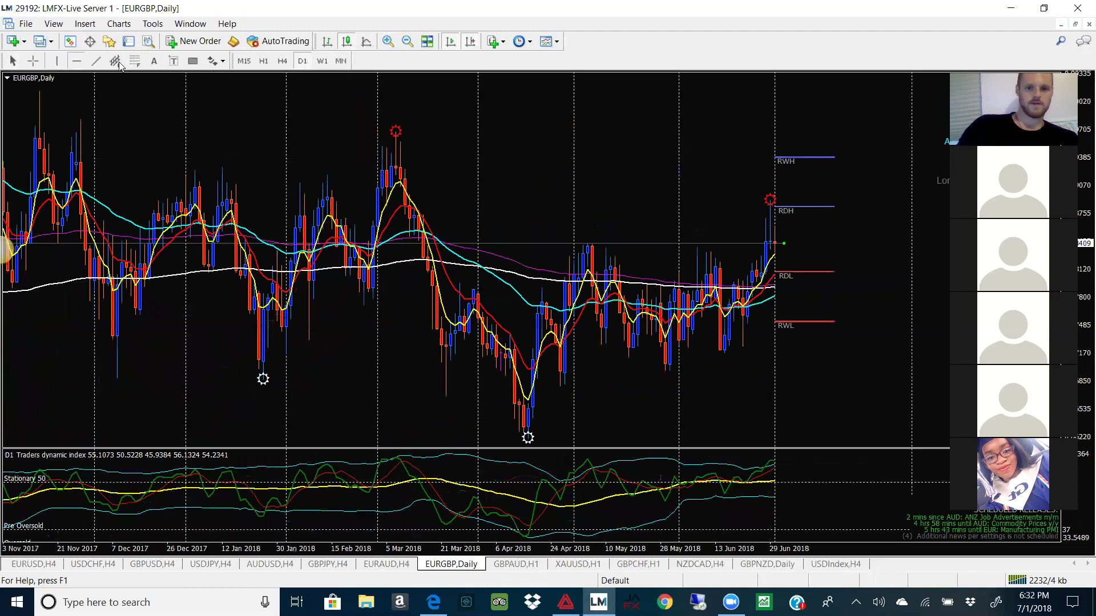
pyautogui.click(520, 170)
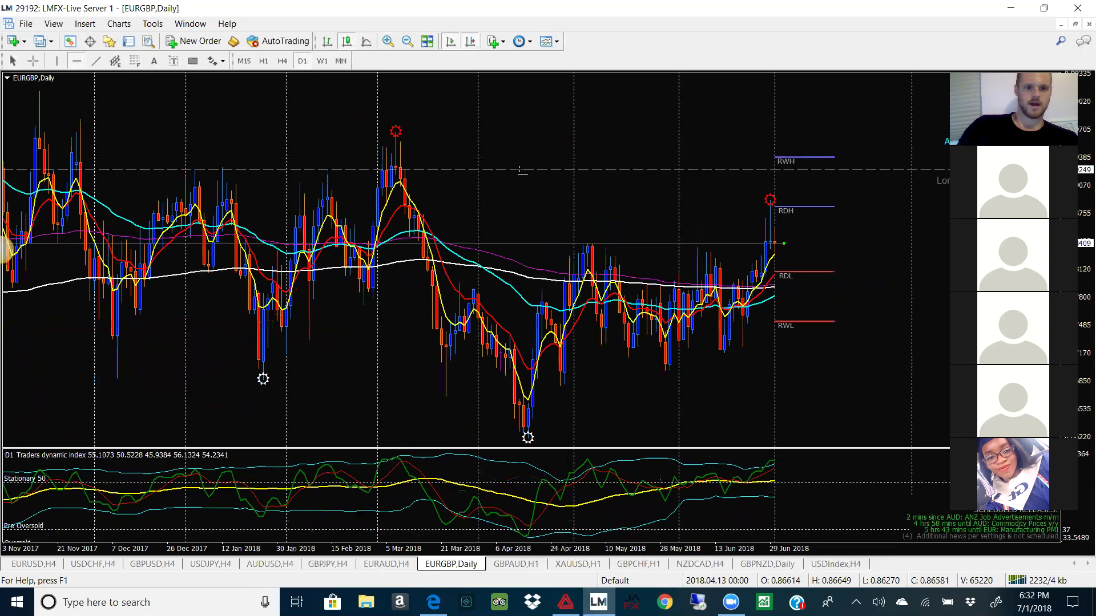
pyautogui.moveTo(520, 175); pyautogui.dragTo(521, 177)
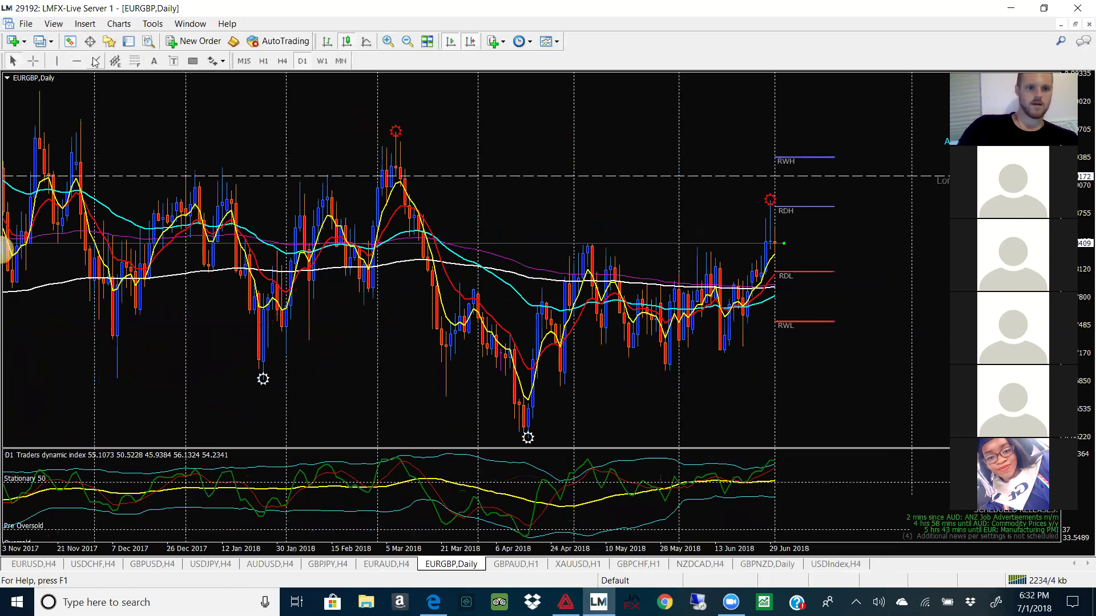
pyautogui.click(475, 134)
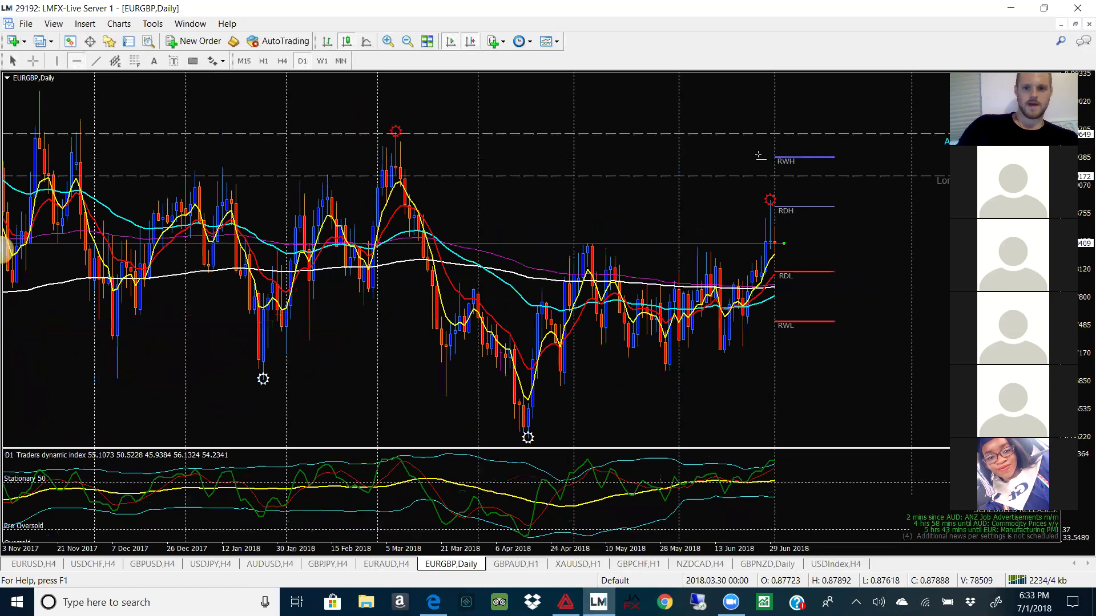
pyautogui.click(390, 45)
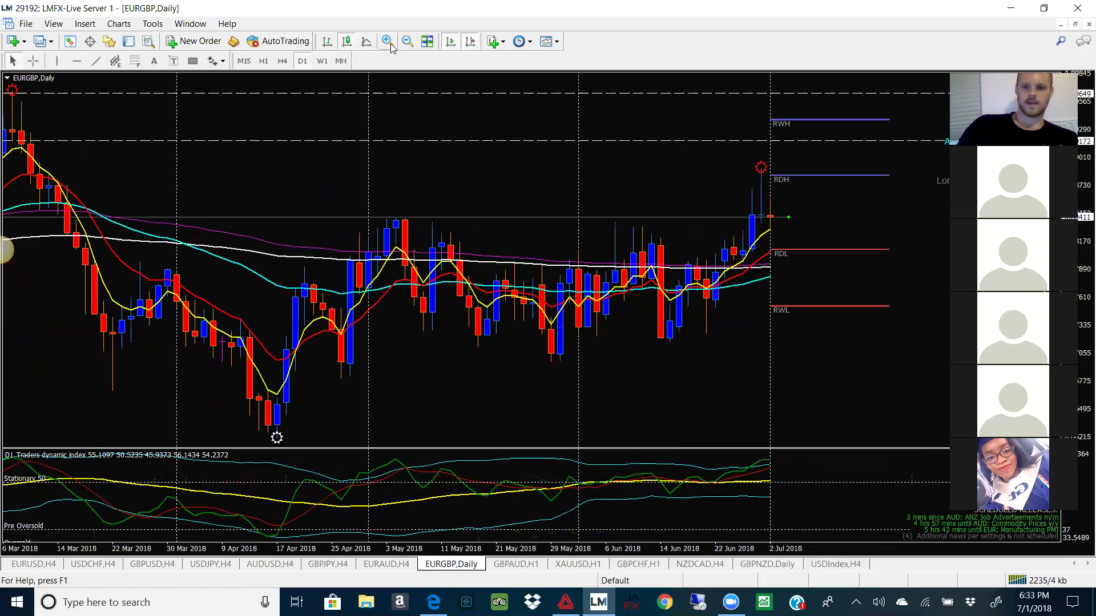
# Step: Show EURGBP on H4 with more history and add a horizontal level near current price
pyautogui.click(283, 61)
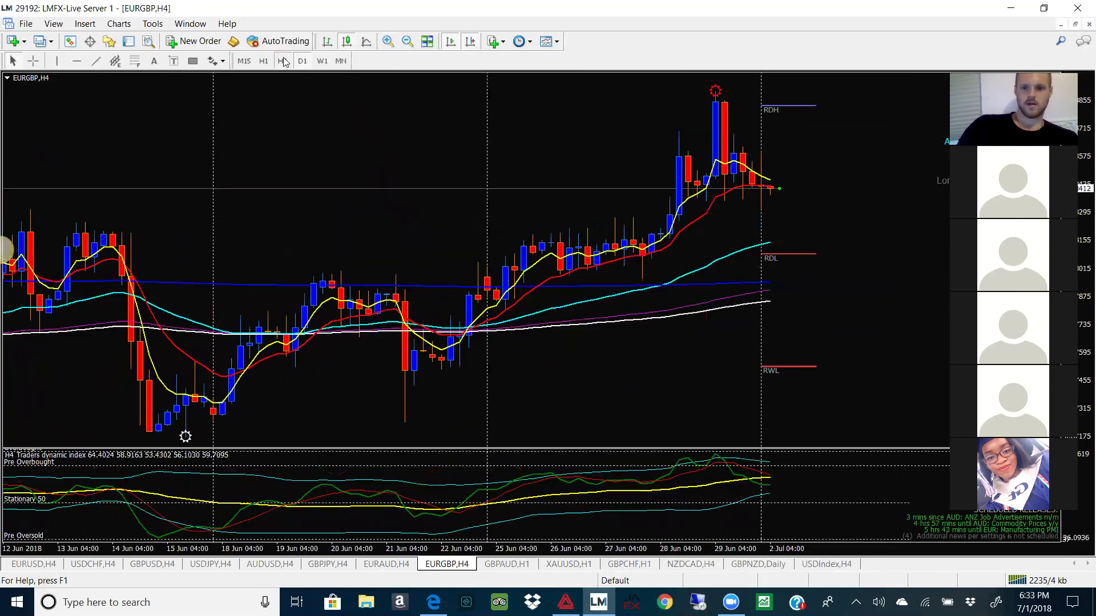
pyautogui.click(408, 41)
pyautogui.click(408, 42)
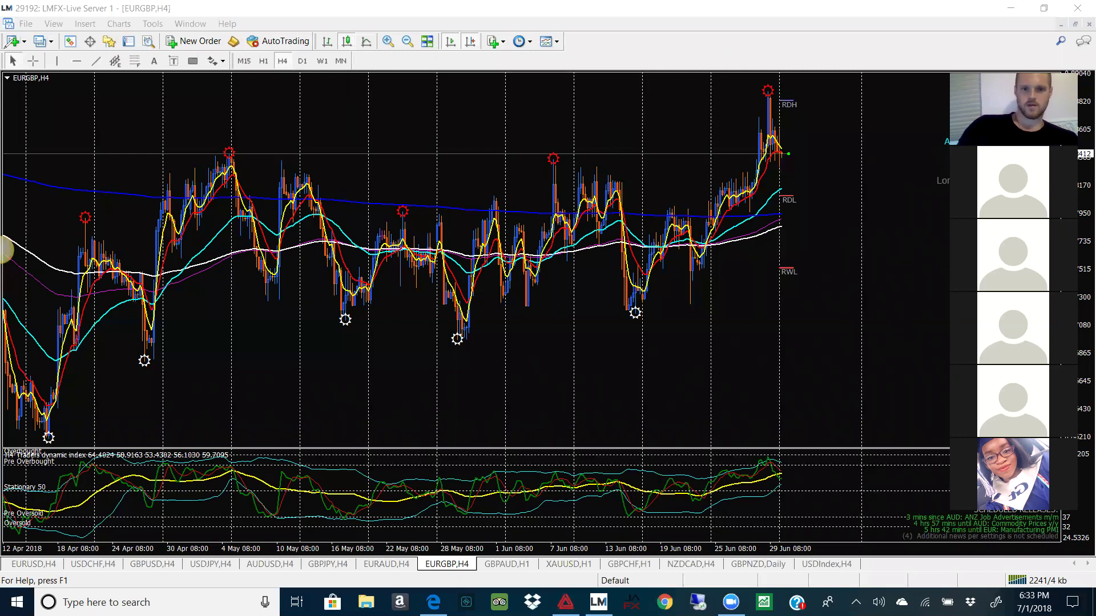
pyautogui.click(76, 61)
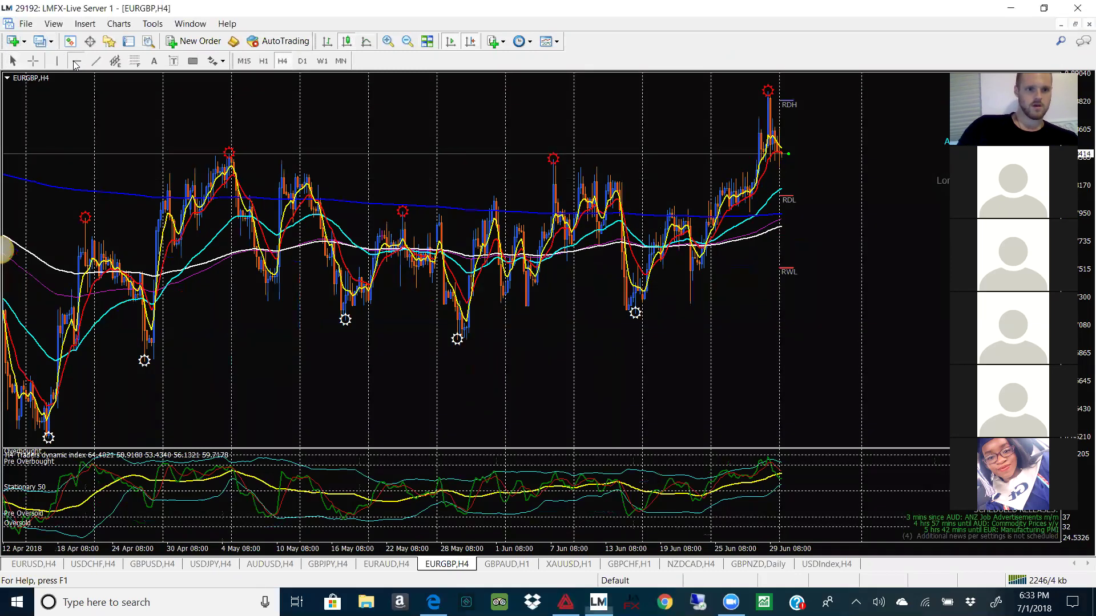
pyautogui.click(261, 158)
pyautogui.moveTo(260, 159); pyautogui.dragTo(261, 161)
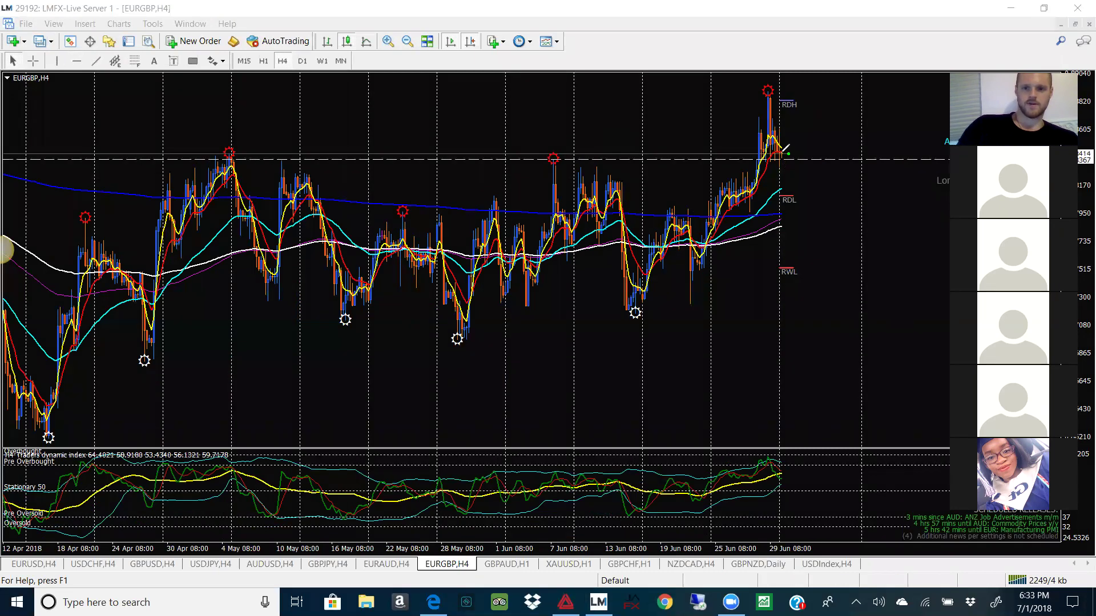
# Step: Sketch a rebound and a dip-then-rally path after the last EURGBP candles
pyautogui.moveTo(780, 153)
pyautogui.mouseDown()
pyautogui.moveTo(791, 153)
pyautogui.moveTo(810, 103)
pyautogui.mouseUp()
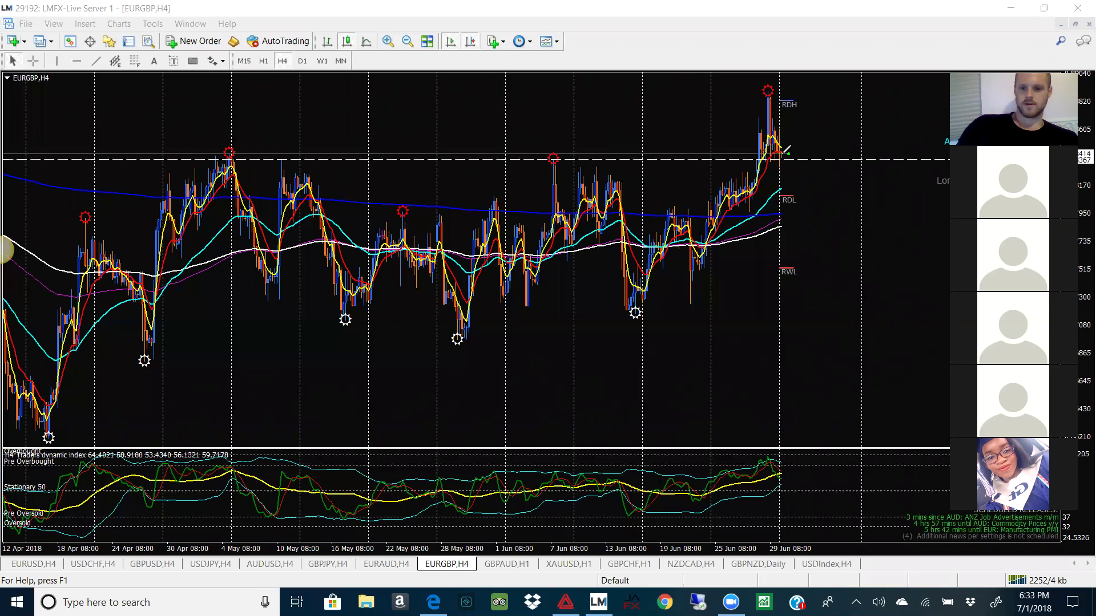
pyautogui.moveTo(784, 152)
pyautogui.mouseDown()
pyautogui.moveTo(793, 166)
pyautogui.moveTo(823, 139)
pyautogui.moveTo(830, 99)
pyautogui.mouseUp()
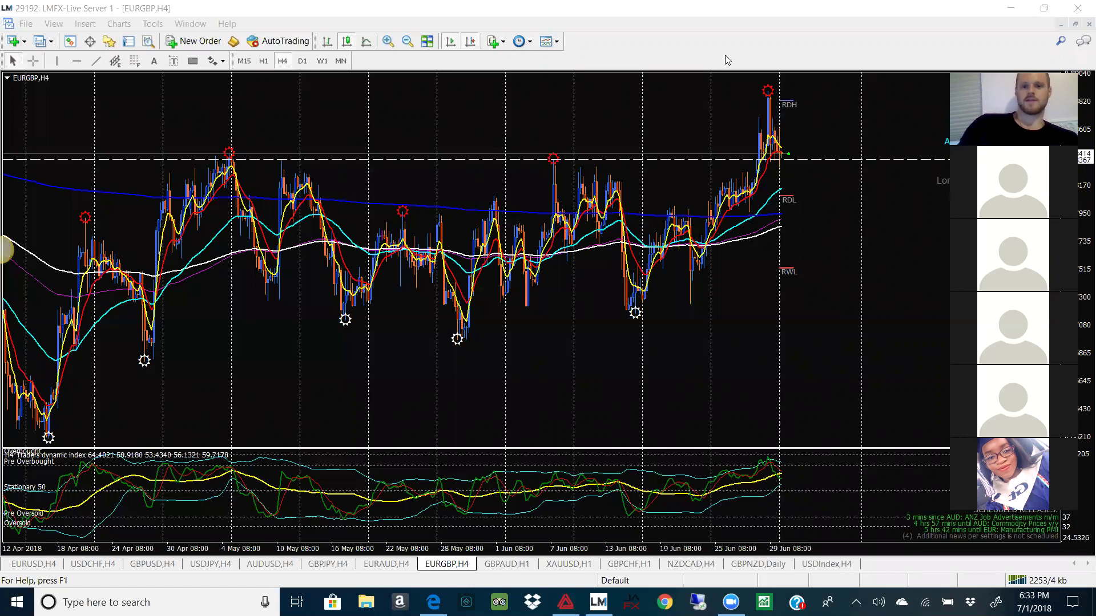
pyautogui.click(406, 42)
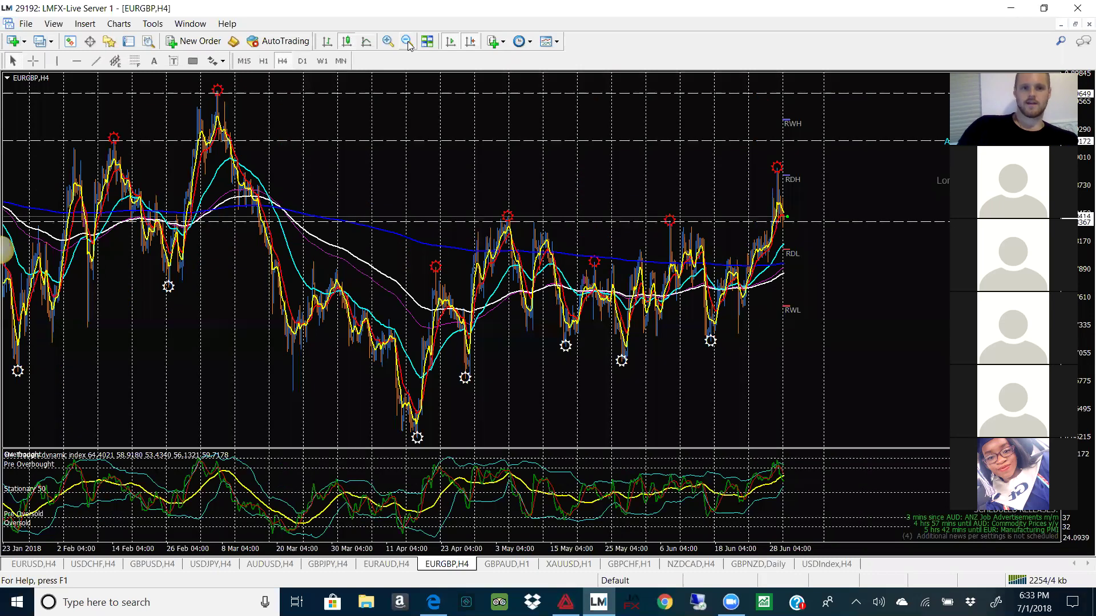
pyautogui.click(389, 42)
pyautogui.click(394, 43)
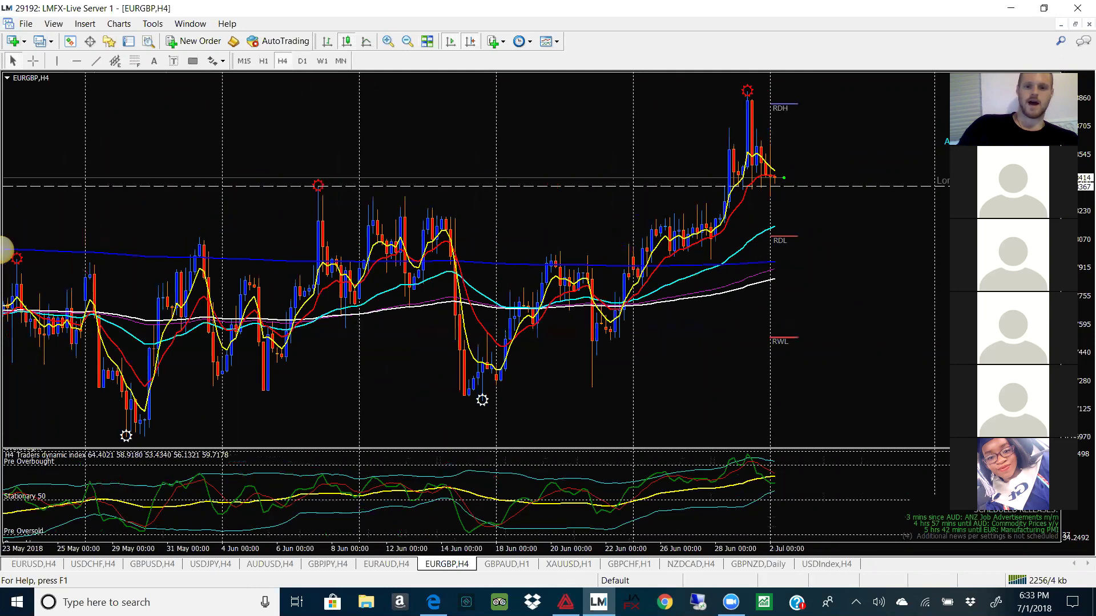
# Step: Sketch a dip and steep rally with a level across RDH, then clear and open GBPAUD H1
pyautogui.moveTo(780, 184)
pyautogui.mouseDown()
pyautogui.moveTo(791, 182)
pyautogui.moveTo(824, 80)
pyautogui.mouseUp()
pyautogui.moveTo(745, 100); pyautogui.dragTo(842, 100)
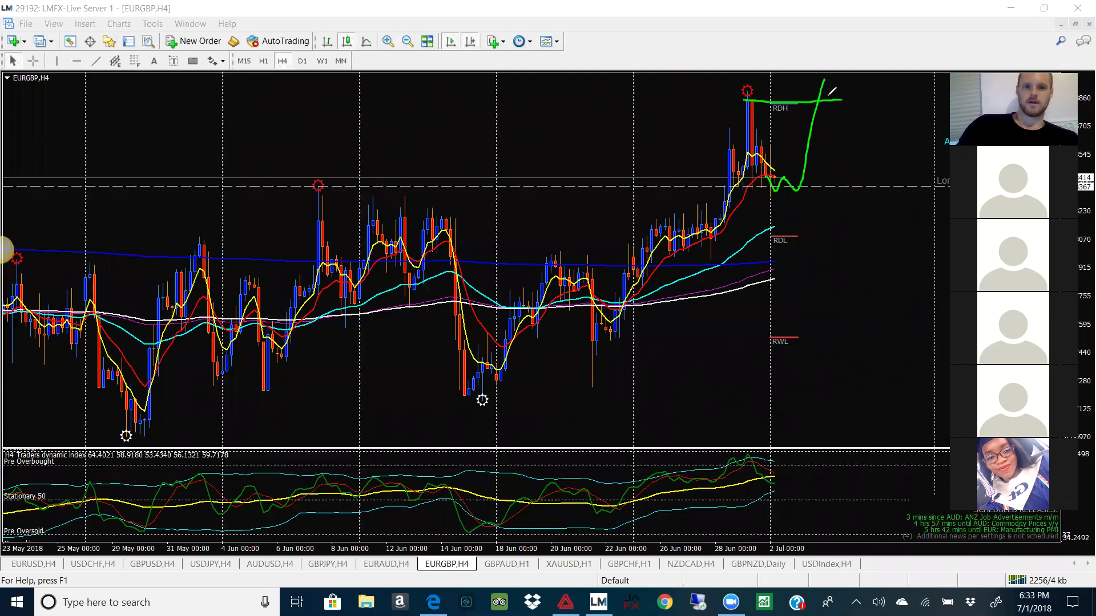
pyautogui.press('Escape')
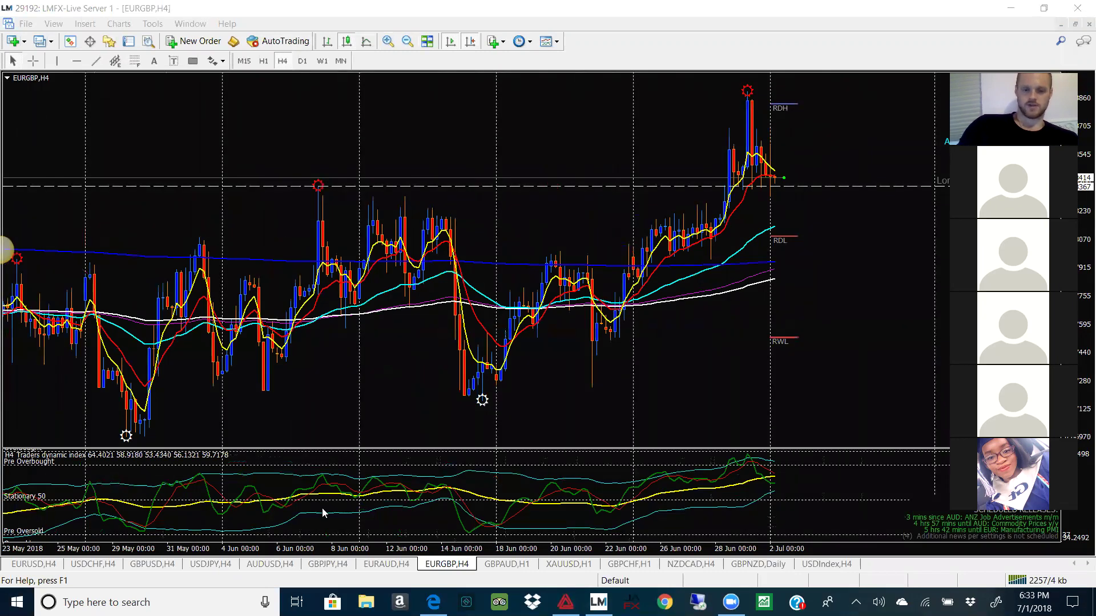
pyautogui.click(512, 564)
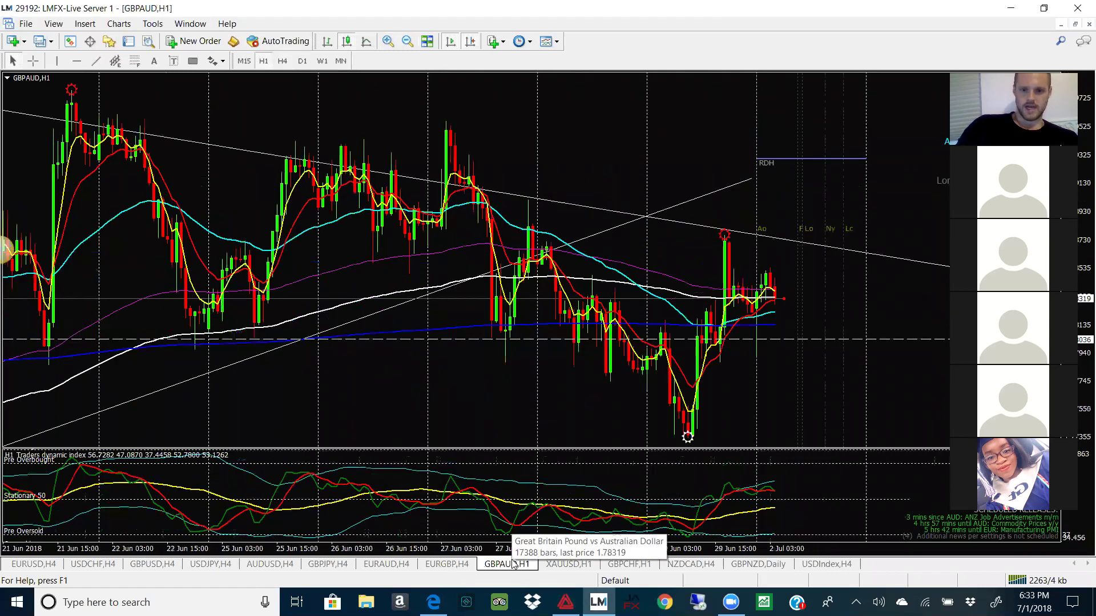
# Step: Load the Sabstian Setup with MMM template on GBPAUD, then step from H4 to the daily chart
pyautogui.click(547, 41)
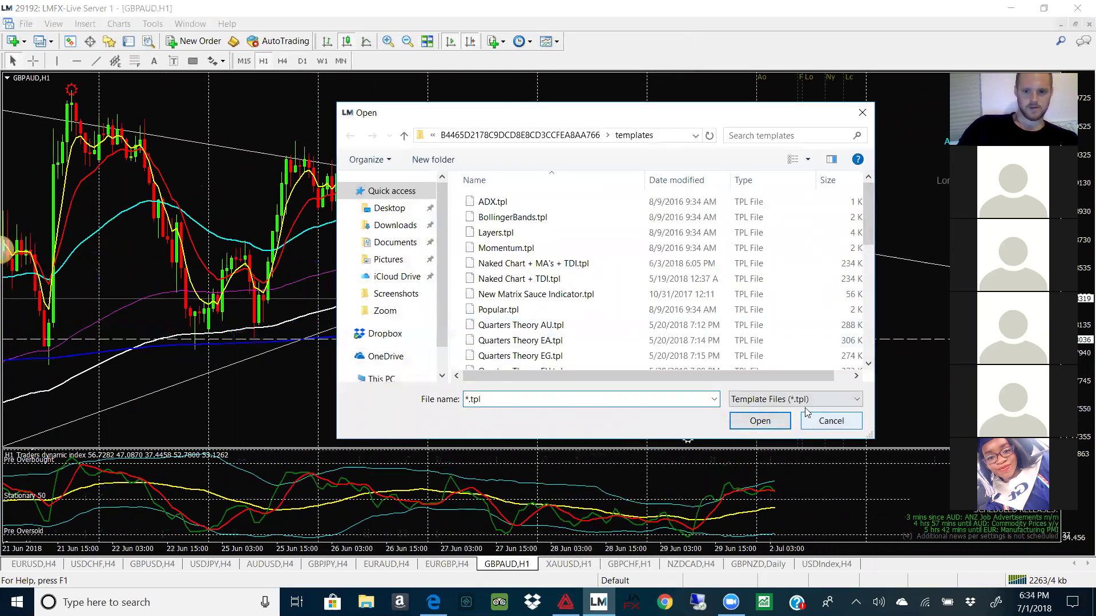
pyautogui.click(831, 421)
pyautogui.click(549, 41)
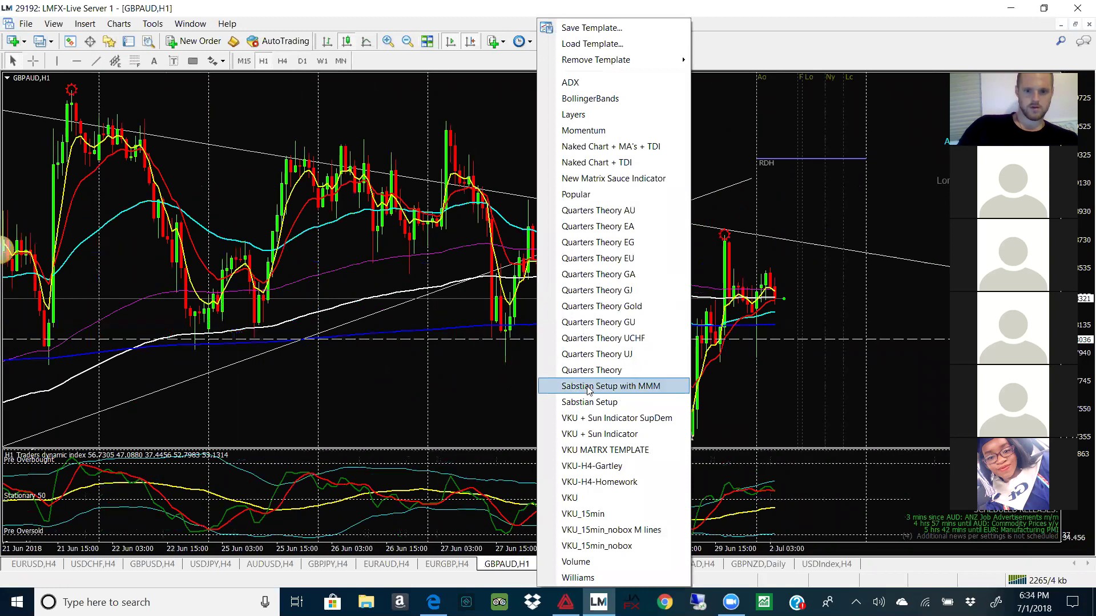
pyautogui.click(587, 386)
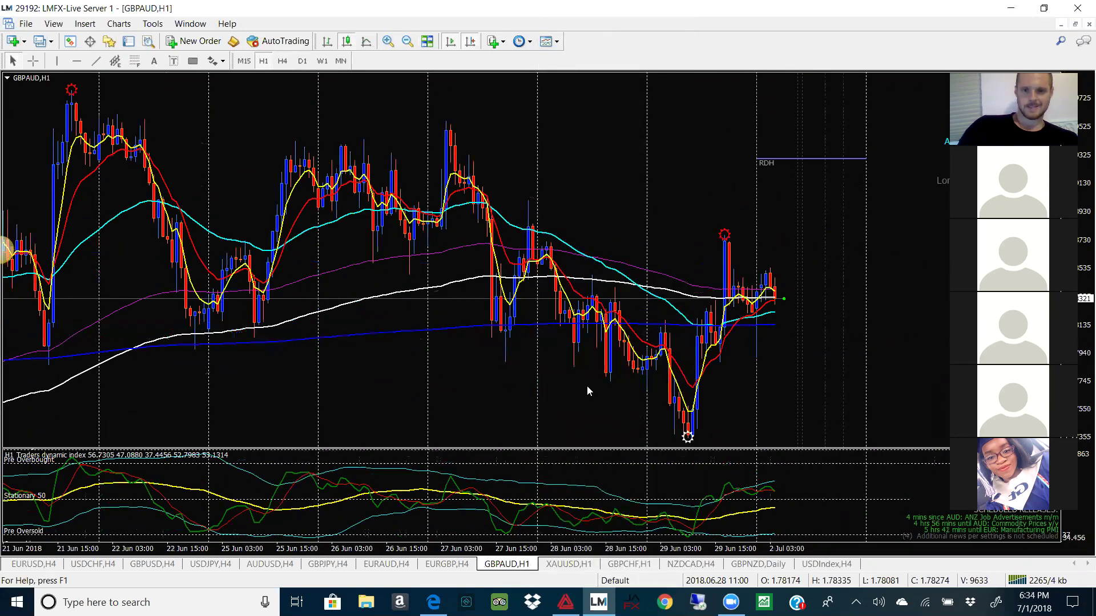
pyautogui.click(403, 43)
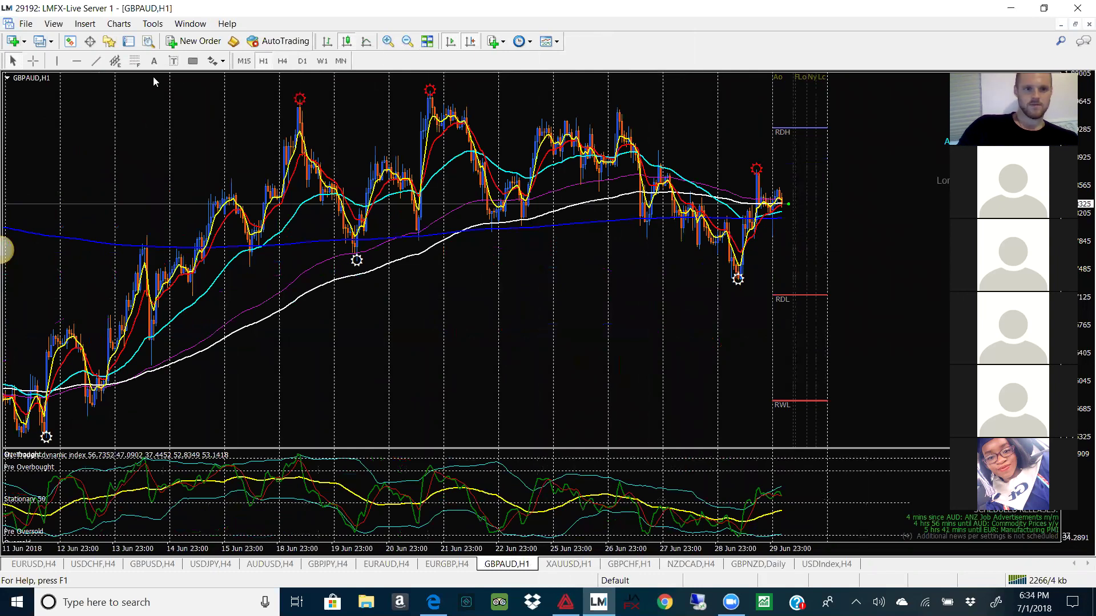
pyautogui.click(282, 60)
pyautogui.click(302, 61)
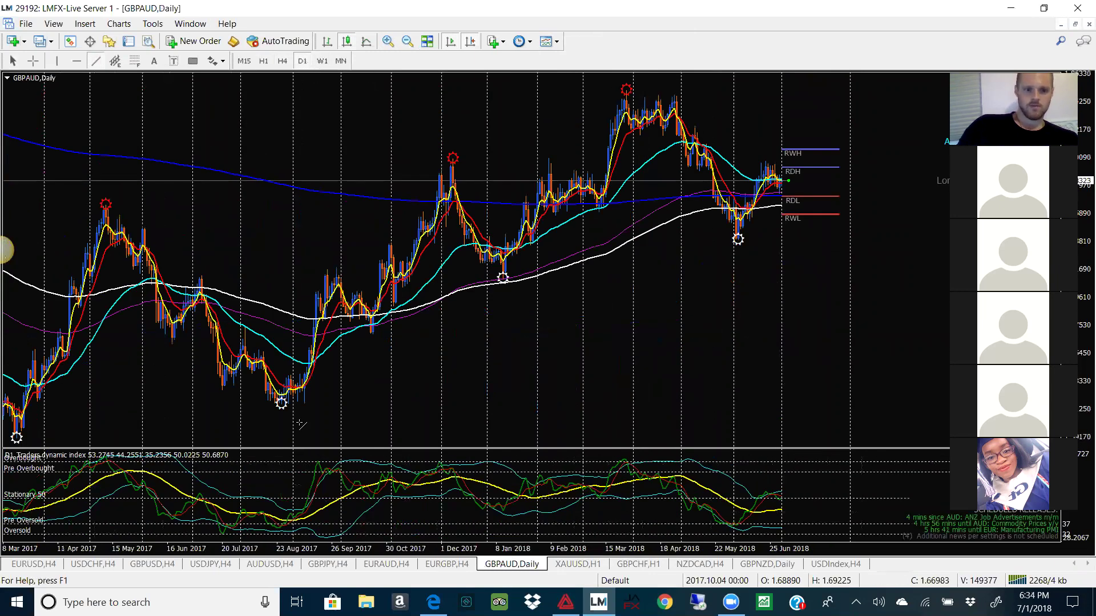
# Step: Draw a daily trendline up from the July 2017 low and shorten its right end
pyautogui.click(409, 43)
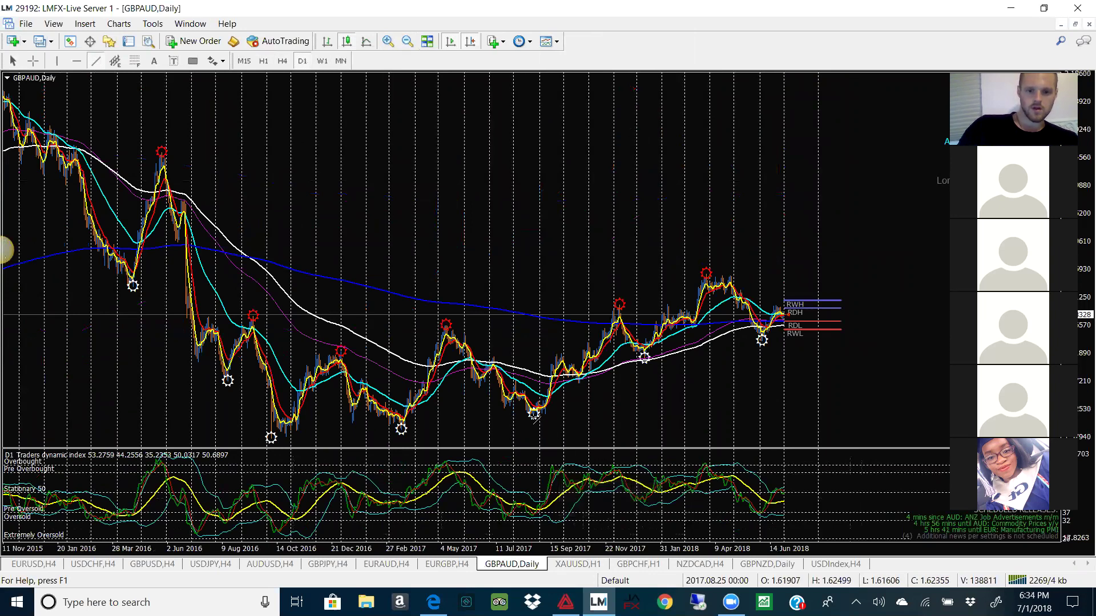
pyautogui.moveTo(534, 415); pyautogui.dragTo(844, 314)
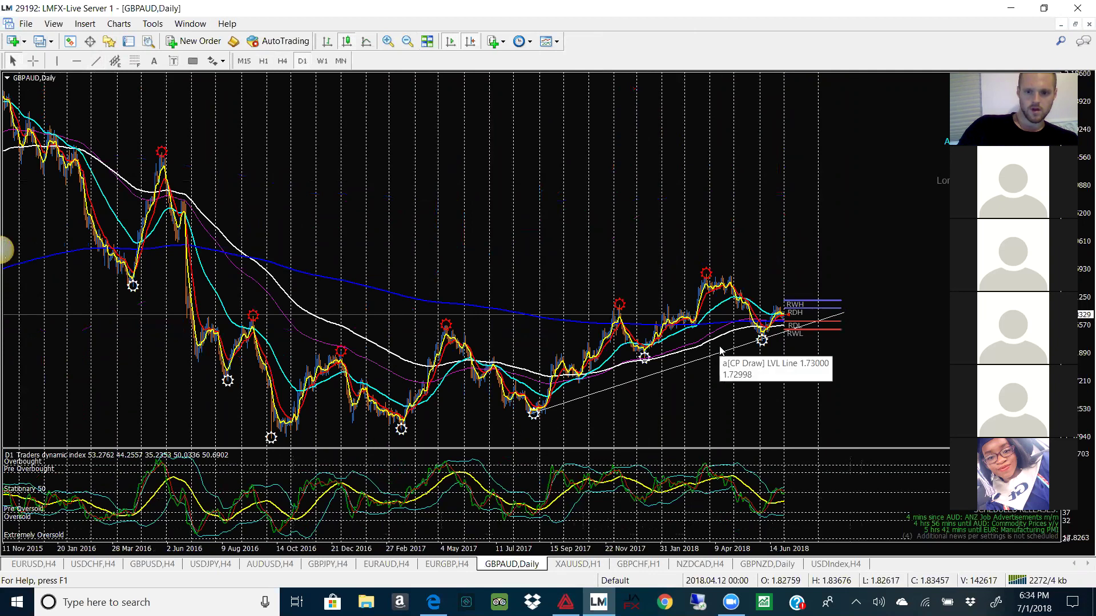
pyautogui.click(839, 313)
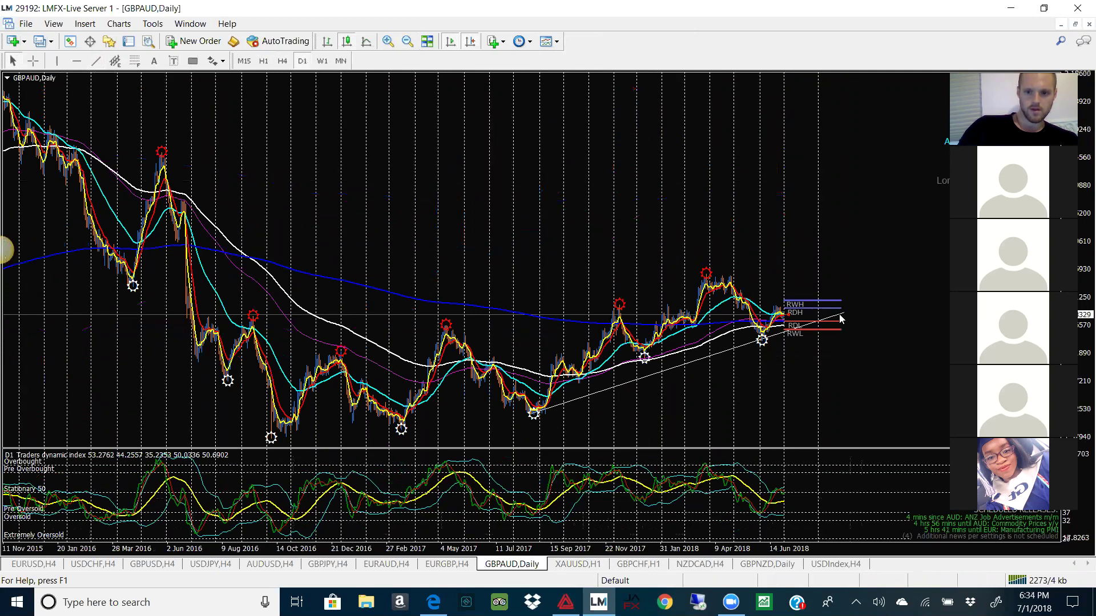
pyautogui.doubleClick(723, 352)
pyautogui.moveTo(851, 314); pyautogui.dragTo(810, 317)
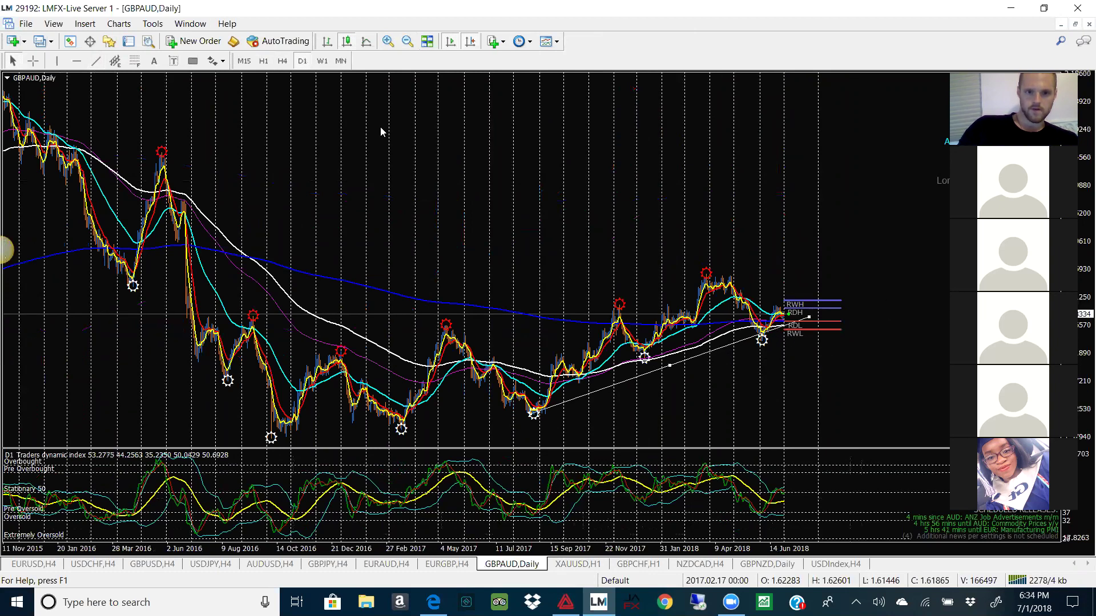
# Step: On H4, refit both trendline ends onto the swing lows
pyautogui.click(282, 61)
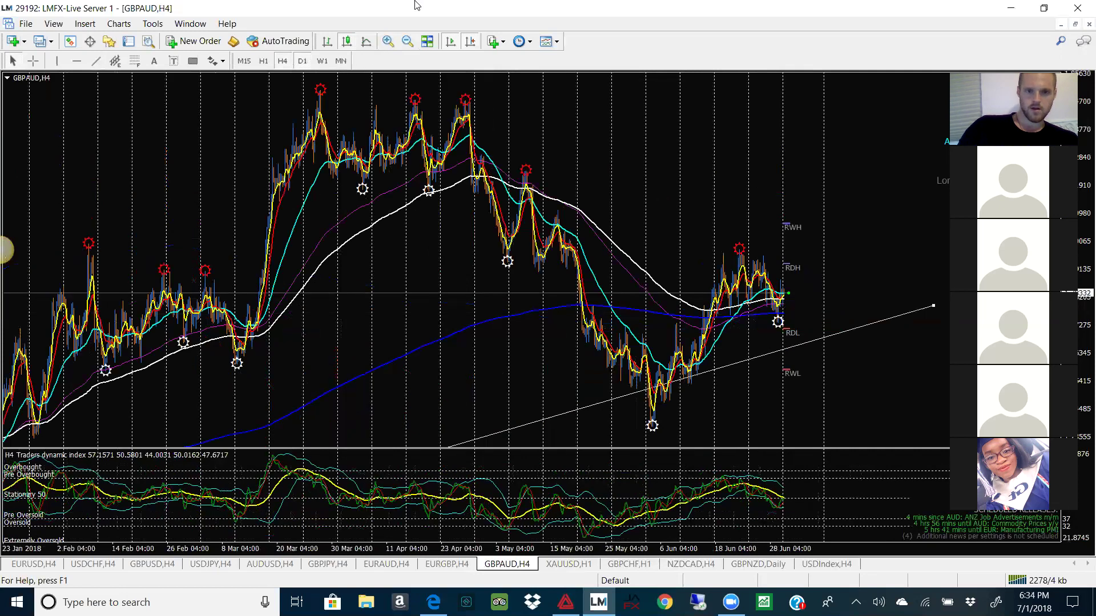
pyautogui.press('-')
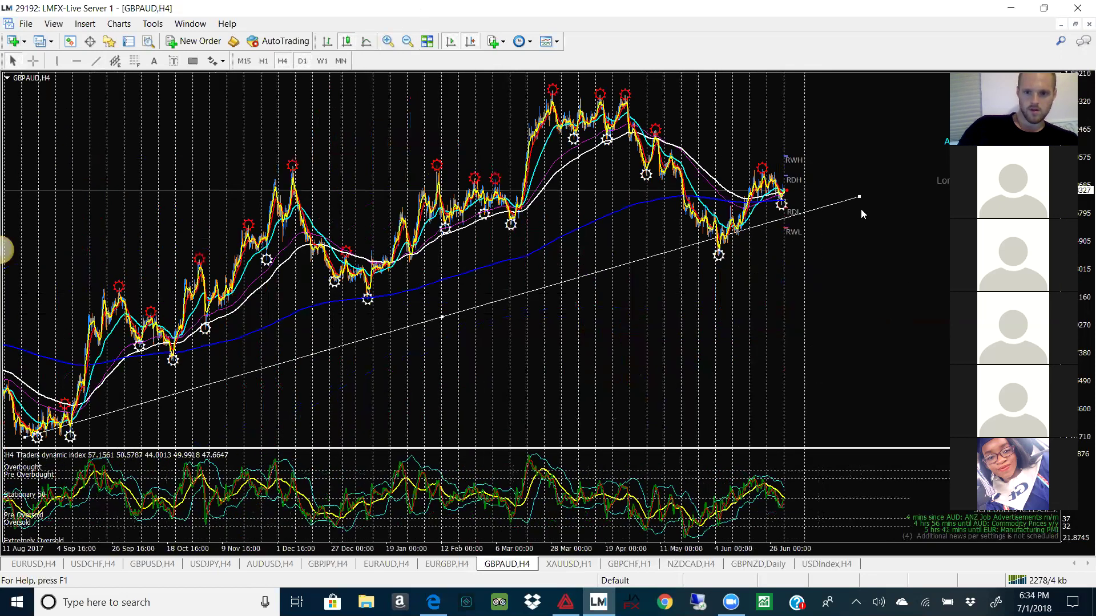
pyautogui.moveTo(859, 196); pyautogui.dragTo(841, 221)
pyautogui.moveTo(25, 439)
pyautogui.mouseDown()
pyautogui.moveTo(64, 441)
pyautogui.moveTo(33, 446)
pyautogui.mouseUp()
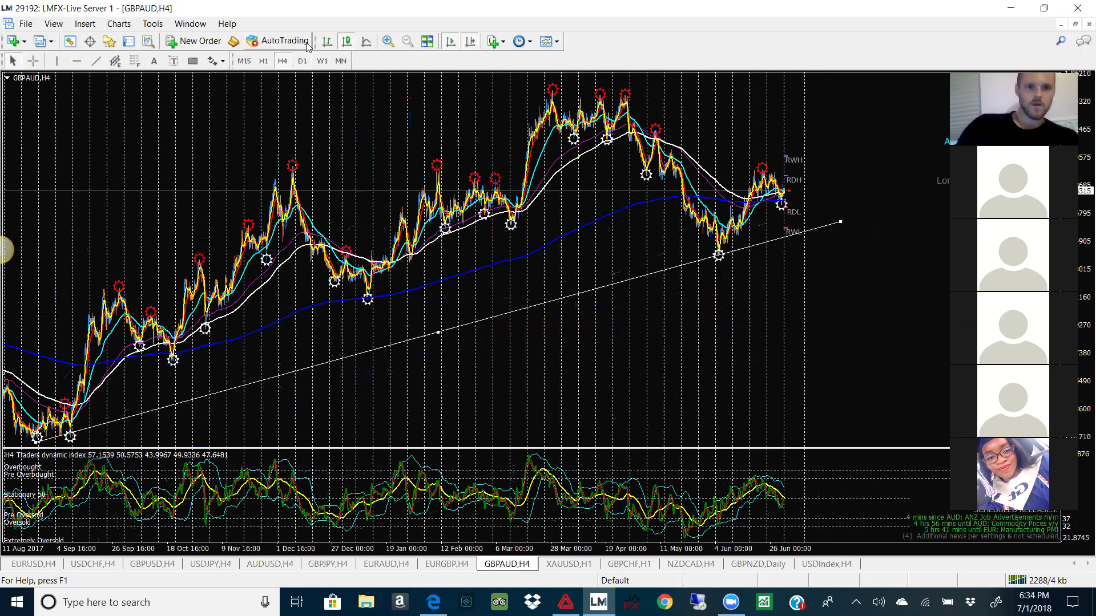
# Step: Frame January to June 2018 and draw a falling trendline from the April peak
pyautogui.click(387, 40)
pyautogui.click(388, 40)
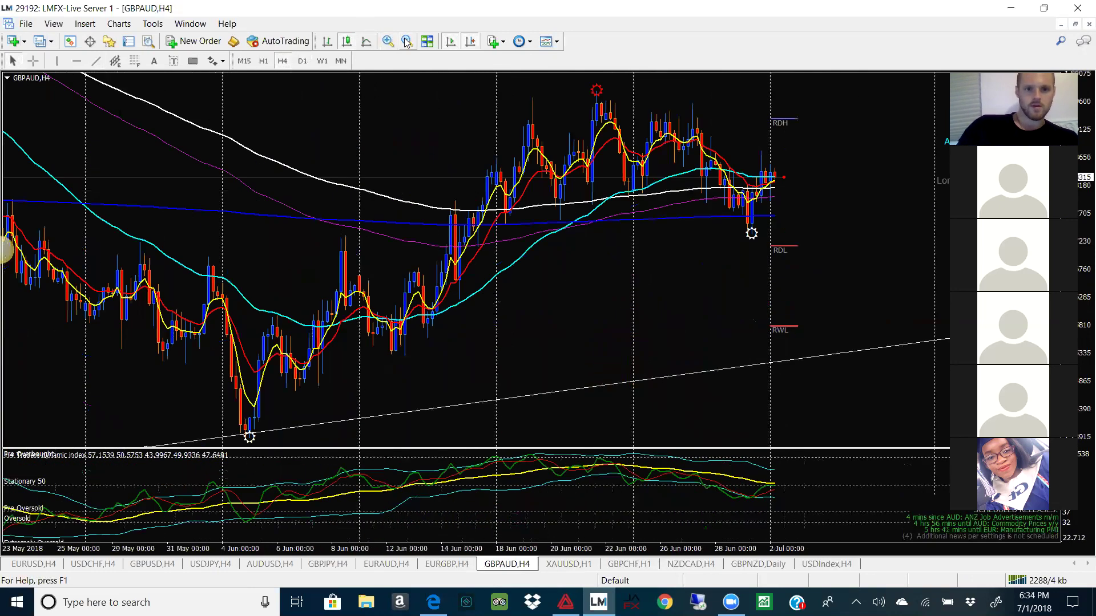
pyautogui.click(407, 41)
pyautogui.click(407, 41)
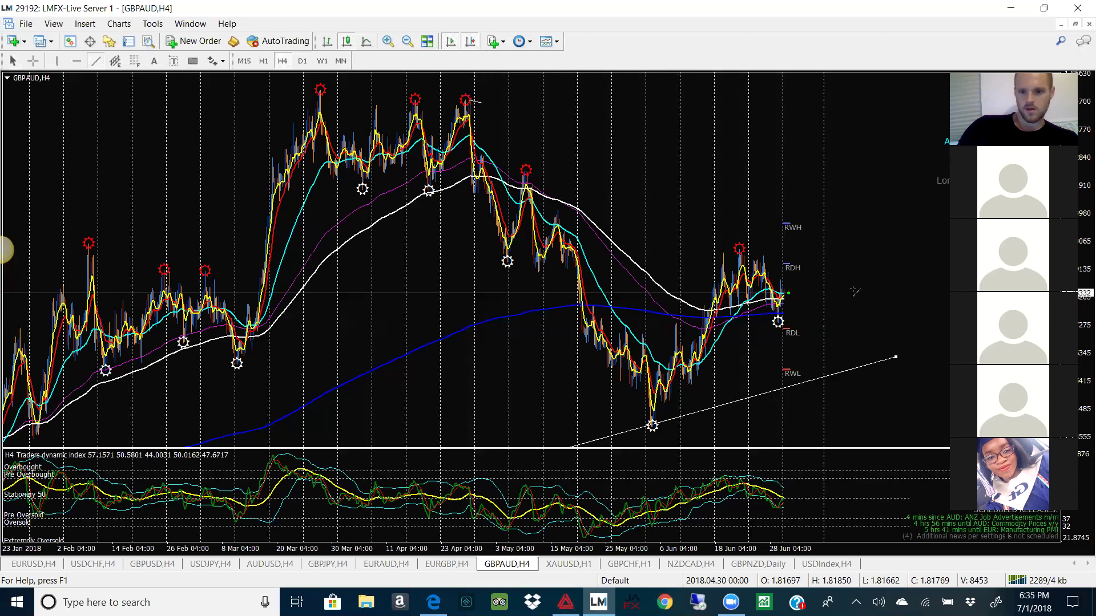
pyautogui.moveTo(905, 302); pyautogui.dragTo(911, 343)
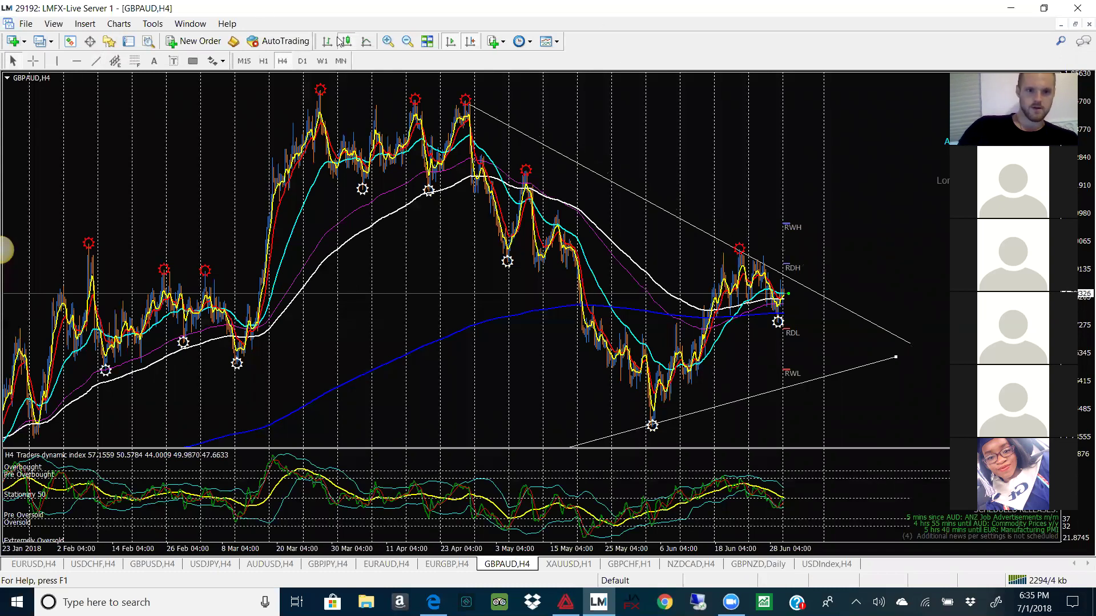
# Step: Draw a rising trendline from the June 1 low, extended up and to the right
pyautogui.click(391, 41)
pyautogui.click(95, 60)
pyautogui.moveTo(519, 438); pyautogui.dragTo(711, 330)
pyautogui.moveTo(809, 267); pyautogui.dragTo(807, 273)
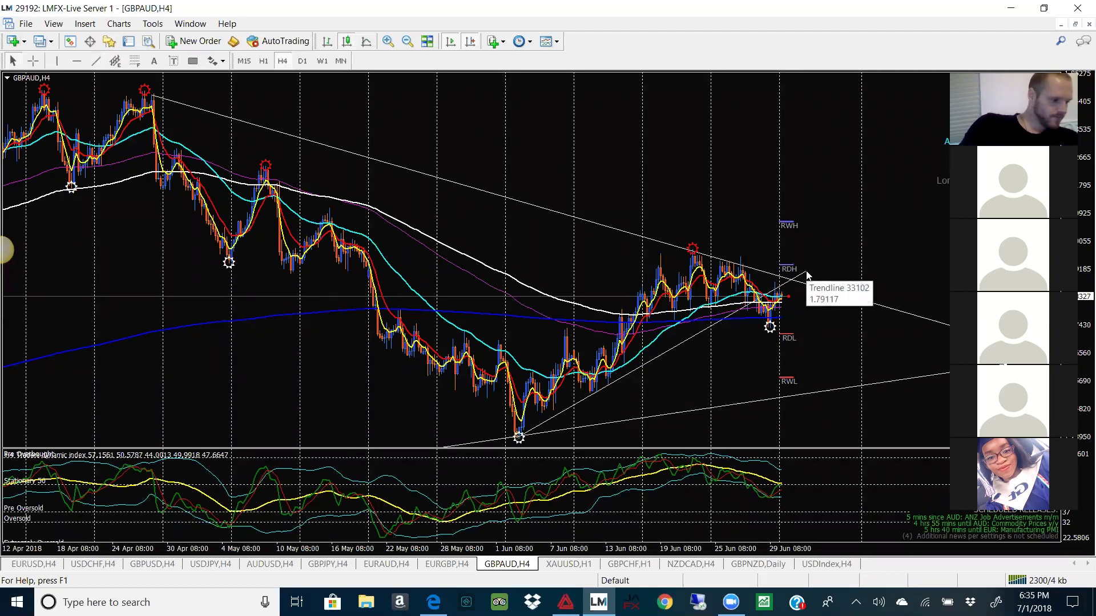
pyautogui.click(388, 42)
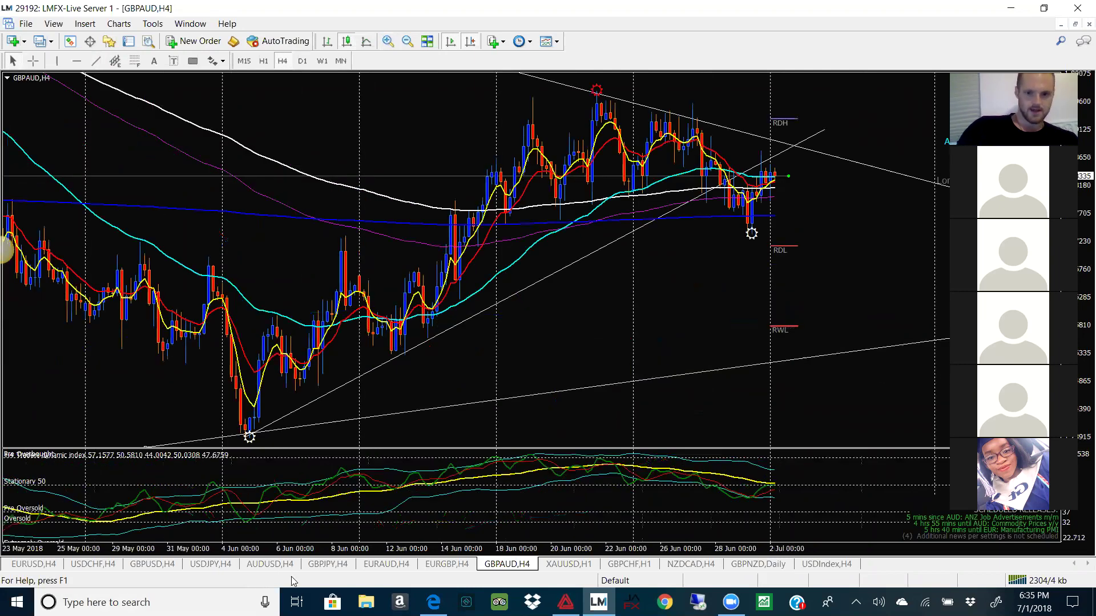
# Step: Sketch a GBPAUD downward path after the last candle, redraw it, then show XAUUSD H1
pyautogui.moveTo(705, 136)
pyautogui.mouseDown()
pyautogui.moveTo(749, 229)
pyautogui.moveTo(777, 149)
pyautogui.moveTo(829, 295)
pyautogui.mouseUp()
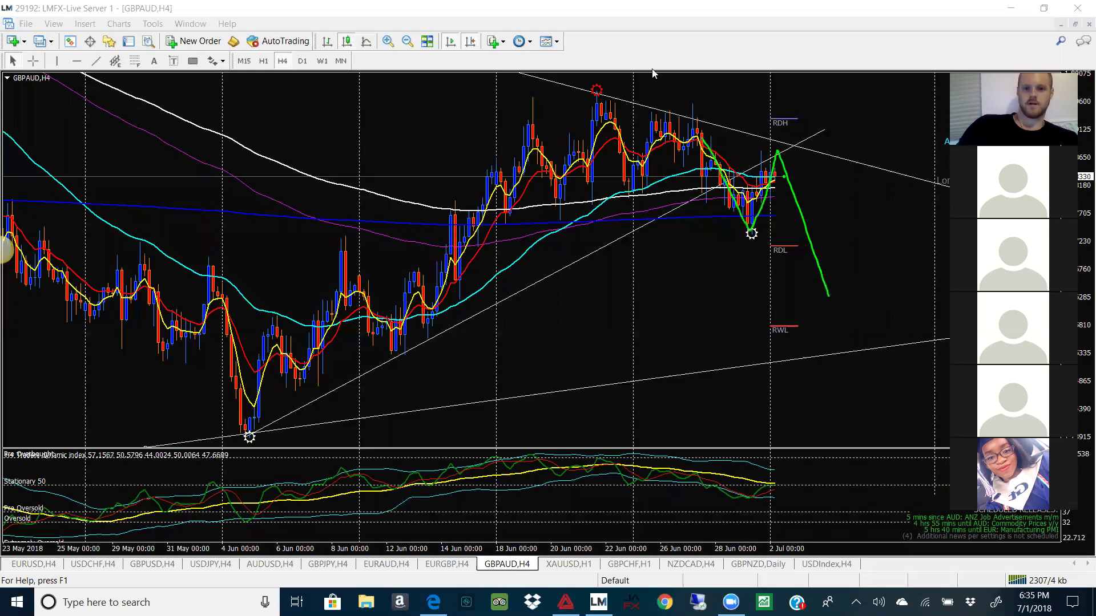
pyautogui.hotkey('ctrl', 'z')
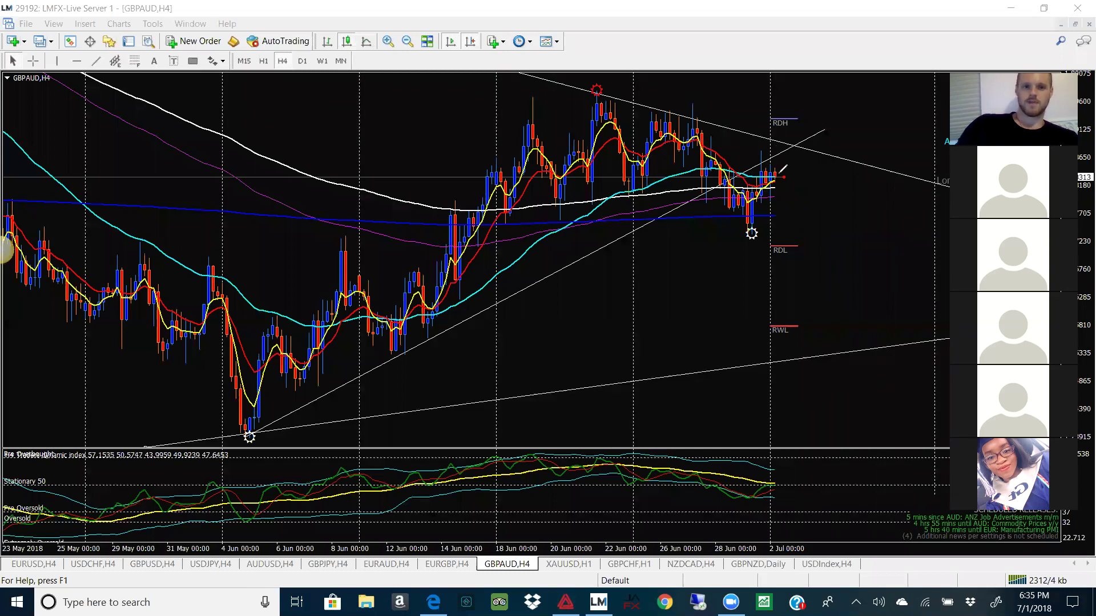
pyautogui.moveTo(780, 175); pyautogui.dragTo(818, 259)
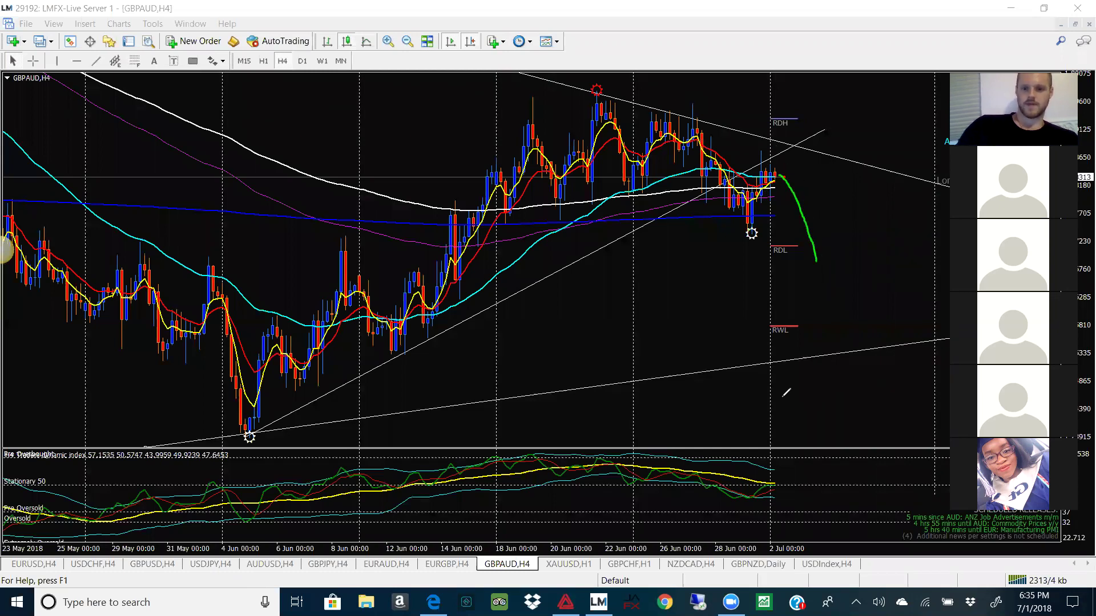
pyautogui.moveTo(775, 486)
pyautogui.mouseDown()
pyautogui.moveTo(755, 485)
pyautogui.moveTo(783, 478)
pyautogui.mouseUp()
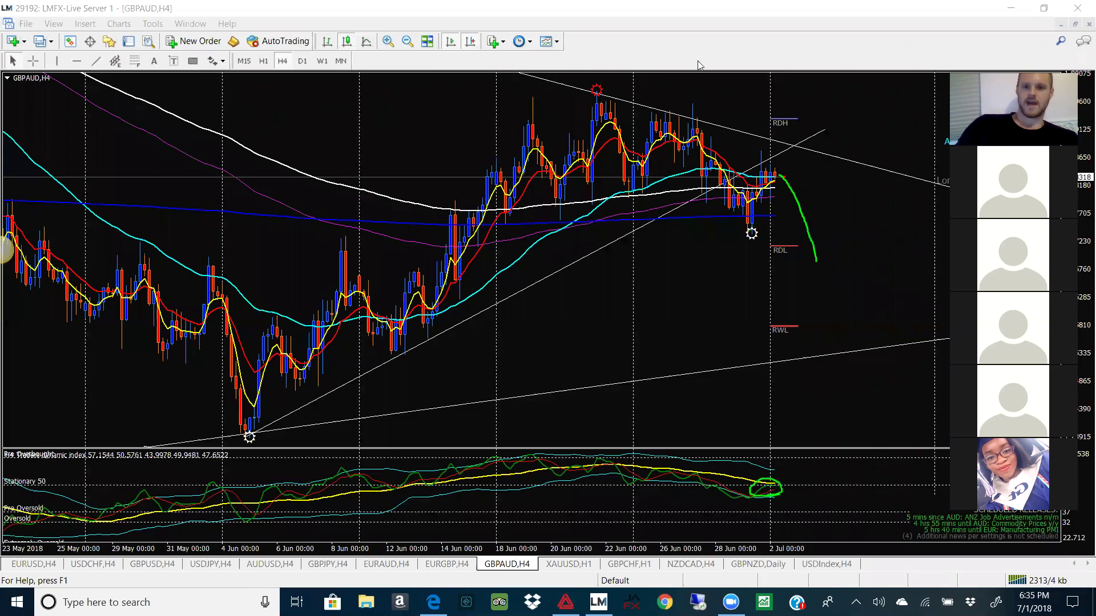
pyautogui.press('Escape')
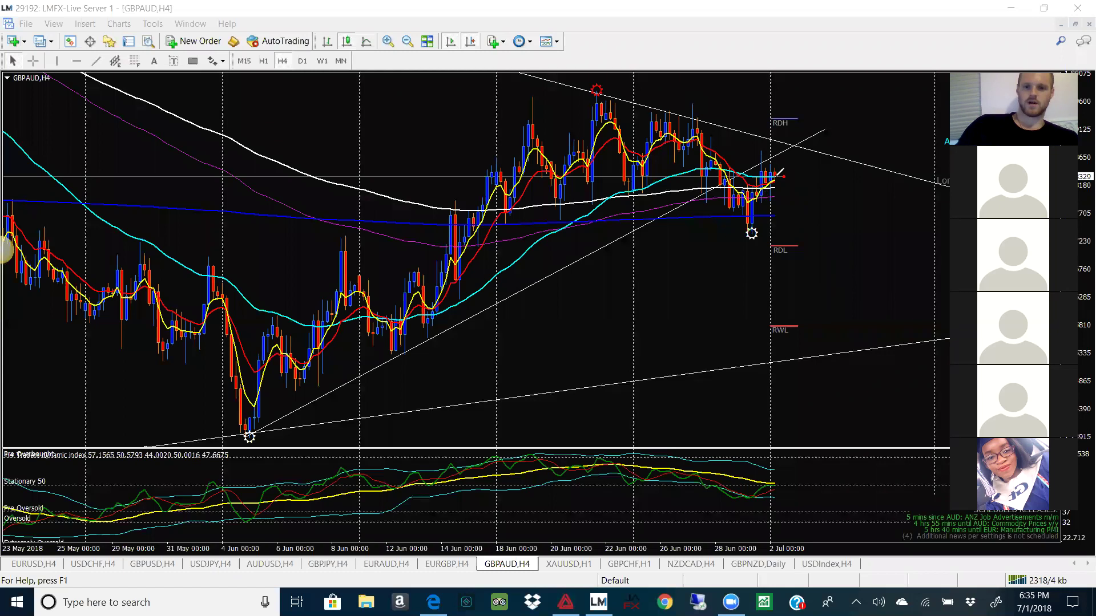
pyautogui.moveTo(776, 176); pyautogui.dragTo(821, 255)
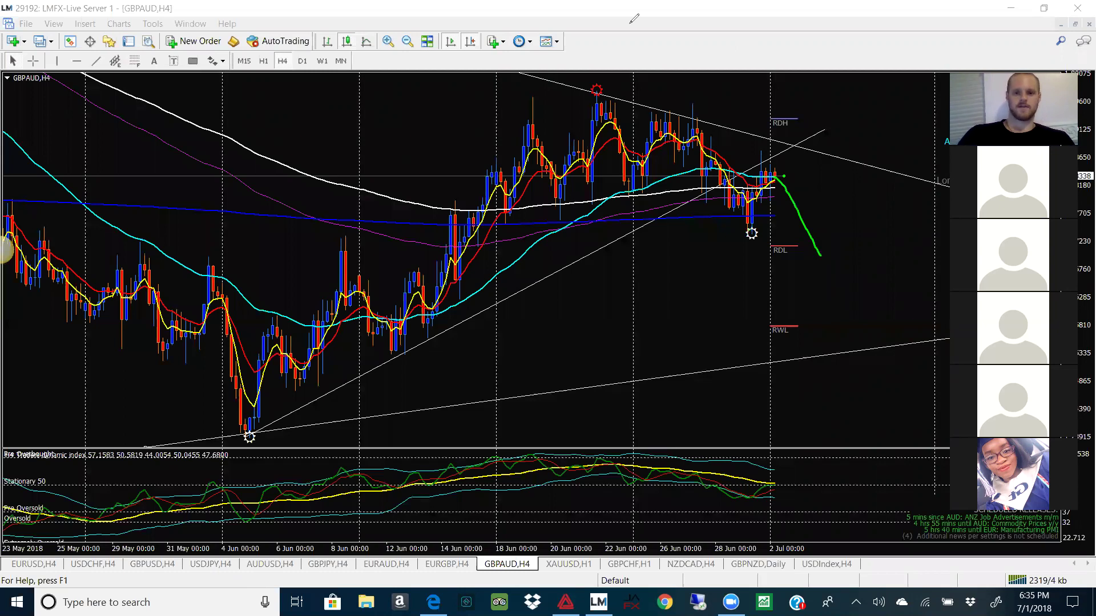
pyautogui.click(569, 564)
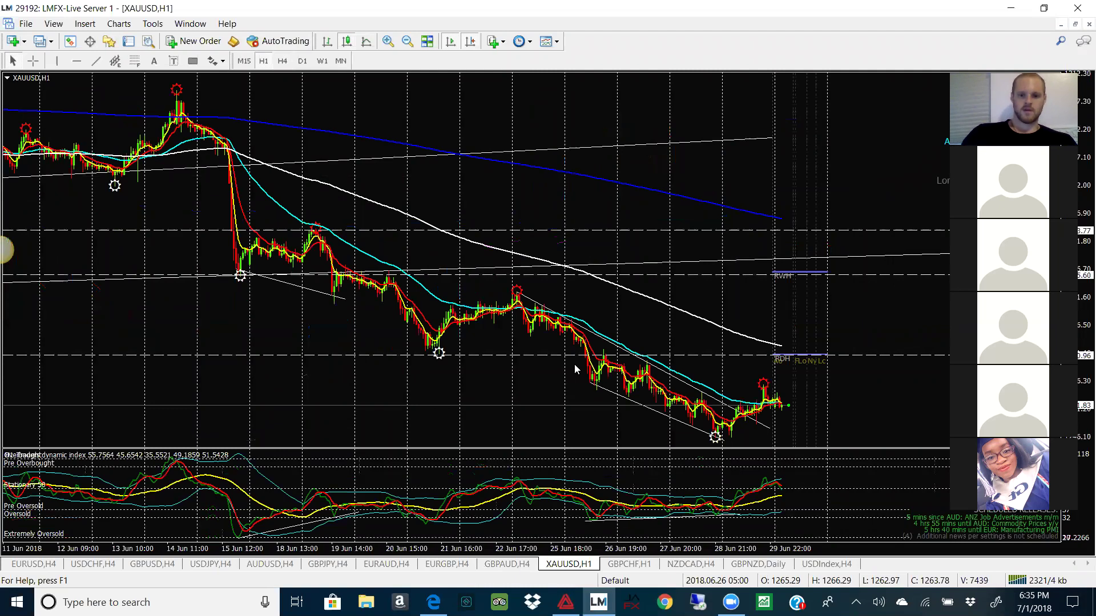
# Step: Apply the Sabstian Setup with MMM template to XAUUSD and frame the 2015–2018 weekly candles
pyautogui.click(547, 41)
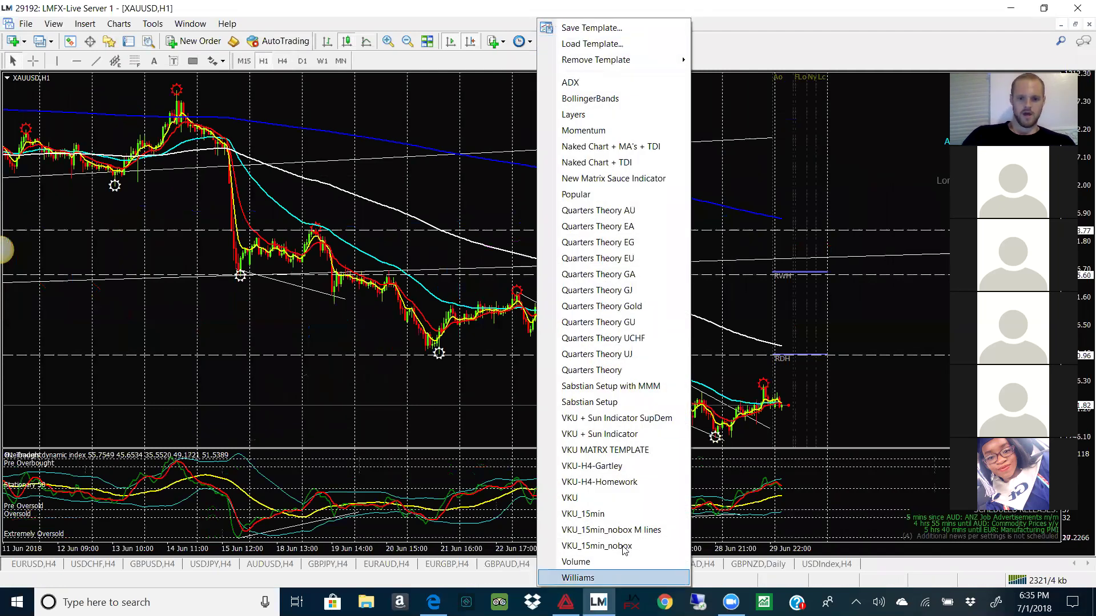
pyautogui.click(629, 392)
pyautogui.click(322, 60)
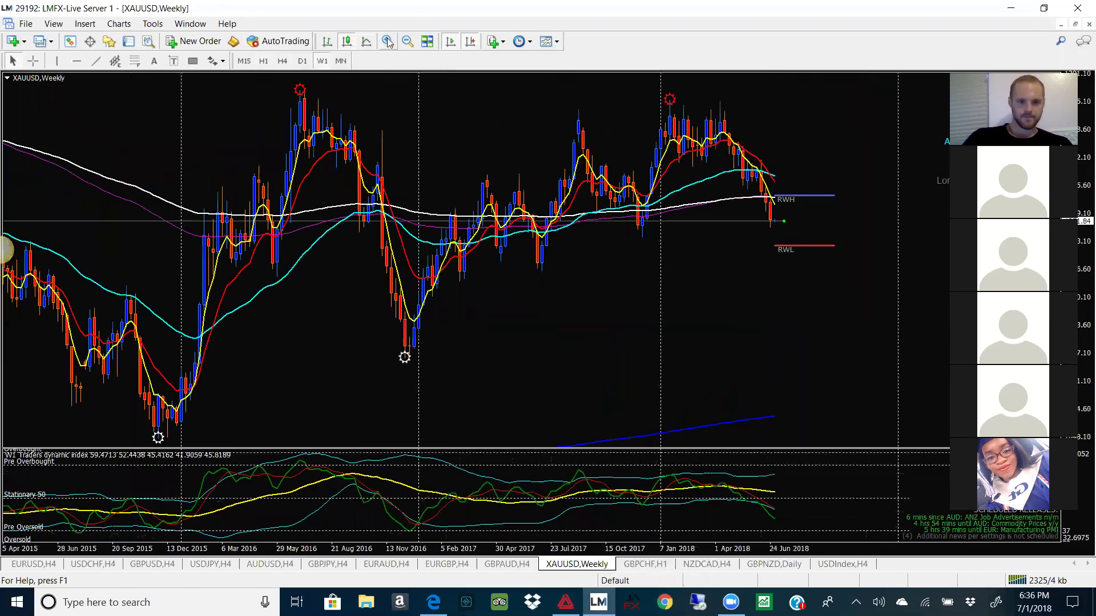
pyautogui.click(407, 41)
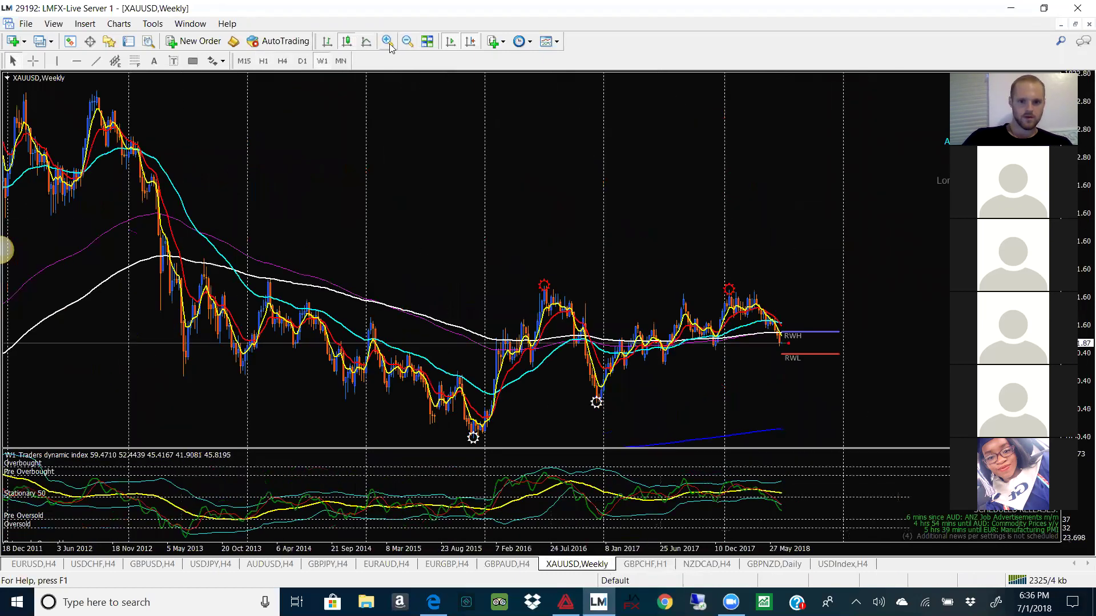
pyautogui.click(387, 42)
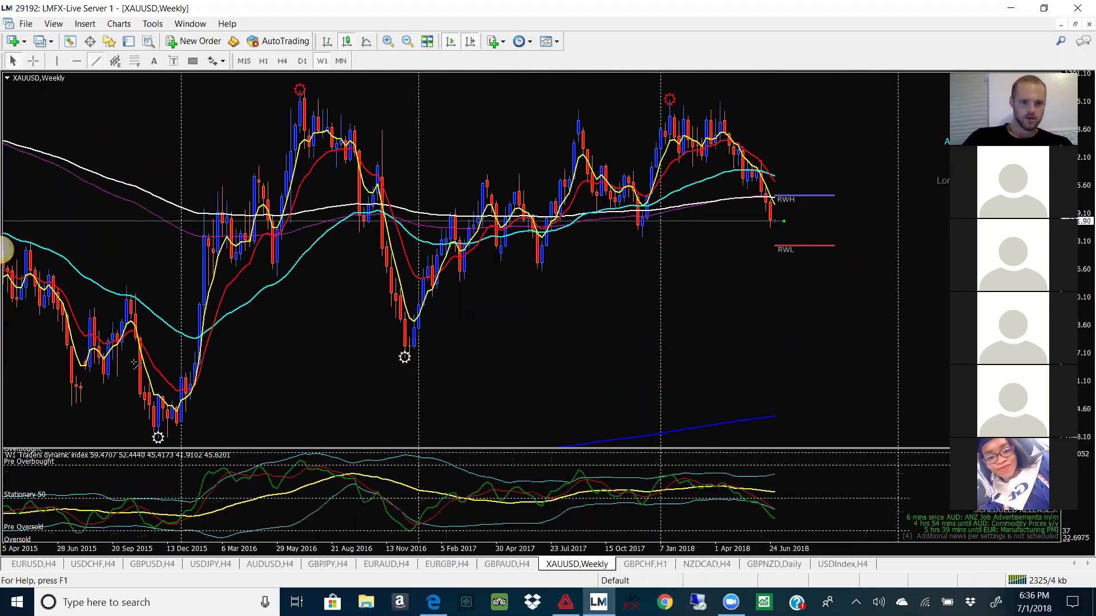
# Step: Draw the trendline from the Nov 2015 low and extend it past the latest candles
pyautogui.moveTo(164, 447)
pyautogui.moveTo(164, 447); pyautogui.dragTo(560, 263)
pyautogui.moveTo(743, 221); pyautogui.dragTo(843, 201)
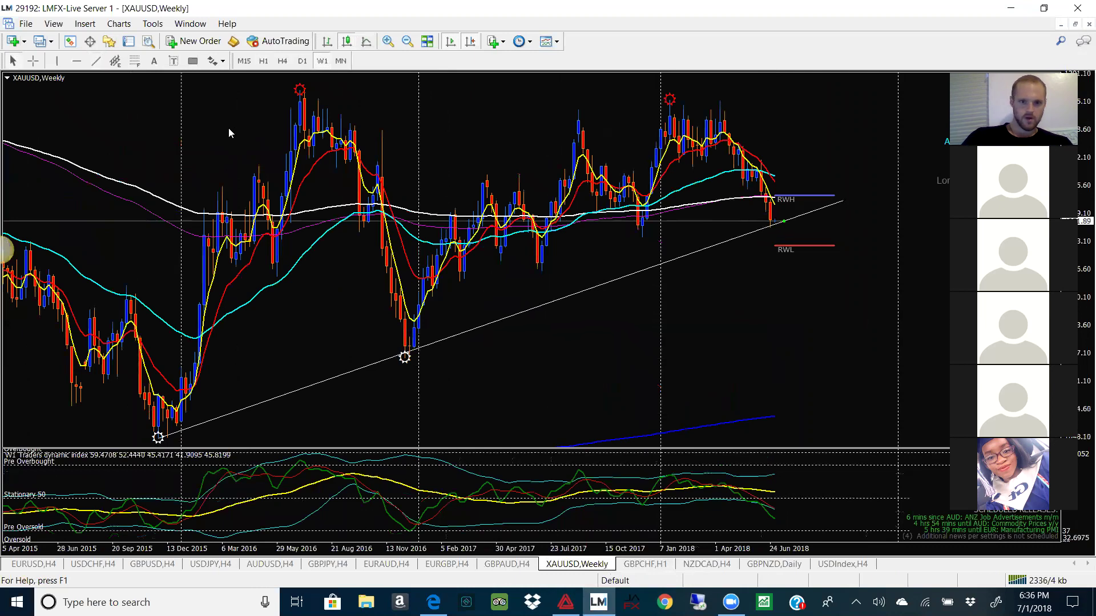
# Step: On gold's daily chart back to 2015, move the rising trendline's right end onto recent lows
pyautogui.click(303, 61)
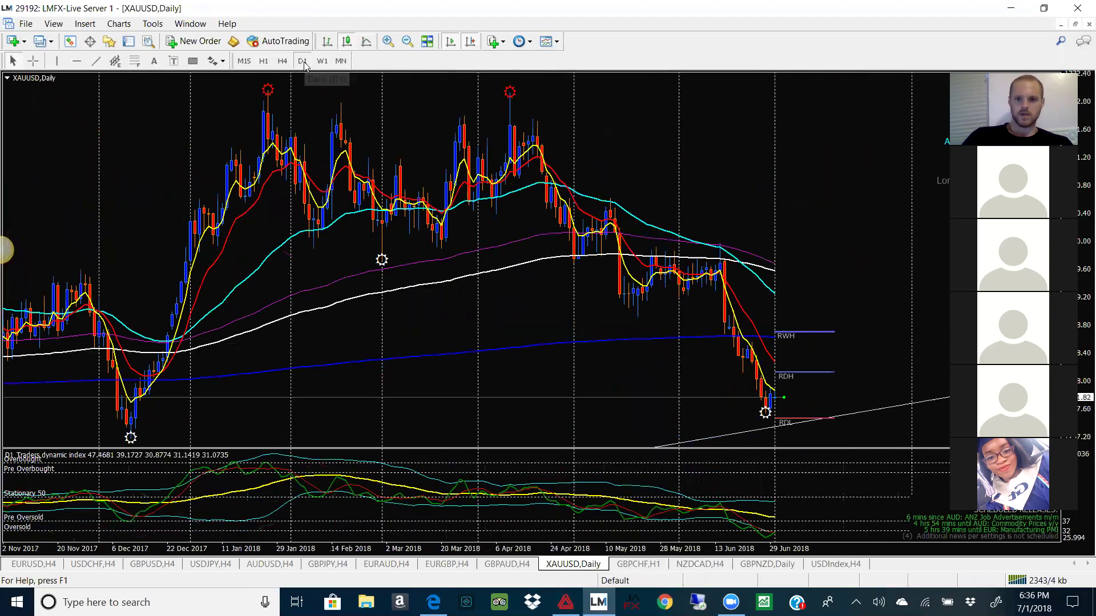
pyautogui.click(408, 44)
pyautogui.click(408, 43)
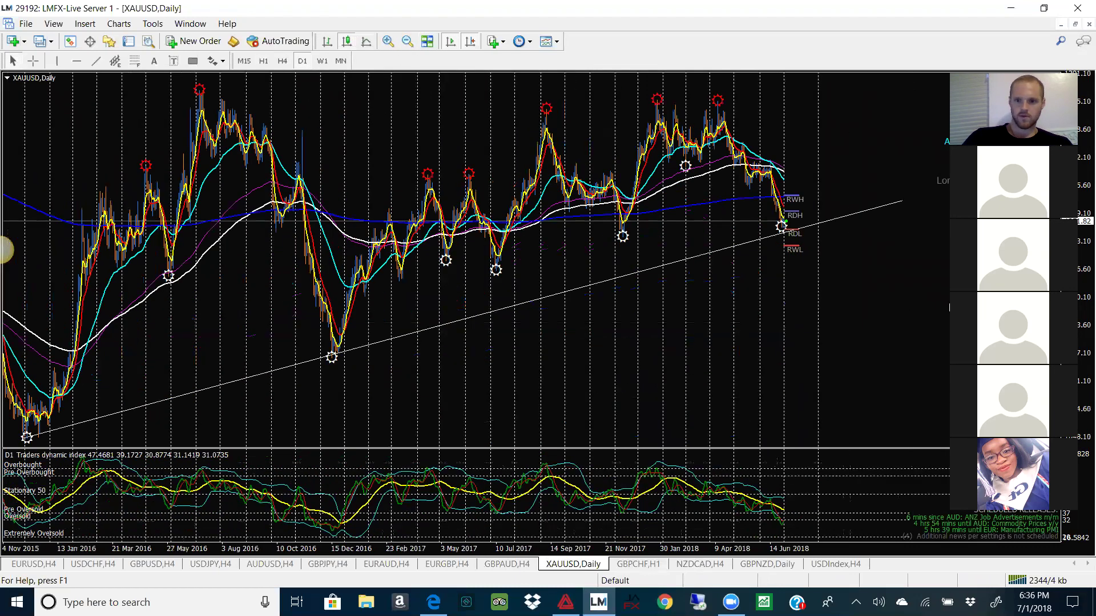
pyautogui.doubleClick(901, 201)
pyautogui.moveTo(902, 201); pyautogui.dragTo(865, 217)
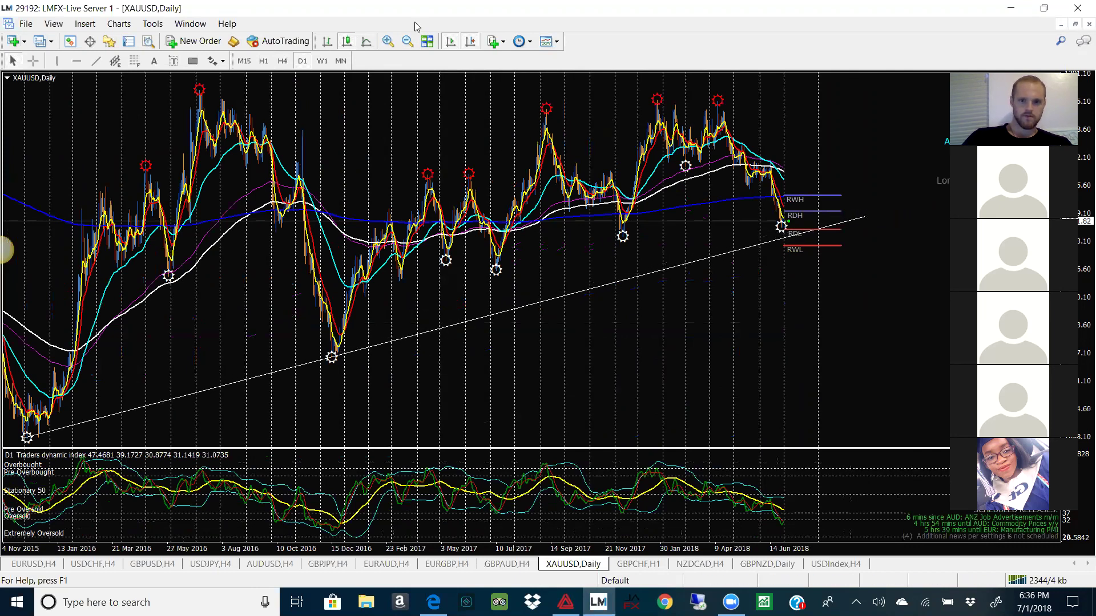
# Step: Draw a falling trendline from the April 2018 swing high and show the 4-hour chart
pyautogui.click(387, 41)
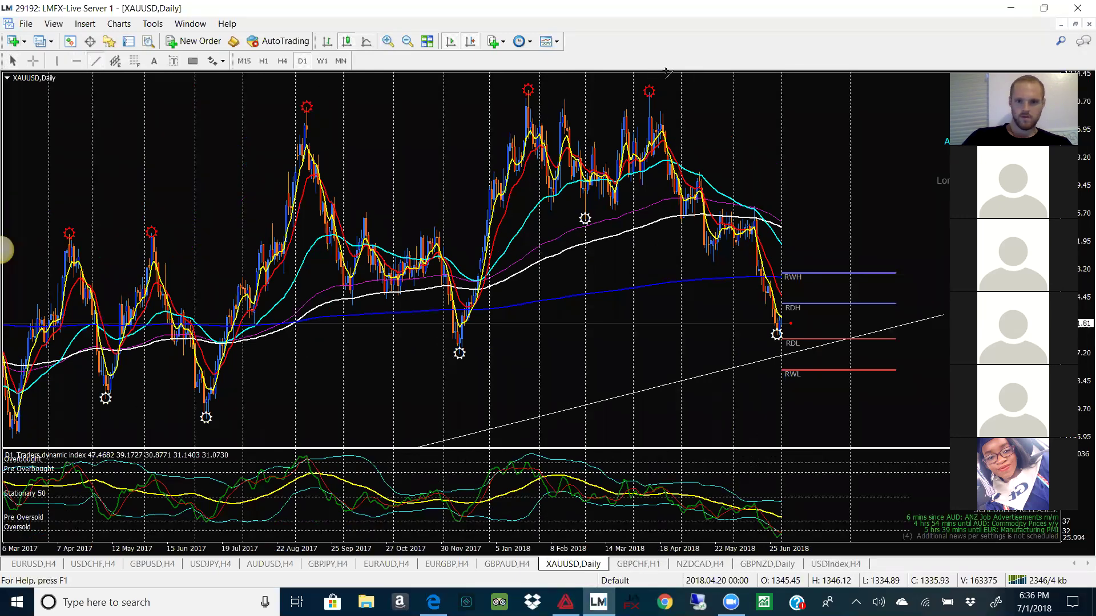
pyautogui.moveTo(649, 92)
pyautogui.mouseDown()
pyautogui.moveTo(823, 268)
pyautogui.moveTo(834, 296)
pyautogui.mouseUp()
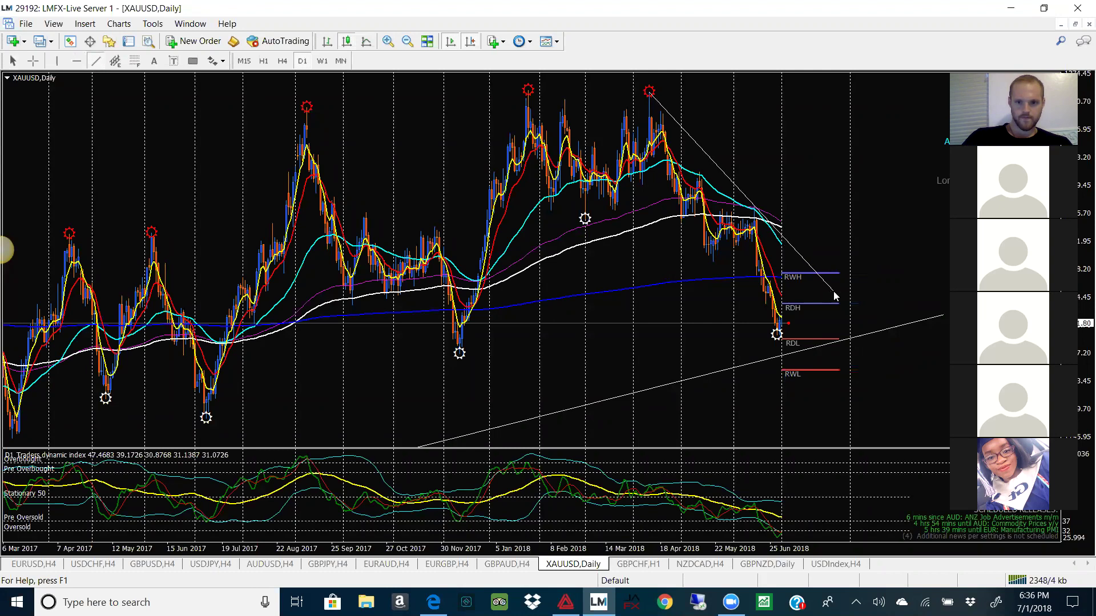
pyautogui.click(283, 61)
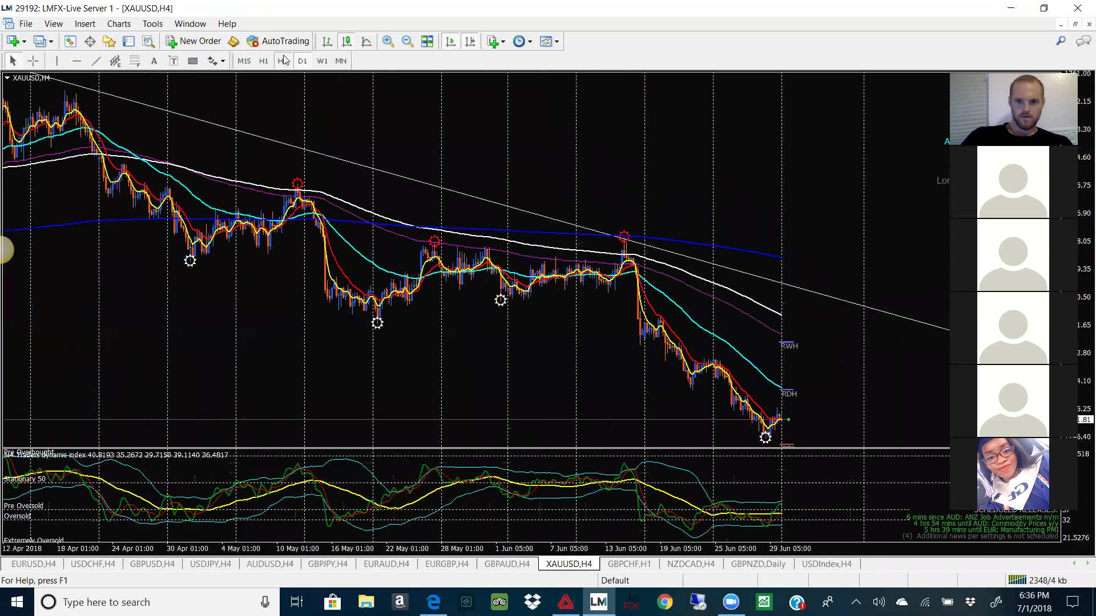
# Step: Examine the XAUUSD H4 June selloff, sketch and clear a projected move, then switch to H1
pyautogui.click(407, 42)
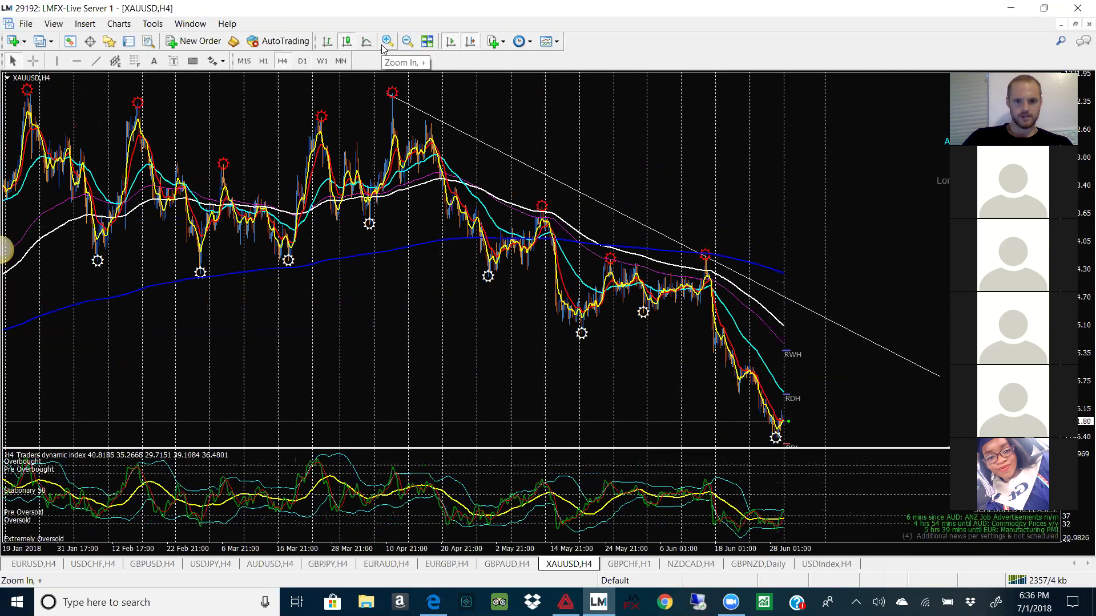
pyautogui.click(381, 45)
pyautogui.click(381, 45)
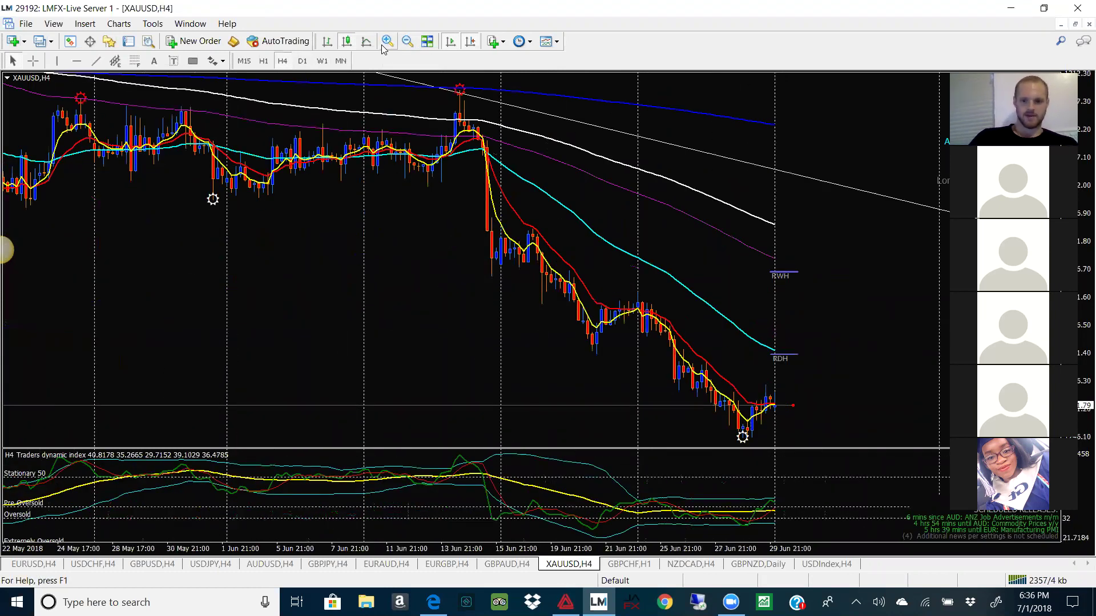
pyautogui.click(411, 43)
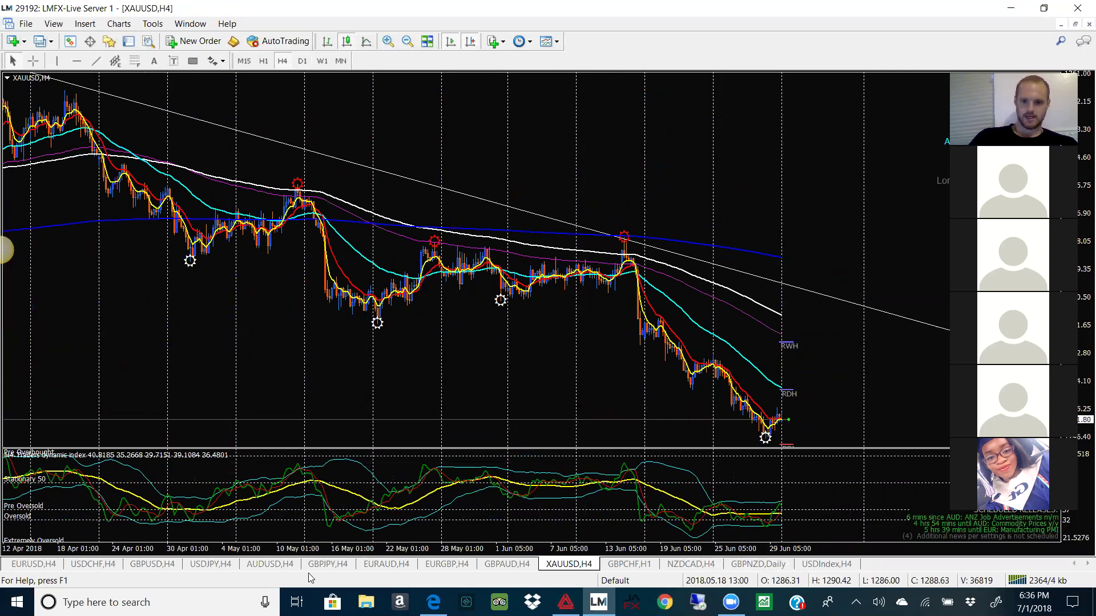
pyautogui.moveTo(781, 418)
pyautogui.mouseDown()
pyautogui.moveTo(795, 440)
pyautogui.moveTo(785, 409)
pyautogui.moveTo(795, 392)
pyautogui.moveTo(819, 446)
pyautogui.mouseUp()
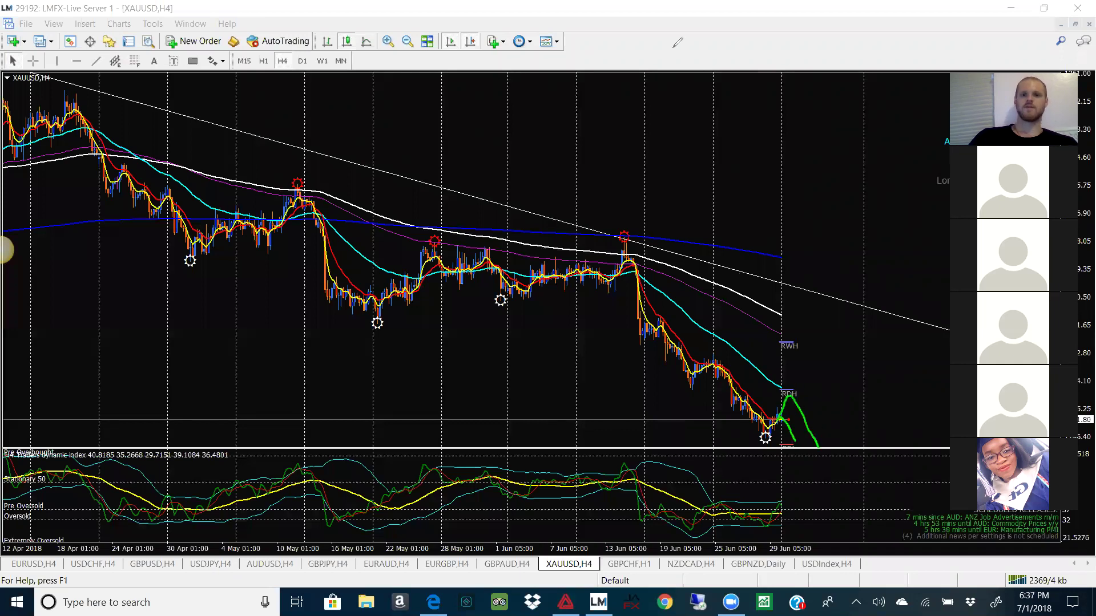
pyautogui.press('Escape')
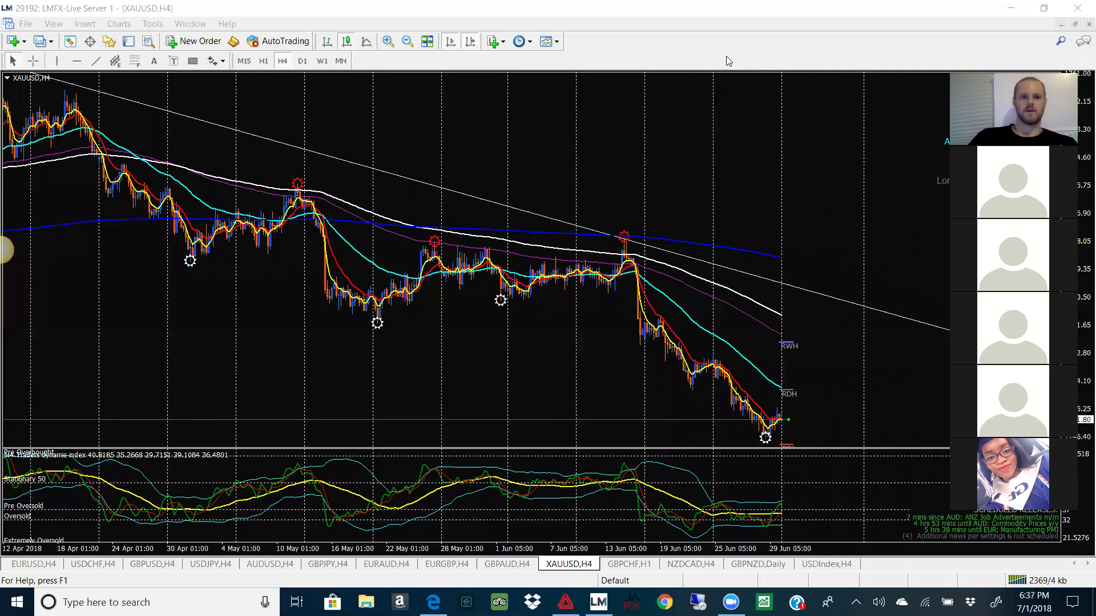
pyautogui.click(390, 43)
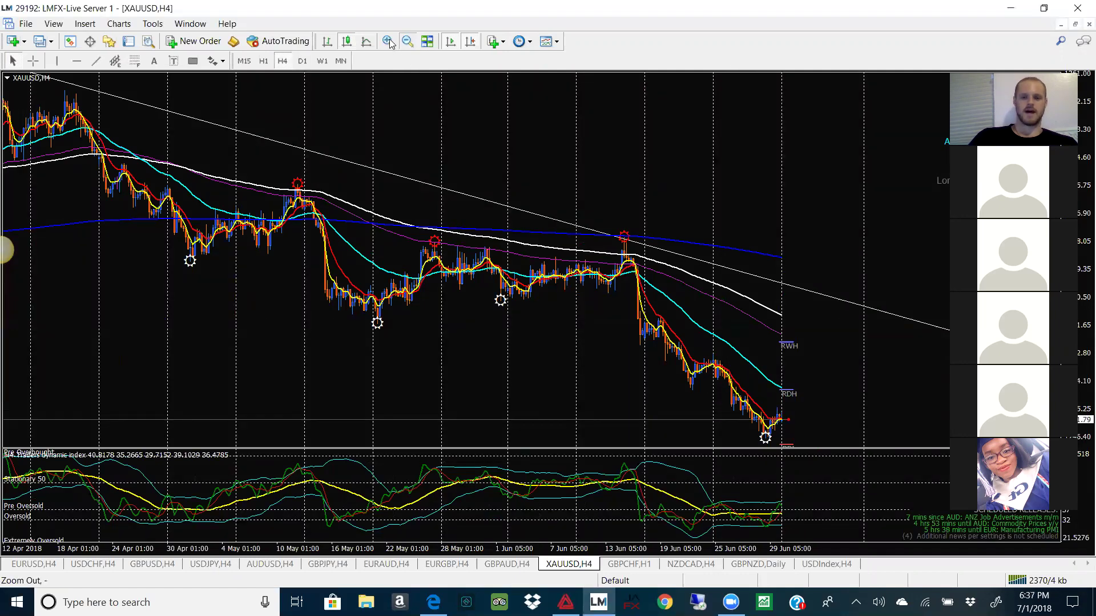
pyautogui.click(263, 61)
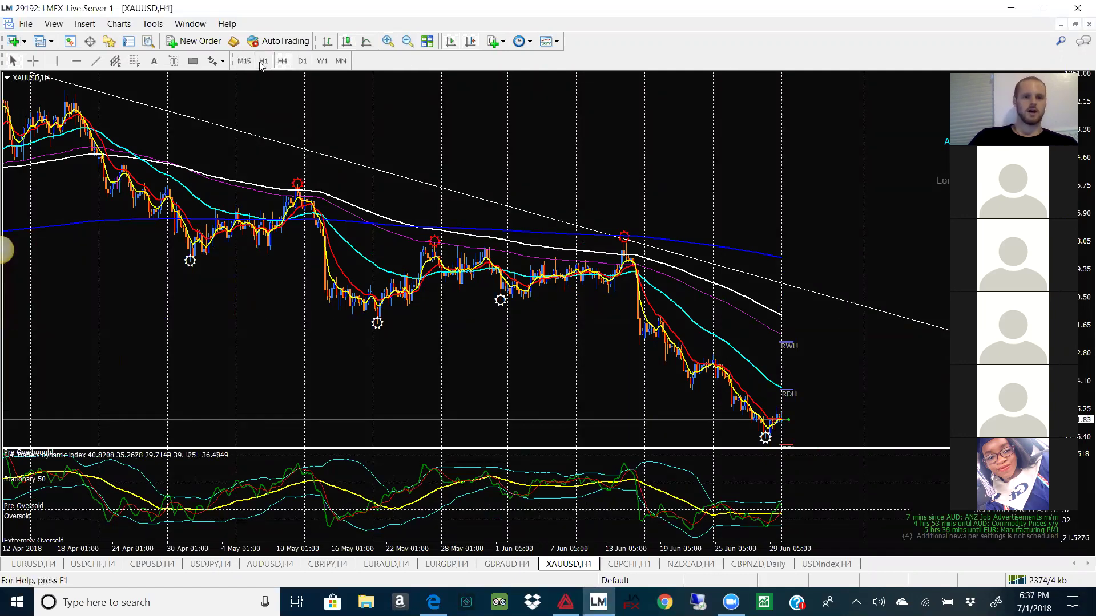
# Step: Draw falling hourly trendlines from the 18 Jun and 22 Jun highs toward the latest candles
pyautogui.click(391, 43)
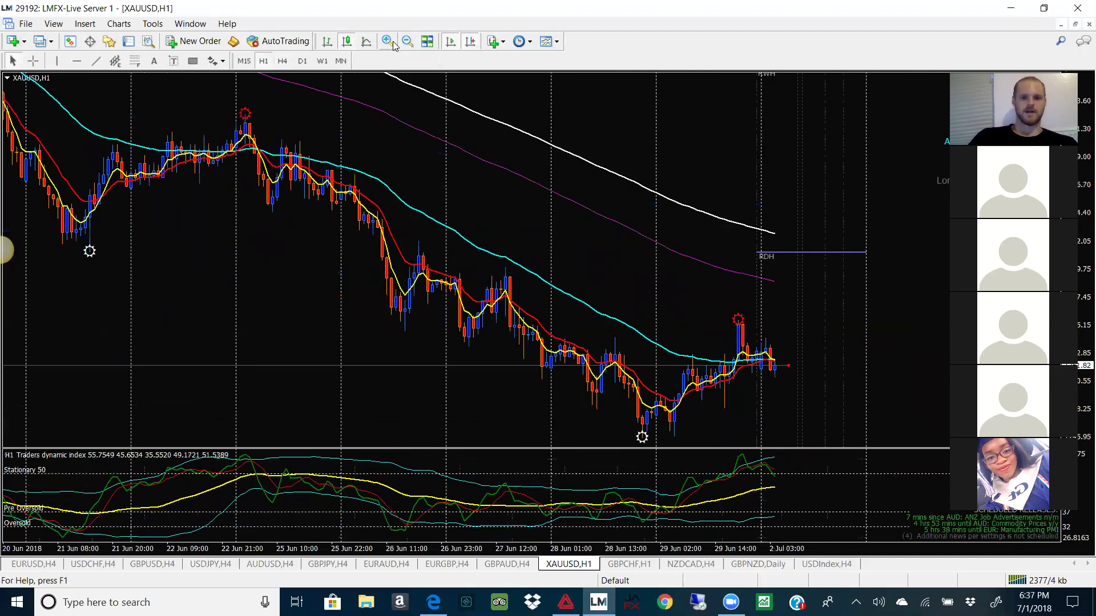
pyautogui.click(412, 43)
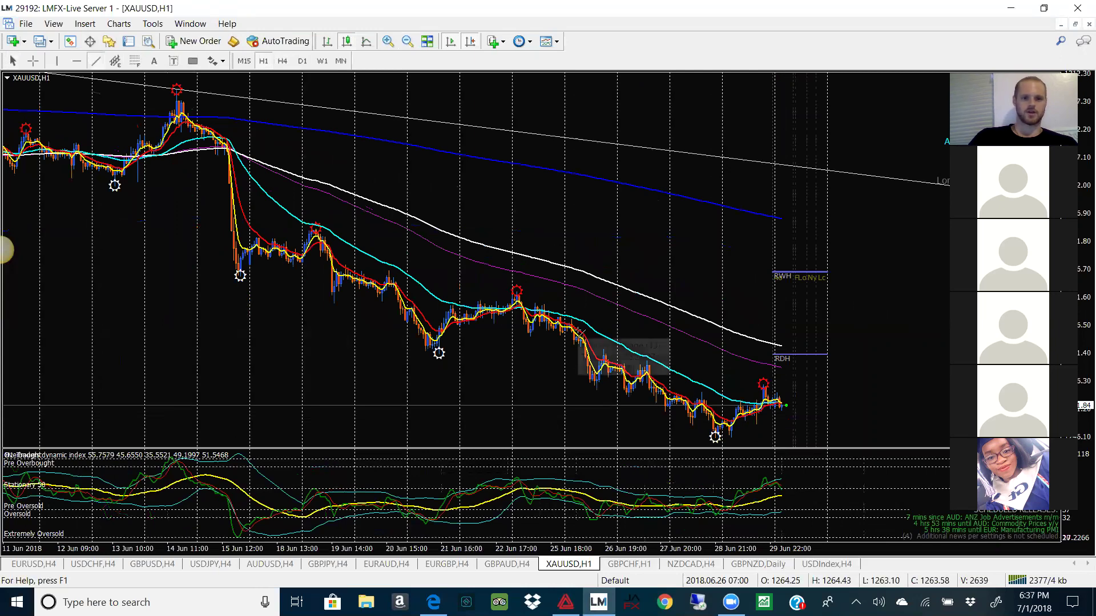
pyautogui.moveTo(316, 228); pyautogui.dragTo(550, 294)
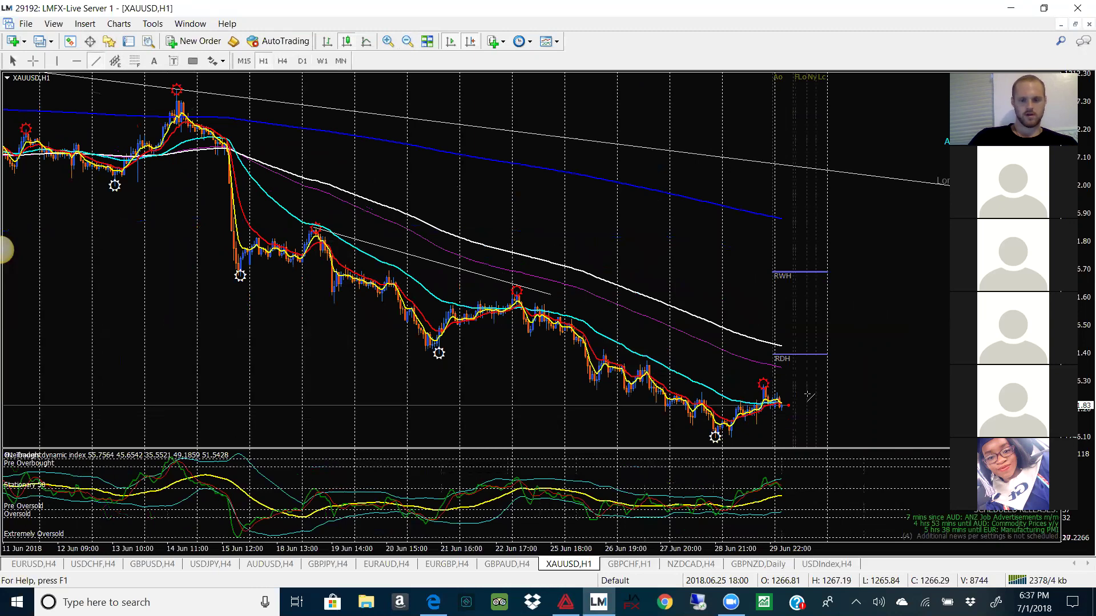
pyautogui.moveTo(808, 394); pyautogui.dragTo(815, 386)
pyautogui.click(96, 61)
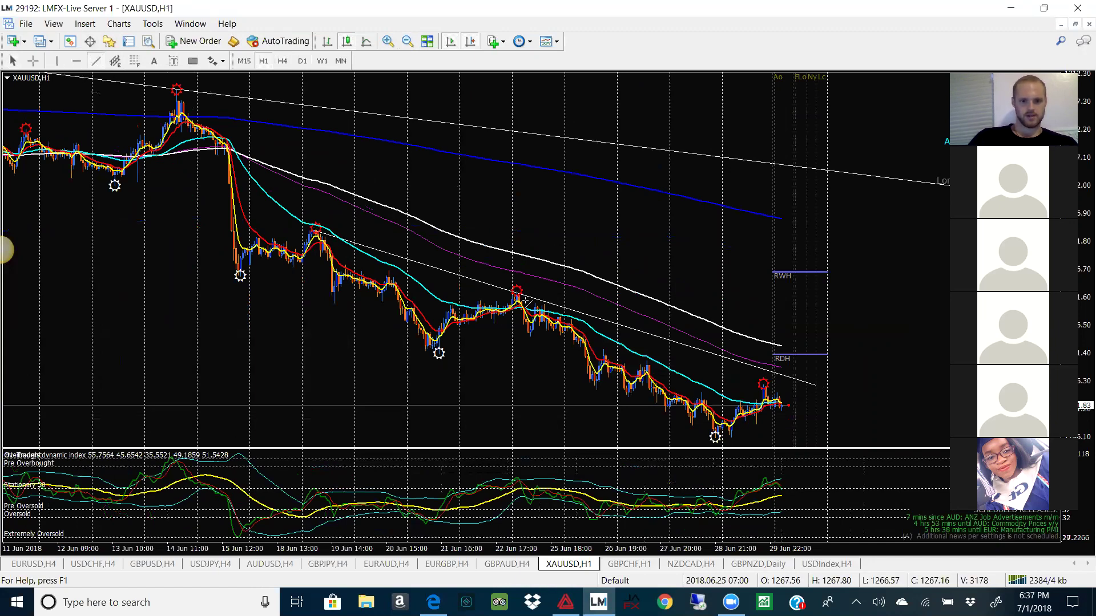
pyautogui.moveTo(517, 294); pyautogui.dragTo(804, 435)
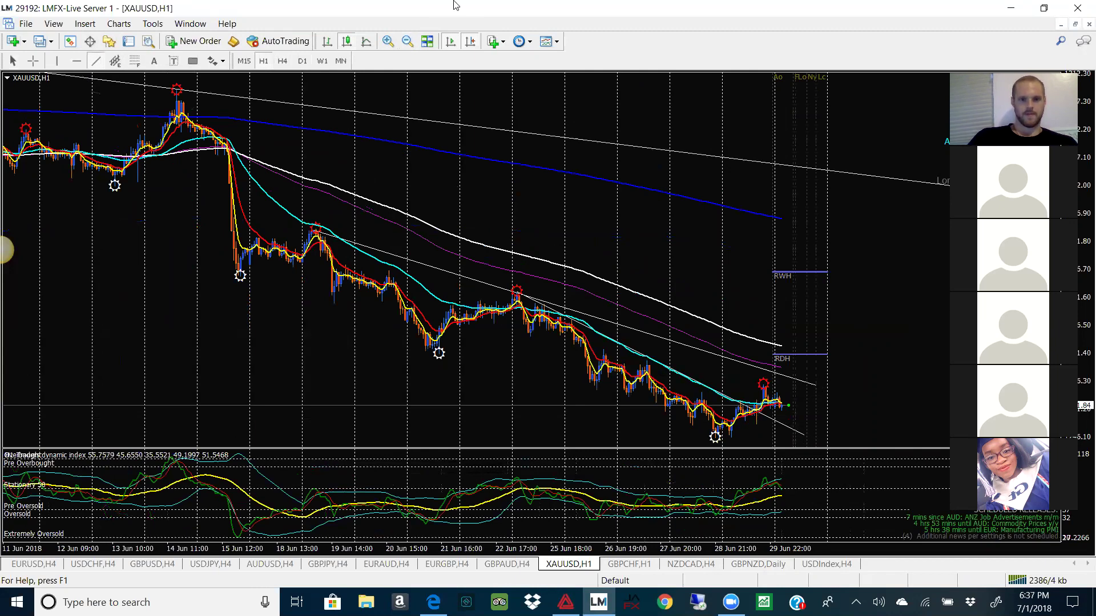
# Step: Sketch green paths past the trendlines and mark the 28 Jun low level
pyautogui.click(388, 41)
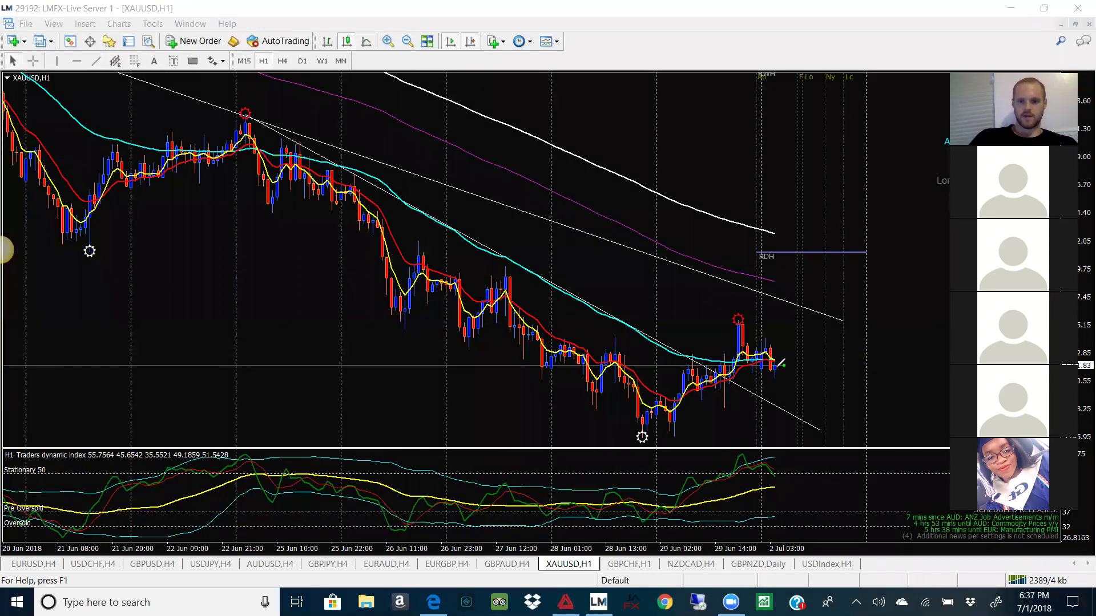
pyautogui.moveTo(775, 367)
pyautogui.mouseDown()
pyautogui.moveTo(802, 312)
pyautogui.moveTo(851, 402)
pyautogui.mouseUp()
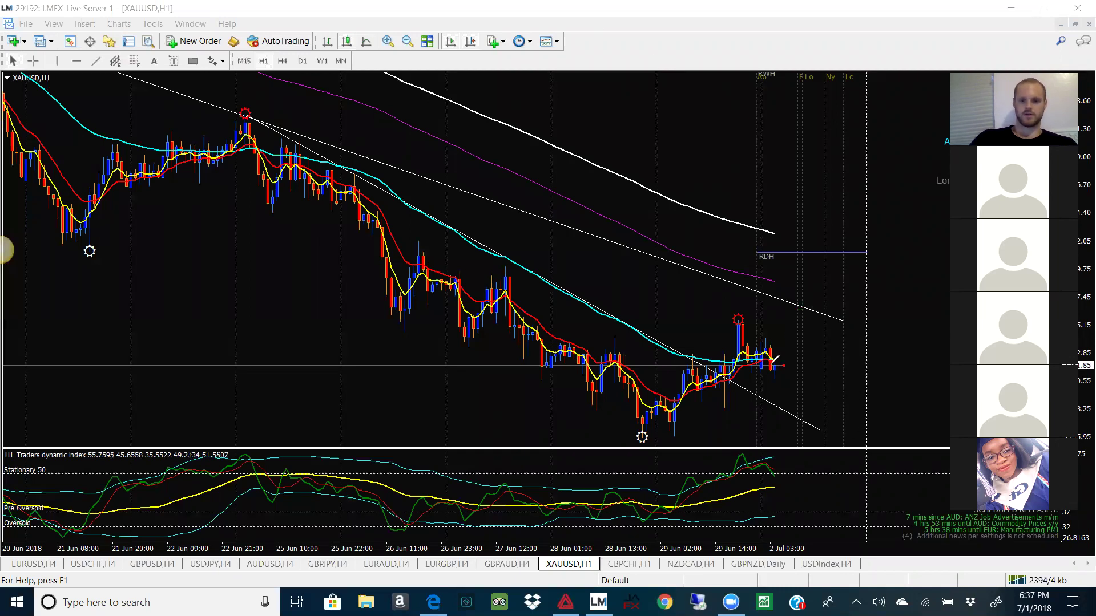
pyautogui.moveTo(775, 370); pyautogui.dragTo(812, 430)
pyautogui.moveTo(633, 430)
pyautogui.mouseDown()
pyautogui.moveTo(867, 432)
pyautogui.moveTo(871, 311)
pyautogui.mouseUp()
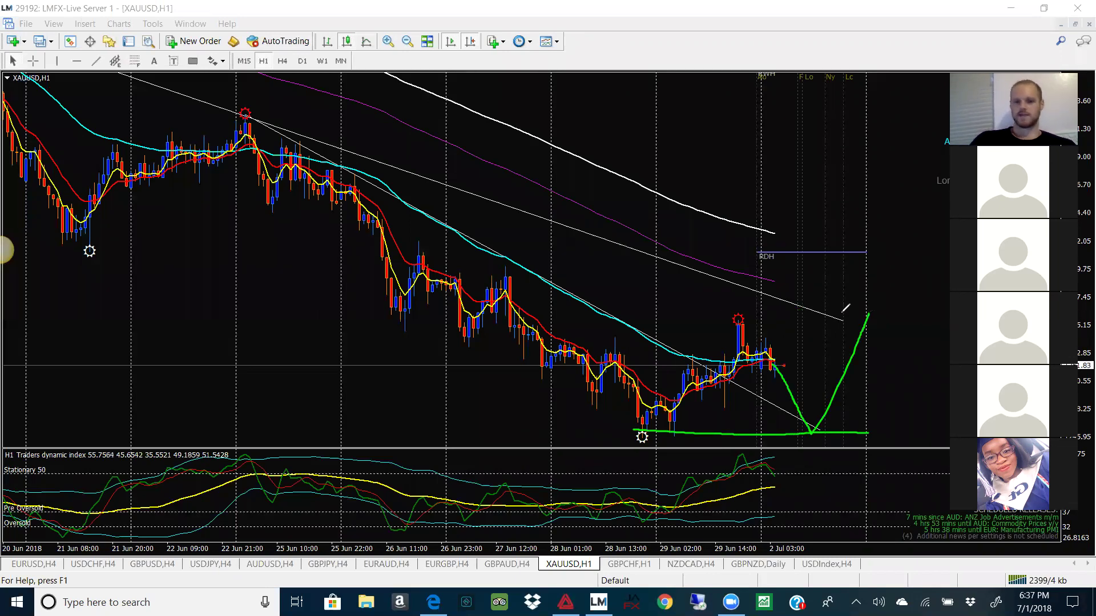
# Step: Sketch and erase upward and downward green paths from the last XAUUSD candle, then show EURUSD H4
pyautogui.moveTo(775, 369); pyautogui.dragTo(804, 318)
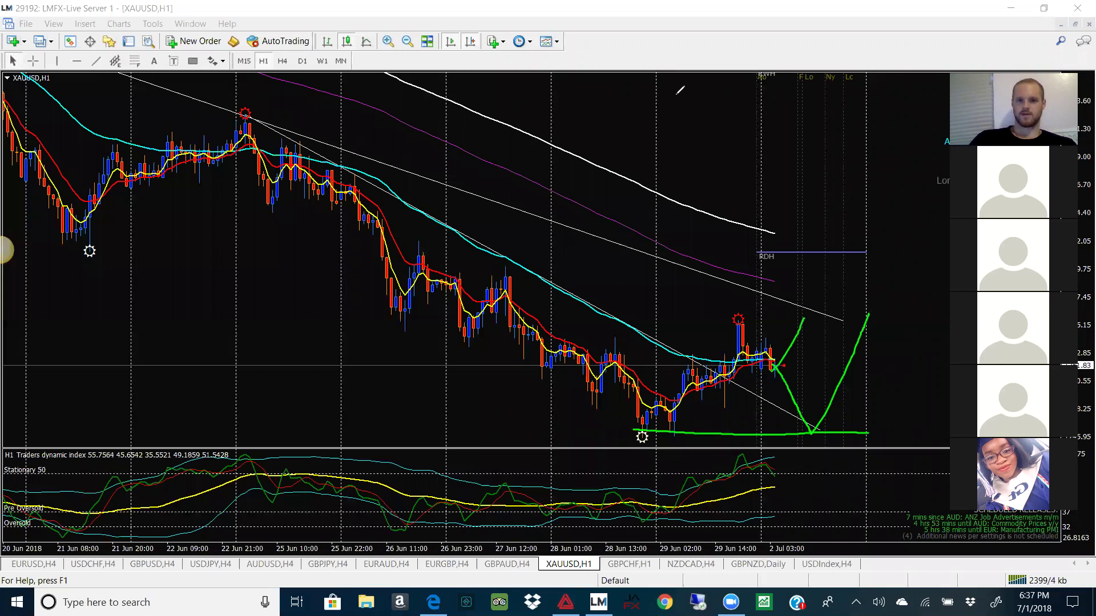
pyautogui.press('e')
pyautogui.moveTo(780, 373); pyautogui.dragTo(811, 441)
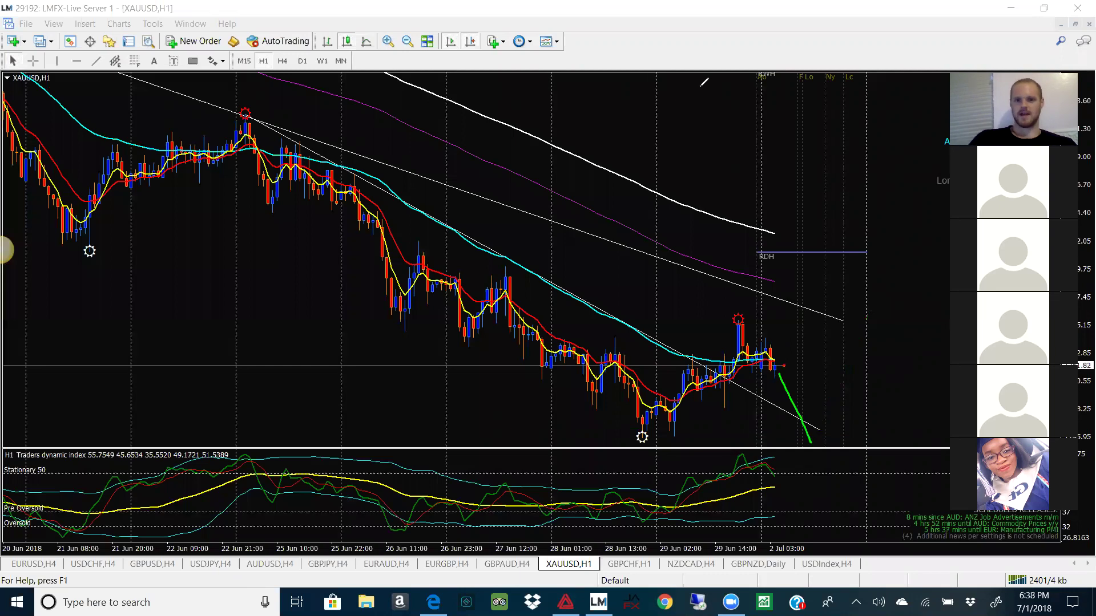
pyautogui.press('e')
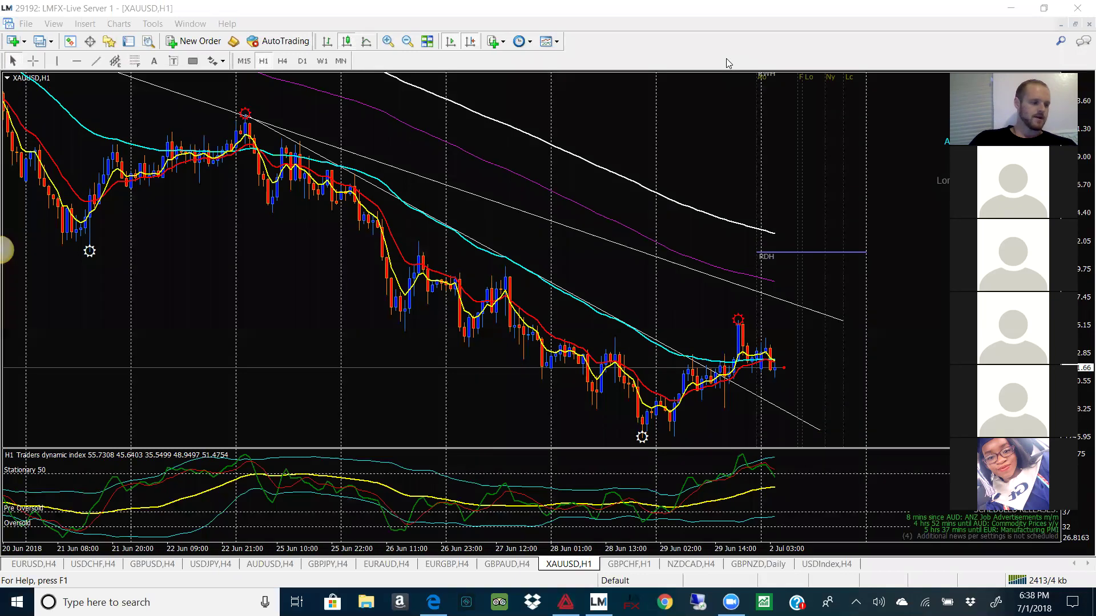
pyautogui.click(50, 565)
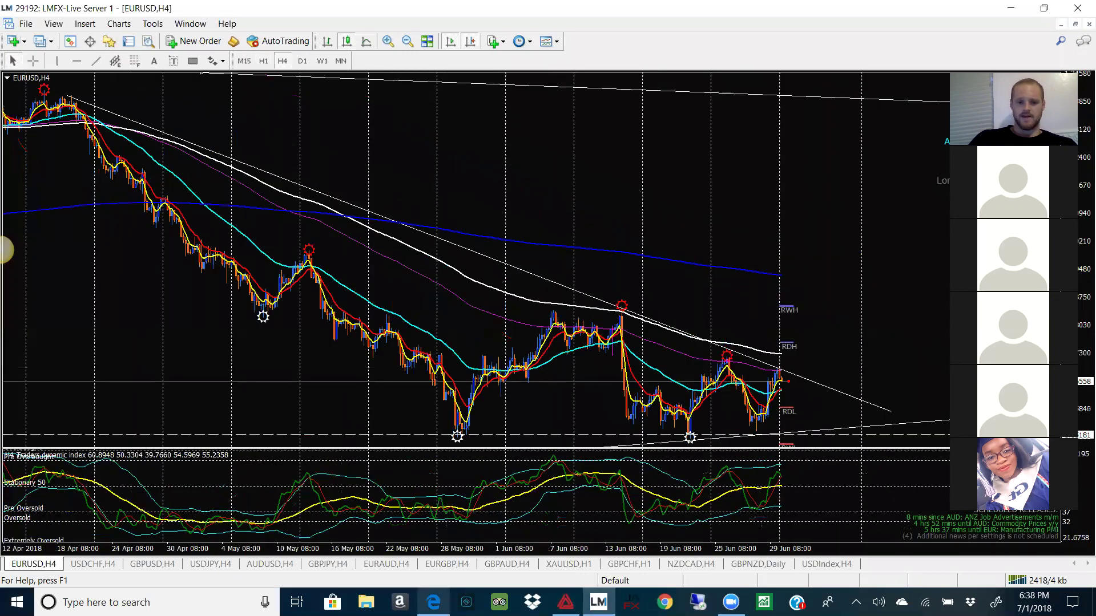
pyautogui.moveTo(434, 600)
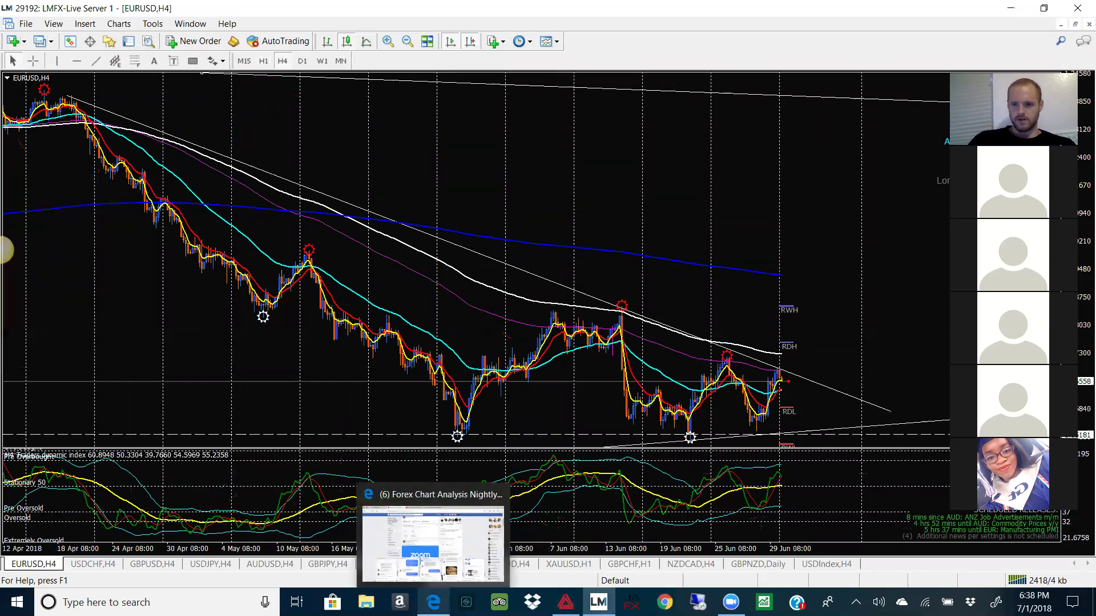